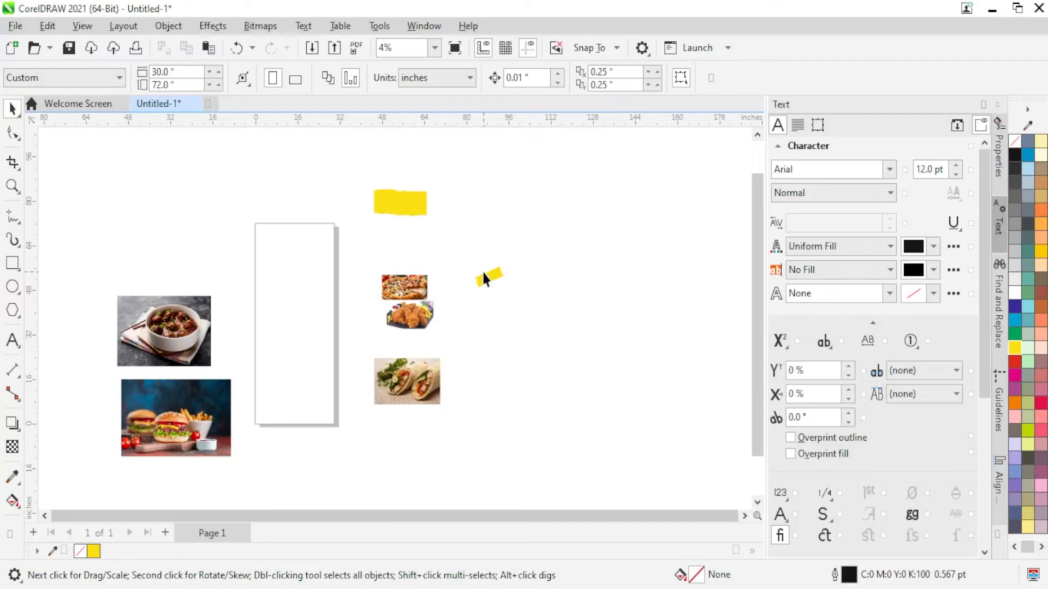
# Draw a 30 by 72 in rectangle and centre it on the page so it covers the whole banner
pyautogui.scroll(-2, 482, 271)
pyautogui.scroll(3, 353, 275)
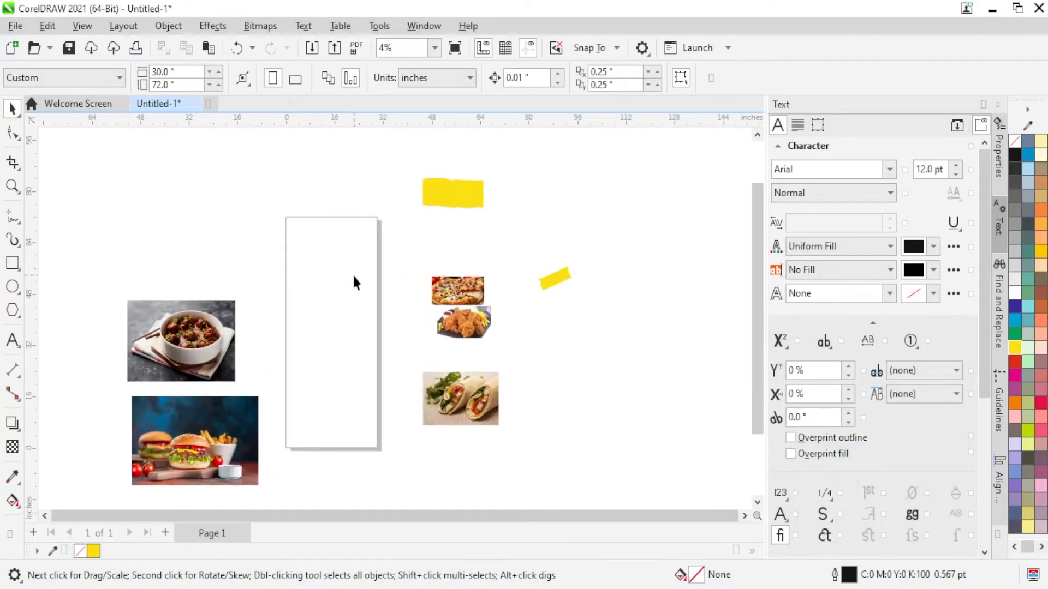
pyautogui.scroll(1, 408, 290)
pyautogui.scroll(-1, 487, 302)
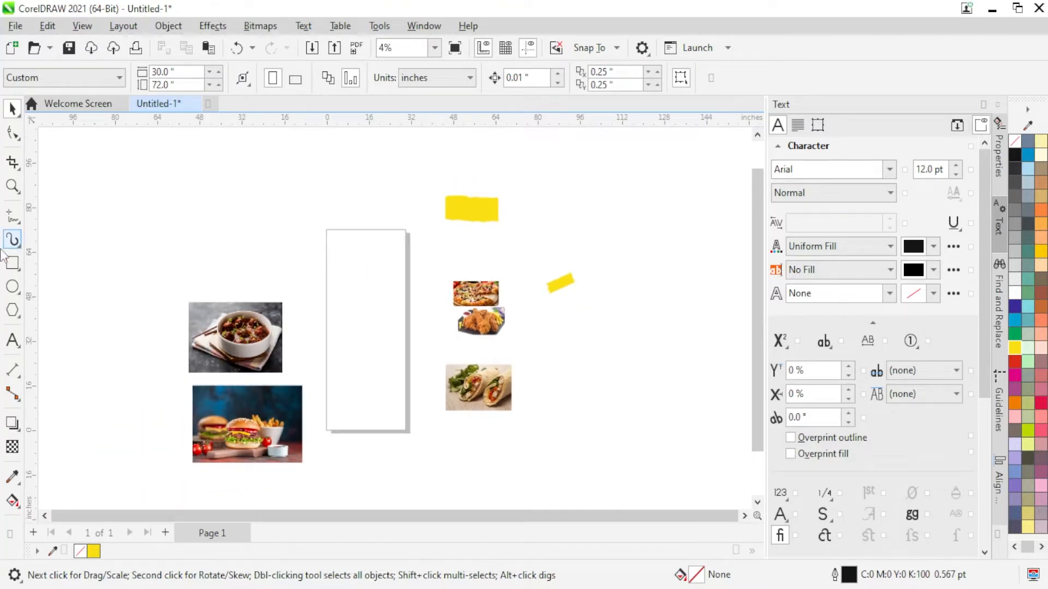
pyautogui.moveTo(302, 244); pyautogui.dragTo(368, 333)
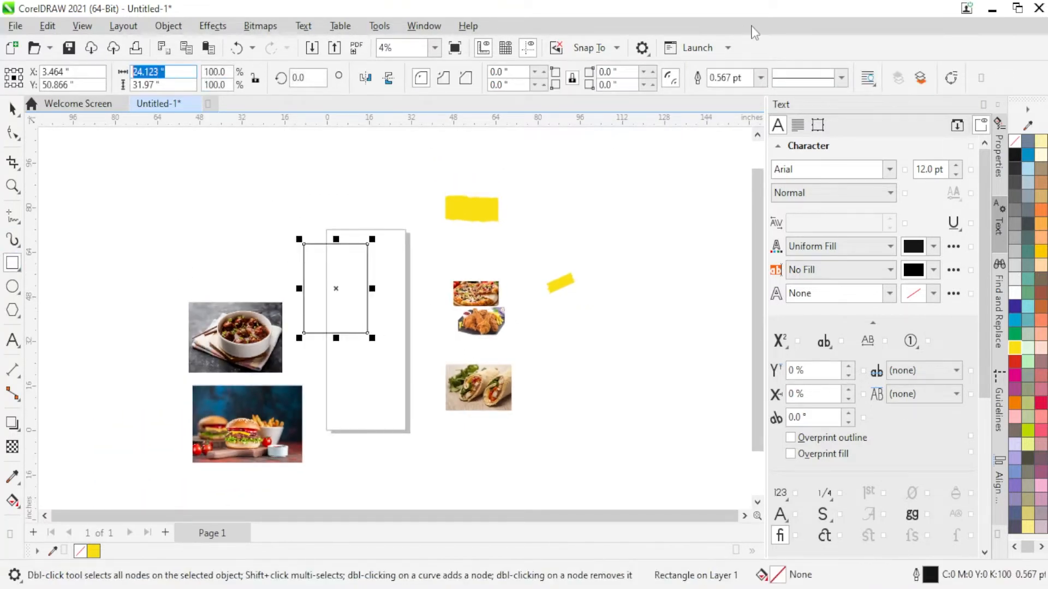
pyautogui.press('Return')
pyautogui.press('p')
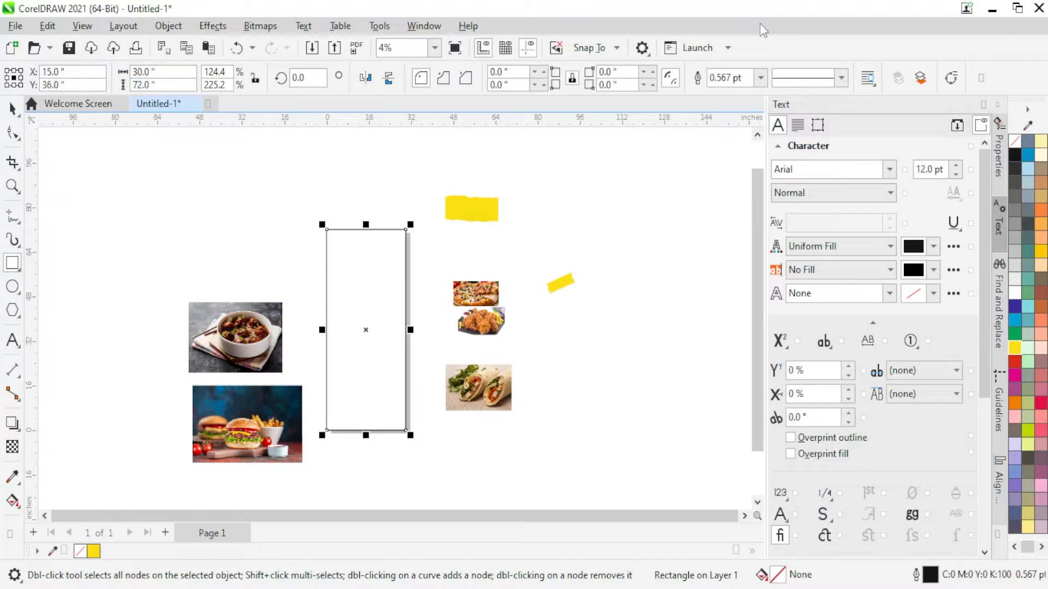
# Fill the banner rectangle with 90% black and remove its outline
pyautogui.click(11, 109)
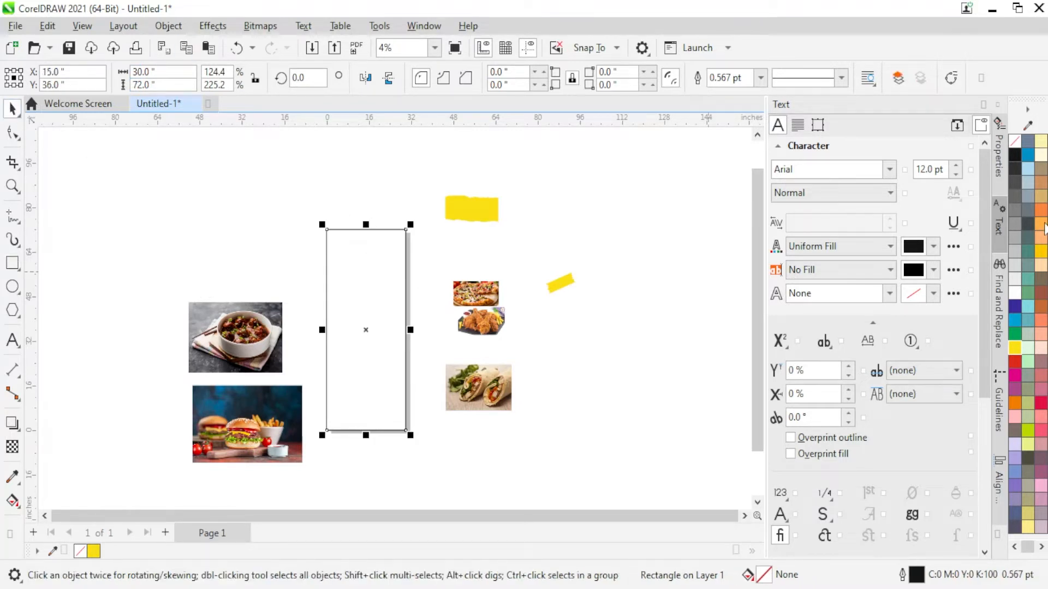
pyautogui.click(1017, 167)
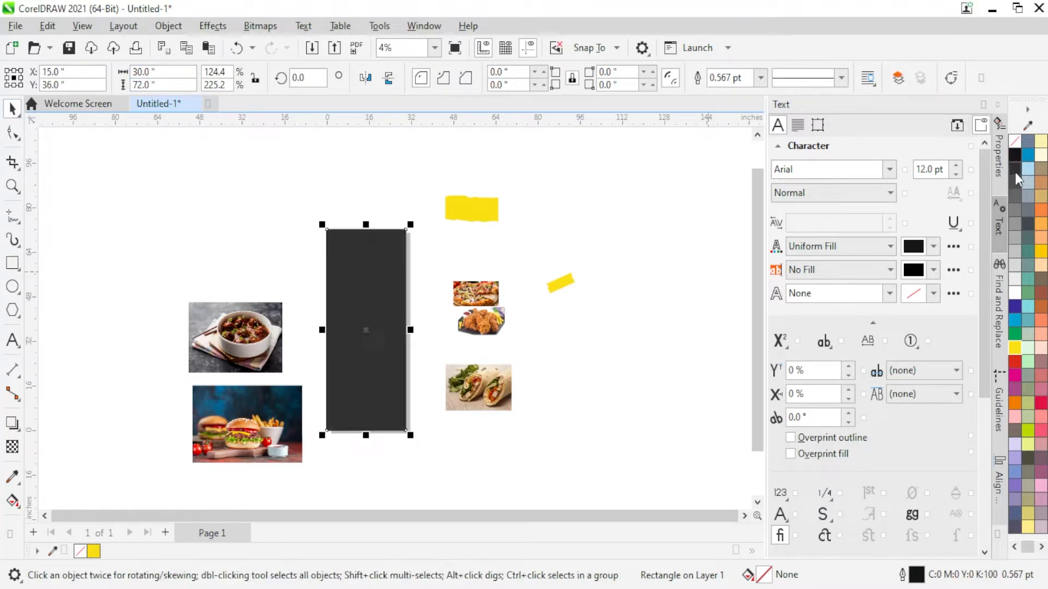
pyautogui.rightClick(1017, 145)
pyautogui.click(960, 155)
pyautogui.click(390, 152)
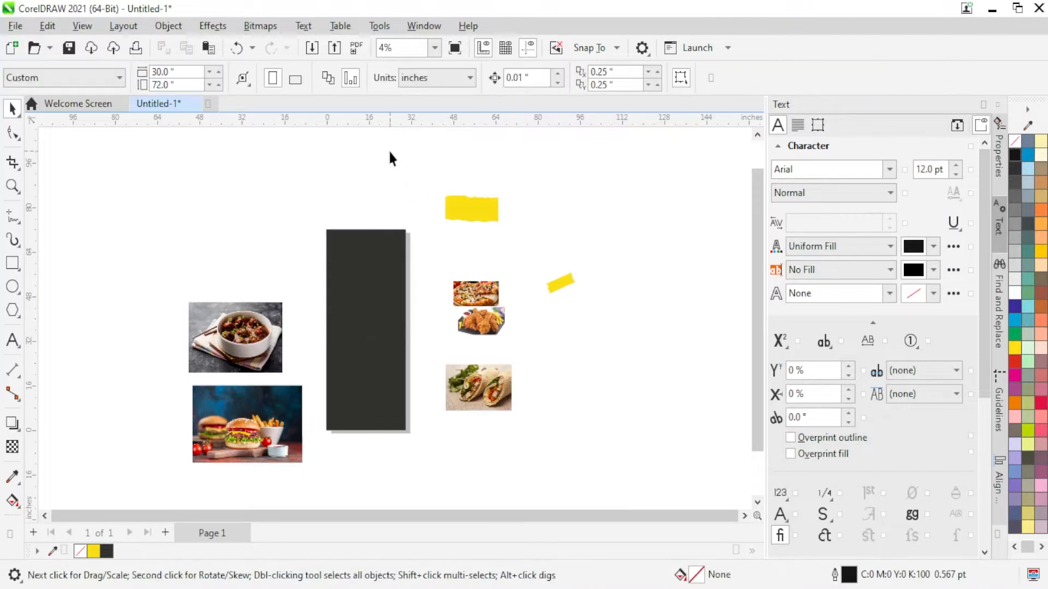
# Move the large yellow torn-paper shape onto the upper part of the dark banner and align it to the banner's left edge
pyautogui.scroll(1, 434, 194)
pyautogui.scroll(-1, 430, 222)
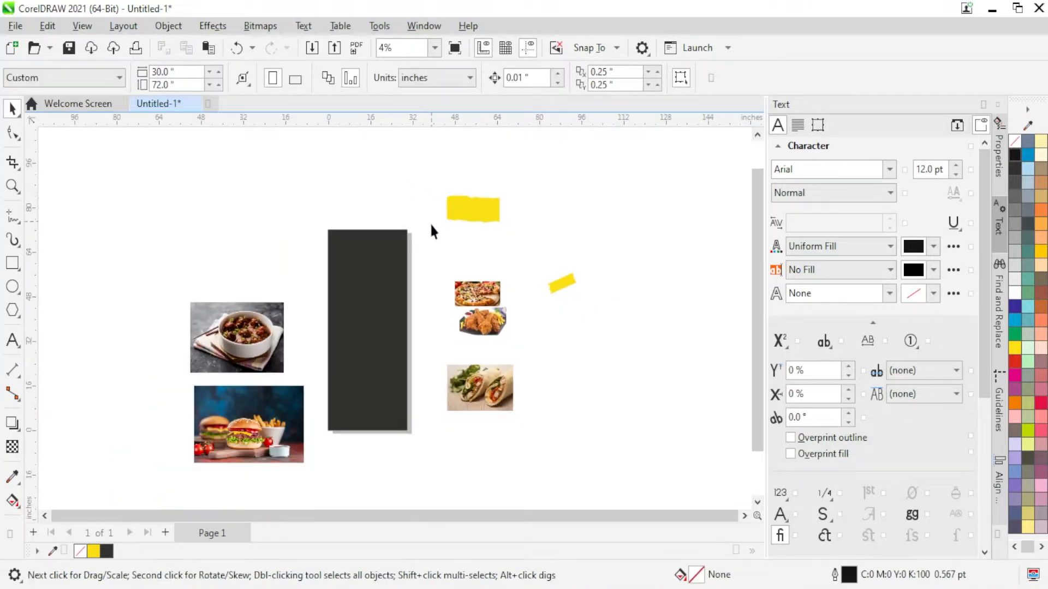
pyautogui.scroll(1, 448, 236)
pyautogui.click(494, 211)
pyautogui.scroll(1, 497, 207)
pyautogui.moveTo(501, 205); pyautogui.dragTo(372, 321)
pyautogui.keyDown('shift'); pyautogui.click(294, 410); pyautogui.keyUp('shift')
pyautogui.press('l')
# Enlarge the yellow torn shape to the banner's full 30 in width and about 18.5 in height
pyautogui.click(454, 272)
pyautogui.click(265, 346)
pyautogui.scroll(1, 305, 349)
pyautogui.moveTo(250, 364); pyautogui.dragTo(256, 447)
pyautogui.scroll(-1, 331, 330)
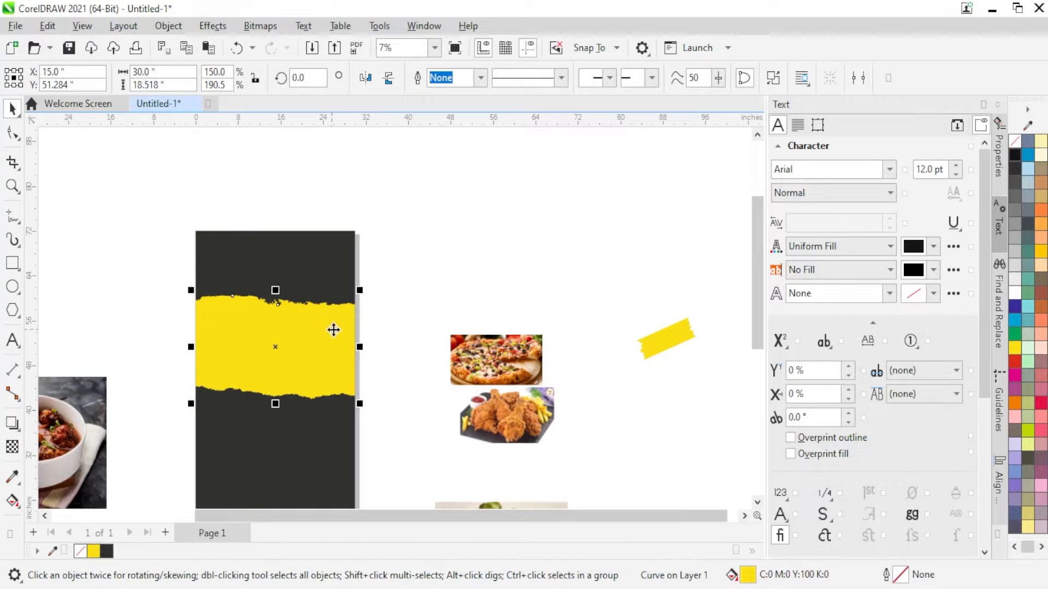
# Tilt the yellow torn shape about 11° counterclockwise and stretch it past the banner's sides to about 62 by 32 in
pyautogui.click(333, 337)
pyautogui.moveTo(363, 283); pyautogui.dragTo(355, 276)
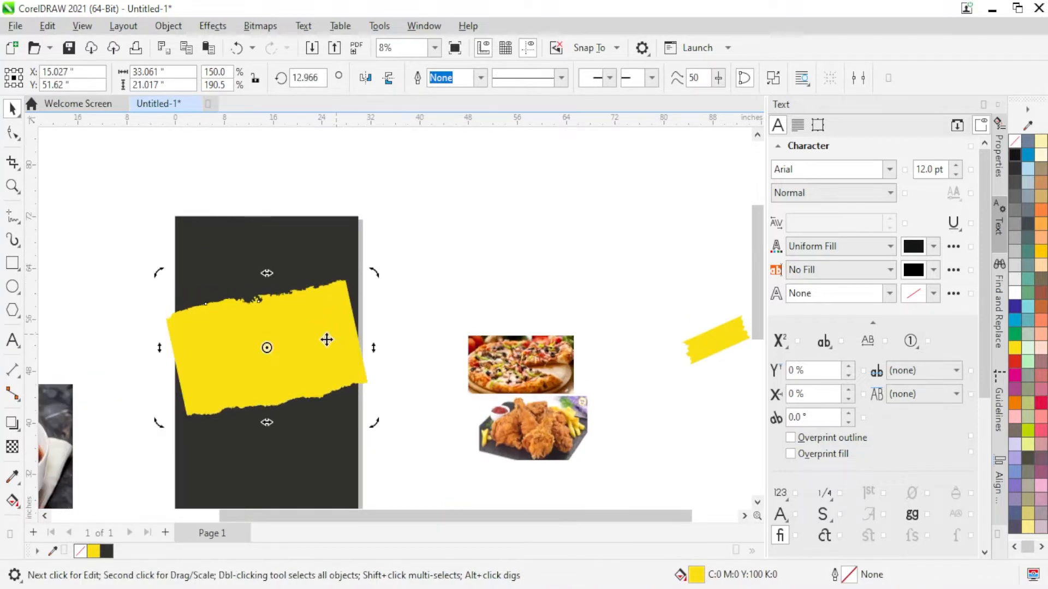
pyautogui.click(329, 352)
pyautogui.moveTo(374, 349); pyautogui.dragTo(460, 348)
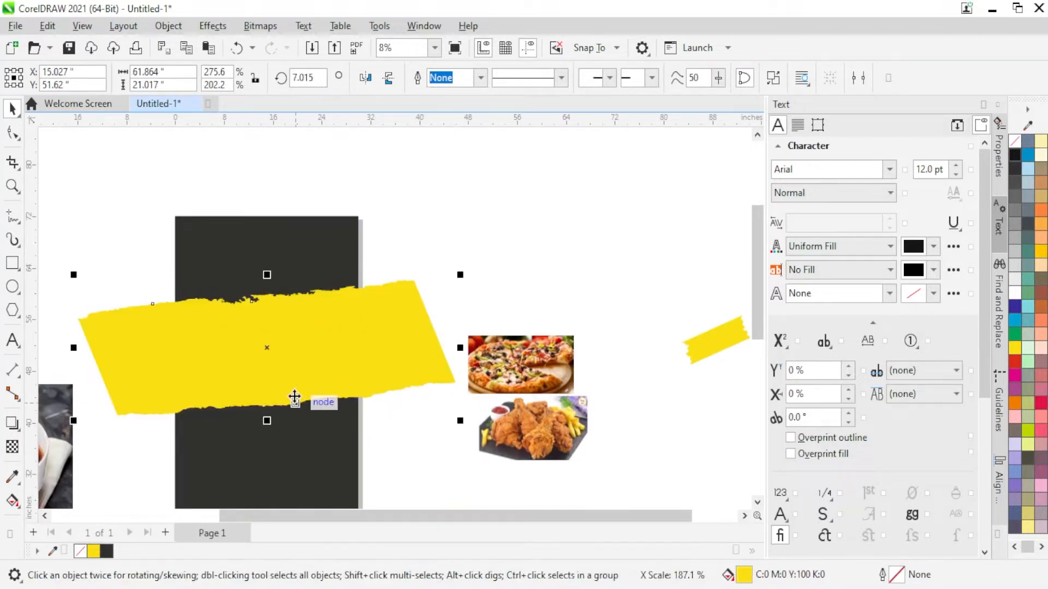
pyautogui.moveTo(267, 420); pyautogui.dragTo(272, 447)
pyautogui.moveTo(284, 374); pyautogui.dragTo(298, 354)
pyautogui.moveTo(275, 430); pyautogui.dragTo(276, 445)
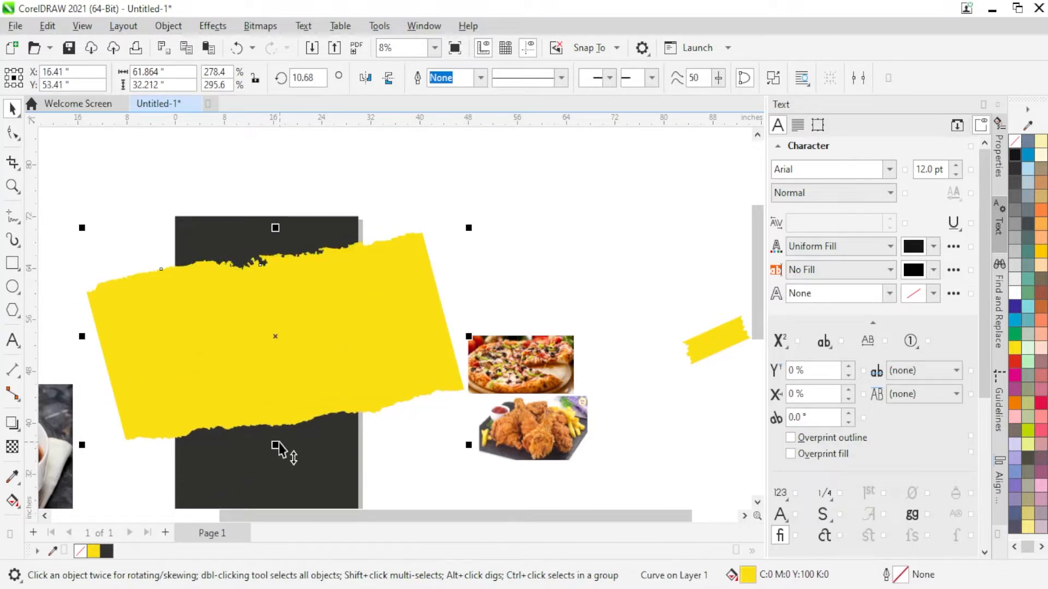
# Increase the yellow shape's tilt to about 17° and enlarge it to about 66 by 39 in
pyautogui.click(418, 290)
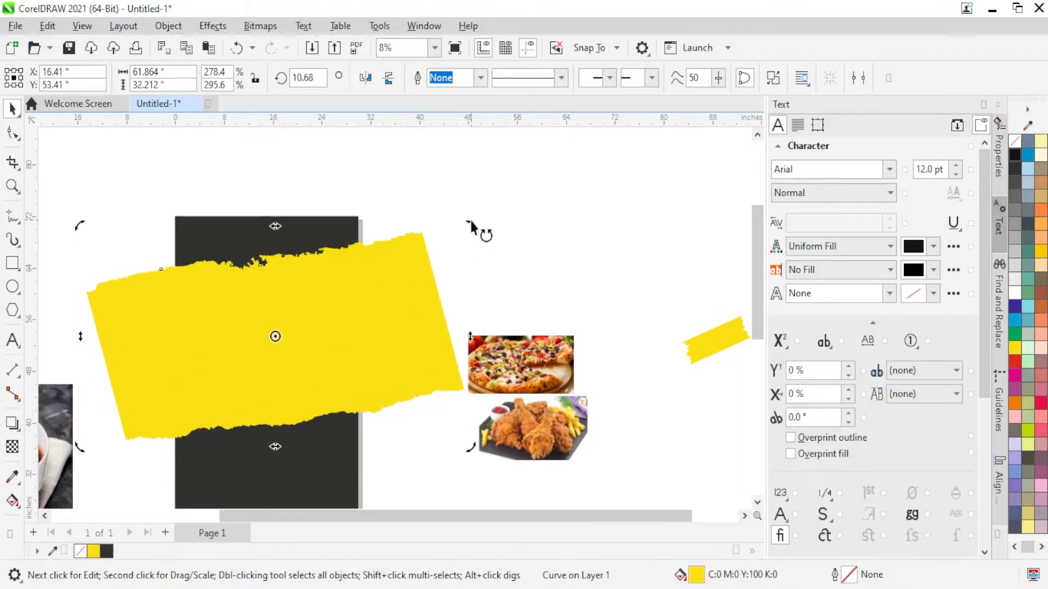
pyautogui.moveTo(470, 220); pyautogui.dragTo(461, 203)
pyautogui.moveTo(379, 300); pyautogui.dragTo(389, 293)
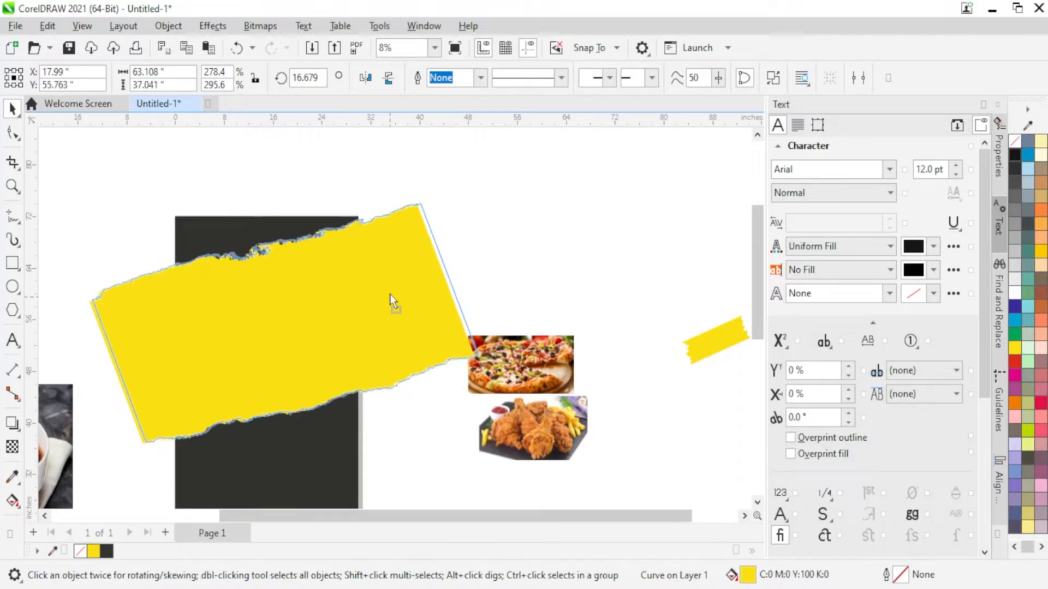
pyautogui.click(161, 442)
pyautogui.scroll(-1, 160, 442)
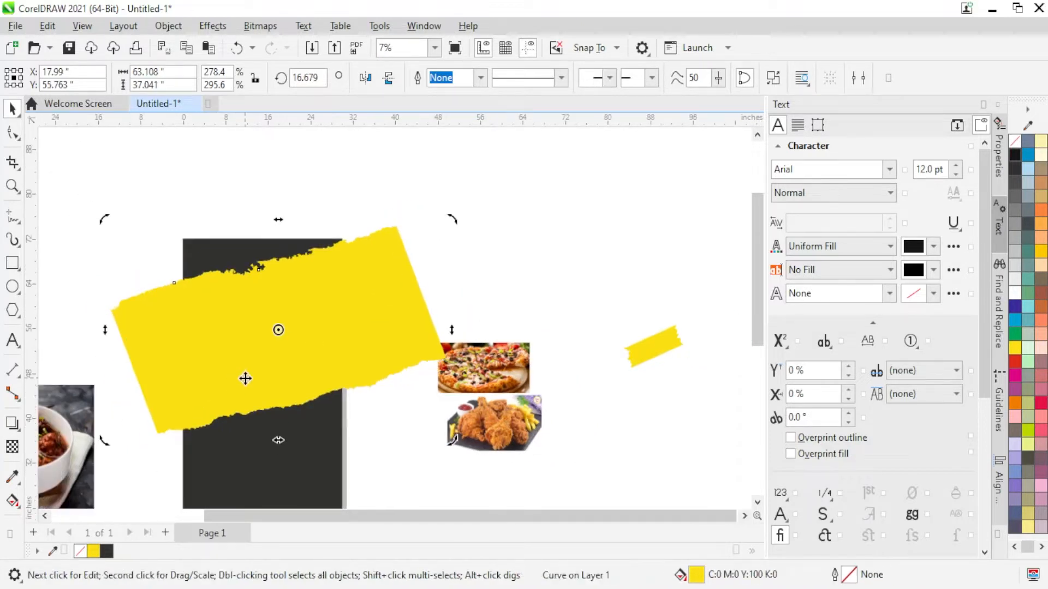
pyautogui.moveTo(105, 443); pyautogui.dragTo(92, 447)
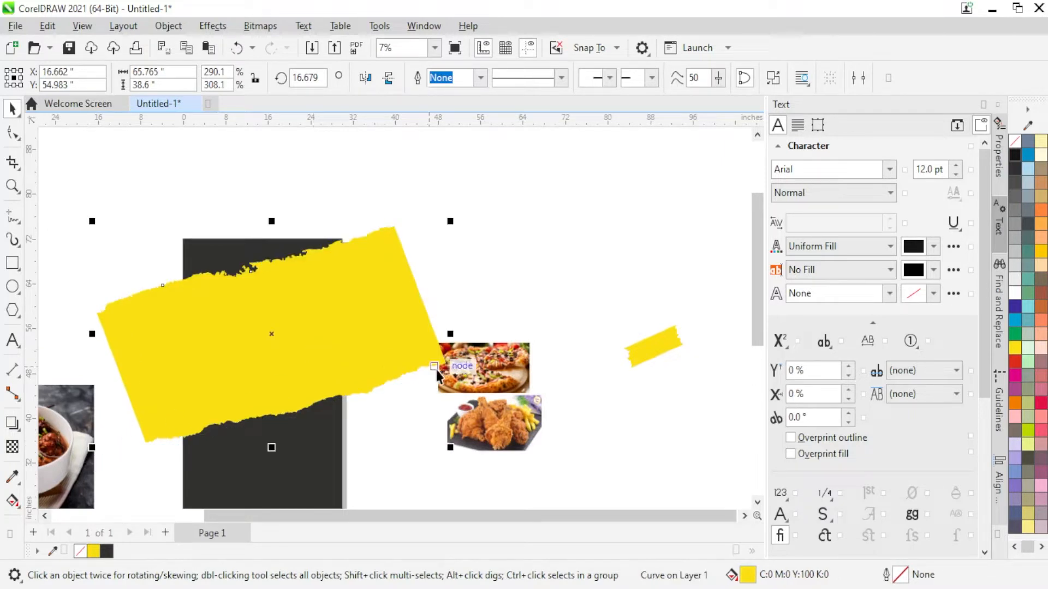
# Nudge the yellow torn shape slightly upward and reduce its tilt to about 13.5°
pyautogui.click(18, 137)
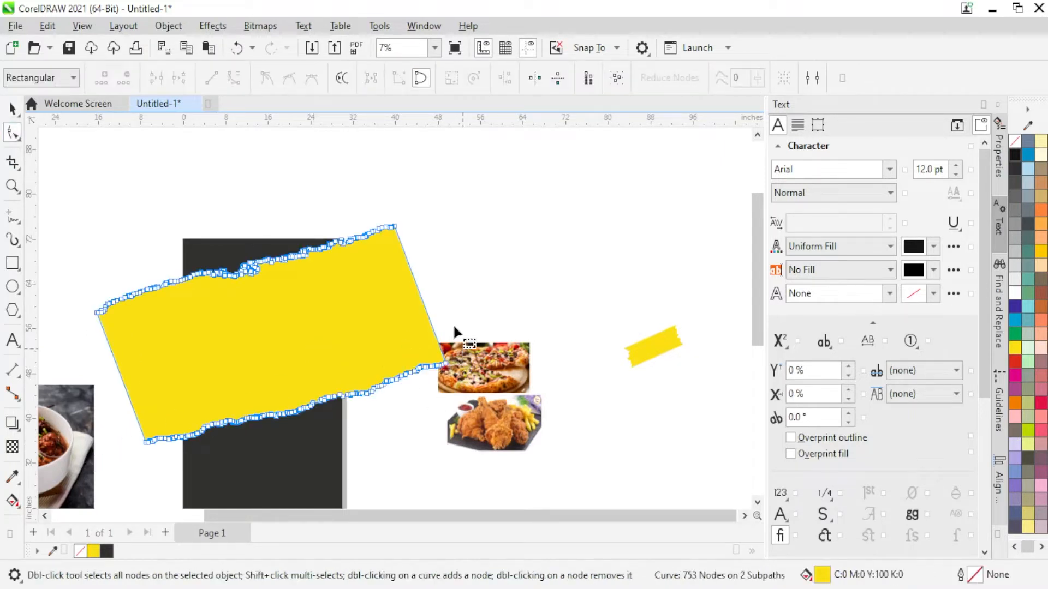
pyautogui.click(14, 110)
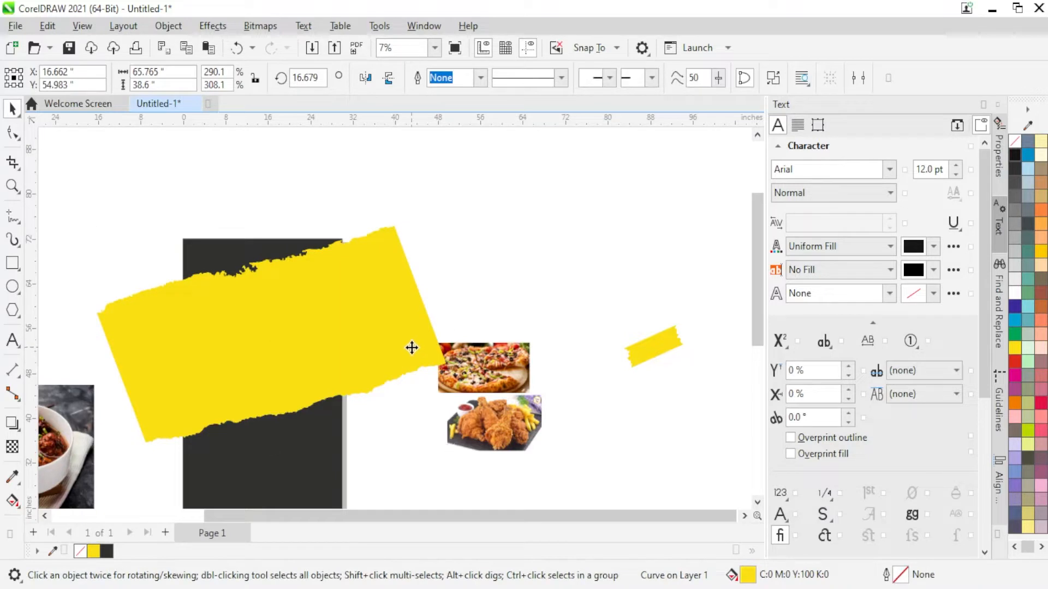
pyautogui.moveTo(411, 318); pyautogui.dragTo(415, 314)
pyautogui.click(398, 311)
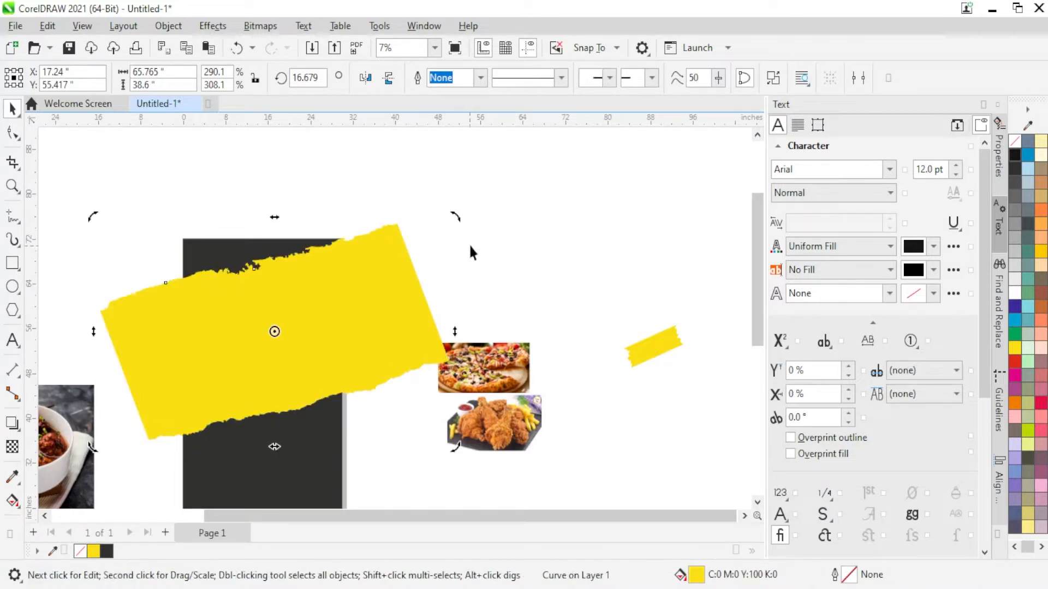
pyautogui.moveTo(455, 218); pyautogui.dragTo(464, 235)
pyautogui.click(379, 329)
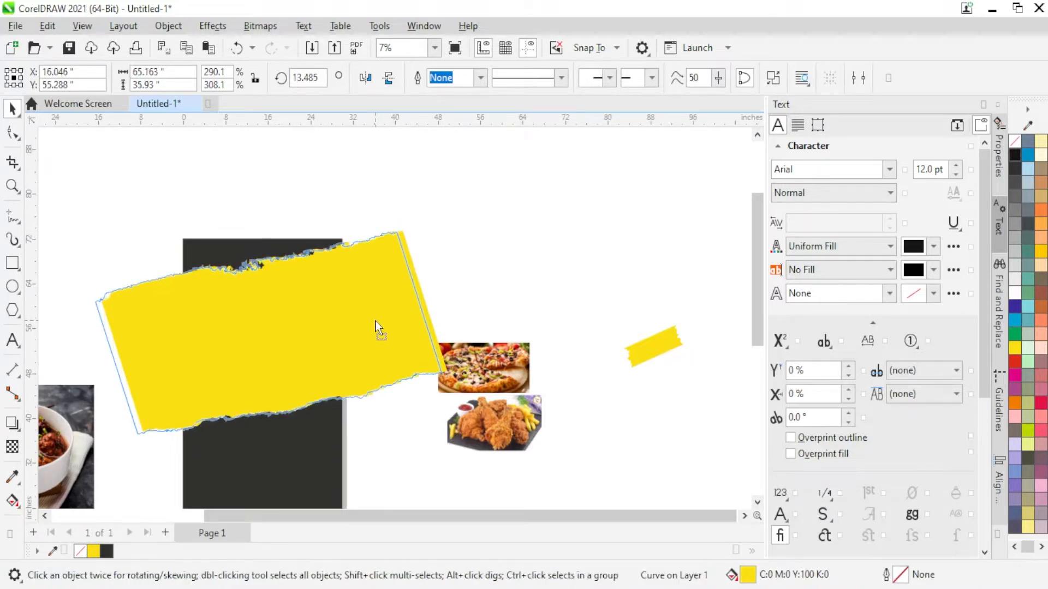
# Fill the torn shape on the banner with white and place a yellow copy of it beside the banner
pyautogui.scroll(-2, 524, 289)
pyautogui.click(1015, 295)
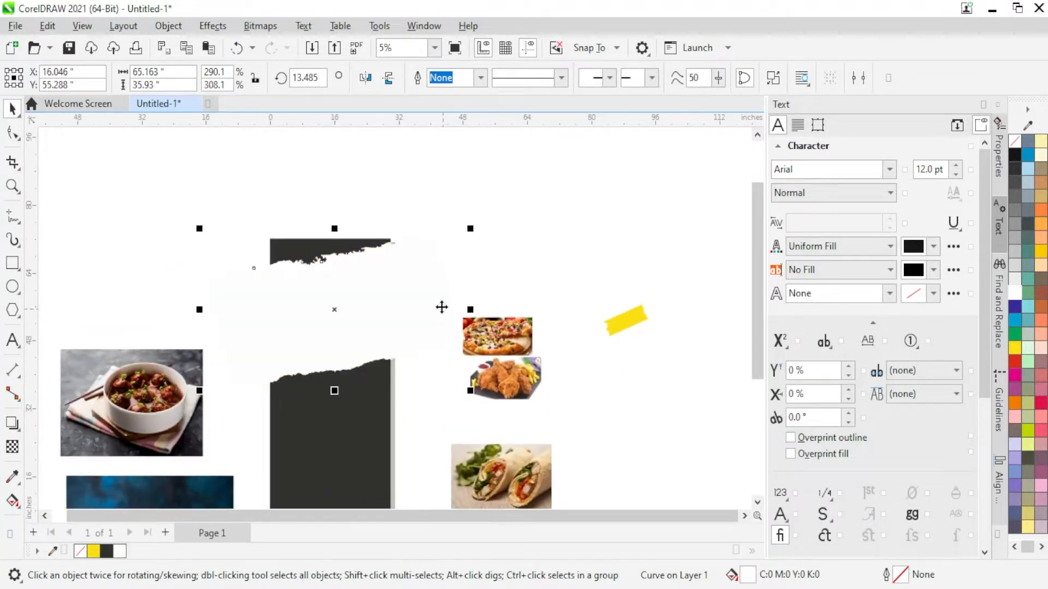
pyautogui.moveTo(414, 300); pyautogui.dragTo(572, 402)
pyautogui.hotkey('ctrl', 'z')
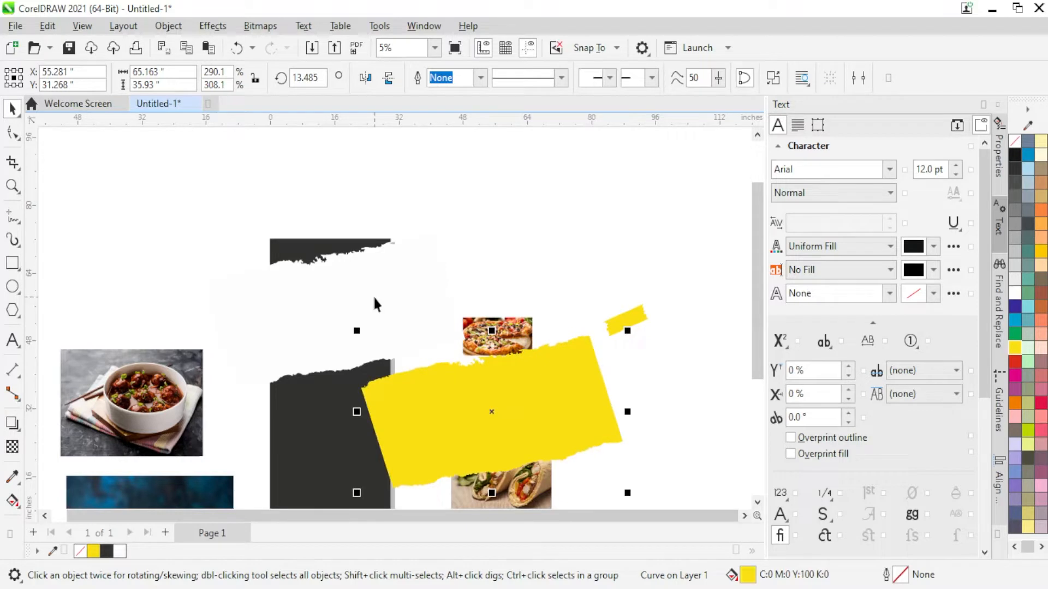
# PowerClip the white torn shape inside the banner, and fit the yellow copy over it at about 59 by 33 in, leaving white torn edges
pyautogui.rightClick(372, 296)
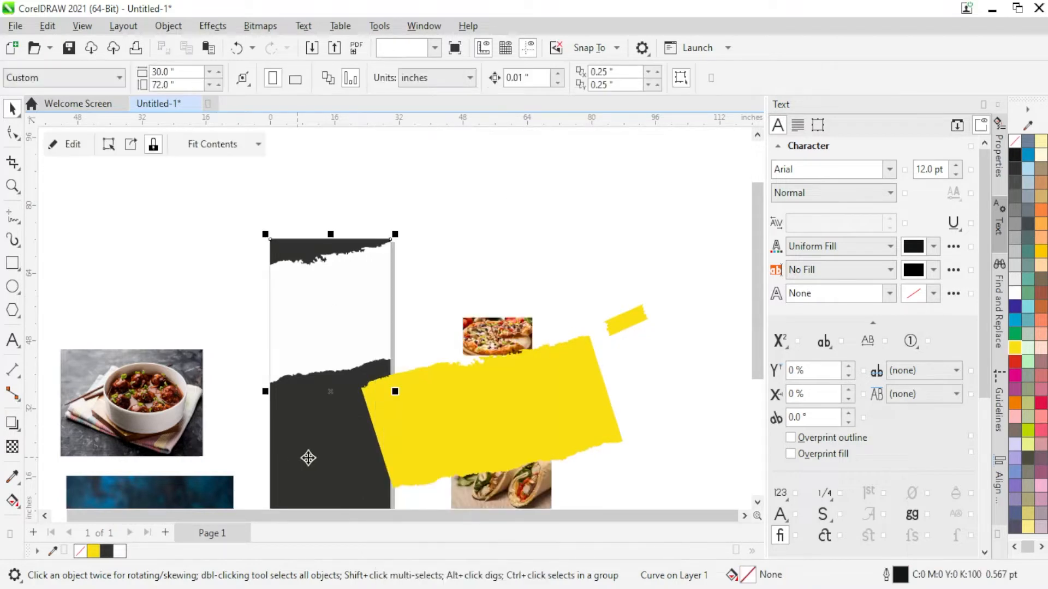
pyautogui.click(418, 382)
pyautogui.moveTo(470, 421); pyautogui.dragTo(283, 327)
pyautogui.moveTo(506, 432)
pyautogui.mouseDown()
pyautogui.moveTo(491, 424)
pyautogui.moveTo(498, 431)
pyautogui.mouseUp()
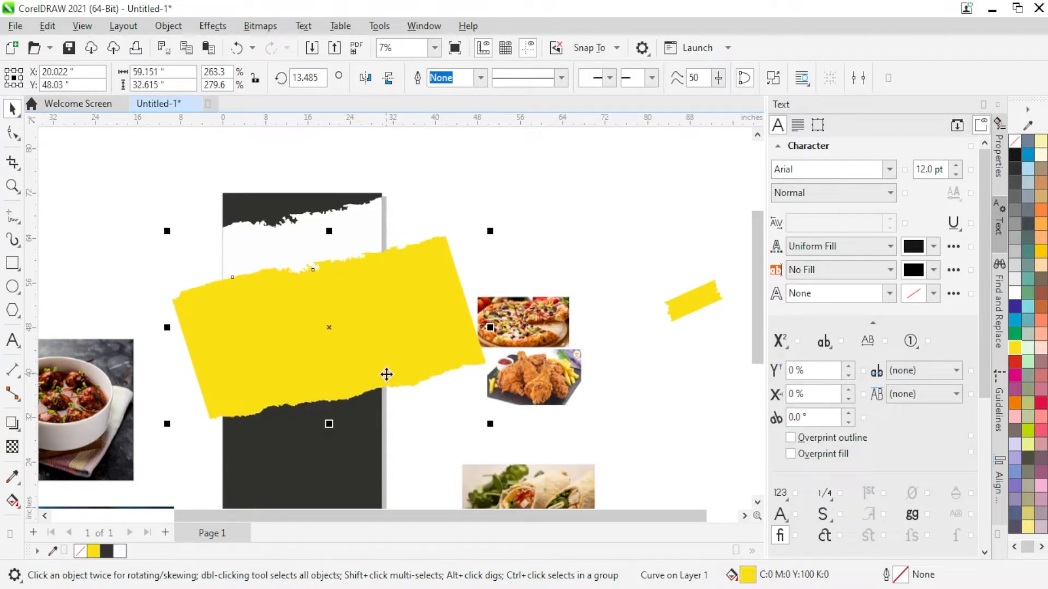
pyautogui.moveTo(343, 328); pyautogui.dragTo(326, 292)
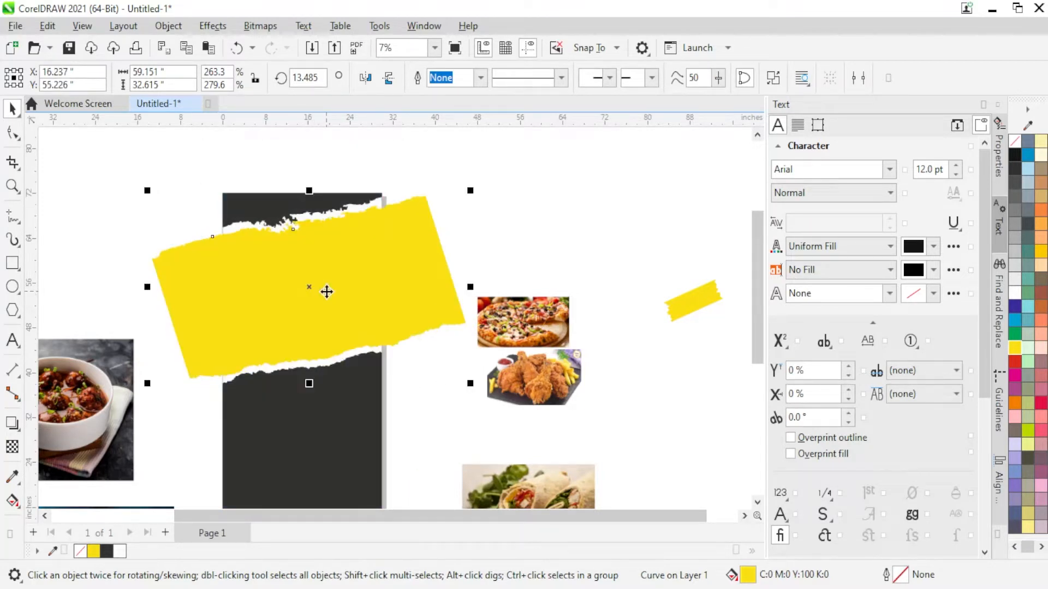
# PowerClip the yellow torn shape inside the dark banner rectangle
pyautogui.rightClick(326, 292)
pyautogui.click(379, 304)
pyautogui.click(355, 436)
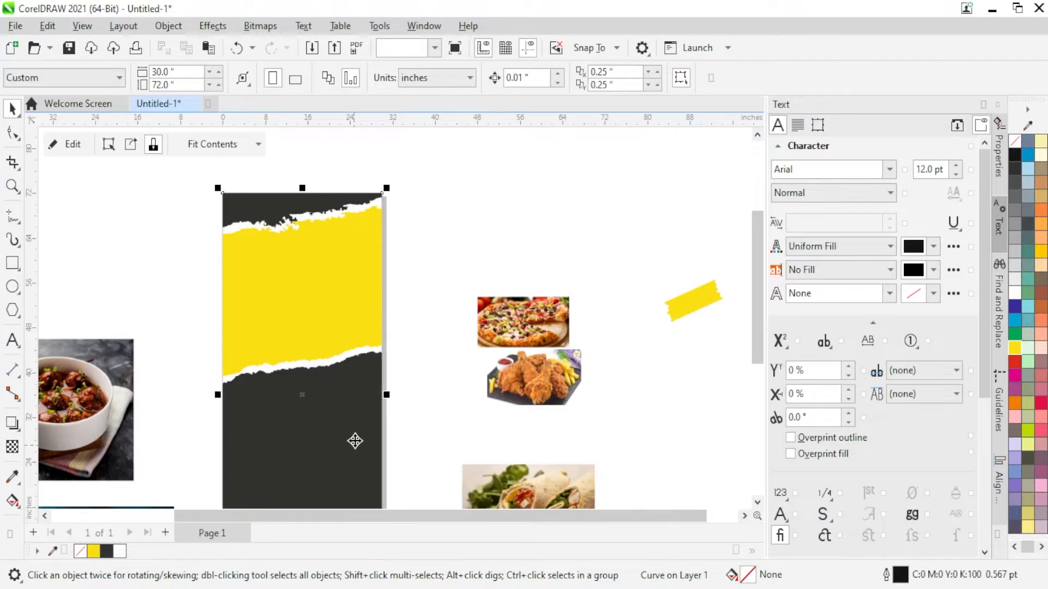
pyautogui.click(453, 298)
# Move the burger photo up beside the banner's top and PowerClip it inside the banner
pyautogui.scroll(-2, 463, 296)
pyautogui.click(249, 477)
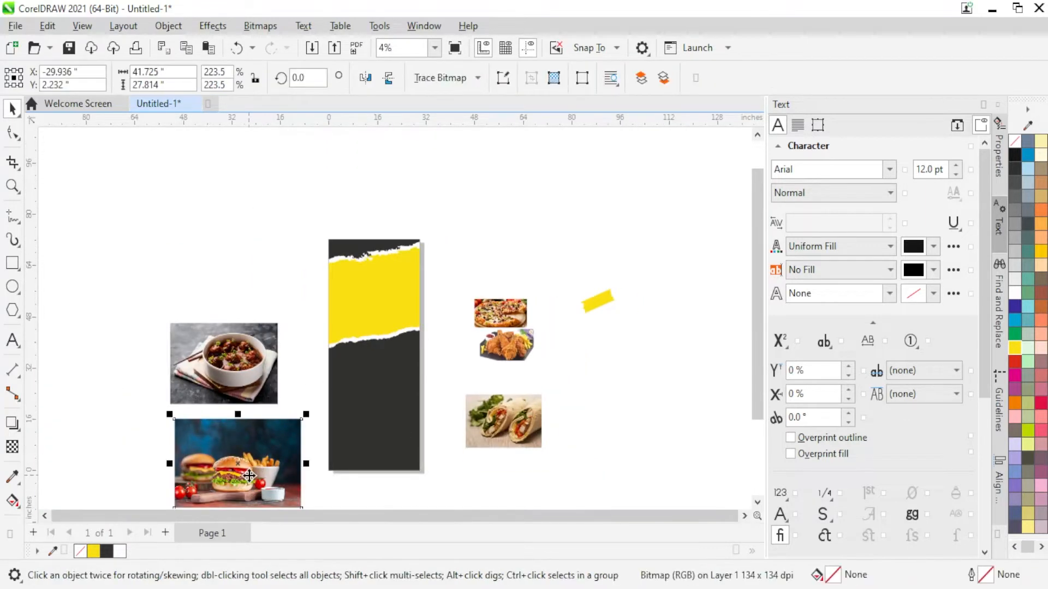
pyautogui.moveTo(249, 473); pyautogui.dragTo(239, 223)
pyautogui.rightClick(242, 224)
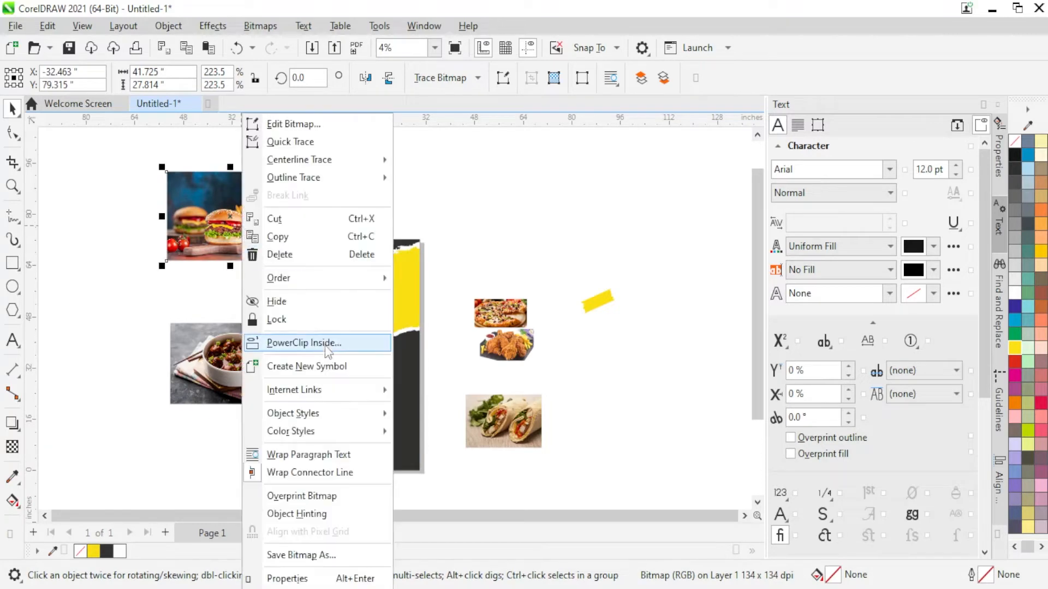
pyautogui.click(303, 343)
pyautogui.click(374, 292)
# Open the banner's PowerClip contents for editing and move the burger photo off the torn shapes, beside the banner's lower part
pyautogui.rightClick(394, 305)
pyautogui.click(451, 112)
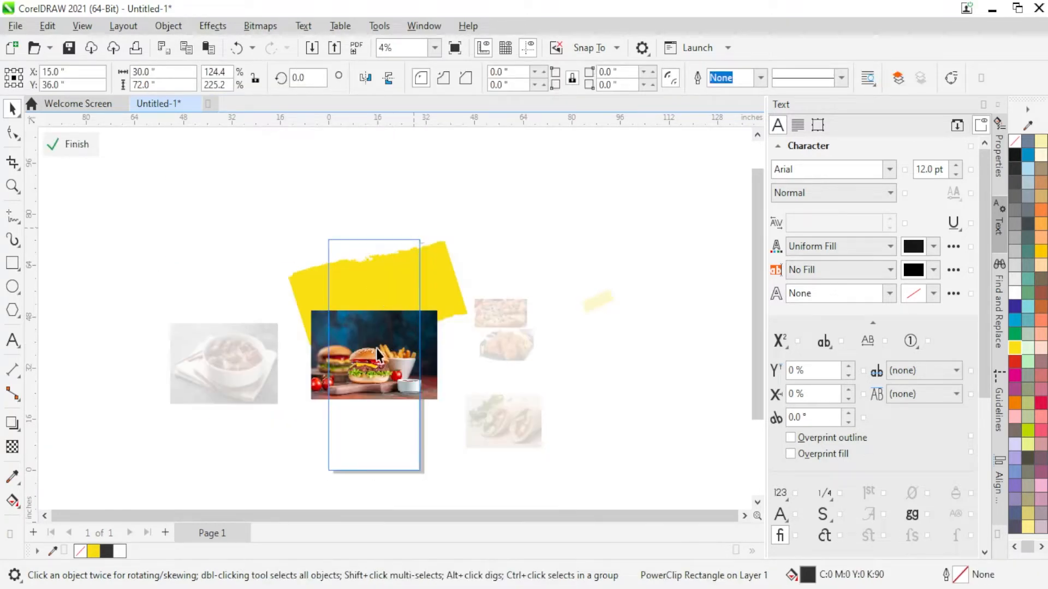
pyautogui.moveTo(330, 338); pyautogui.dragTo(439, 407)
pyautogui.scroll(1, 453, 409)
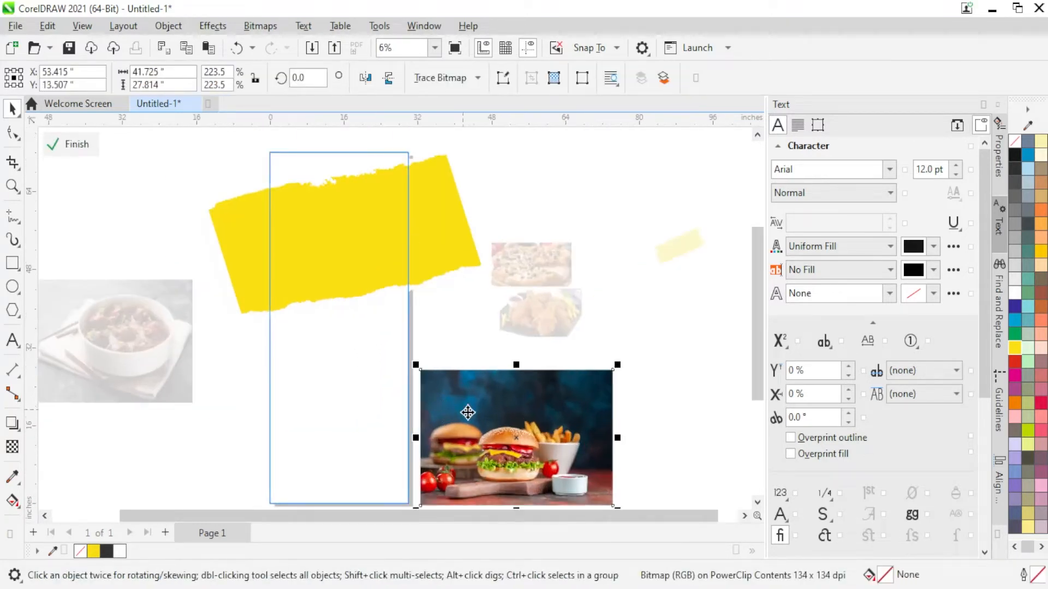
# Add a Multiply drop shadow with 50 opacity and 15 feathering to the white torn shape
pyautogui.click(323, 306)
pyautogui.scroll(1, 323, 305)
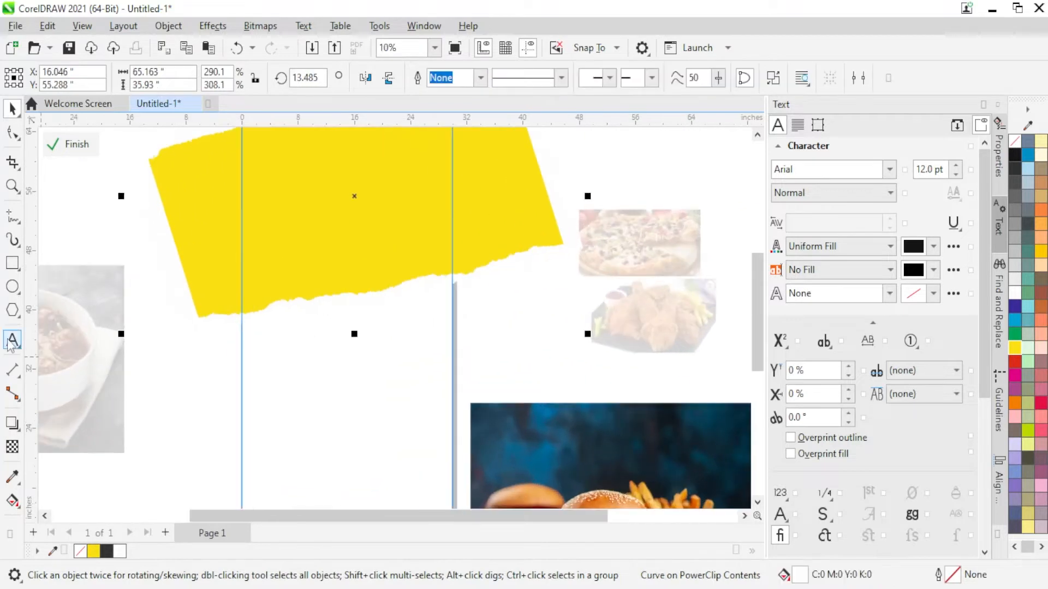
pyautogui.click(13, 425)
pyautogui.moveTo(344, 288); pyautogui.dragTo(383, 334)
pyautogui.scroll(-2, 402, 339)
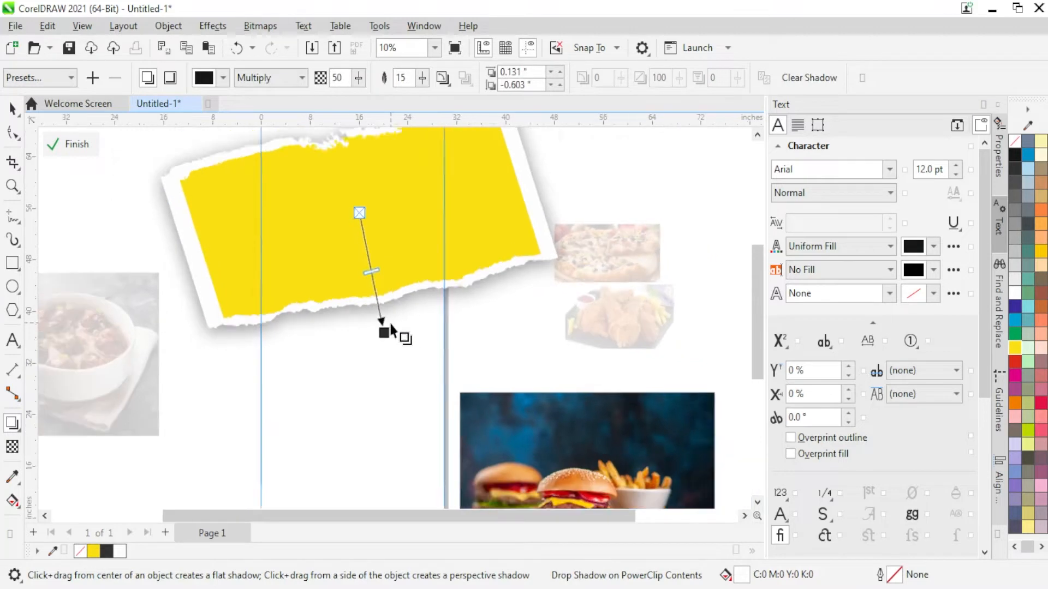
# Place the burger photo over the yellow torn shape, tilt it about 2° and enlarge it to about 46 by 31 in
pyautogui.click(13, 110)
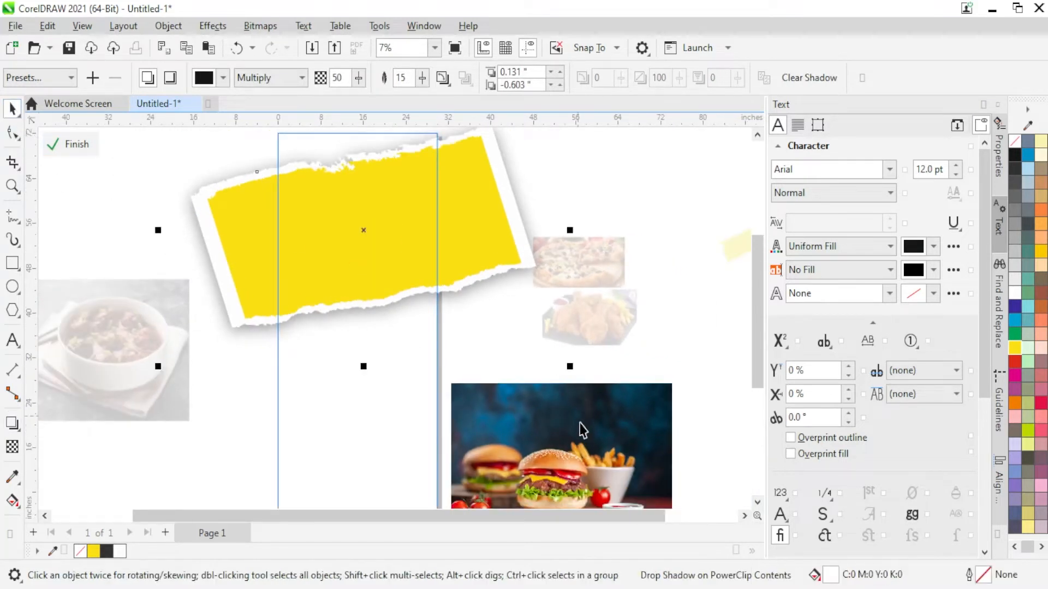
pyautogui.moveTo(582, 430); pyautogui.dragTo(384, 218)
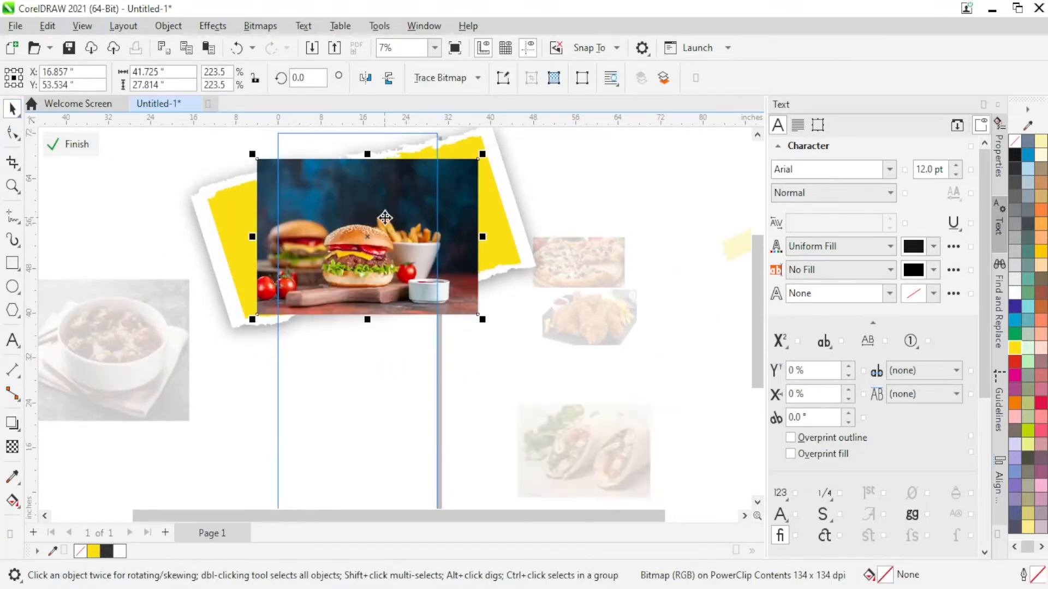
pyautogui.click(454, 199)
pyautogui.moveTo(498, 164)
pyautogui.mouseDown()
pyautogui.moveTo(483, 180)
pyautogui.moveTo(513, 125)
pyautogui.moveTo(499, 181)
pyautogui.mouseUp()
pyautogui.click(478, 200)
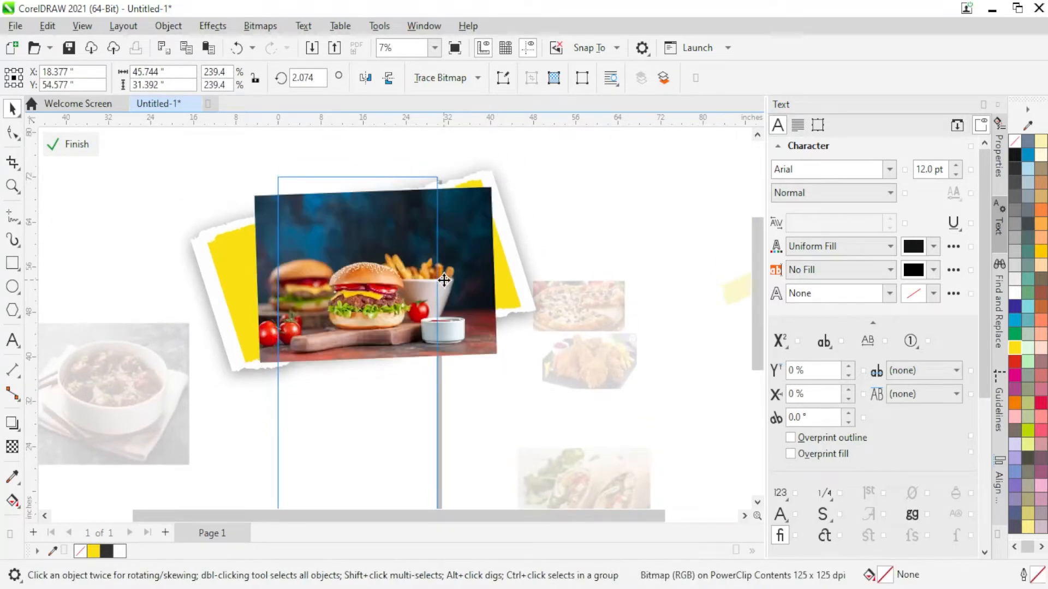
# Resize the burger photo to about 45 by 31 in and PowerClip it inside the yellow torn shape
pyautogui.moveTo(493, 368)
pyautogui.mouseDown()
pyautogui.moveTo(475, 346)
pyautogui.moveTo(505, 375)
pyautogui.mouseUp()
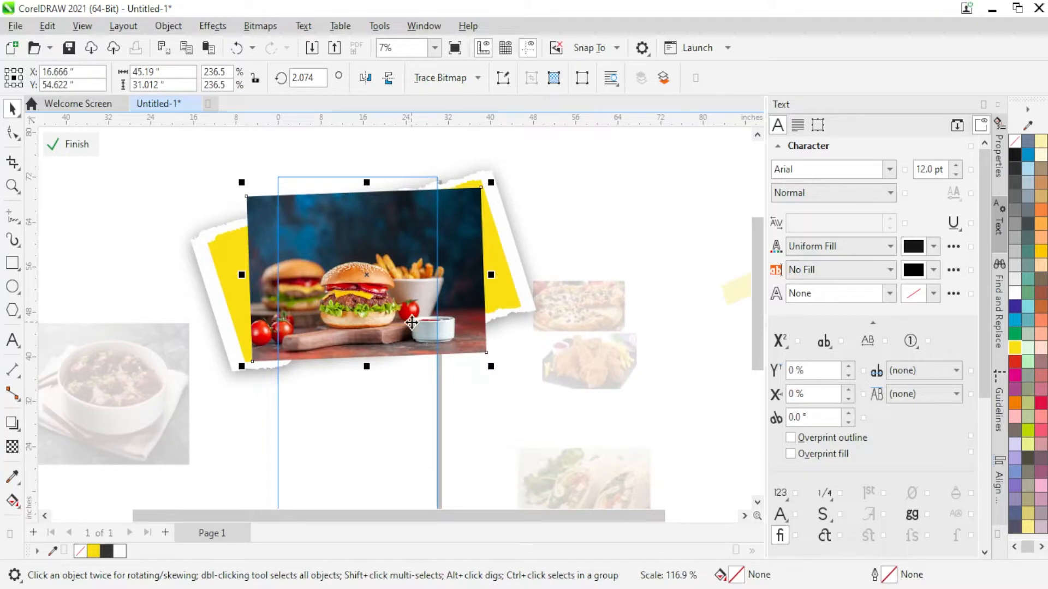
pyautogui.rightClick(393, 292)
pyautogui.click(489, 347)
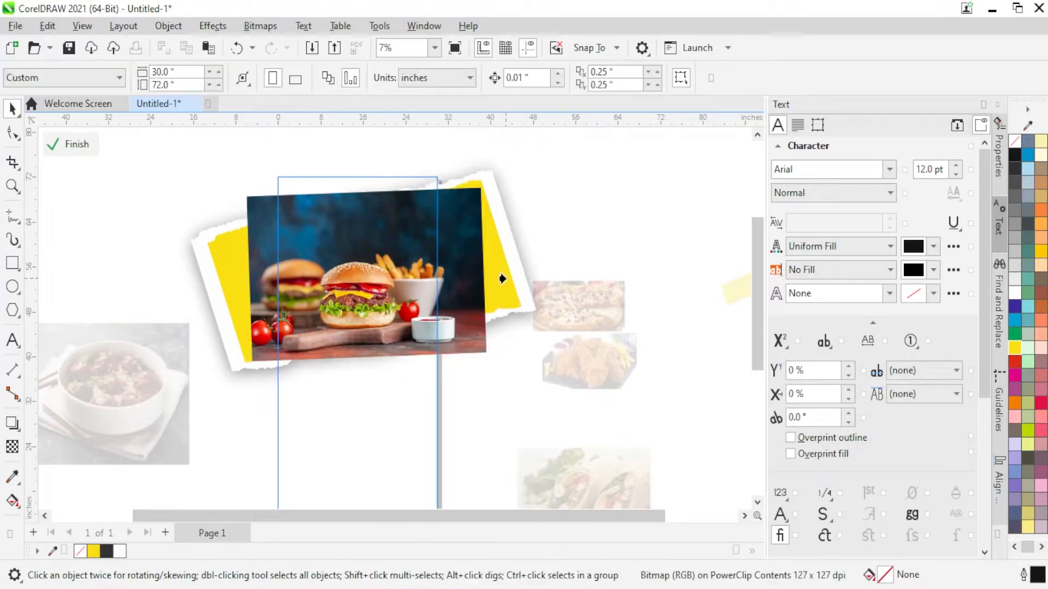
pyautogui.click(500, 277)
pyautogui.click(588, 209)
# Finish editing the banner's PowerClip contents
pyautogui.rightClick(397, 271)
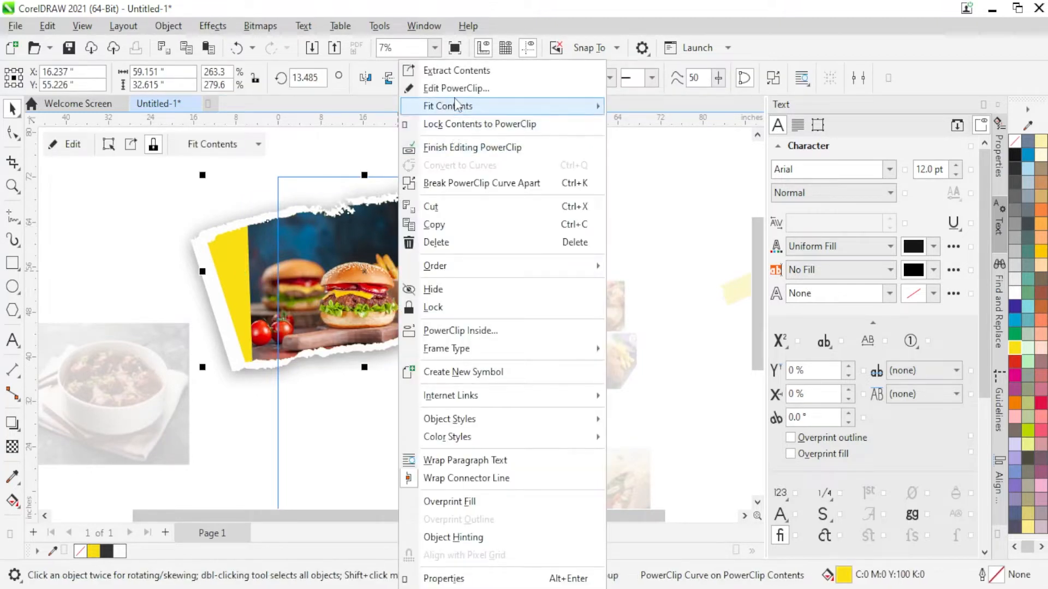
pyautogui.click(461, 149)
pyautogui.click(480, 224)
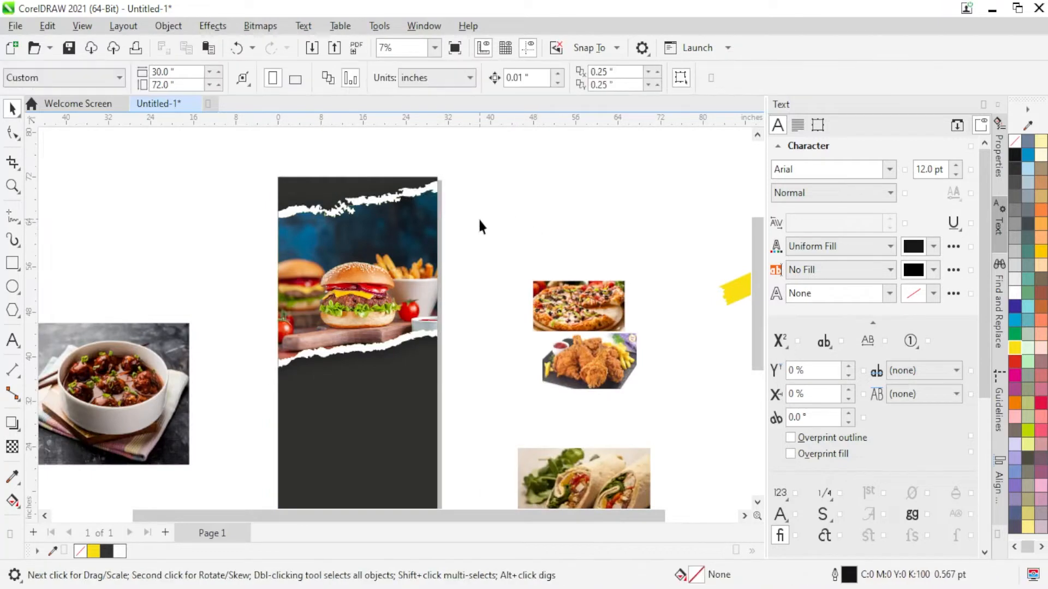
# Draw a rectangle about 24 by 17 in from the banner's upper-left corner, over the torn edge and photo
pyautogui.scroll(-2, 399, 265)
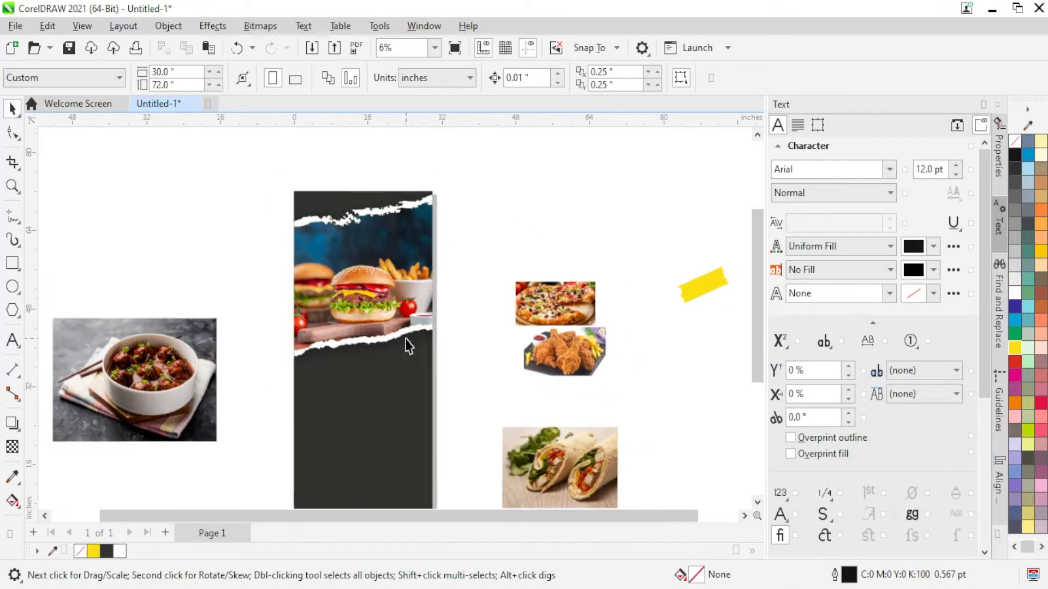
pyautogui.scroll(2, 355, 211)
pyautogui.scroll(2, 366, 205)
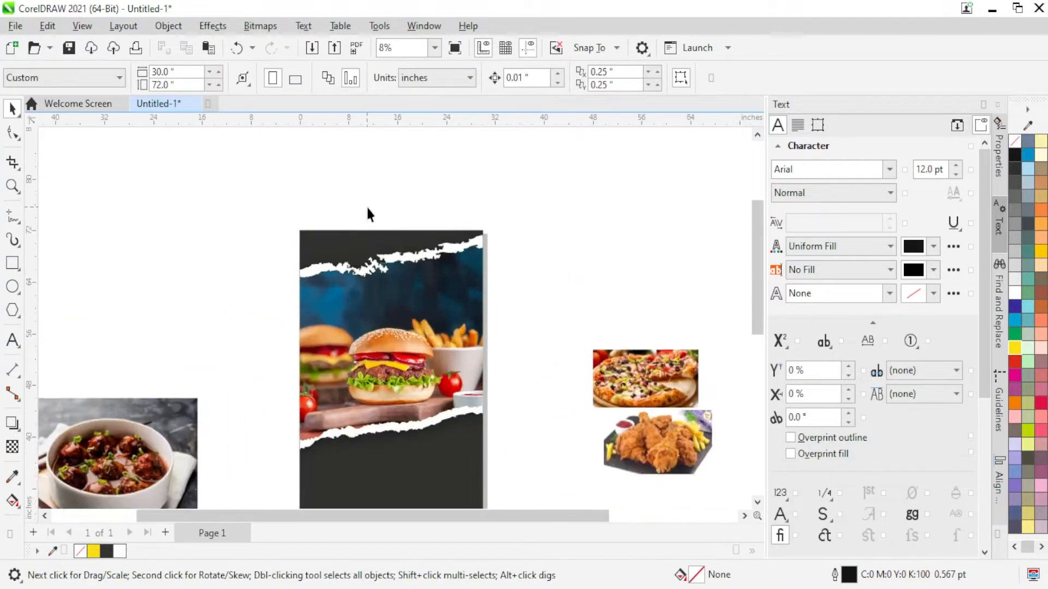
pyautogui.press('F6')
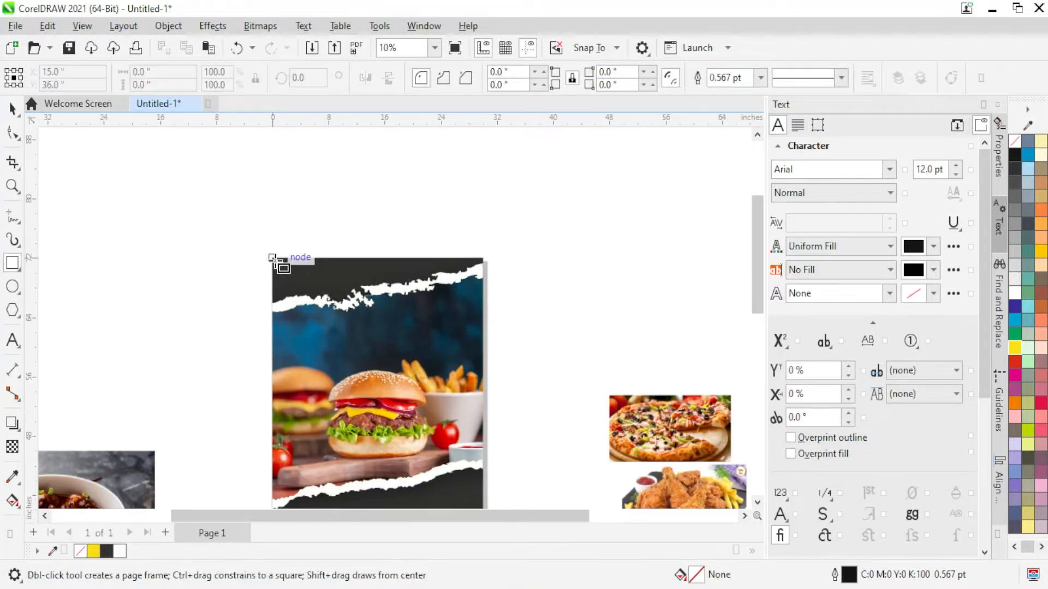
pyautogui.moveTo(268, 252); pyautogui.dragTo(445, 389)
pyautogui.scroll(1, 448, 389)
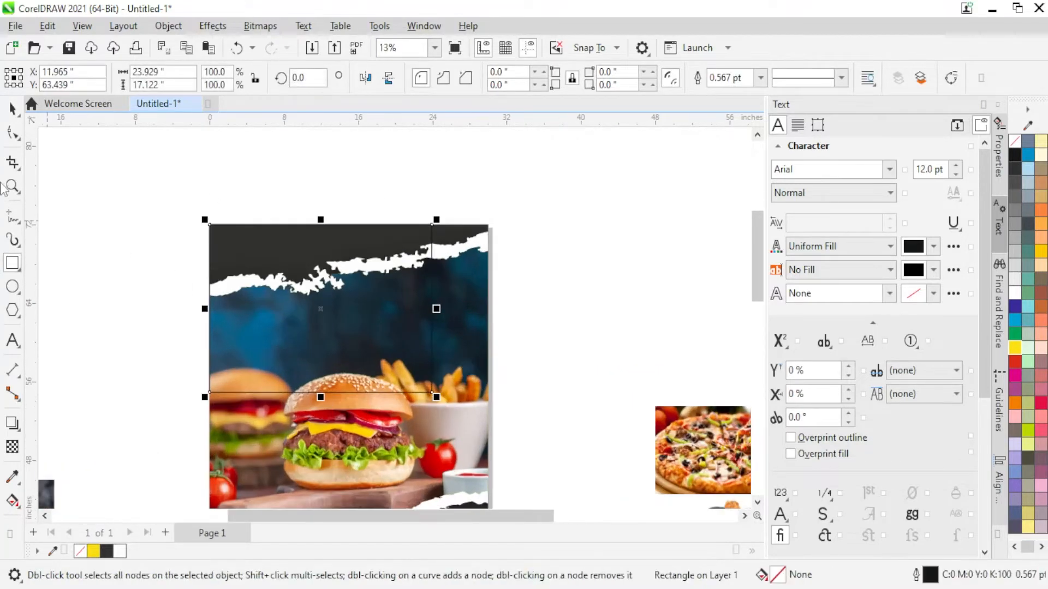
# Stretch the new rectangle to the banner's full width of 30 in
pyautogui.click(12, 109)
pyautogui.scroll(-2, 407, 404)
pyautogui.keyDown('shift'); pyautogui.click(391, 410); pyautogui.keyUp('shift')
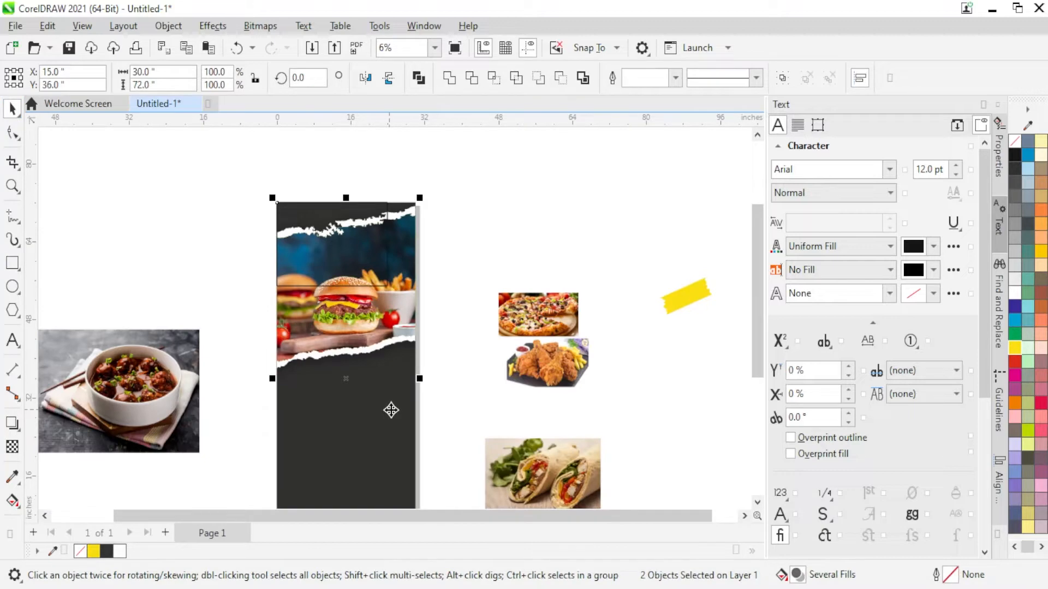
pyautogui.click(382, 262)
pyautogui.scroll(2, 417, 271)
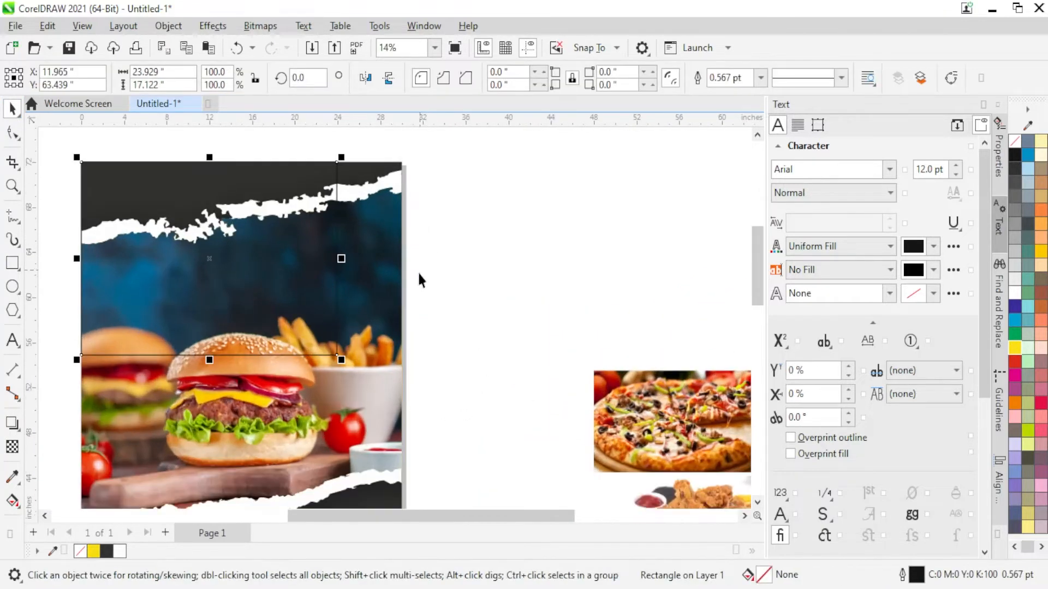
pyautogui.moveTo(341, 264); pyautogui.dragTo(407, 259)
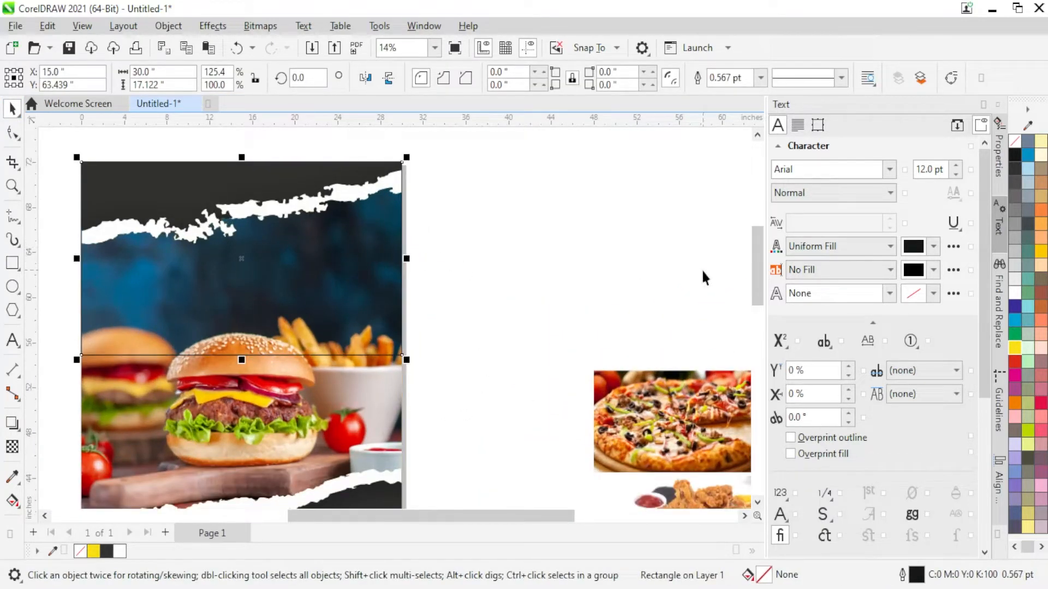
# Fill the rectangle with deep yellow (C0 M20 Y100 K0) and remove its outline
pyautogui.click(1041, 251)
pyautogui.rightClick(1015, 141)
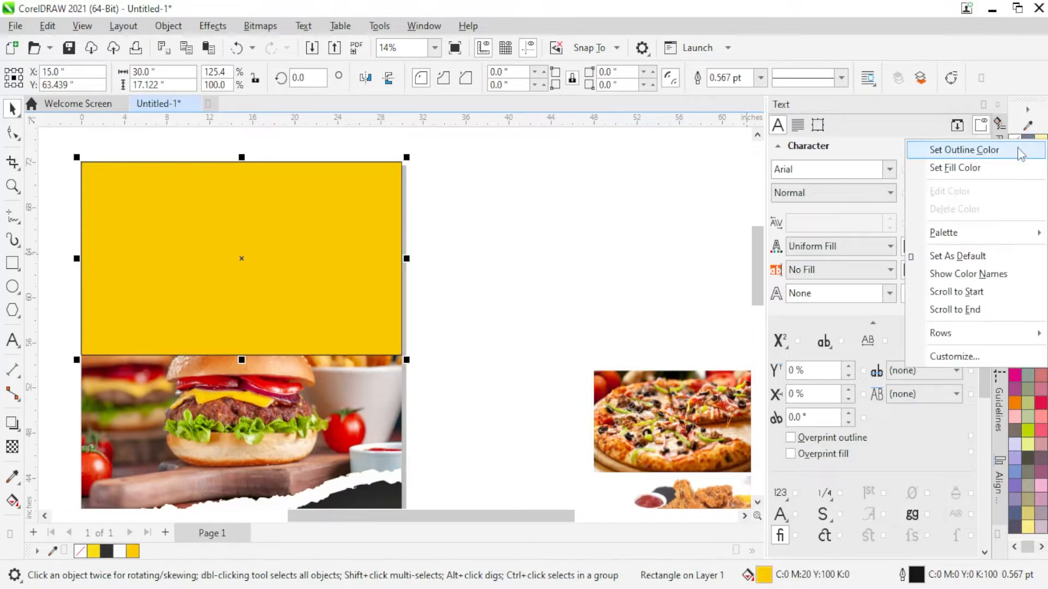
pyautogui.click(963, 147)
# Change the rectangle's fill to a linear fountain fill and set its starting color to orange
pyautogui.doubleClick(762, 575)
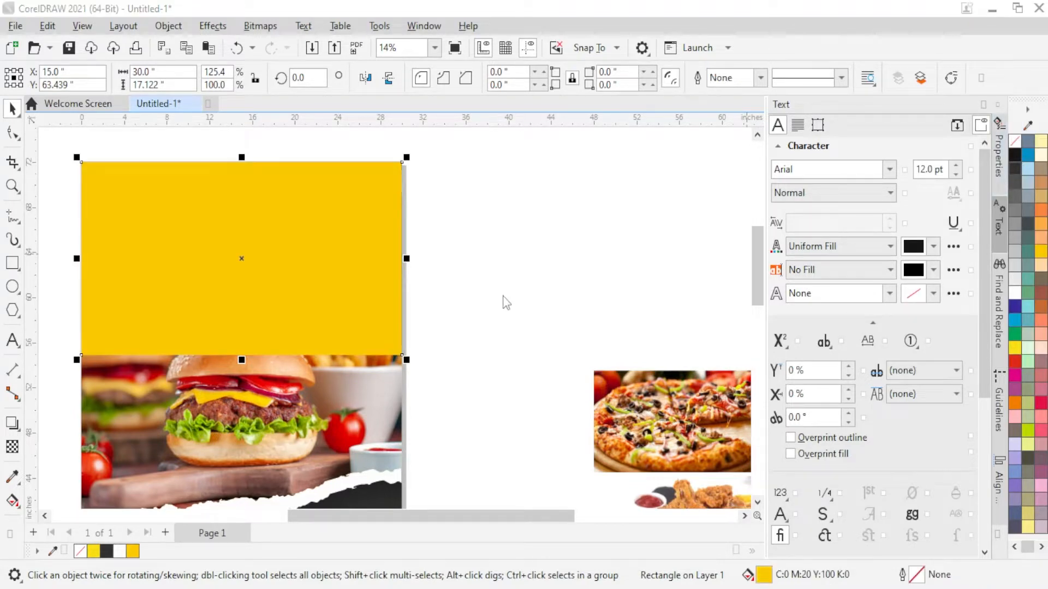
pyautogui.click(336, 154)
pyautogui.click(357, 102)
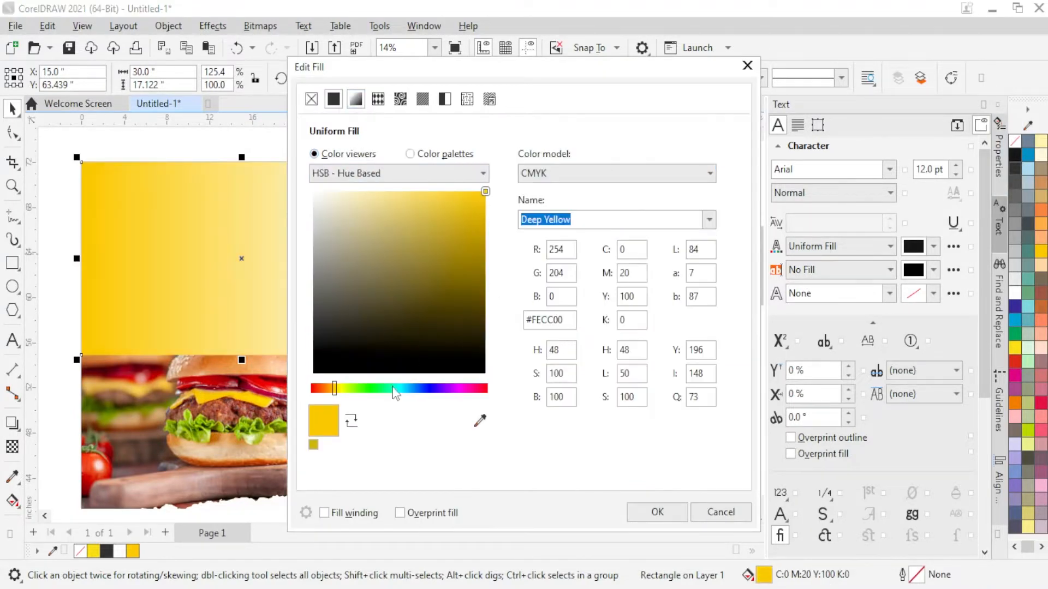
pyautogui.click(408, 387)
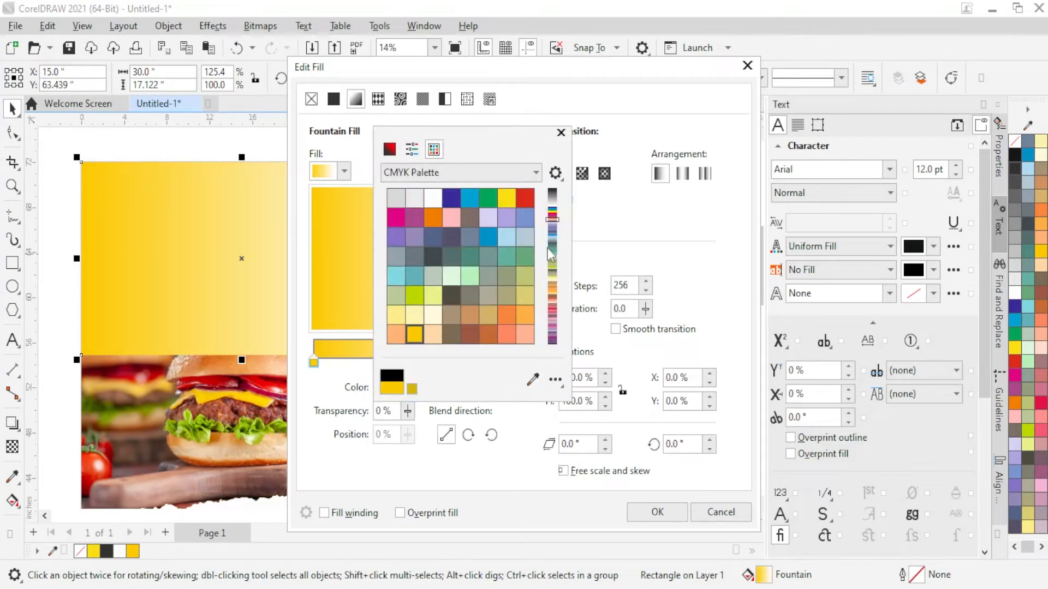
pyautogui.click(390, 151)
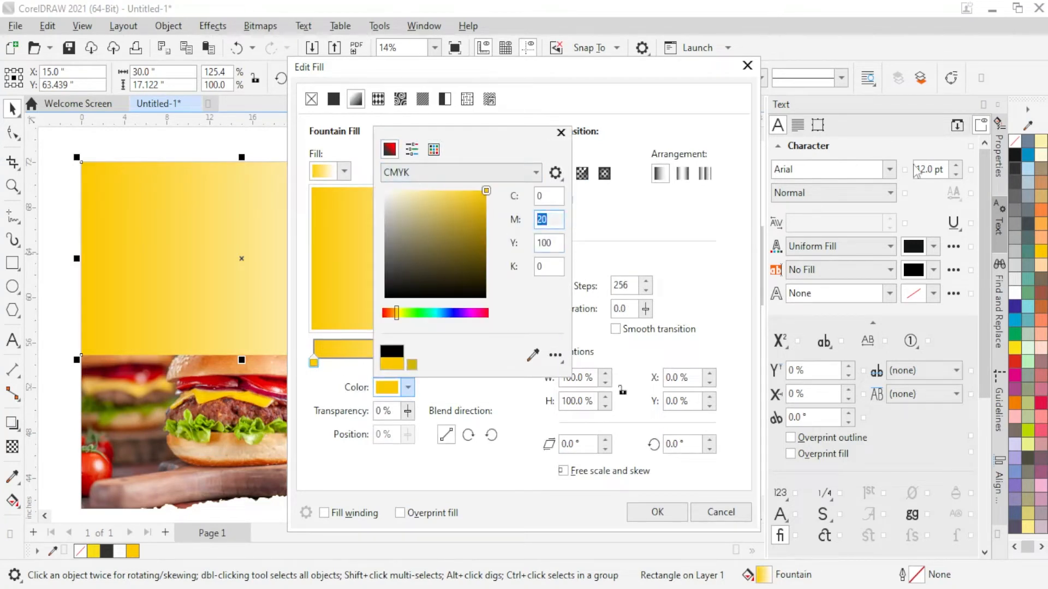
pyautogui.press('Tab')
pyautogui.click(630, 219)
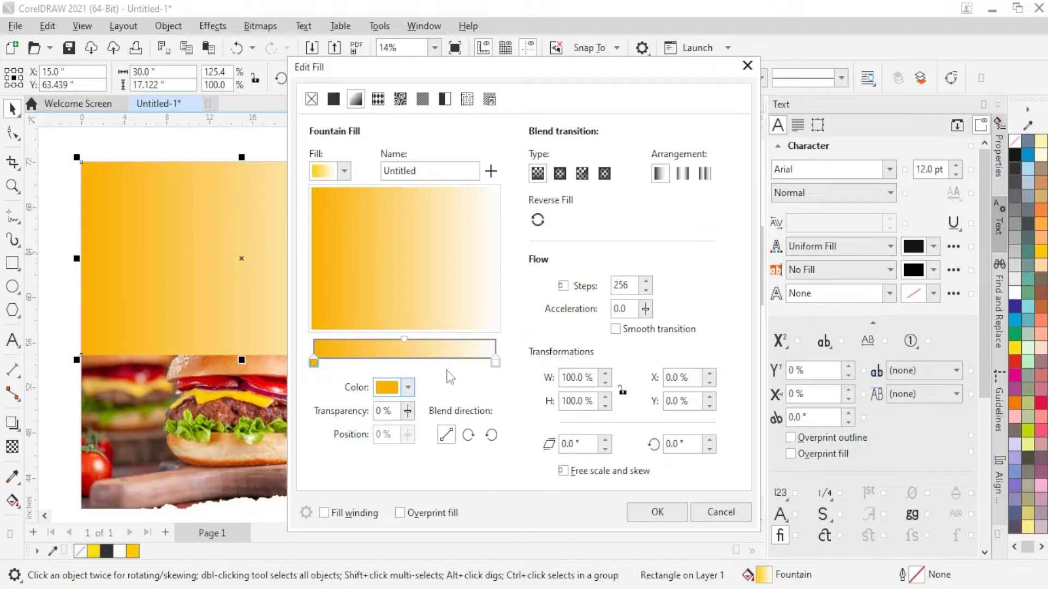
# Set the fountain fill's end color to pure yellow with Y 100 and apply the fill
pyautogui.click(494, 362)
pyautogui.click(408, 388)
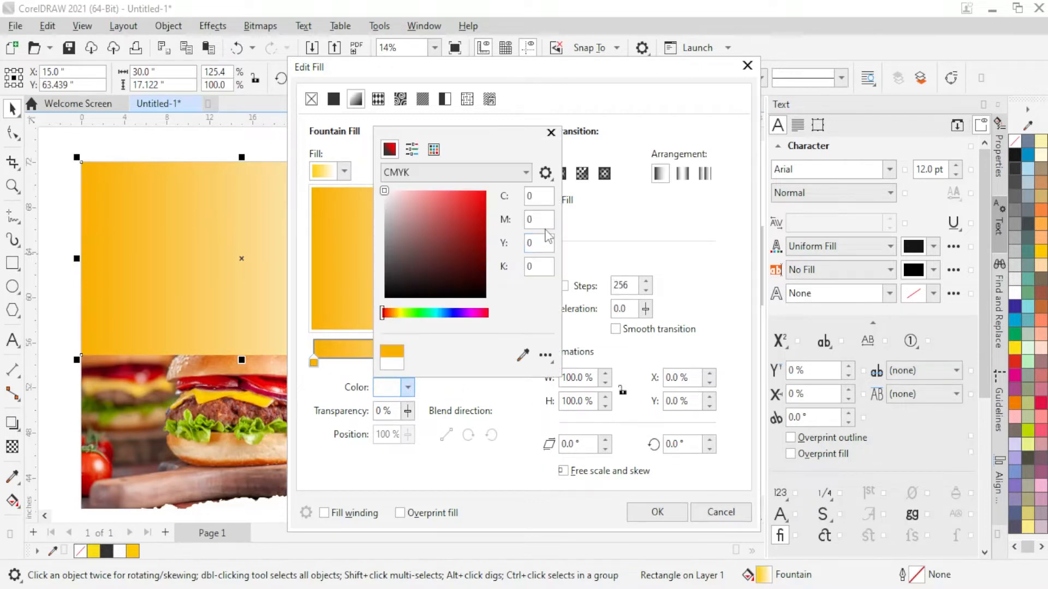
pyautogui.write('100')
pyautogui.press('Tab')
pyautogui.click(672, 227)
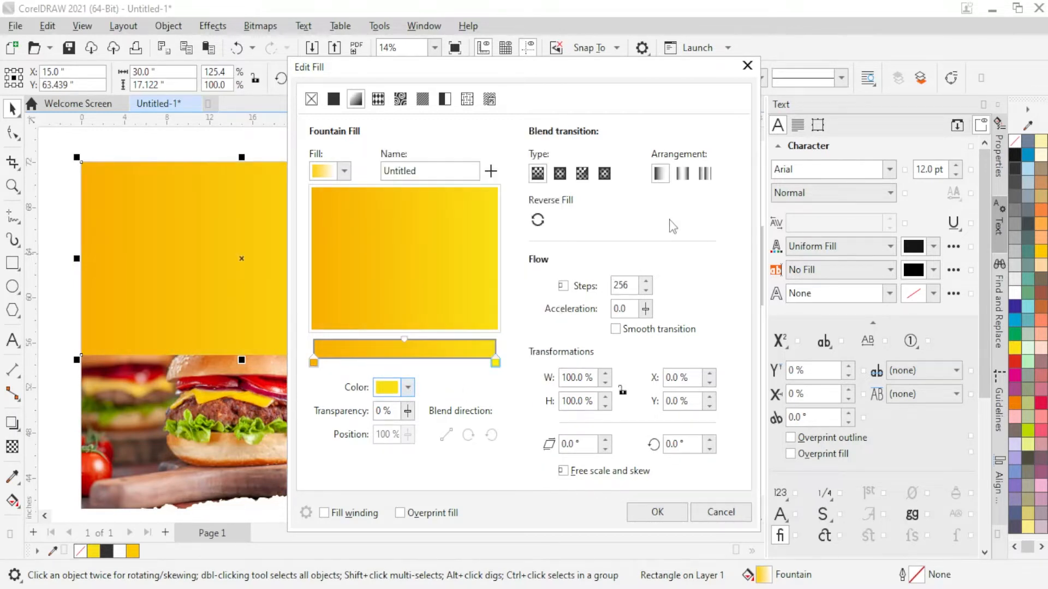
pyautogui.click(657, 512)
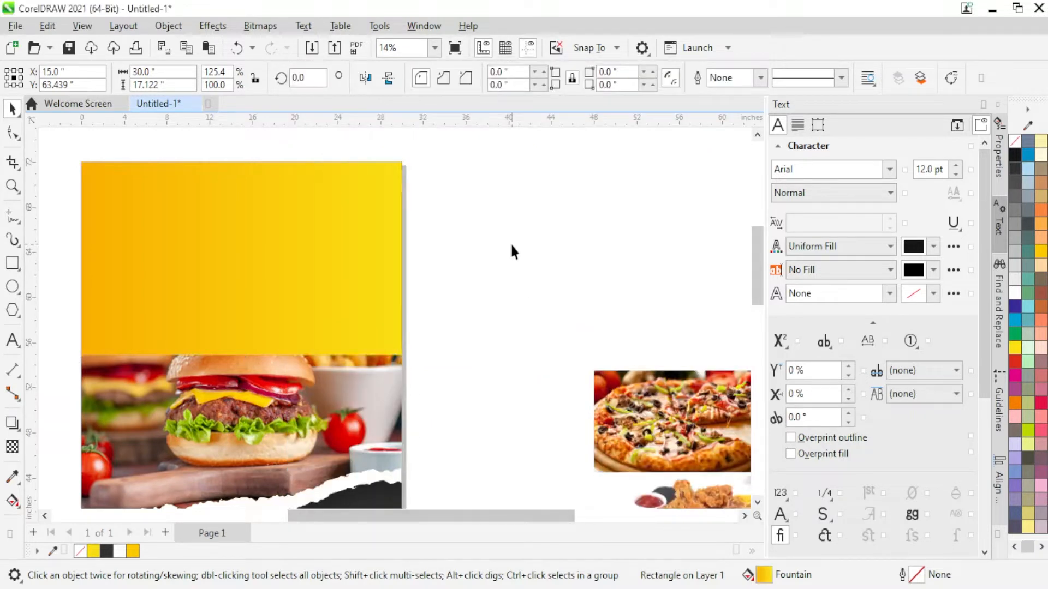
pyautogui.hotkey('shift', 'pagedown')
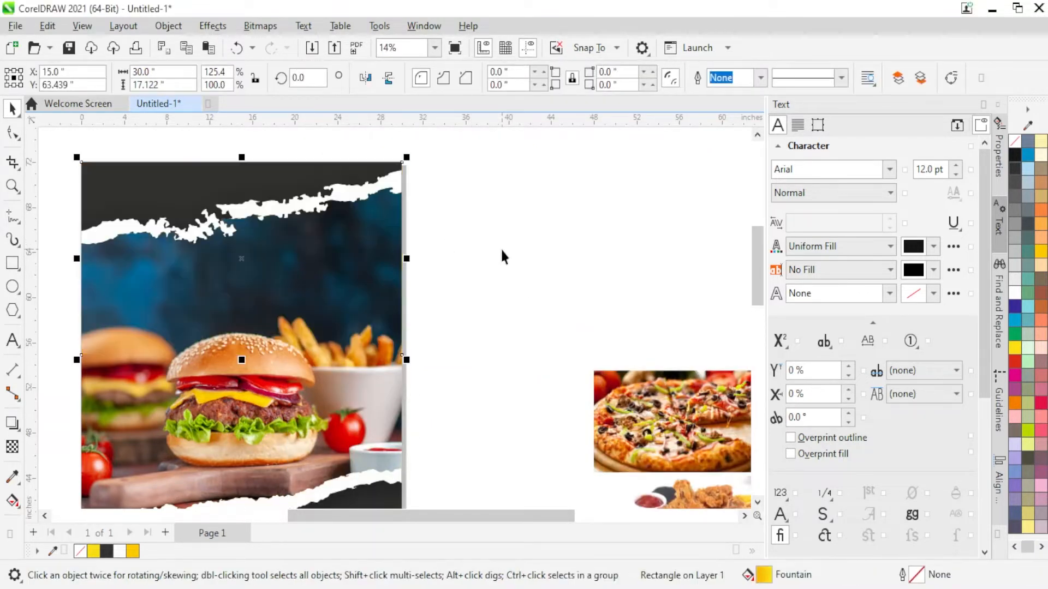
pyautogui.hotkey('shift', 'pageup')
pyautogui.hotkey('shift', 'pagedown')
pyautogui.hotkey('shift', 'pageup')
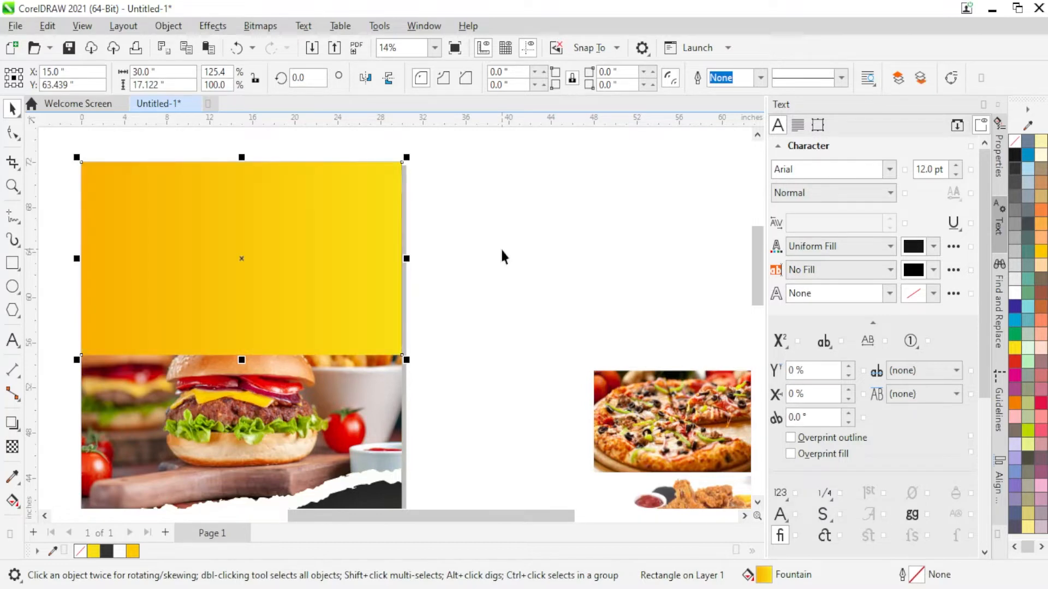
# PowerClip the orange-to-yellow gradient rectangle inside the dark banner
pyautogui.scroll(-3, 500, 248)
pyautogui.rightClick(367, 256)
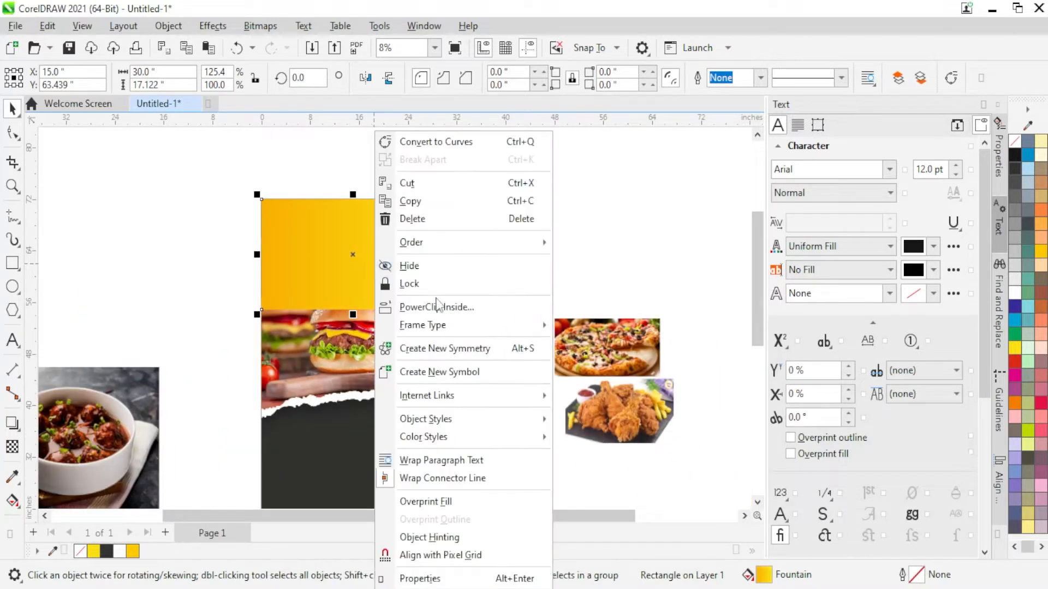
pyautogui.click(389, 305)
pyautogui.click(395, 458)
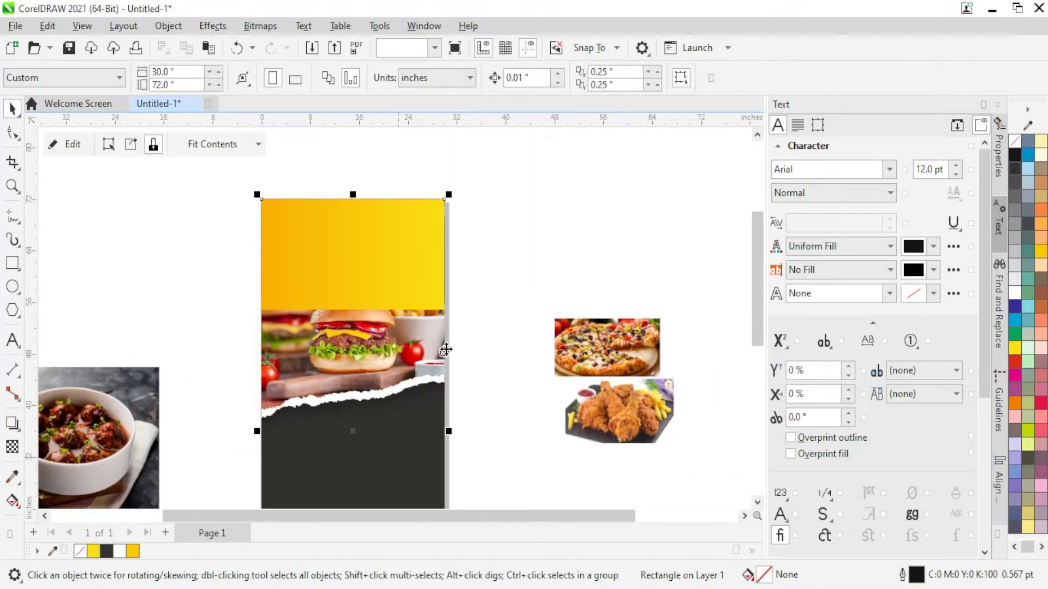
# Send the gradient rectangle behind the torn shapes within the banner's PowerClip contents and finish editing
pyautogui.rightClick(403, 245)
pyautogui.click(459, 109)
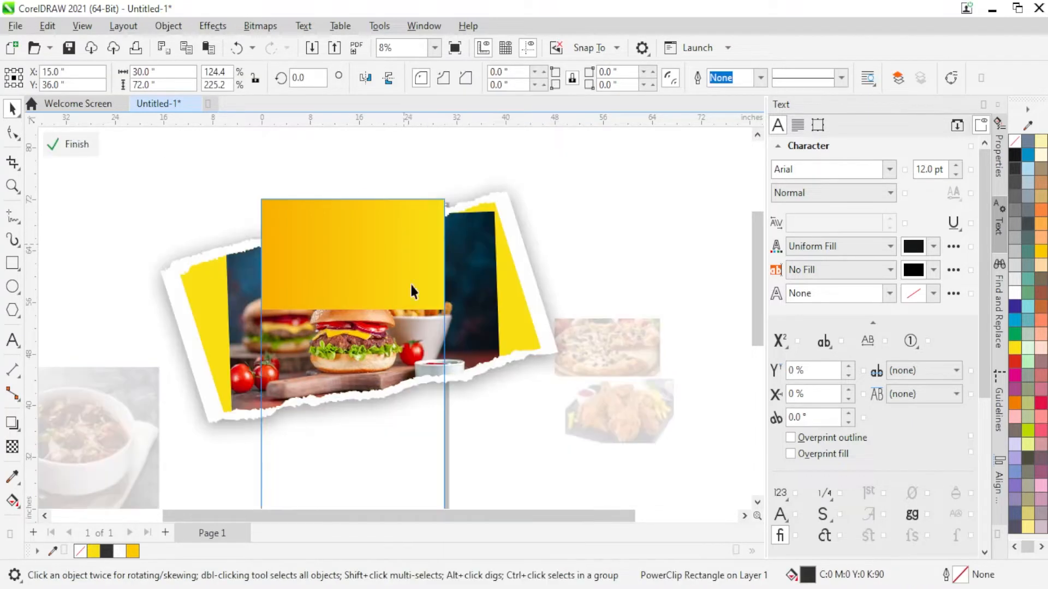
pyautogui.click(439, 250)
pyautogui.hotkey('ctrl', 'pagedown')
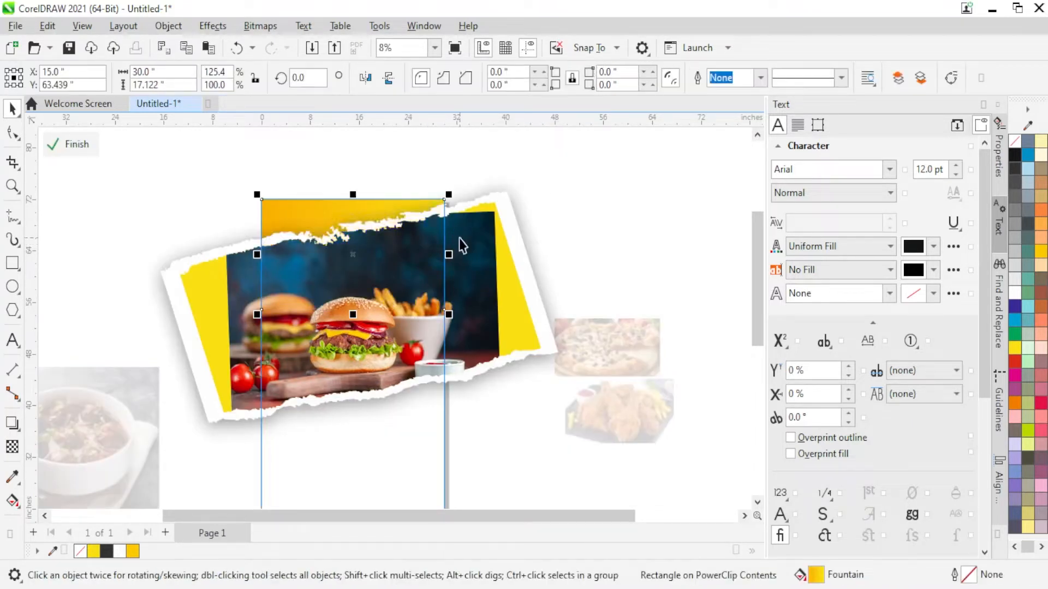
pyautogui.rightClick(371, 215)
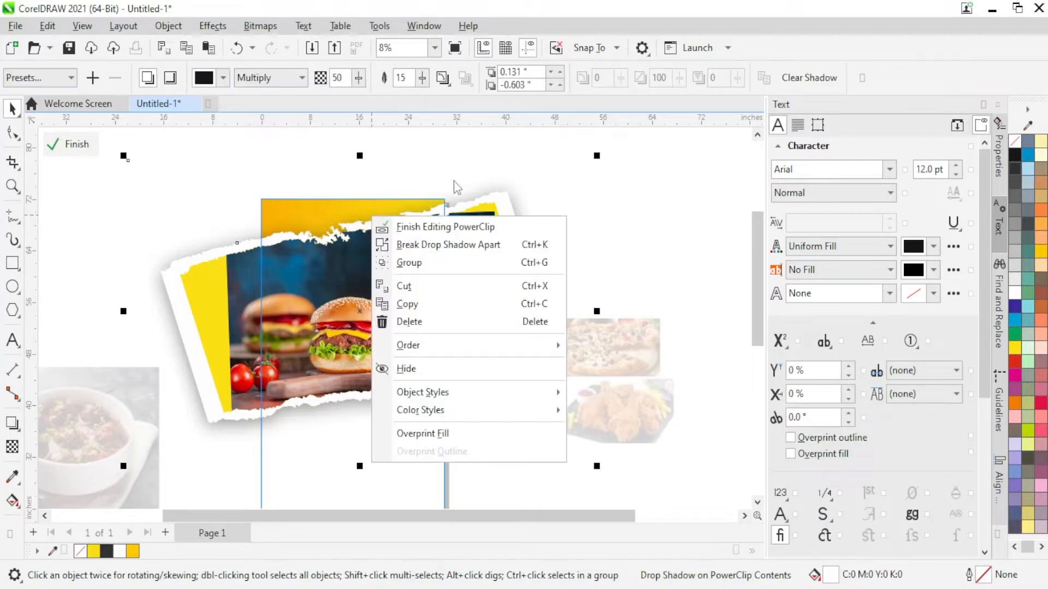
pyautogui.click(396, 225)
pyautogui.press('Escape')
# Reopen the banner's PowerClip contents for editing and select the white torn shape's drop shadow
pyautogui.scroll(-2, 415, 372)
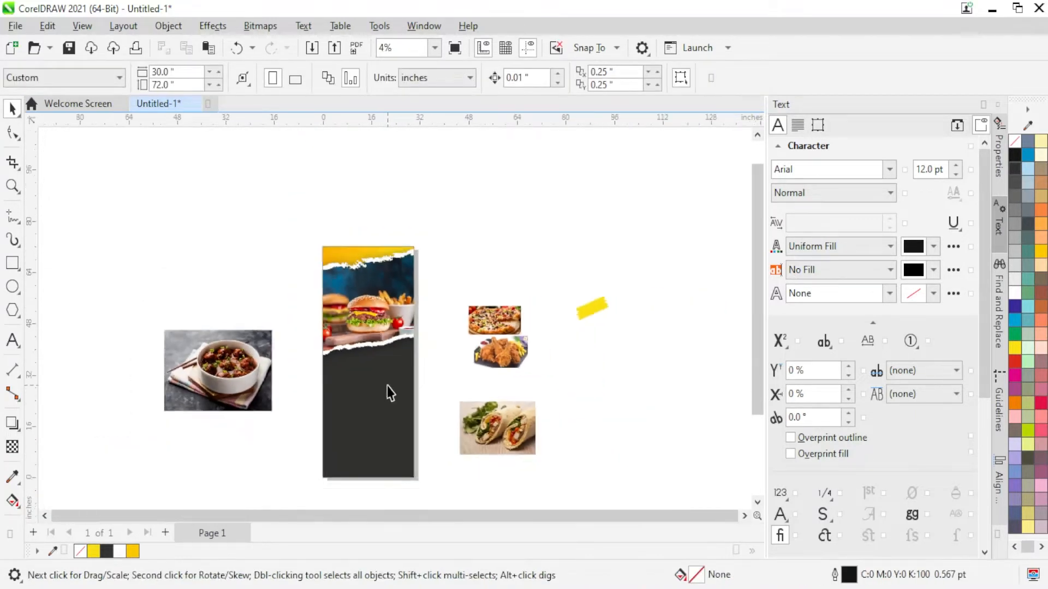
pyautogui.scroll(5, 388, 385)
pyautogui.scroll(-1, 431, 292)
pyautogui.click(402, 281)
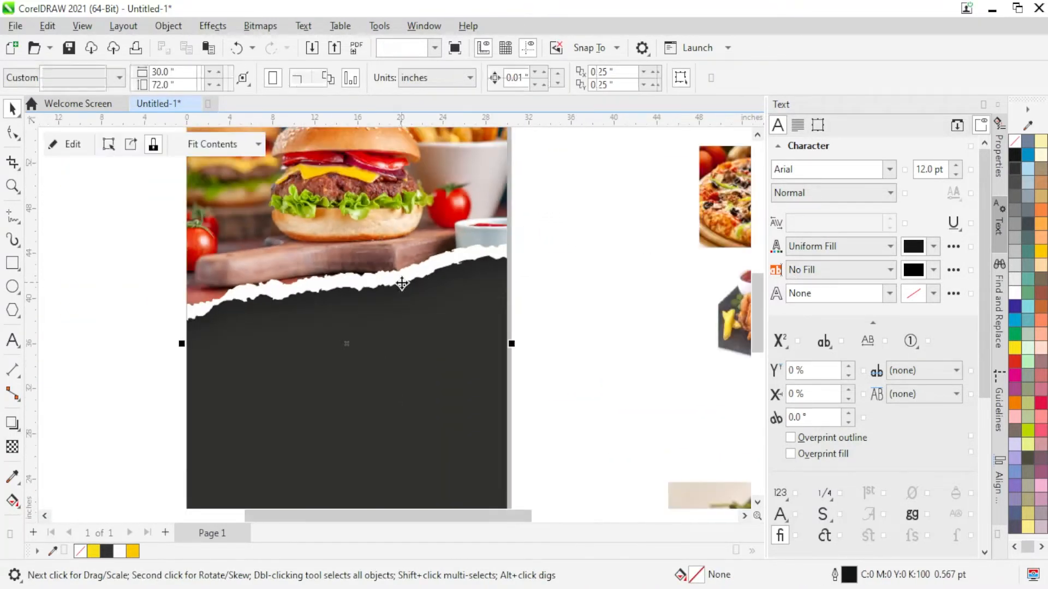
pyautogui.rightClick(402, 281)
pyautogui.click(471, 110)
pyautogui.click(411, 282)
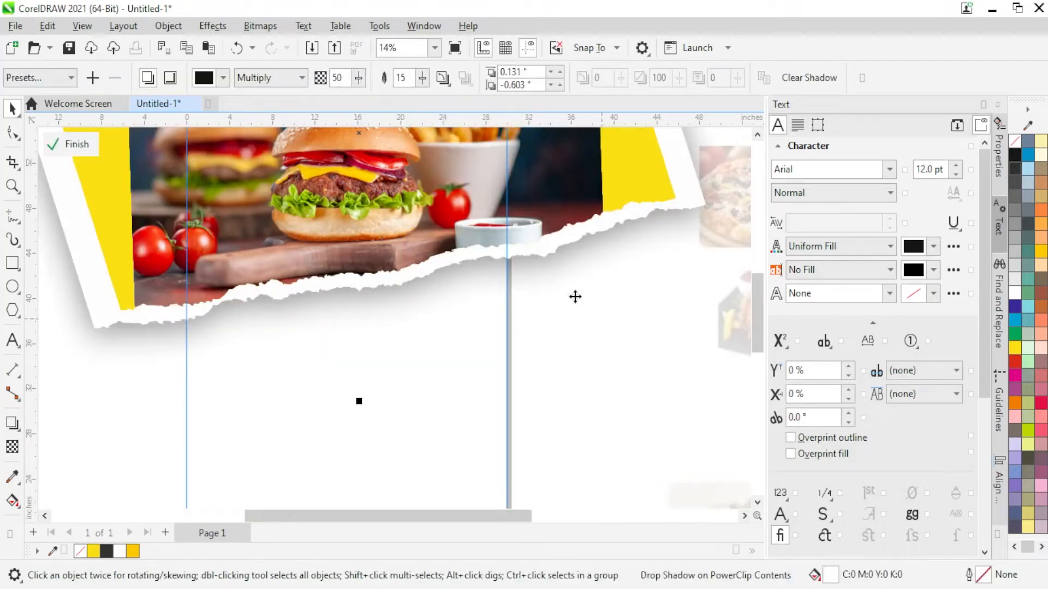
pyautogui.rightClick(545, 260)
pyautogui.click(148, 411)
pyautogui.scroll(-1, 149, 411)
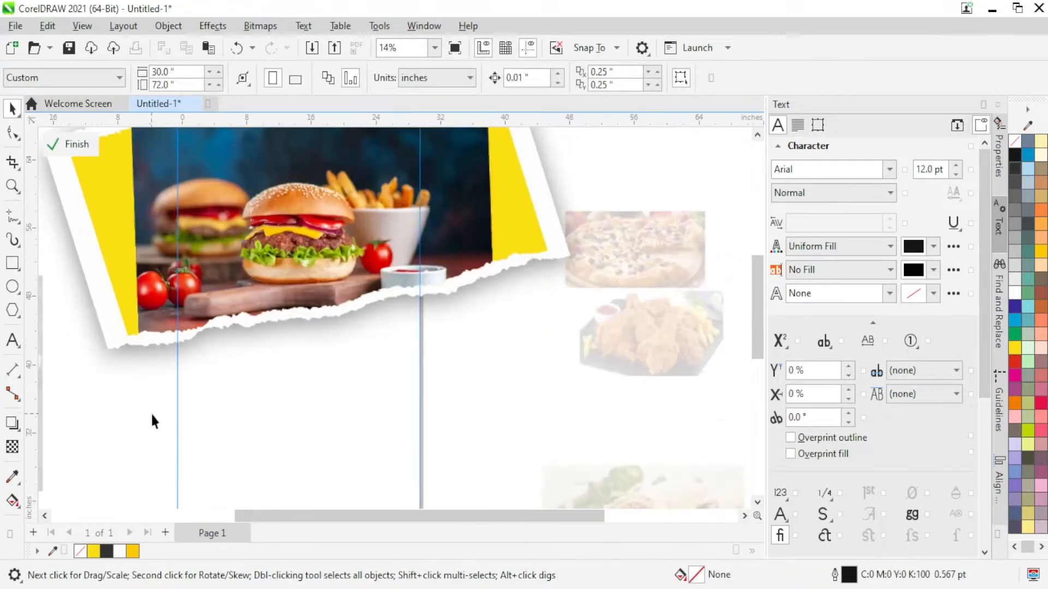
pyautogui.click(92, 357)
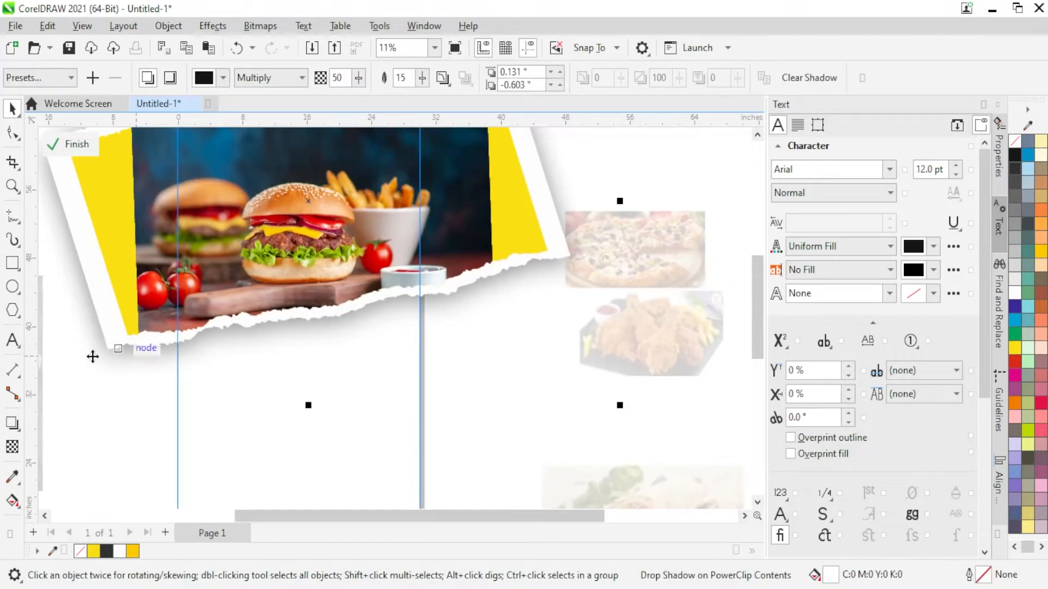
# Adjust the white torn shape's drop shadow to be darker and finish editing the banner's PowerClip
pyautogui.click(11, 426)
pyautogui.moveTo(340, 349)
pyautogui.mouseDown()
pyautogui.moveTo(341, 339)
pyautogui.moveTo(354, 371)
pyautogui.moveTo(348, 355)
pyautogui.mouseUp()
pyautogui.rightClick(314, 278)
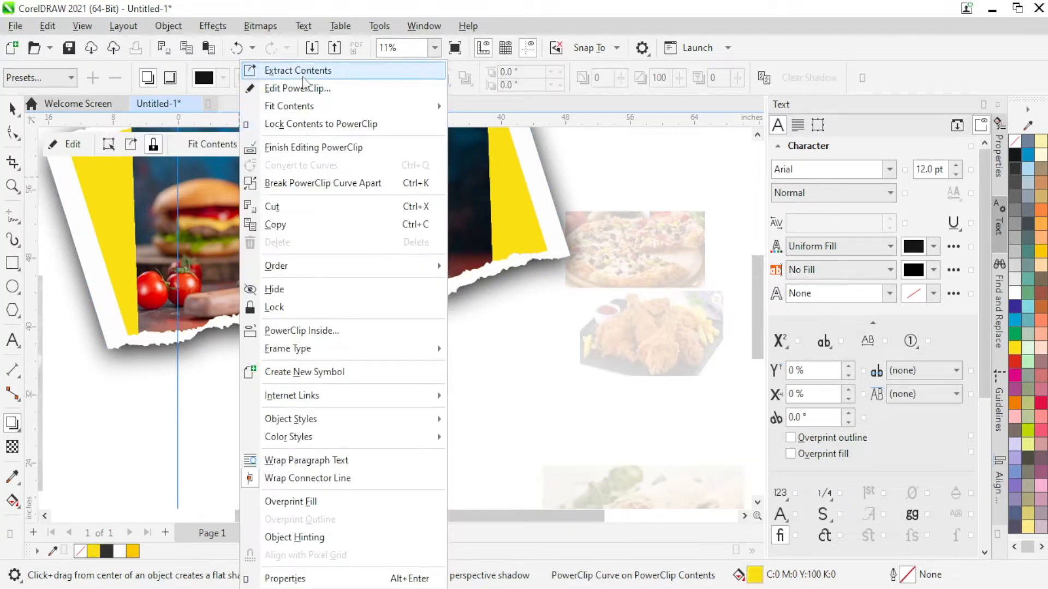
pyautogui.click(305, 147)
pyautogui.scroll(-2, 305, 297)
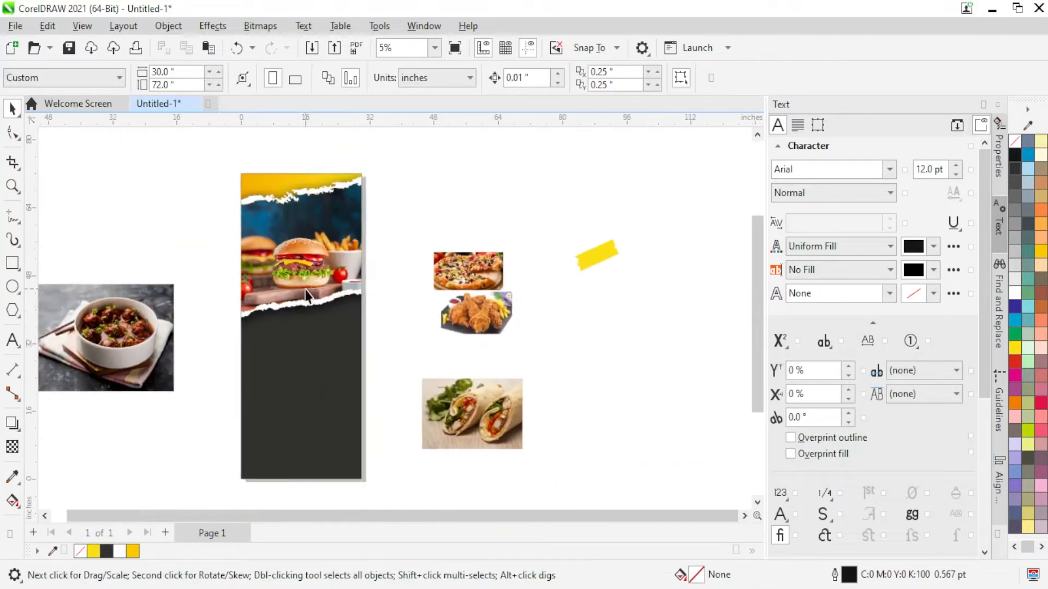
pyautogui.scroll(-1, 343, 263)
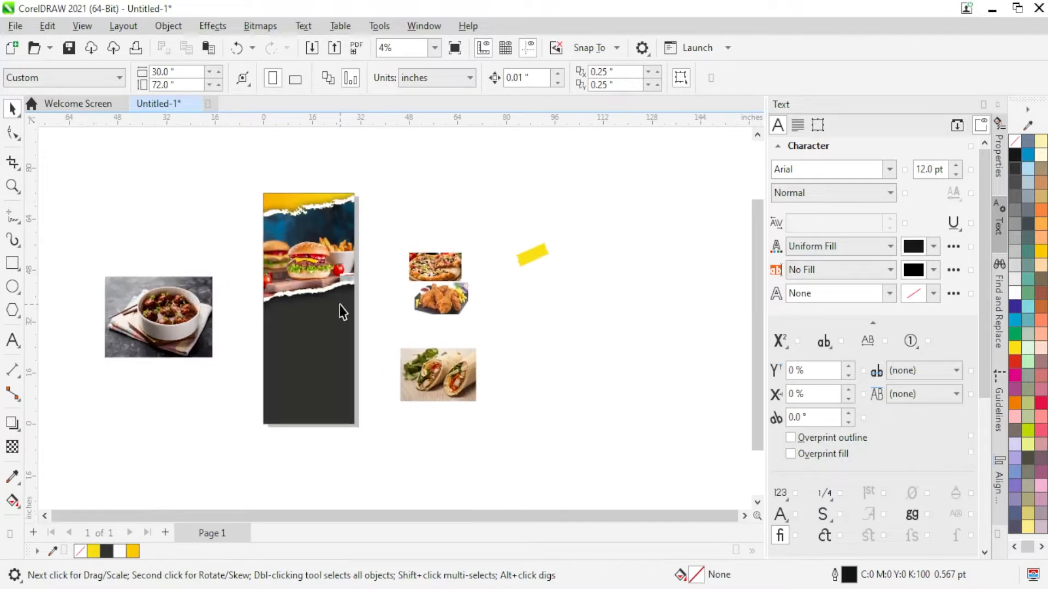
# Copy the white torn shape with its drop shadow from the banner's PowerClip contents and finish editing the PowerClip
pyautogui.scroll(2, 338, 267)
pyautogui.rightClick(345, 268)
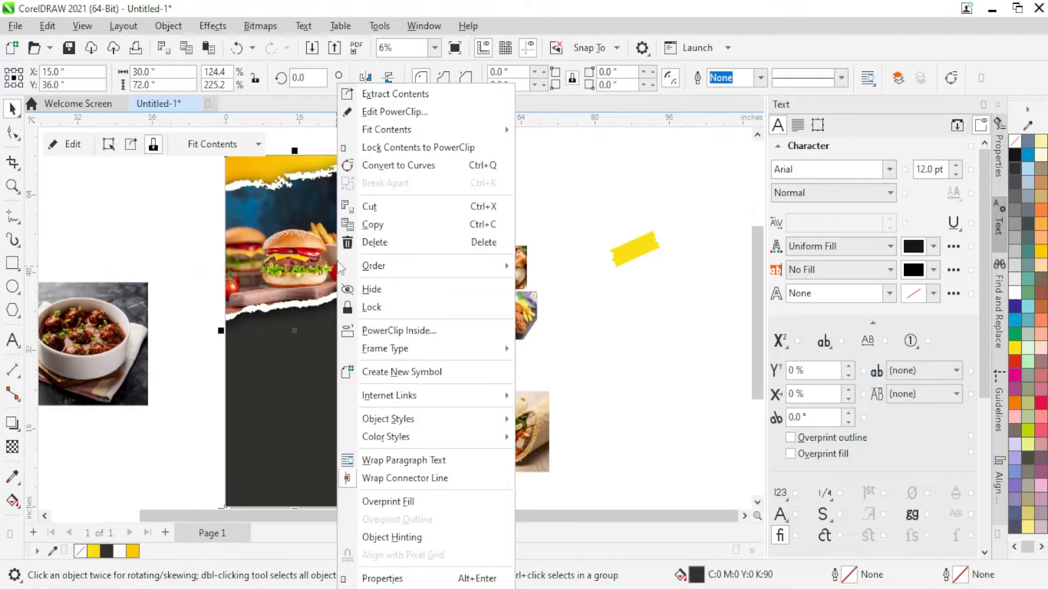
pyautogui.click(395, 109)
pyautogui.click(440, 247)
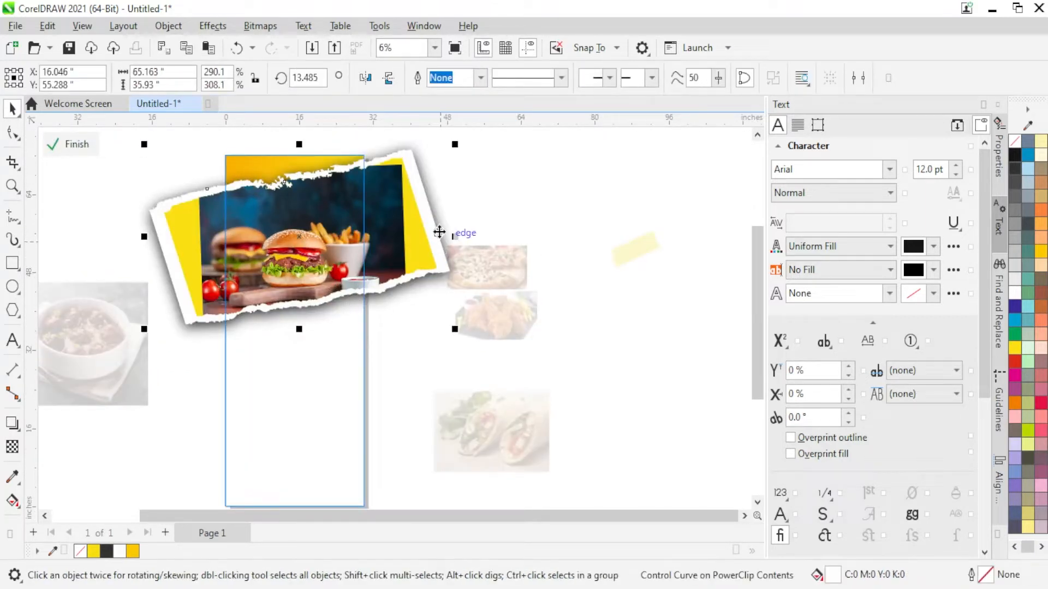
pyautogui.moveTo(439, 232); pyautogui.dragTo(435, 424)
pyautogui.hotkey('ctrl', 'z')
pyautogui.click(334, 299)
pyautogui.rightClick(334, 299)
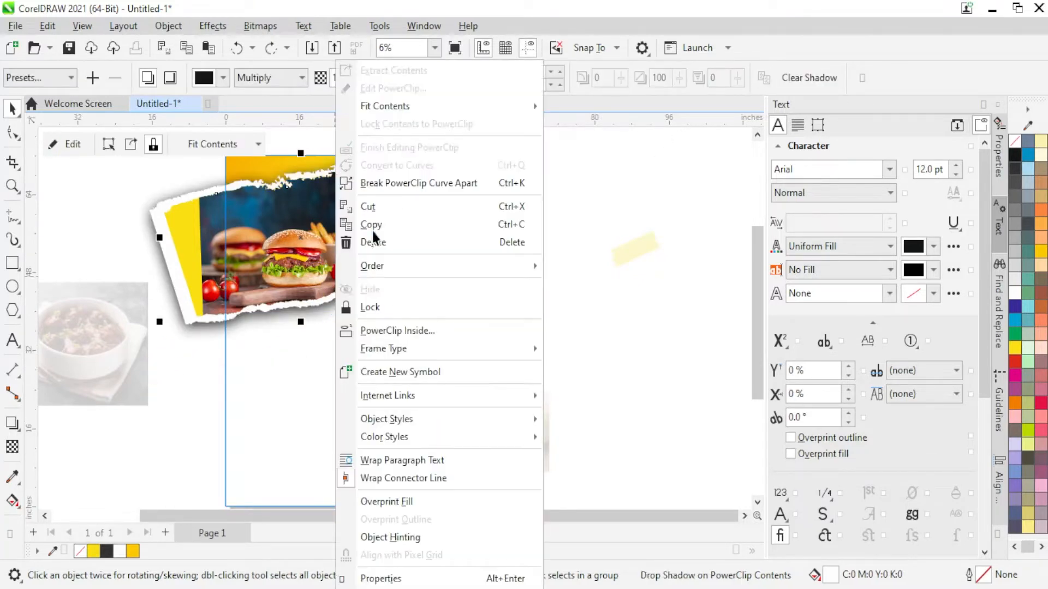
pyautogui.click(404, 147)
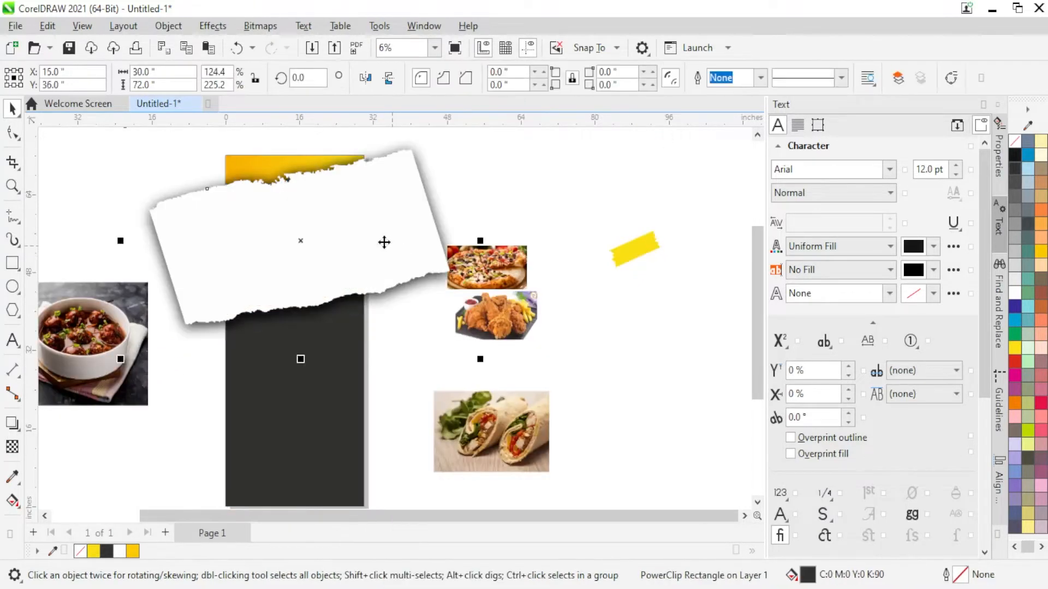
# Move the copied white torn shape down over the banner's lower end and remove its drop shadow
pyautogui.scroll(-1, 384, 242)
pyautogui.click(367, 239)
pyautogui.moveTo(367, 238); pyautogui.dragTo(379, 415)
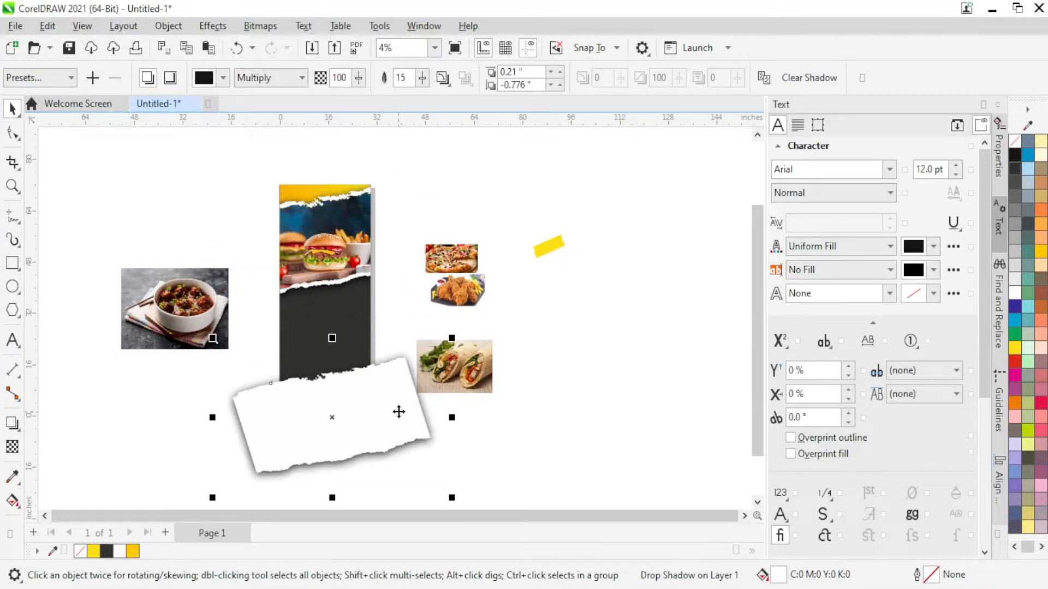
pyautogui.scroll(1, 398, 411)
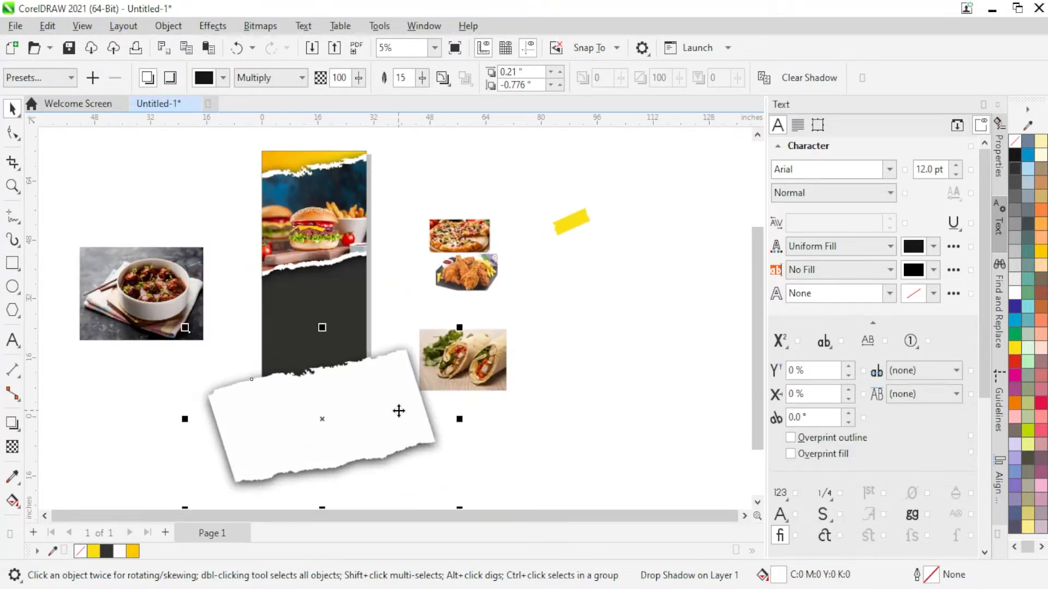
pyautogui.click(12, 424)
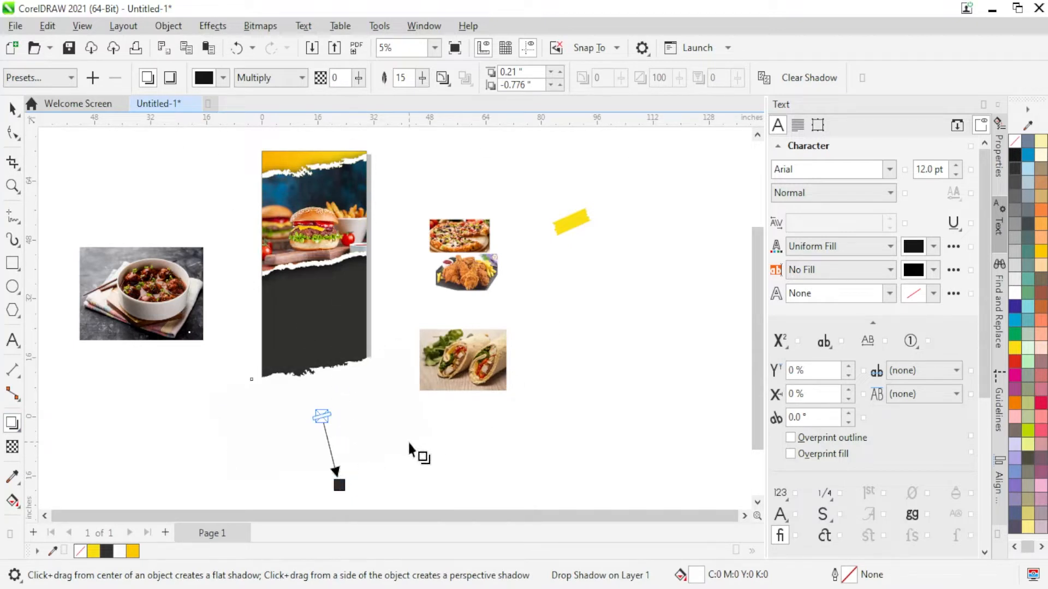
pyautogui.click(811, 75)
pyautogui.click(12, 109)
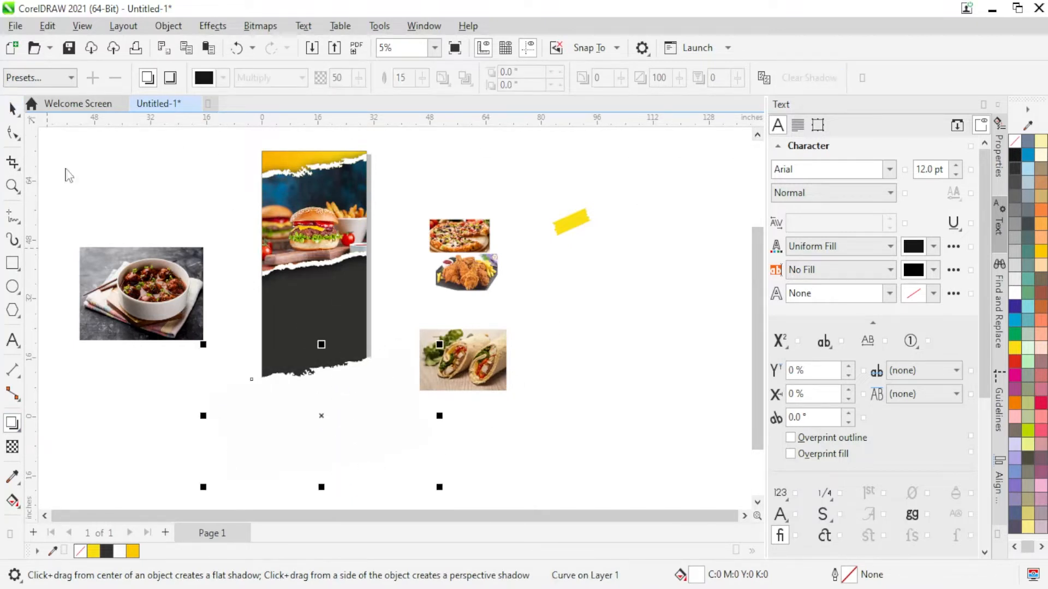
# Move the shadowless torn shape up slightly, fill it with yellow C0 M20 Y100 K0 and send it behind the banner
pyautogui.moveTo(339, 413); pyautogui.dragTo(339, 391)
pyautogui.scroll(1, 338, 390)
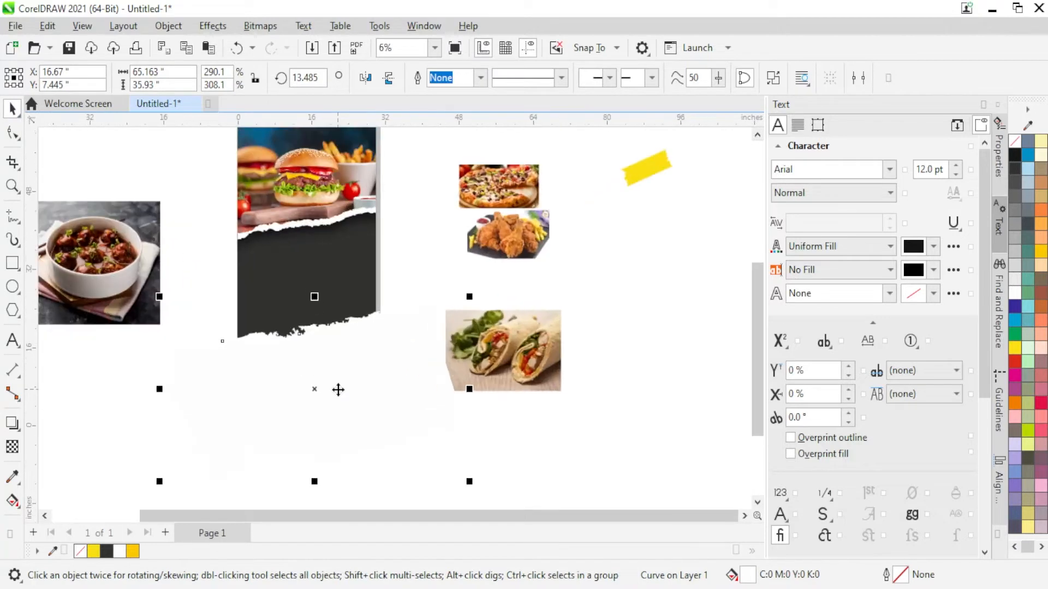
pyautogui.click(1040, 251)
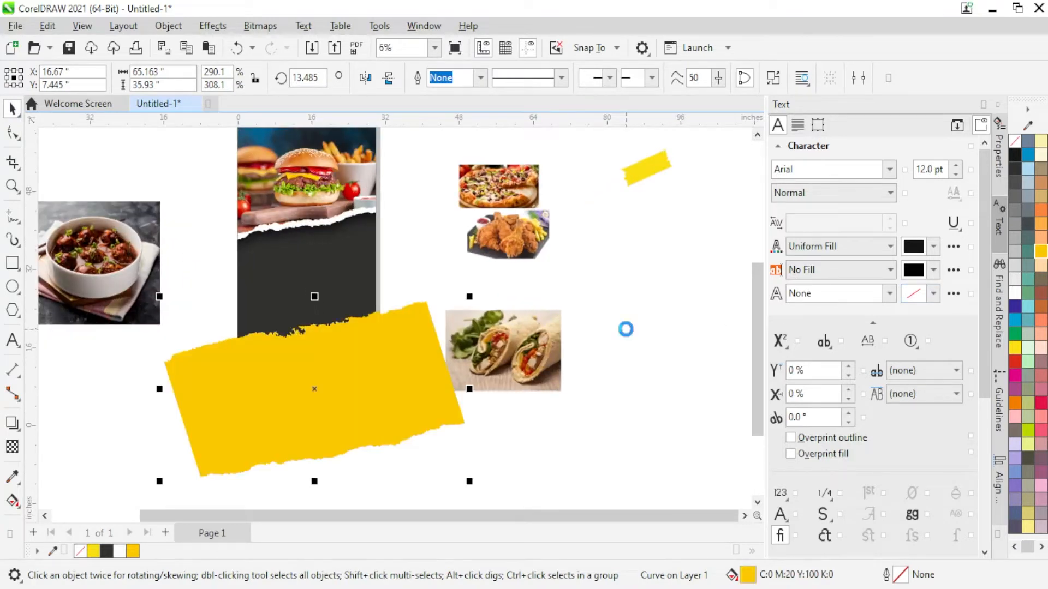
pyautogui.hotkey('shift', 'pagedown')
# Rotate the yellow torn shape almost level, mirror it vertically and horizontally, and reposition it across the banner's lower end
pyautogui.click(359, 448)
pyautogui.moveTo(469, 296); pyautogui.dragTo(479, 335)
pyautogui.moveTo(404, 399); pyautogui.dragTo(388, 435)
pyautogui.click(388, 80)
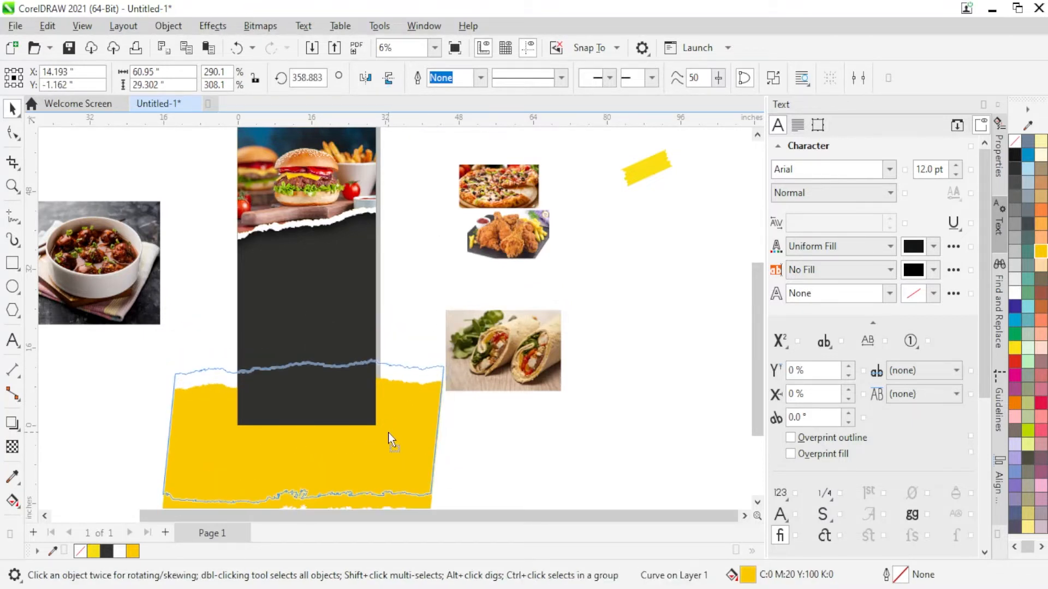
pyautogui.click(368, 78)
pyautogui.moveTo(398, 454); pyautogui.dragTo(412, 446)
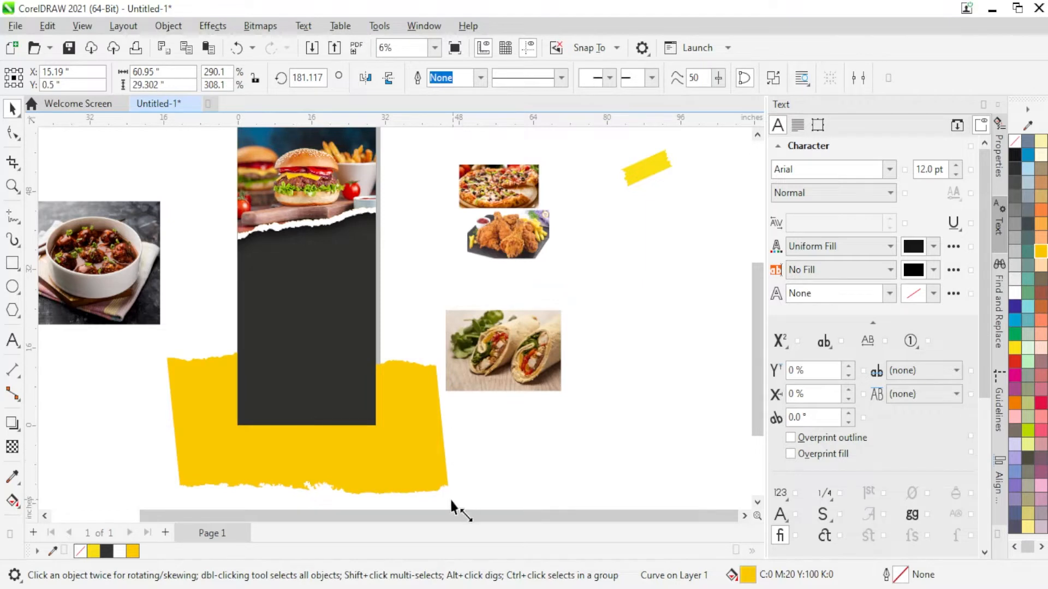
# Scale the yellow torn shape down to about 35.3 by 16.9 in and PowerClip it inside the banner
pyautogui.moveTo(453, 498); pyautogui.dragTo(348, 444)
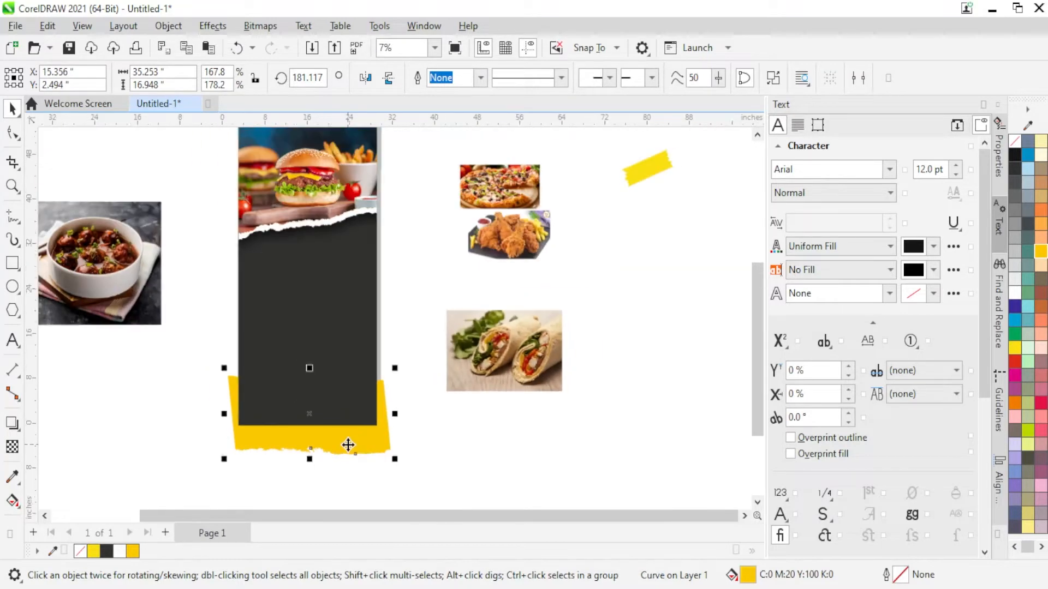
pyautogui.scroll(-1, 346, 434)
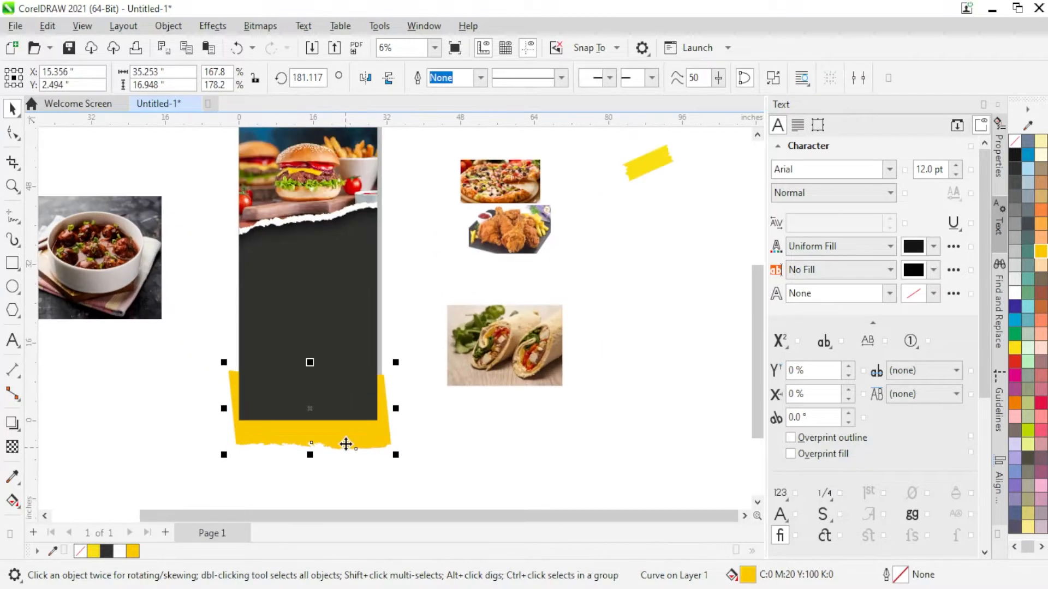
pyautogui.rightClick(346, 444)
pyautogui.click(436, 312)
pyautogui.click(357, 337)
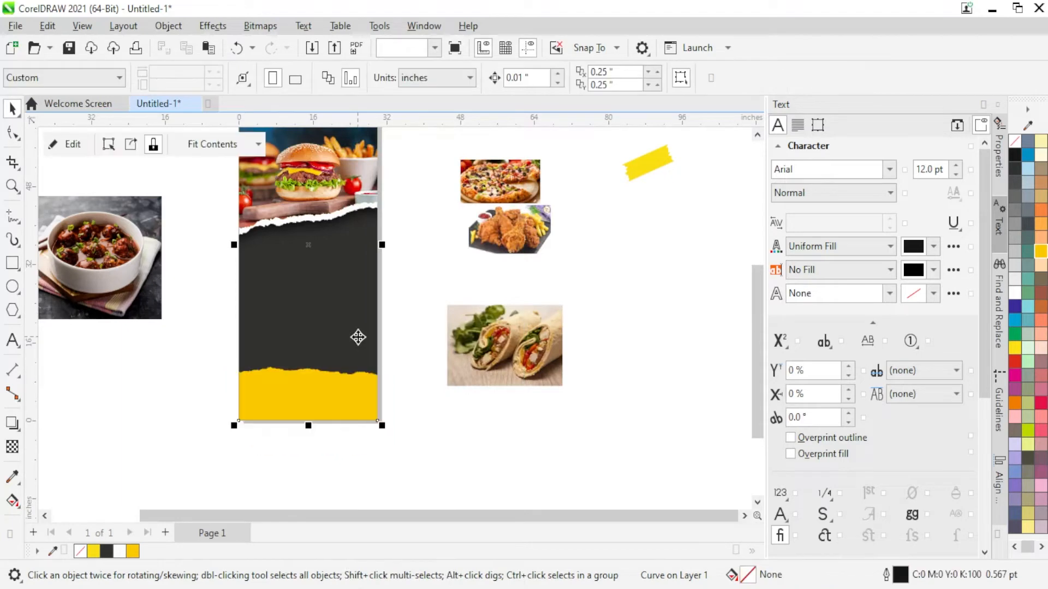
# Reopen the banner's PowerClip contents and set the feathering of the white torn shape's drop shadow to 4
pyautogui.scroll(-2, 295, 477)
pyautogui.scroll(4, 300, 236)
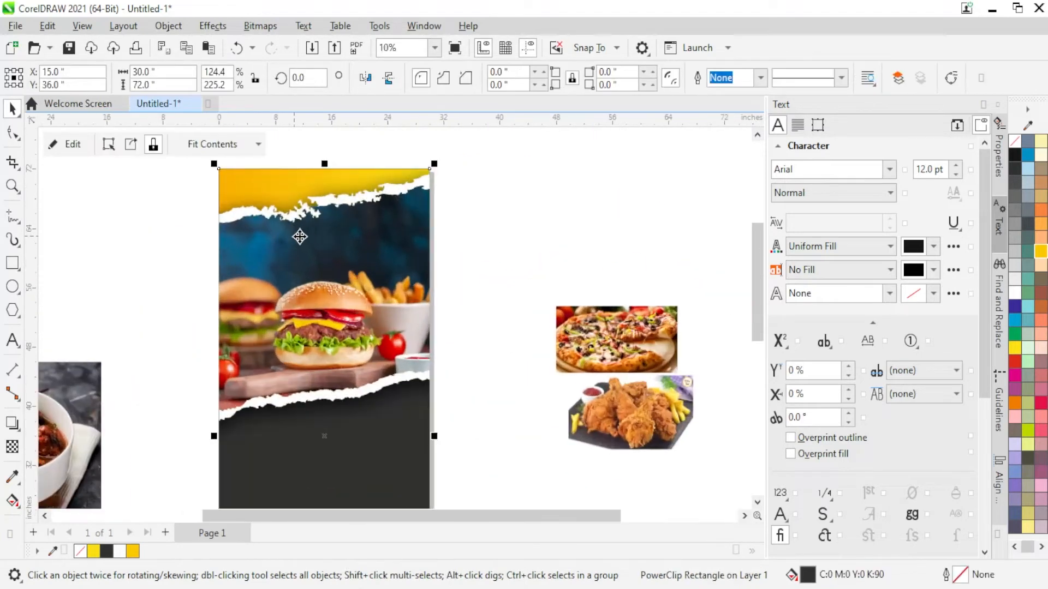
pyautogui.rightClick(363, 400)
pyautogui.click(420, 111)
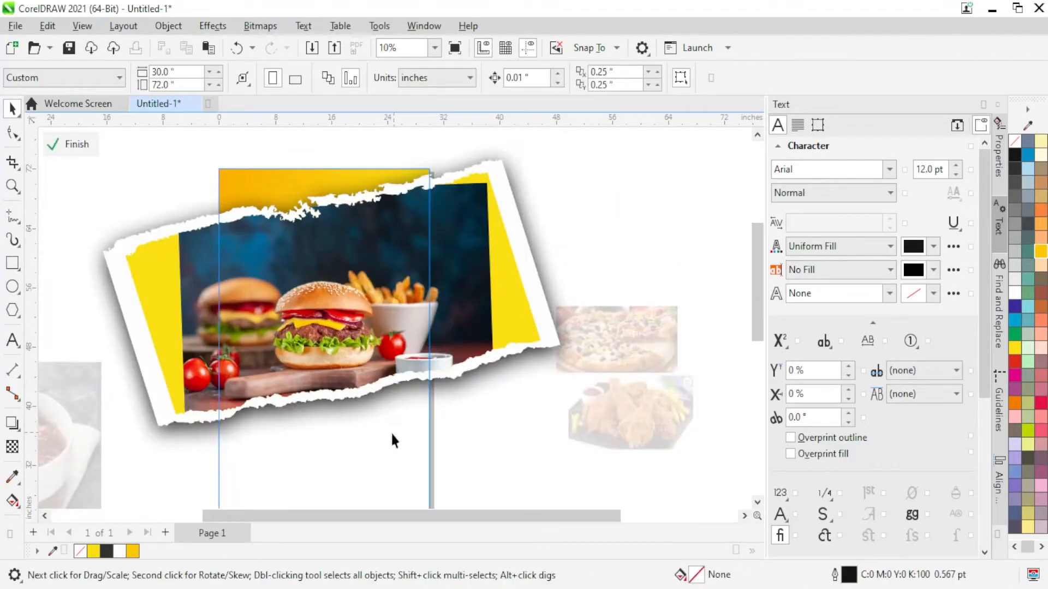
pyautogui.click(550, 342)
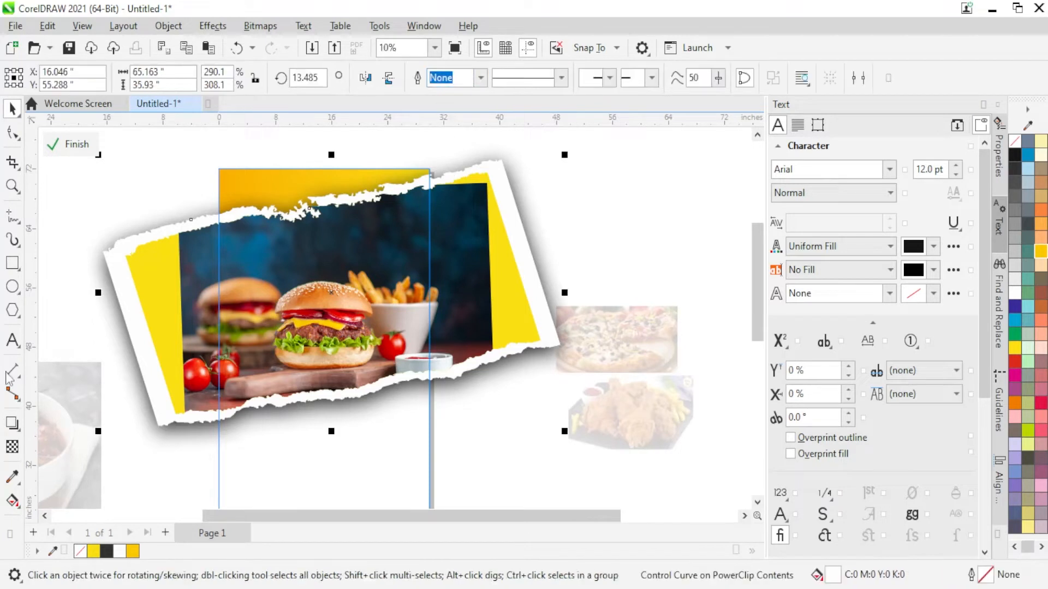
pyautogui.click(12, 423)
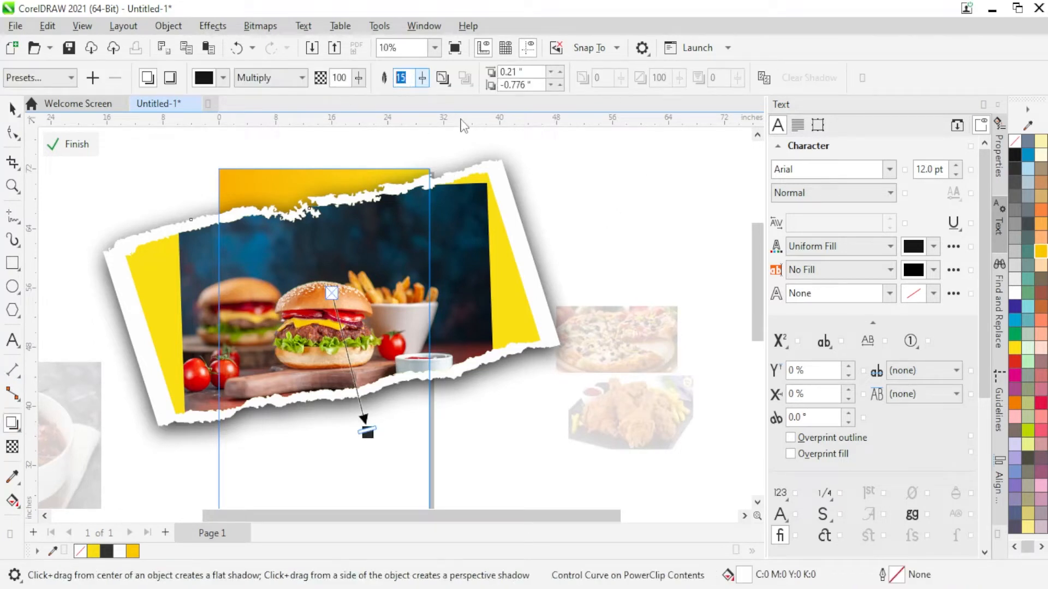
pyautogui.write('4')
pyautogui.press('Return')
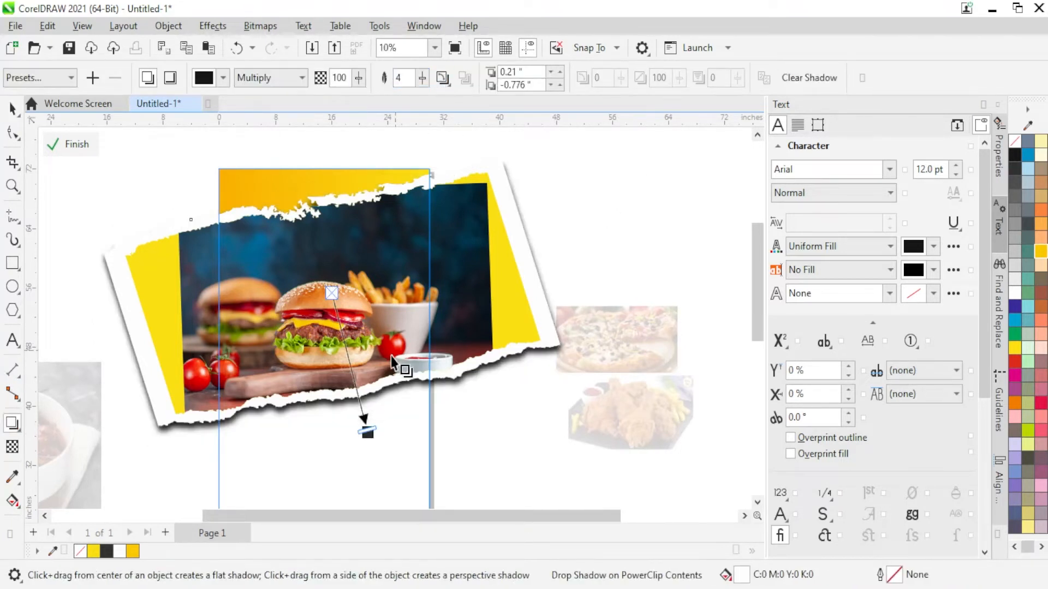
# Adjust the white torn shape's shadow to opacity 78 and offset about 0.386, -1.358 in, and finish editing the PowerClip
pyautogui.moveTo(368, 435); pyautogui.dragTo(352, 353)
pyautogui.scroll(3, 372, 456)
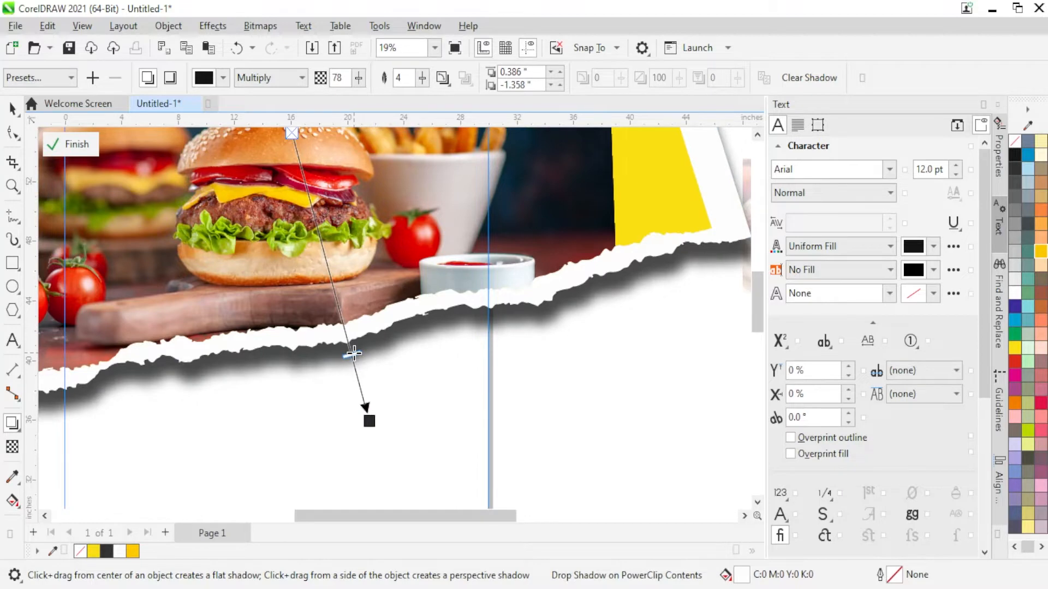
pyautogui.scroll(-3, 368, 349)
pyautogui.rightClick(408, 322)
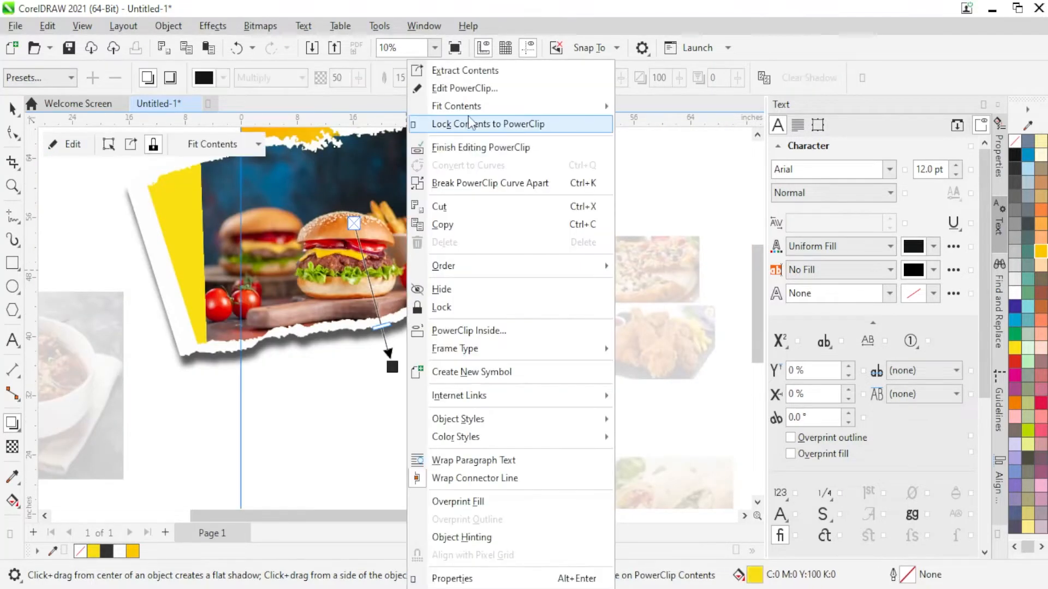
pyautogui.click(472, 148)
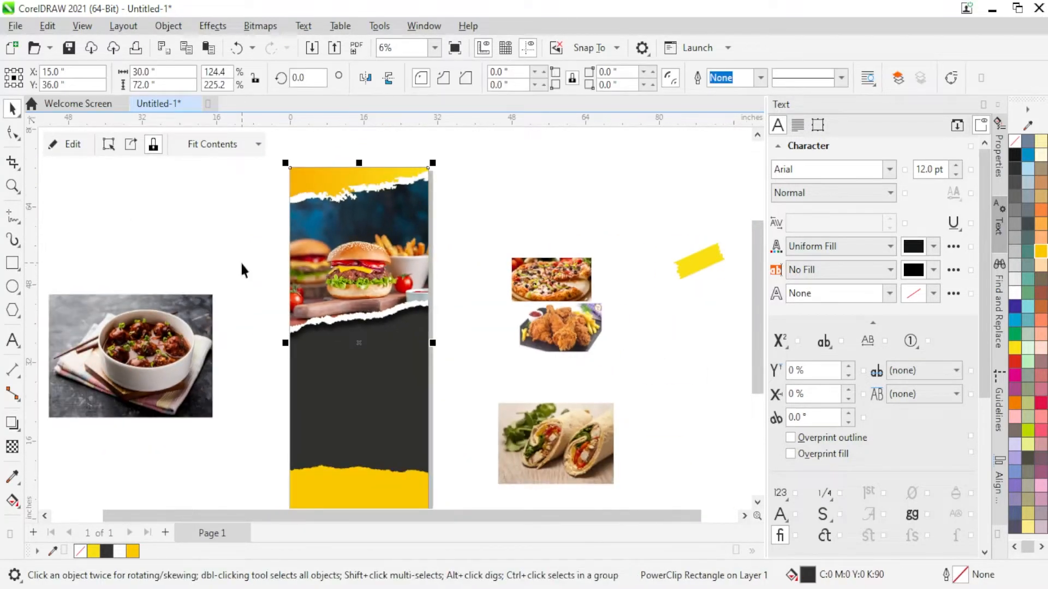
pyautogui.click(242, 270)
# Reopen the banner's PowerClip contents and change the lower yellow torn shape's uniform fill to a fountain fill
pyautogui.scroll(3, 344, 344)
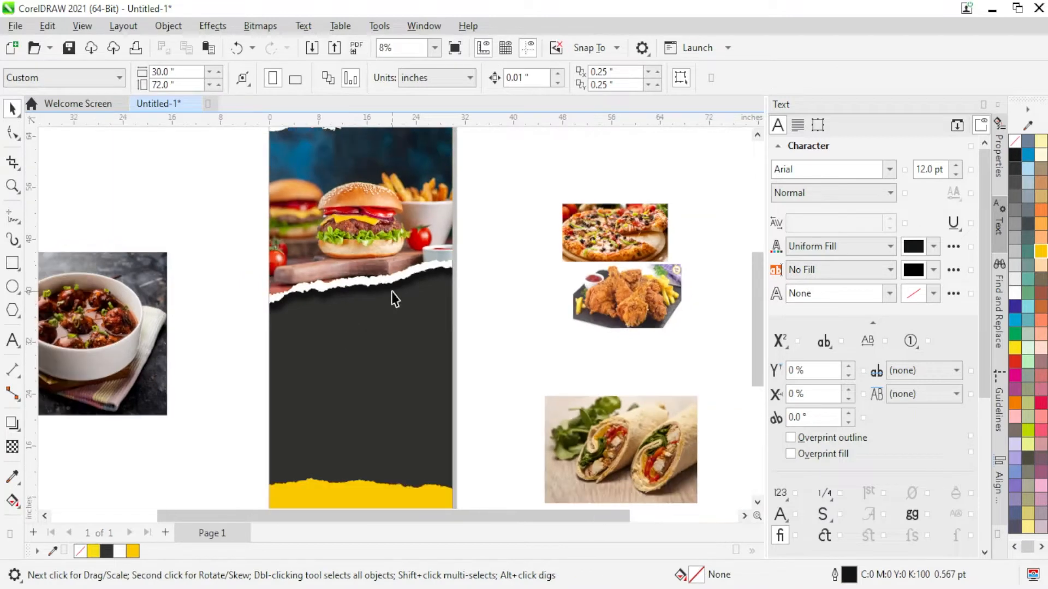
pyautogui.scroll(-1, 390, 293)
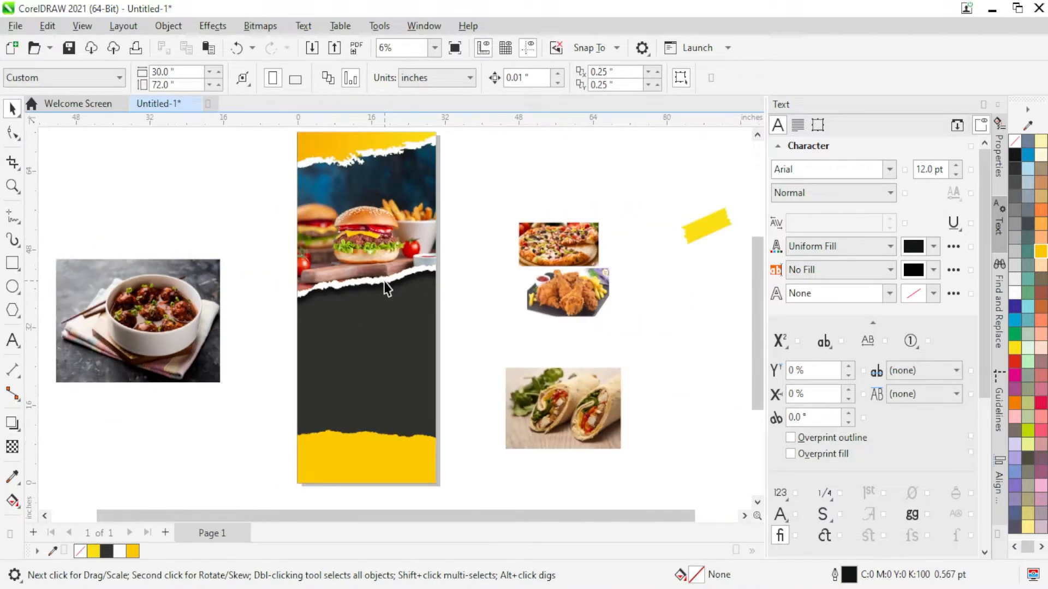
pyautogui.scroll(-1, 389, 295)
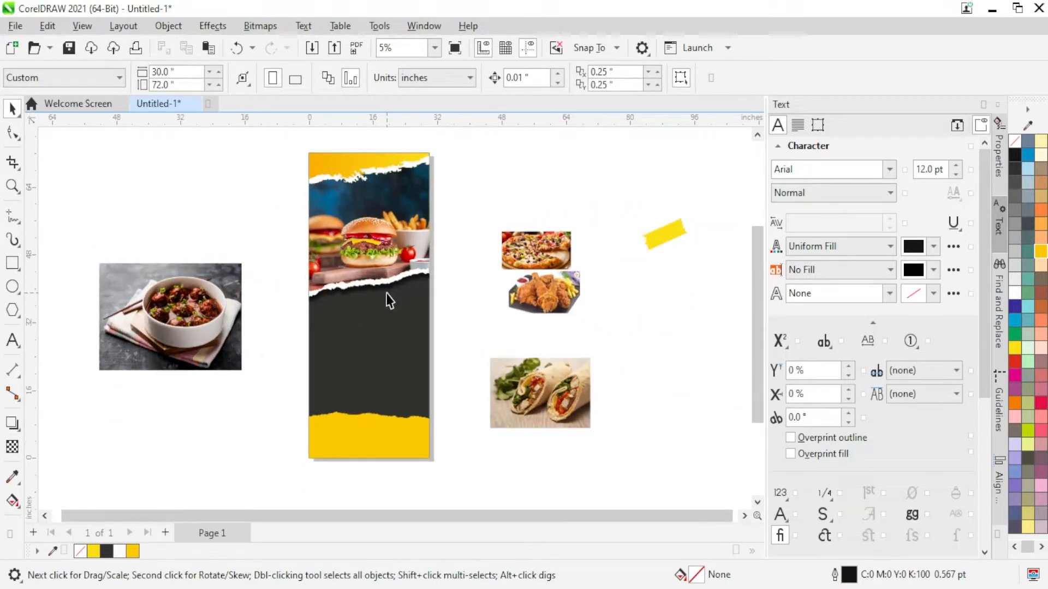
pyautogui.scroll(3, 389, 299)
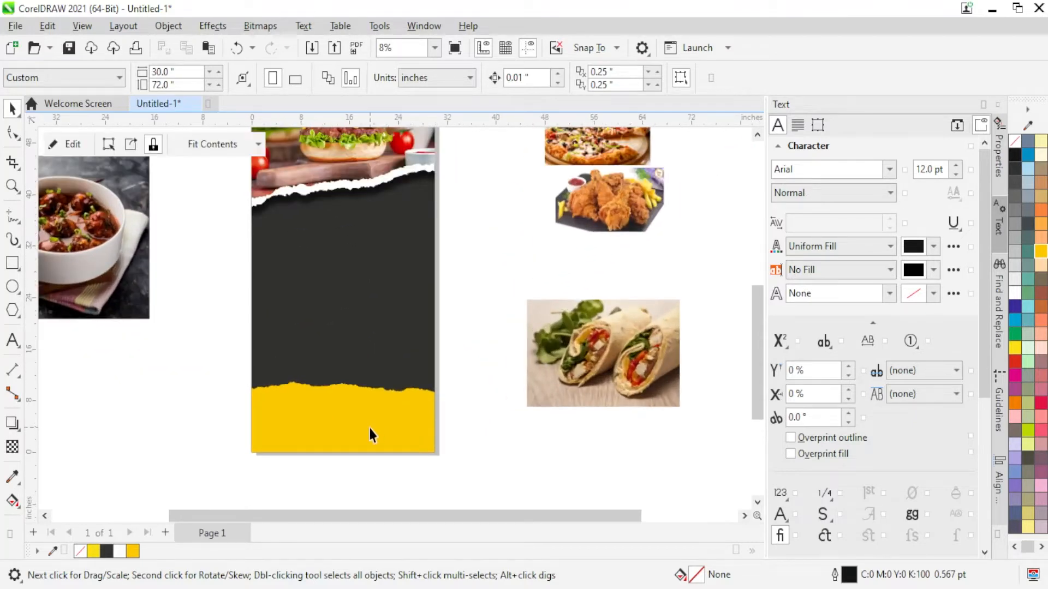
pyautogui.rightClick(370, 432)
pyautogui.click(467, 112)
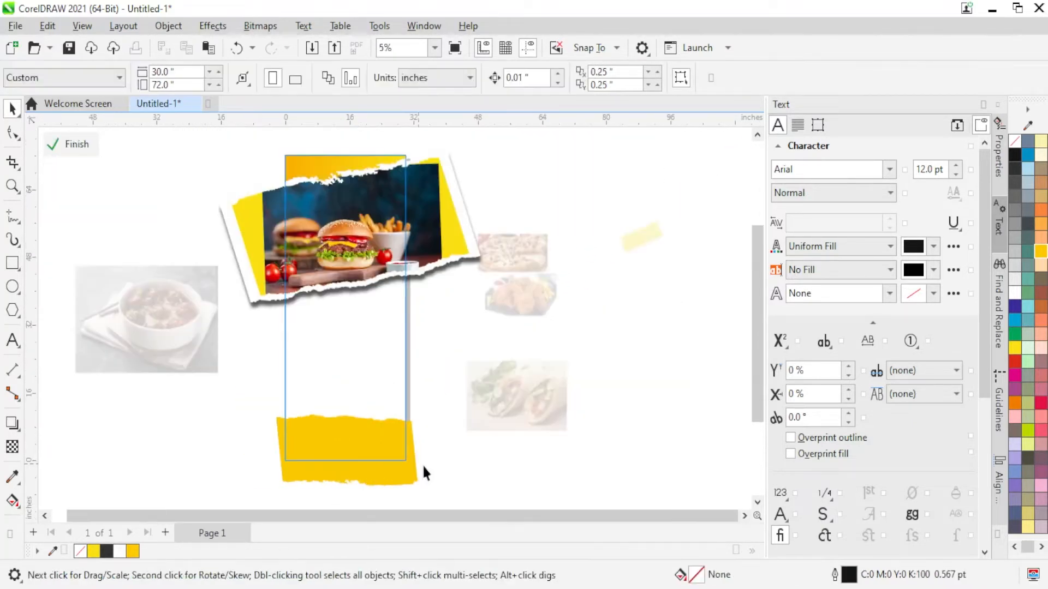
pyautogui.click(410, 474)
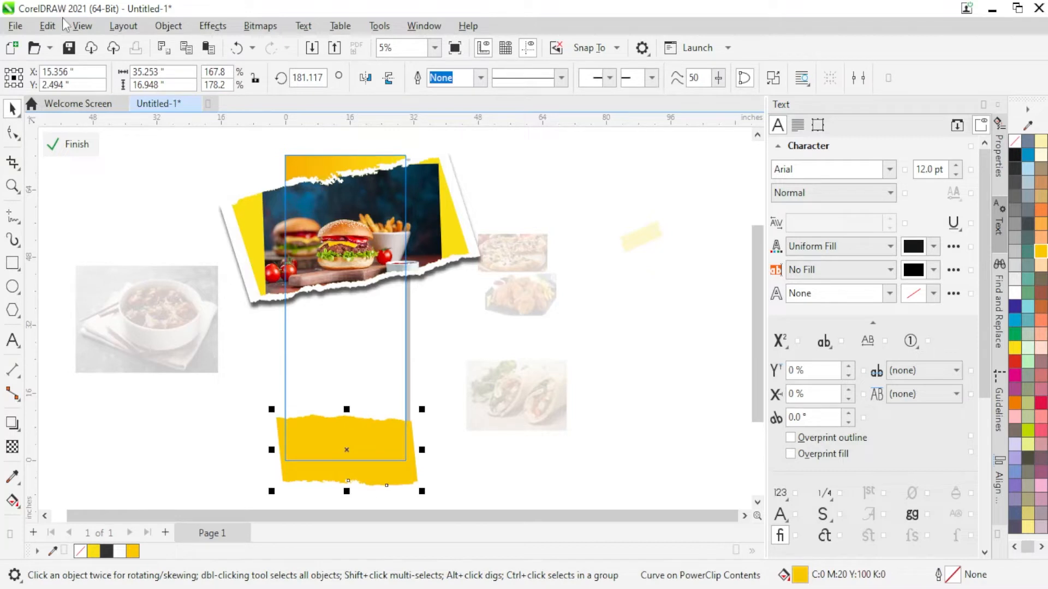
pyautogui.doubleClick(798, 575)
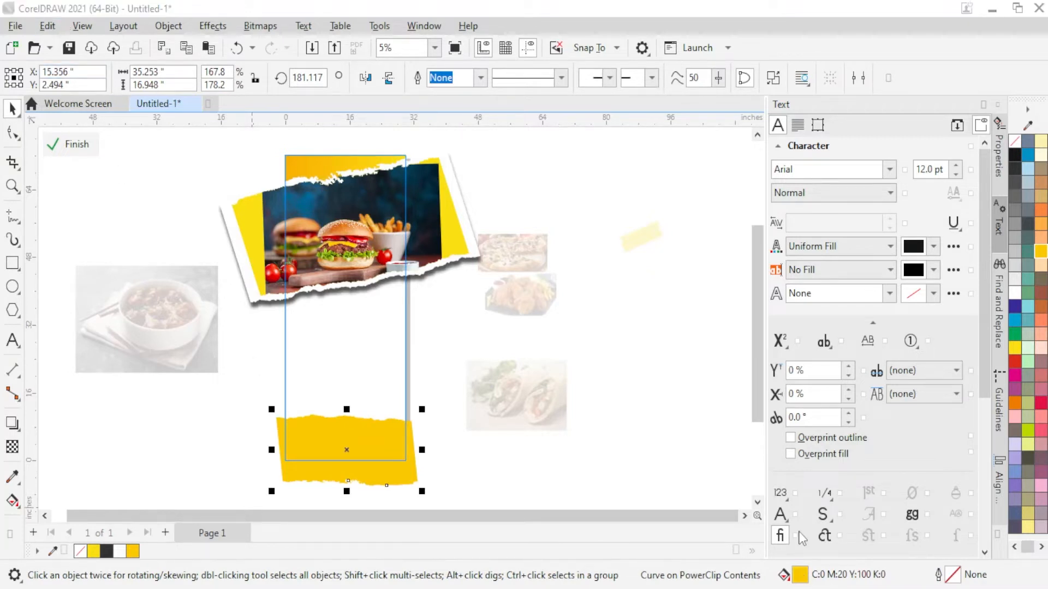
pyautogui.moveTo(366, 75); pyautogui.dragTo(532, 65)
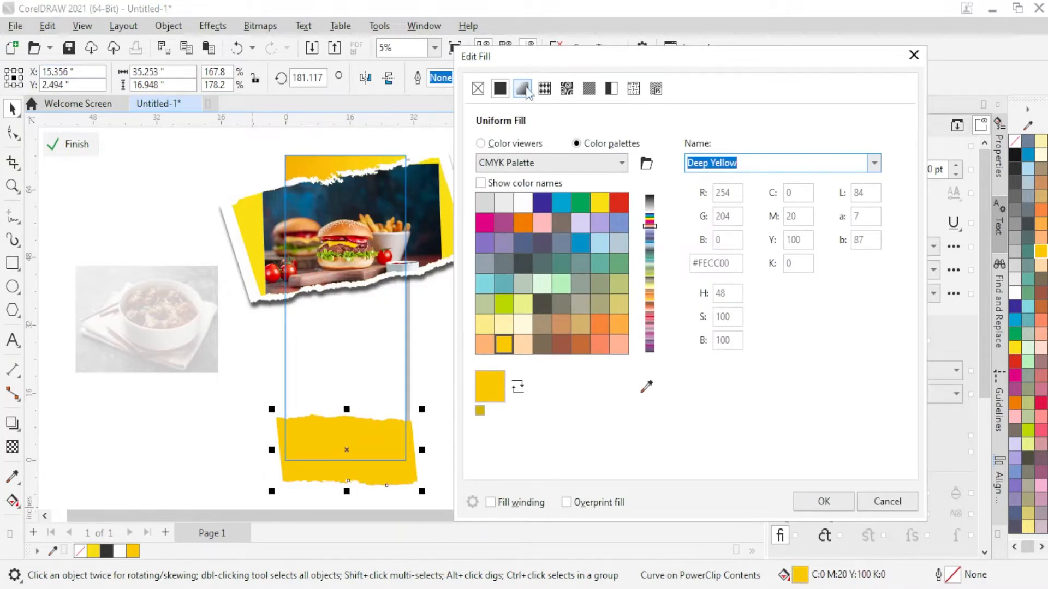
pyautogui.click(522, 88)
# Set the start color of the lower torn shape's fountain fill to C0 M35 Y100 K0
pyautogui.click(479, 353)
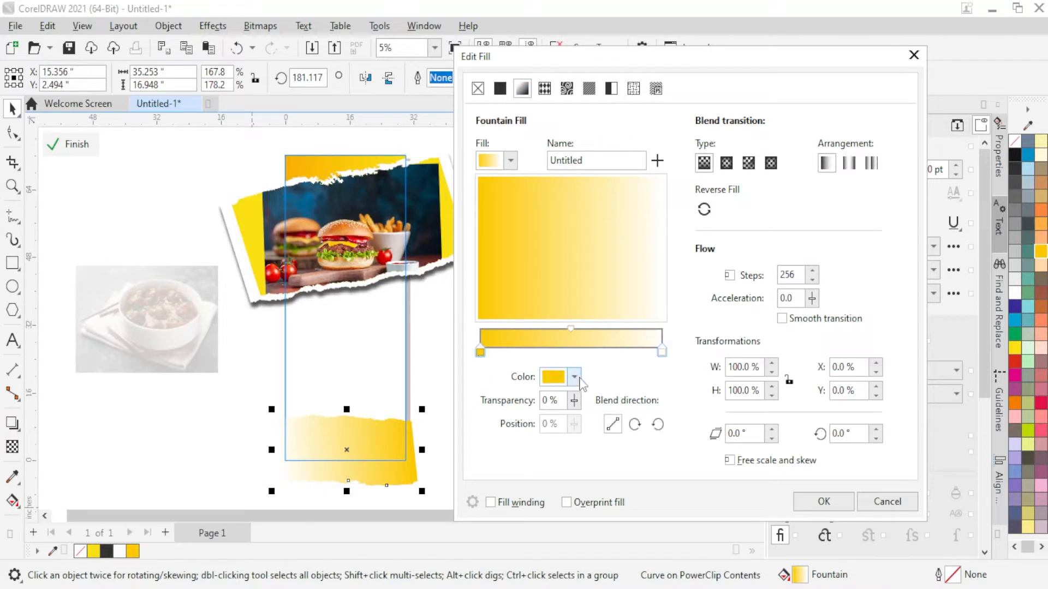
pyautogui.click(575, 377)
pyautogui.click(556, 138)
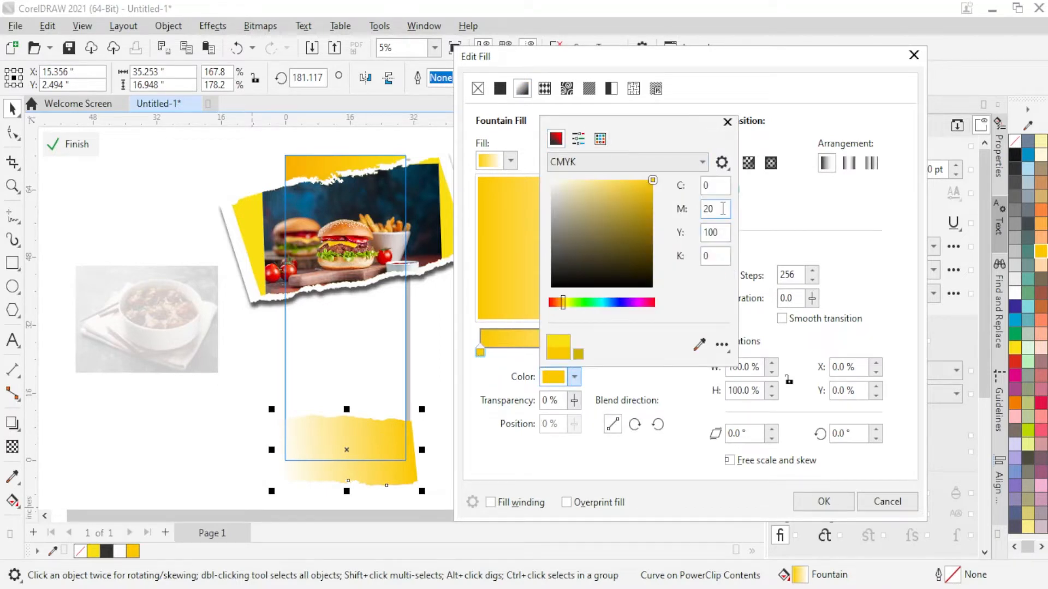
pyautogui.write('35')
pyautogui.press('Tab')
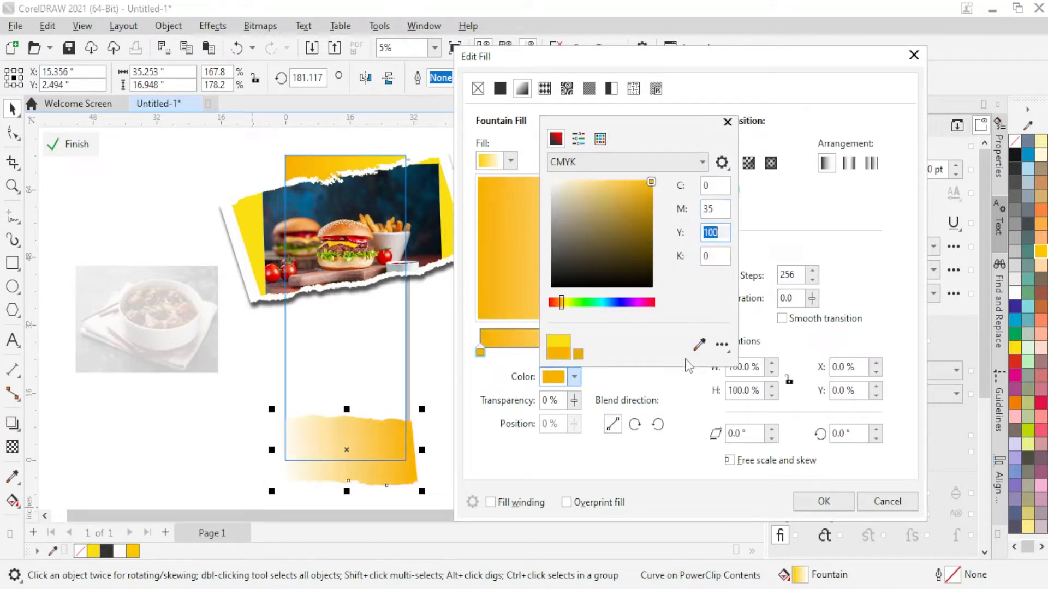
pyautogui.click(774, 238)
# Set the fountain fill's end color in CMYK to C0 M0 Y100 K0
pyautogui.click(661, 352)
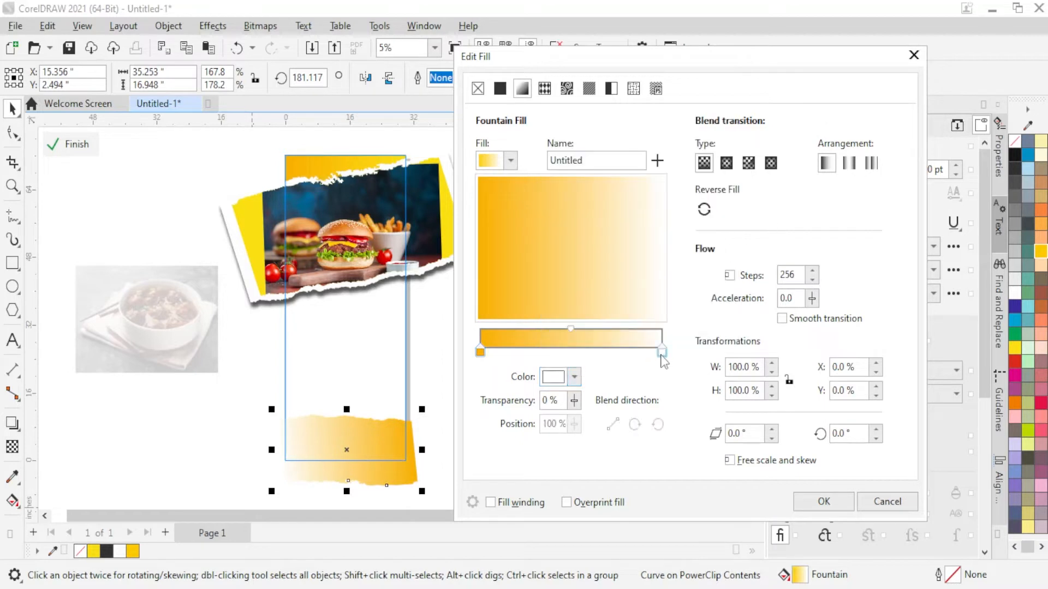
pyautogui.click(575, 377)
pyautogui.click(690, 162)
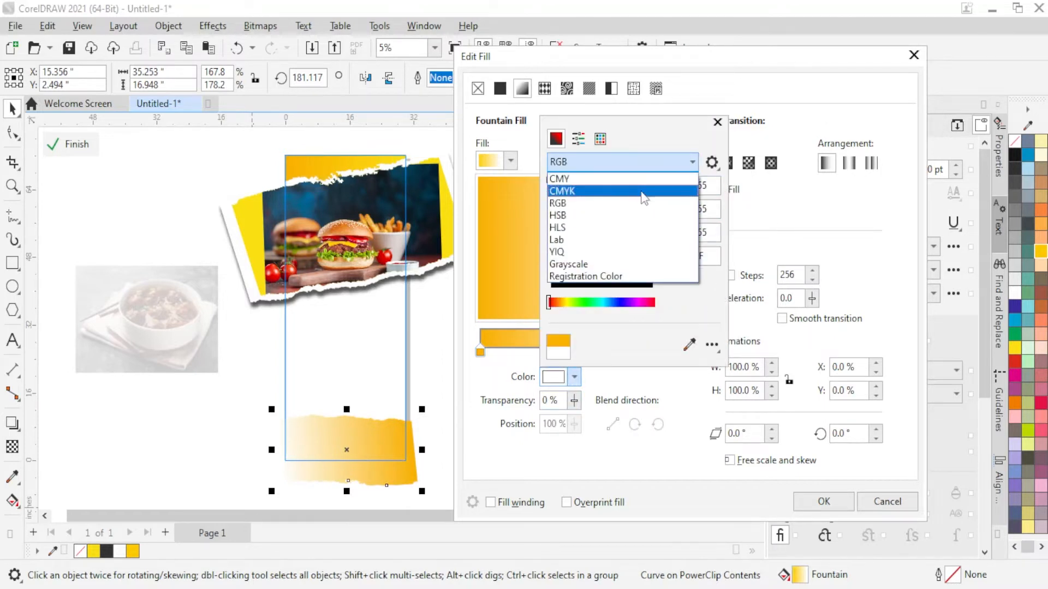
pyautogui.click(645, 192)
pyautogui.write('100')
pyautogui.press('Tab')
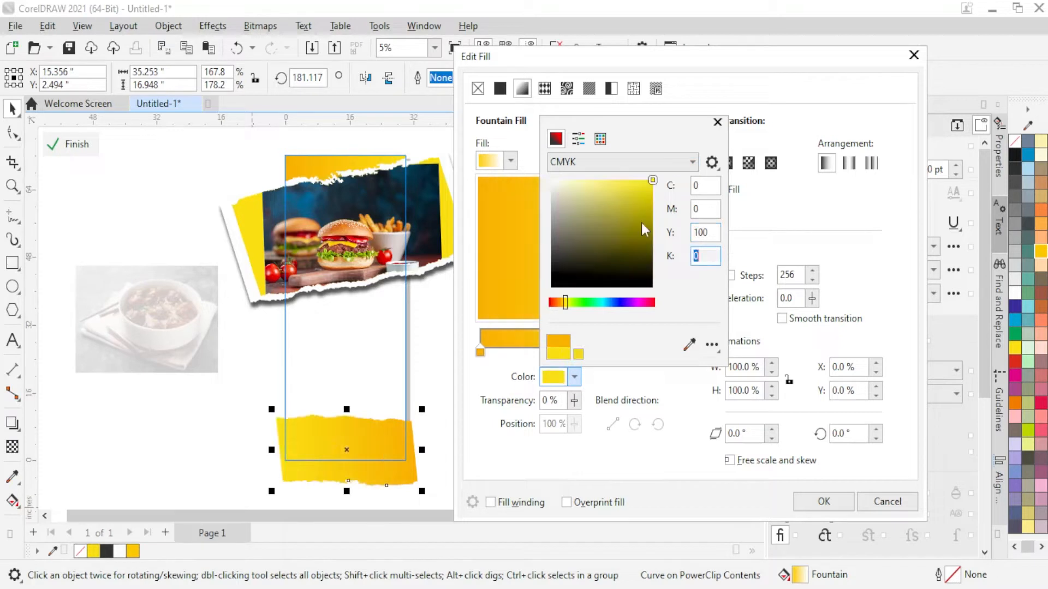
pyautogui.click(773, 232)
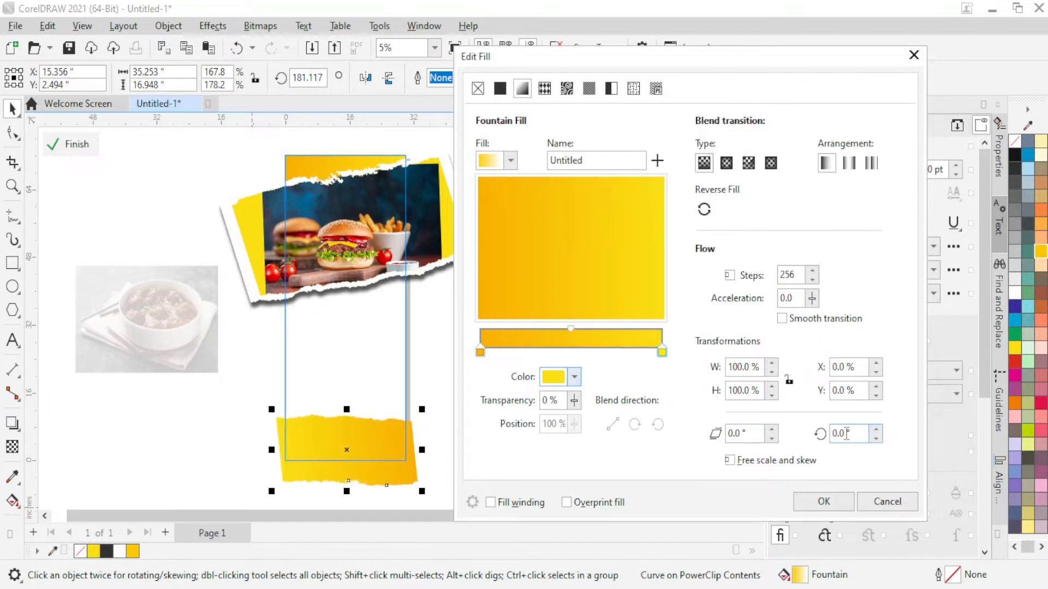
# Try a -90° fountain fill rotation, rotate the gradient to about 185.1° instead, and apply the fill
pyautogui.write('-90')
pyautogui.press('Return')
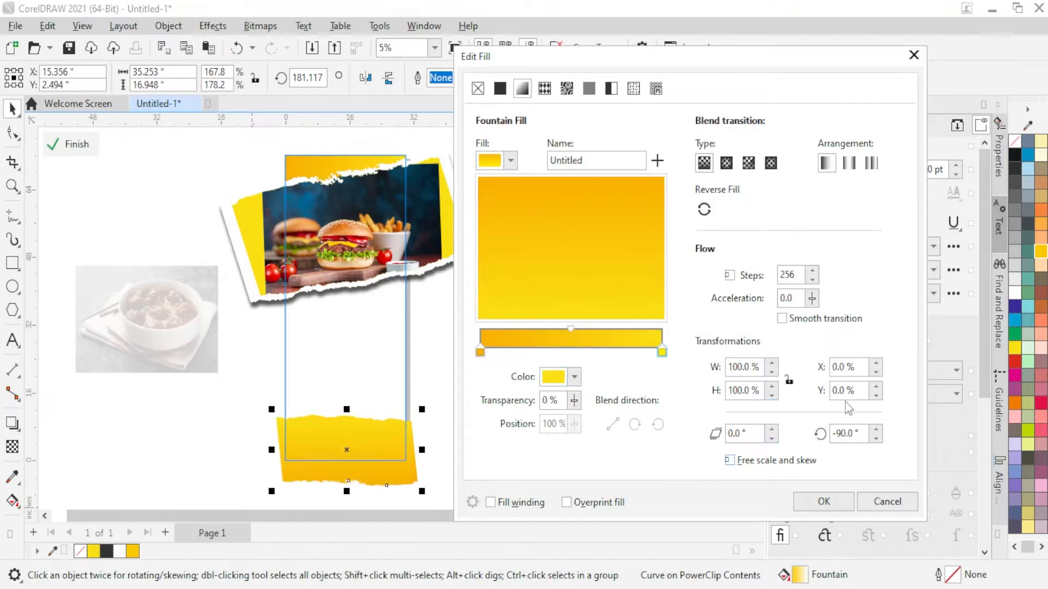
pyautogui.moveTo(575, 288); pyautogui.dragTo(499, 254)
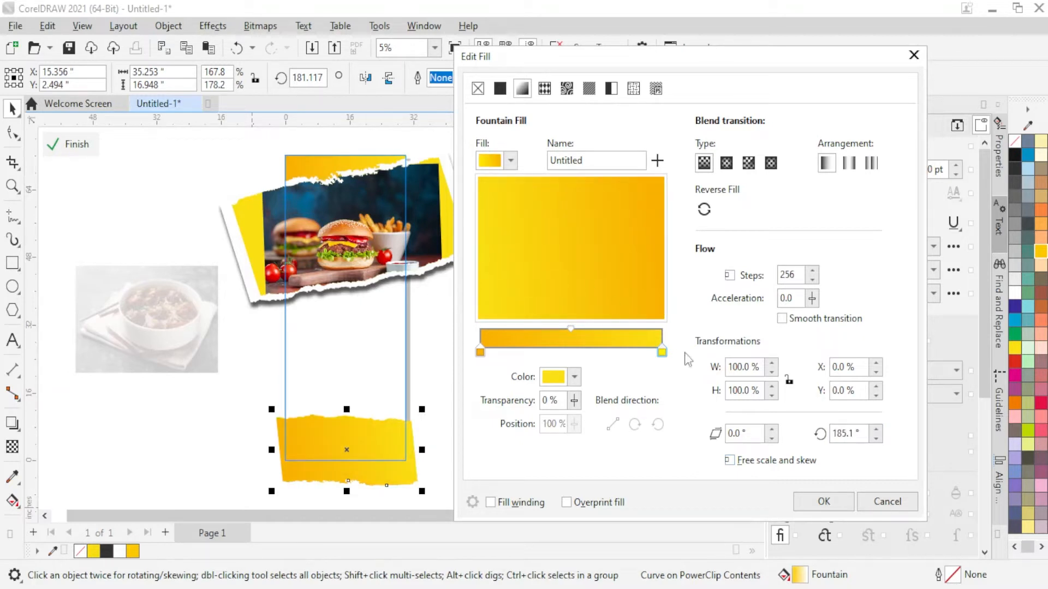
pyautogui.click(823, 501)
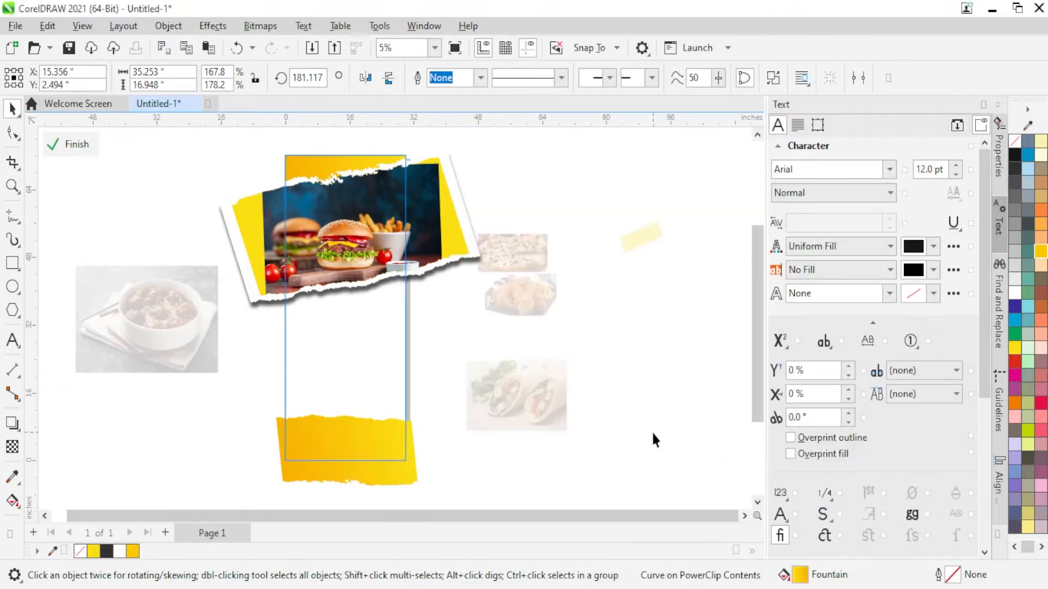
# Duplicate the lower yellow torn shape in place behind the original and fill the copy white
pyautogui.click(356, 464)
pyautogui.rightClick(355, 468)
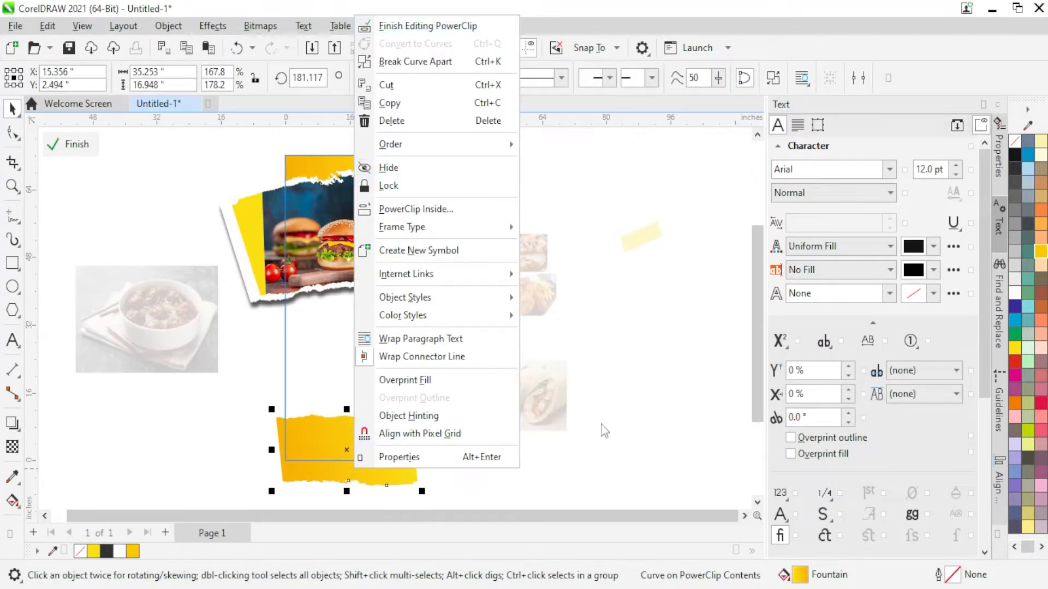
pyautogui.click(617, 490)
pyautogui.click(356, 460)
pyautogui.hotkey('ctrl', 'd')
pyautogui.moveTo(362, 458); pyautogui.dragTo(316, 454)
pyautogui.scroll(1, 505, 435)
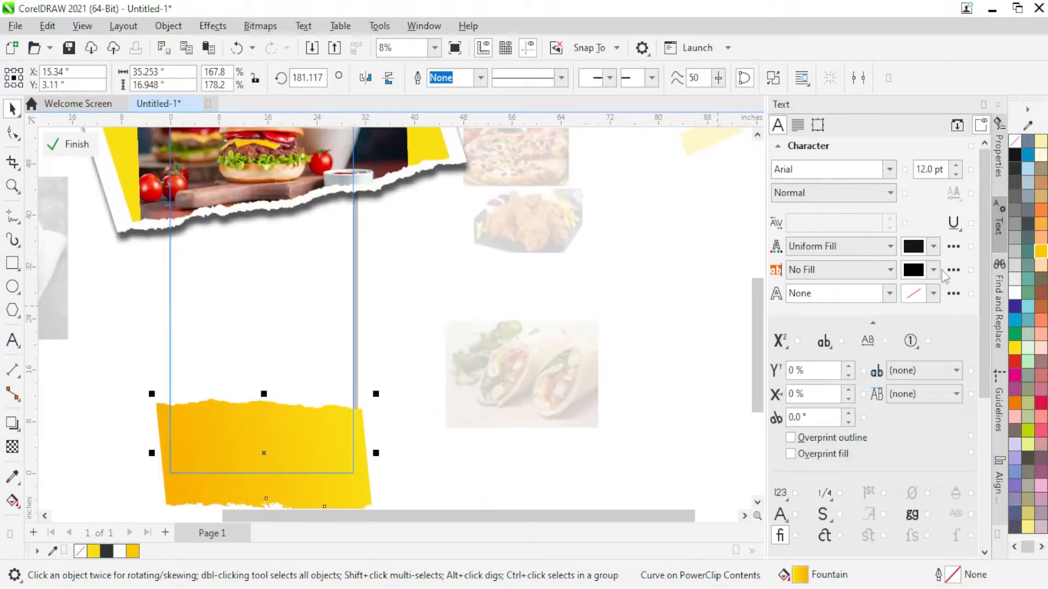
pyautogui.click(1015, 295)
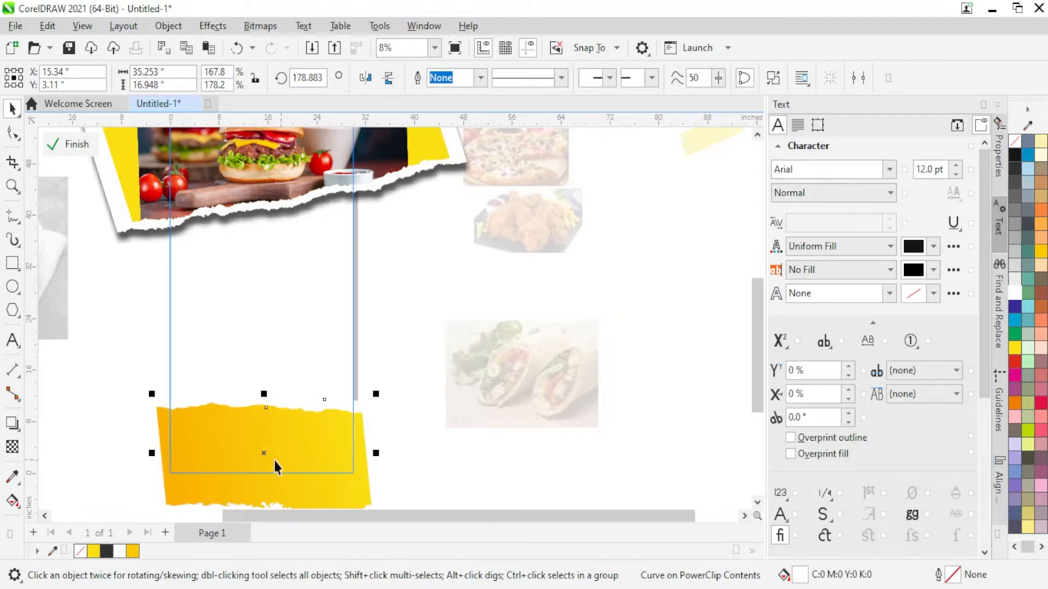
# Try a black fill on the vertically mirrored copy, and undo both the fill and the mirroring
pyautogui.scroll(-1, 286, 435)
pyautogui.scroll(2, 306, 430)
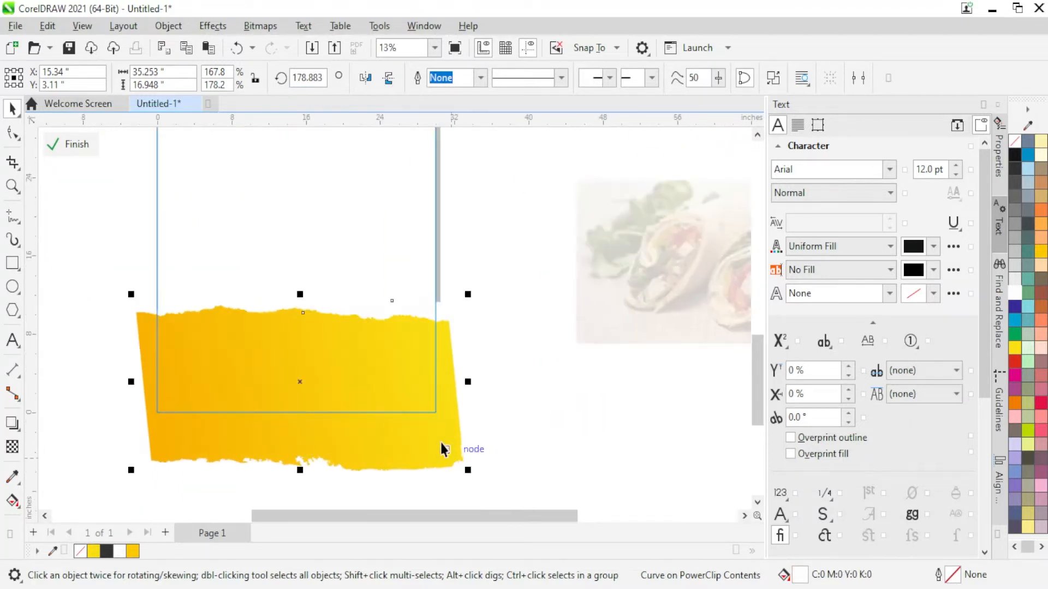
pyautogui.click(1015, 158)
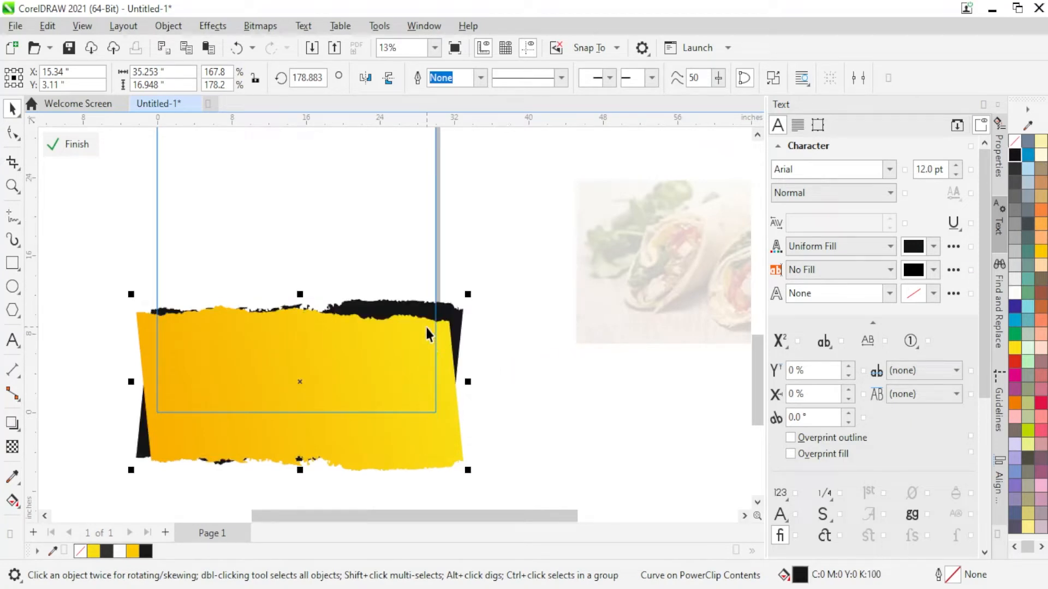
pyautogui.hotkey('ctrl', 'z')
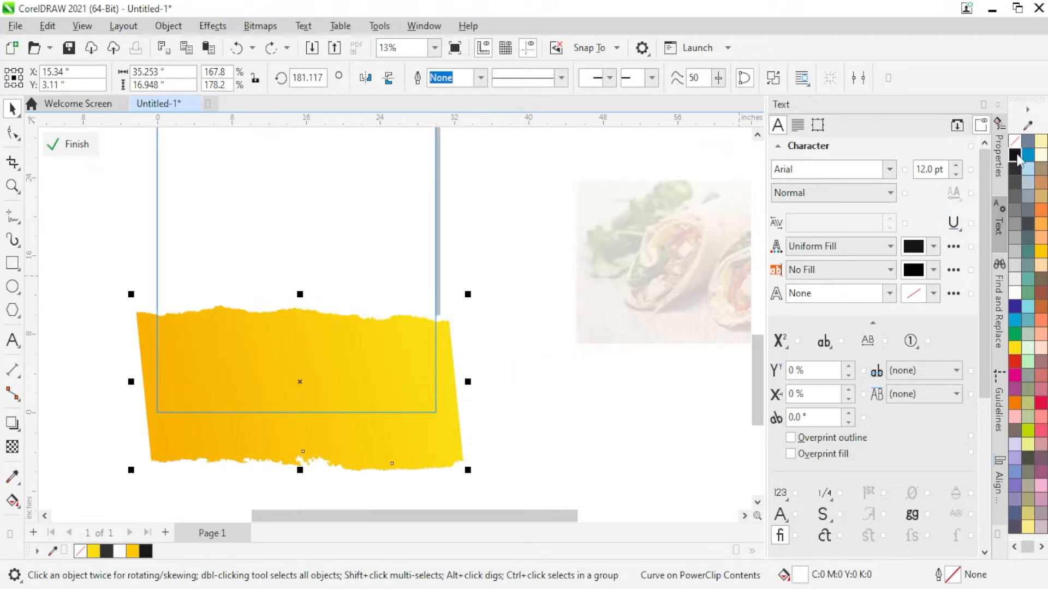
# Widen the rear copy, filled black, to about 42.871 in, lower the yellow shape to Y about 2.417 in, and finish editing
pyautogui.click(1015, 157)
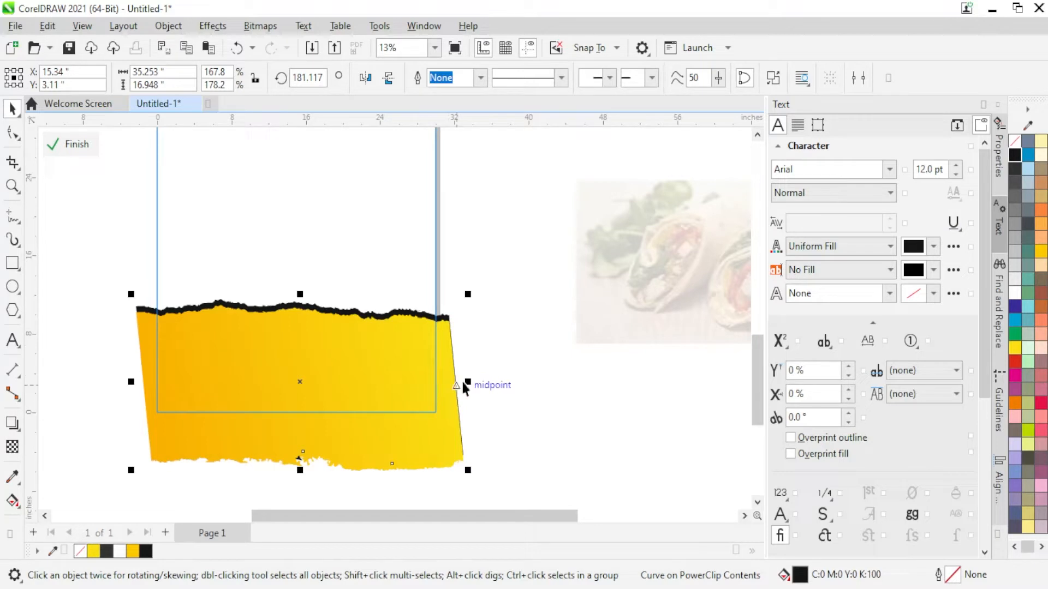
pyautogui.moveTo(468, 381); pyautogui.dragTo(504, 382)
pyautogui.click(437, 395)
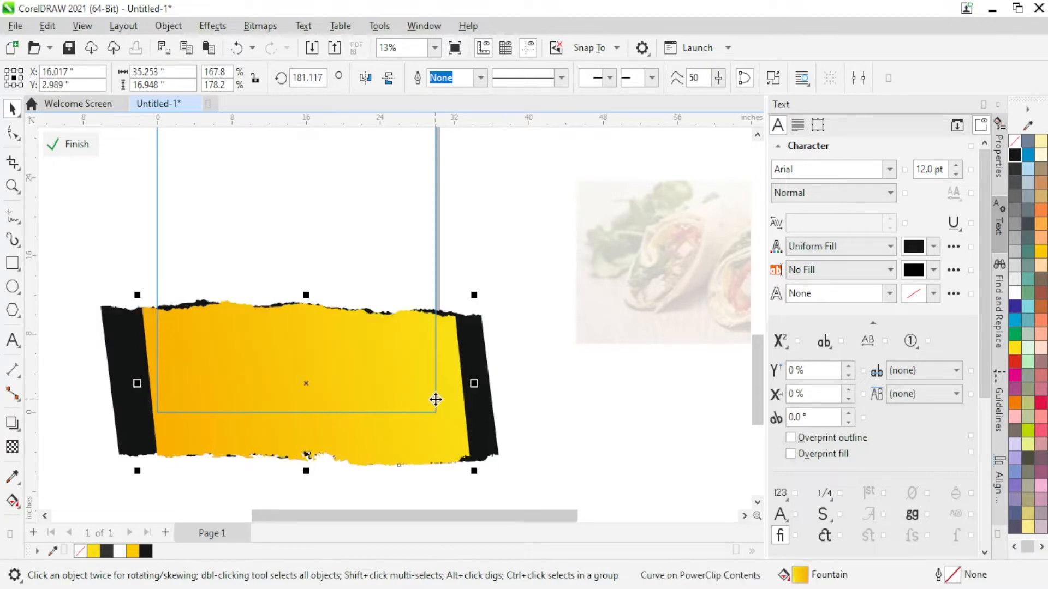
pyautogui.moveTo(428, 404); pyautogui.dragTo(430, 408)
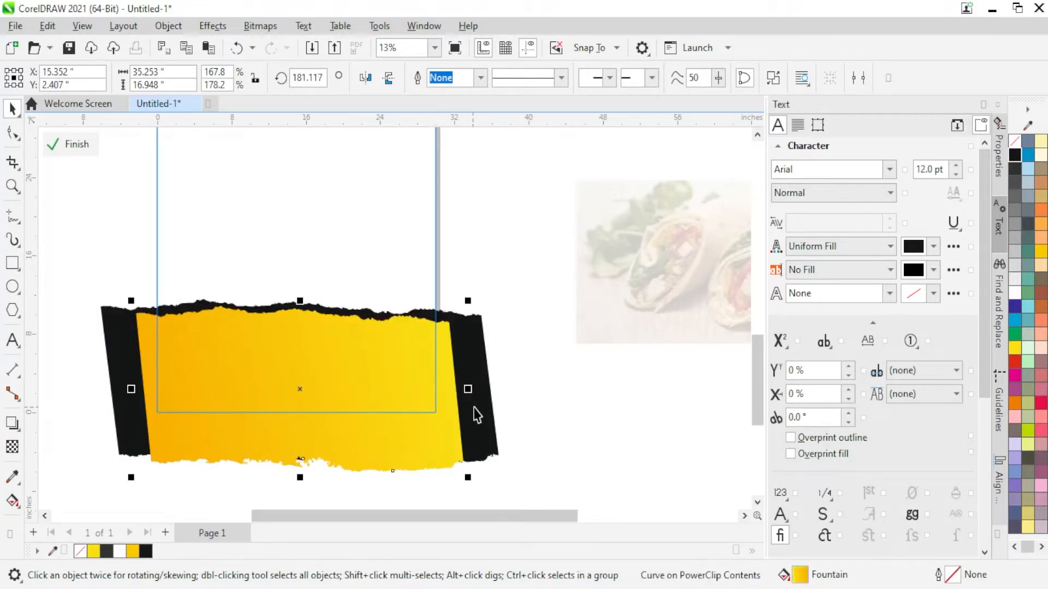
pyautogui.rightClick(348, 379)
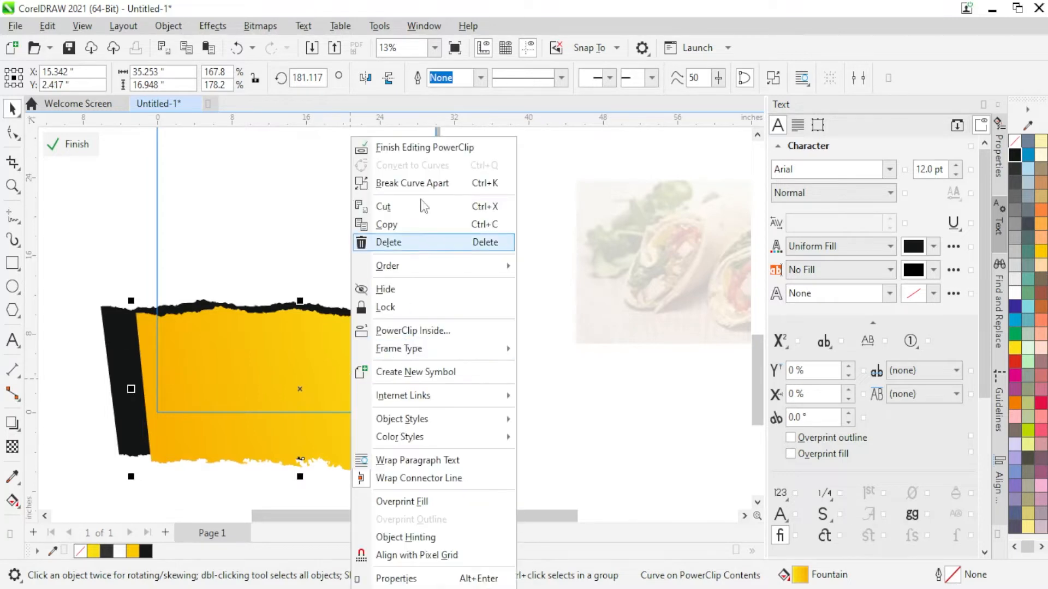
pyautogui.click(404, 80)
# Reopen the banner's PowerClip contents, change the black rear torn shape's fill to white, and finish editing
pyautogui.scroll(3, 447, 382)
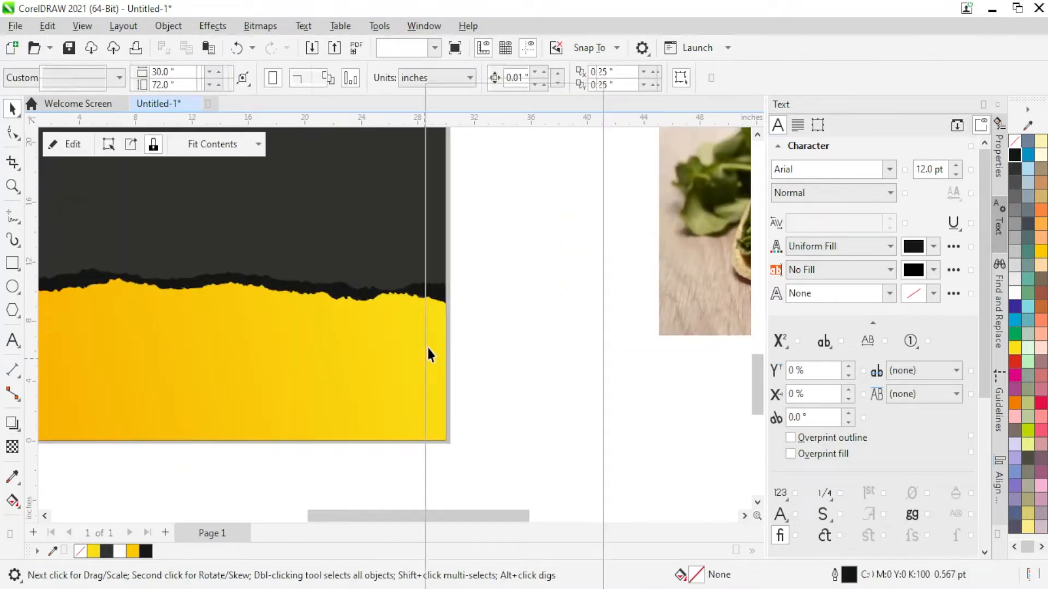
pyautogui.rightClick(426, 349)
pyautogui.click(478, 108)
pyautogui.click(513, 329)
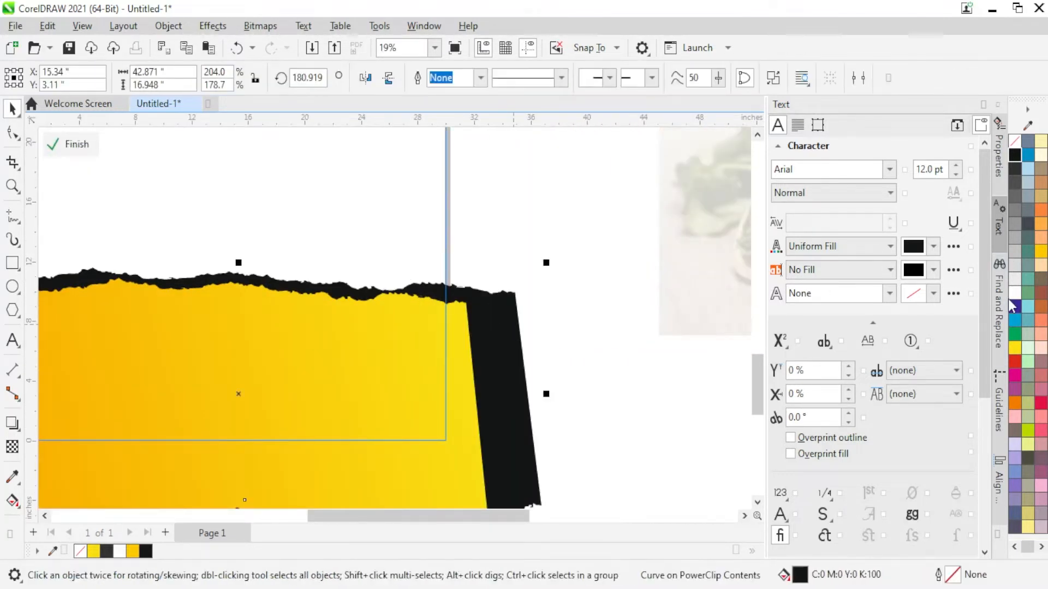
pyautogui.click(1015, 293)
pyautogui.rightClick(420, 358)
pyautogui.click(480, 147)
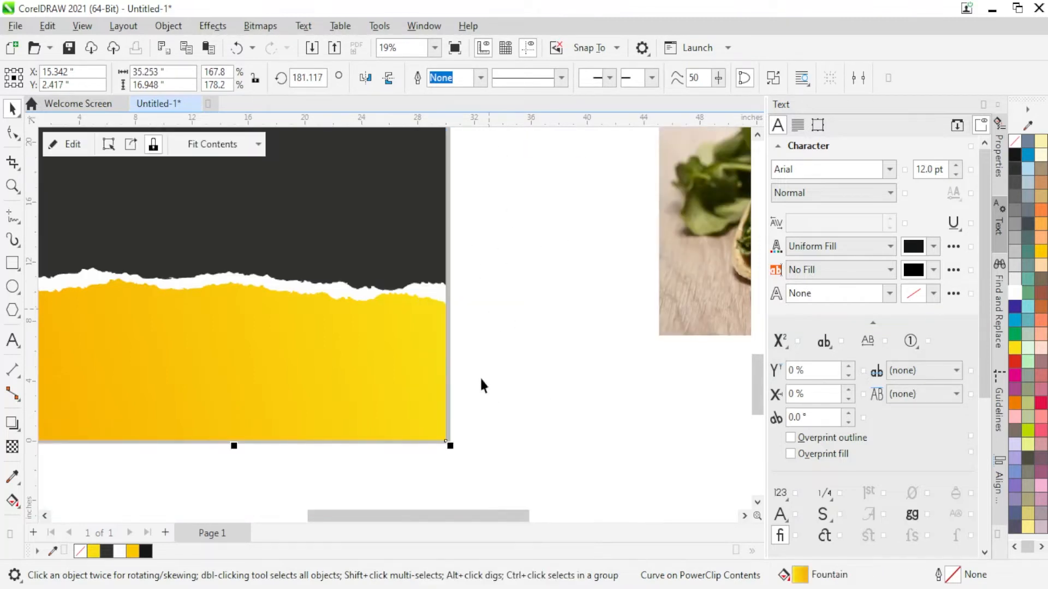
# Reopen the banner's PowerClip contents to reach the lower torn shapes
pyautogui.click(479, 375)
pyautogui.scroll(-3, 433, 448)
pyautogui.scroll(2, 441, 262)
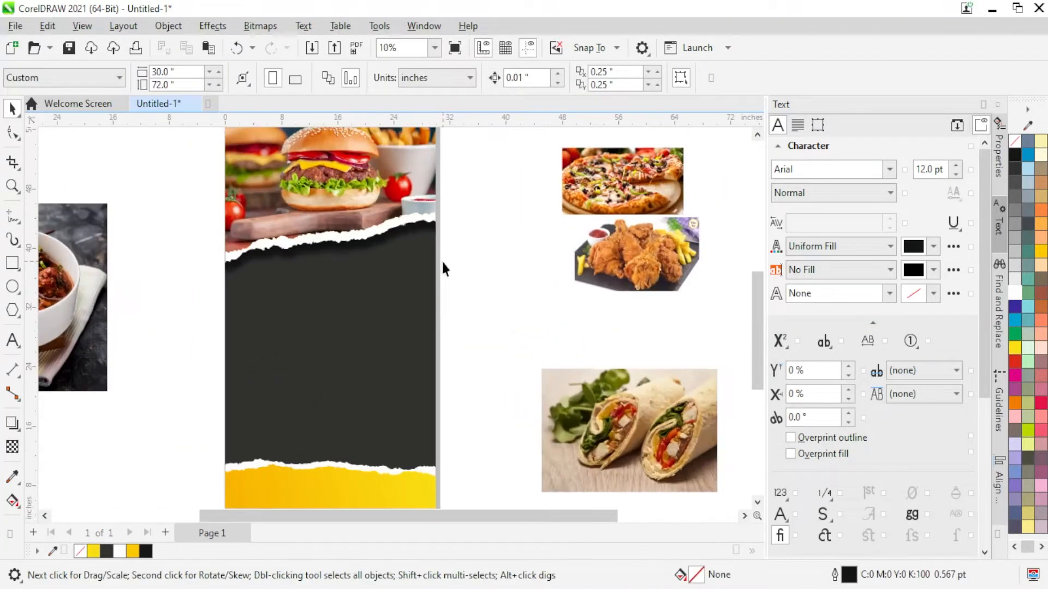
pyautogui.scroll(-3, 441, 259)
pyautogui.rightClick(365, 423)
pyautogui.click(431, 111)
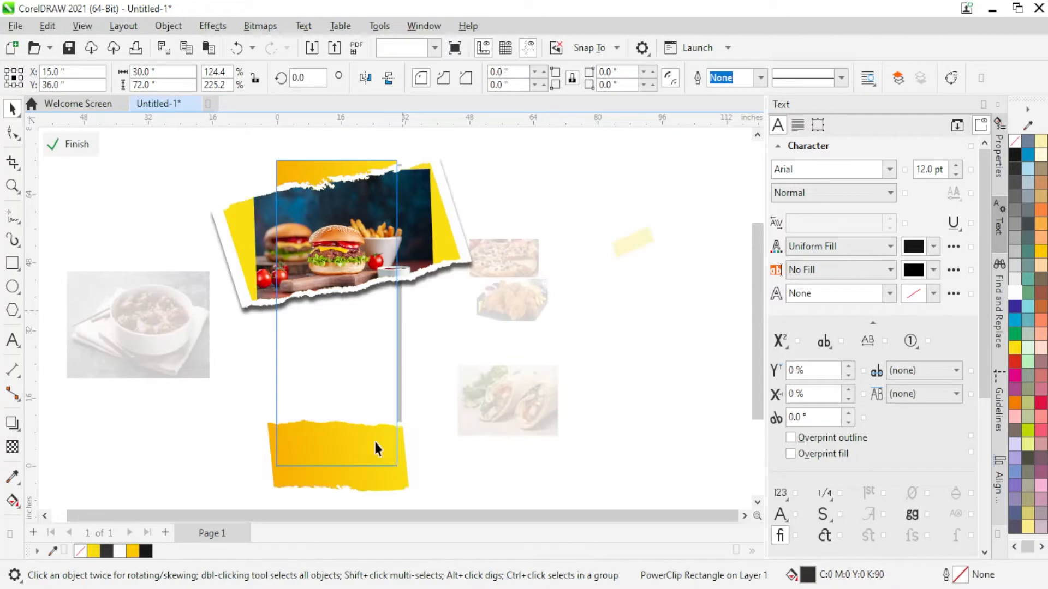
# Try to move the lower yellow torn shape up into the banner's middle area, and undo the move
pyautogui.click(408, 480)
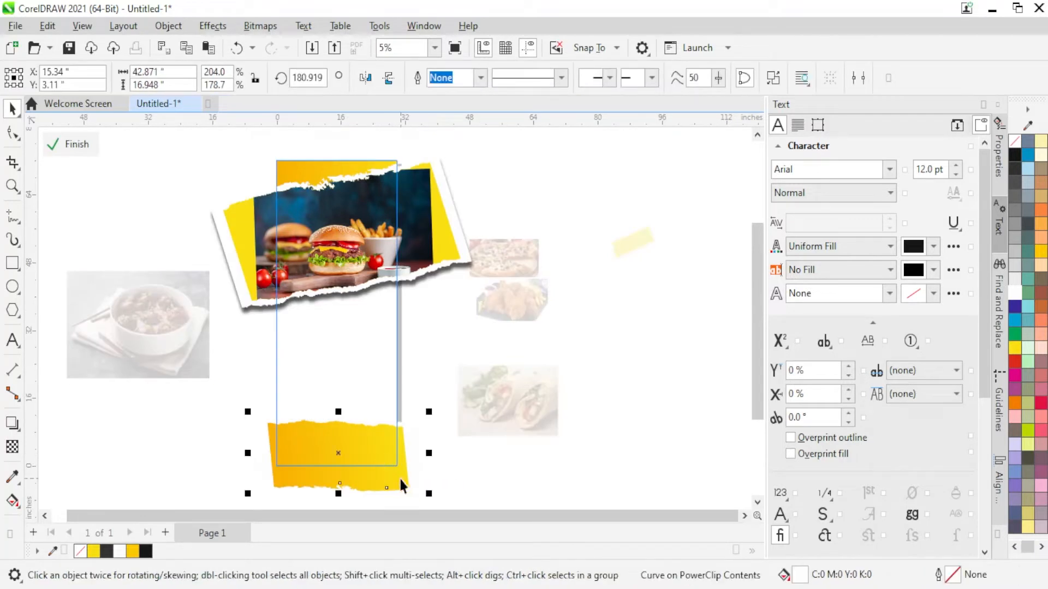
pyautogui.click(355, 473)
pyautogui.moveTo(346, 451); pyautogui.dragTo(382, 366)
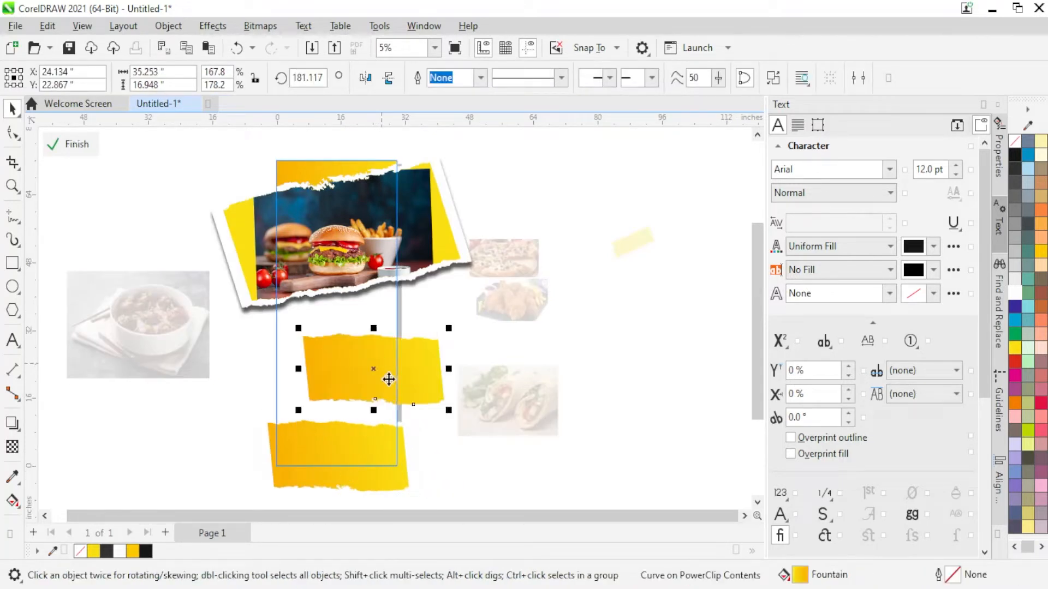
pyautogui.hotkey('ctrl', 'z')
# Copy the lower yellow torn shape, finish editing the PowerClip, and paste the copy onto the page
pyautogui.rightClick(384, 430)
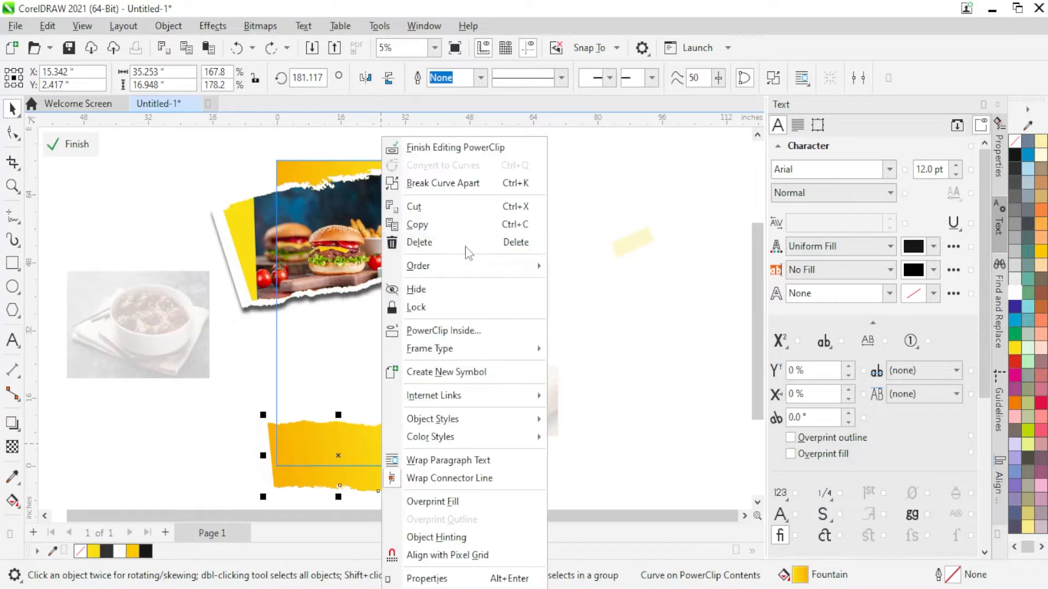
pyautogui.click(426, 145)
pyautogui.hotkey('ctrl', 'v')
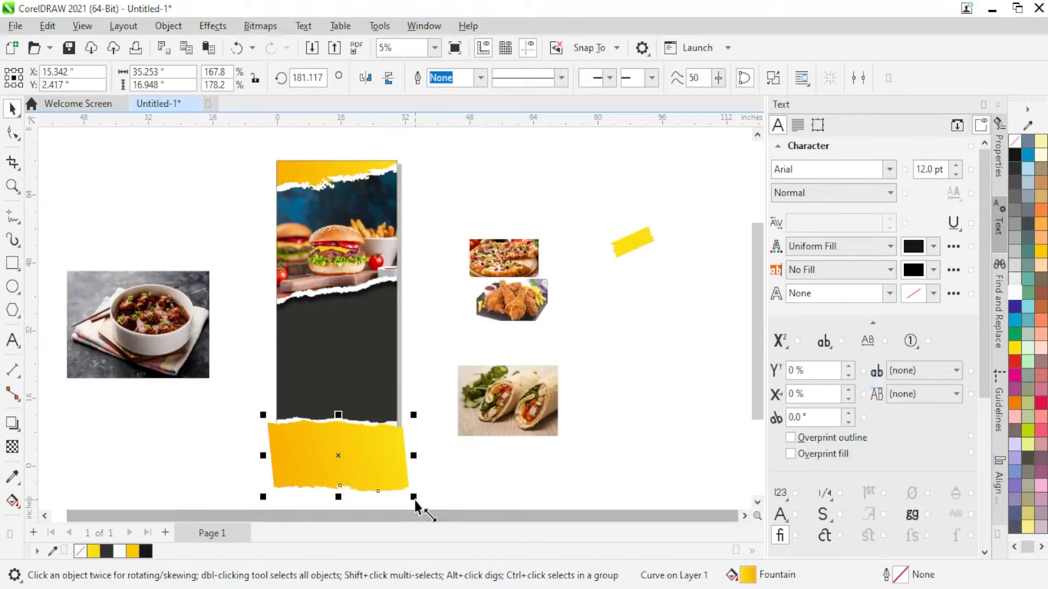
# Scale the pasted yellow torn shape to about 11.895 by 8.654 in and place it in the dark area's left half
pyautogui.moveTo(414, 496); pyautogui.dragTo(310, 334)
pyautogui.scroll(3, 312, 338)
pyautogui.moveTo(305, 380); pyautogui.dragTo(302, 424)
pyautogui.scroll(-2, 304, 349)
pyautogui.scroll(1, 316, 333)
pyautogui.moveTo(321, 343); pyautogui.dragTo(313, 343)
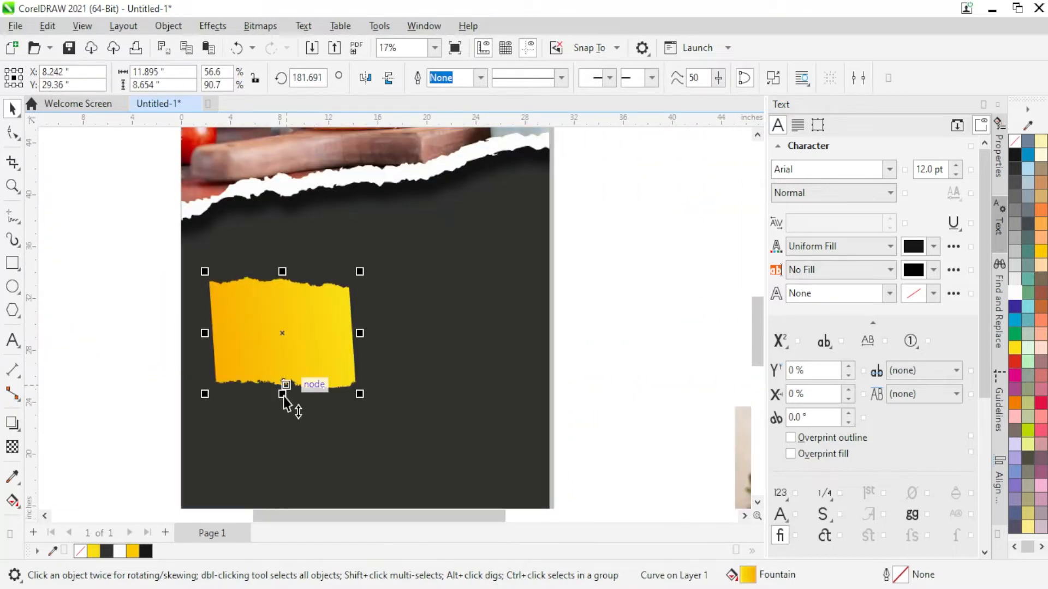
# Stretch the small yellow torn shape to about 13.016 in wide and 9.85 in high
pyautogui.moveTo(282, 394); pyautogui.dragTo(282, 409)
pyautogui.scroll(1, 327, 391)
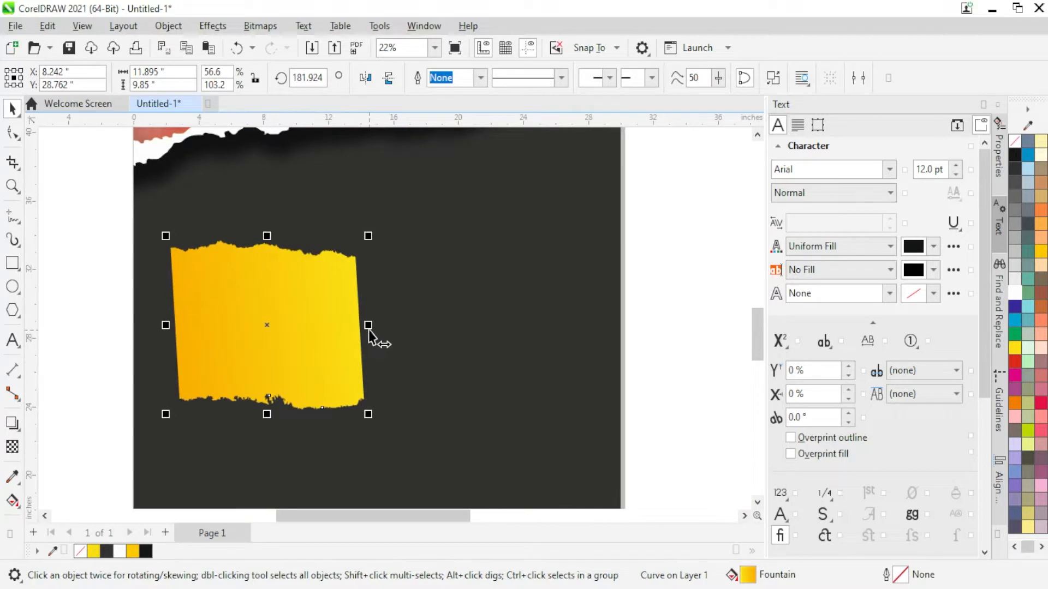
pyautogui.moveTo(368, 330); pyautogui.dragTo(387, 334)
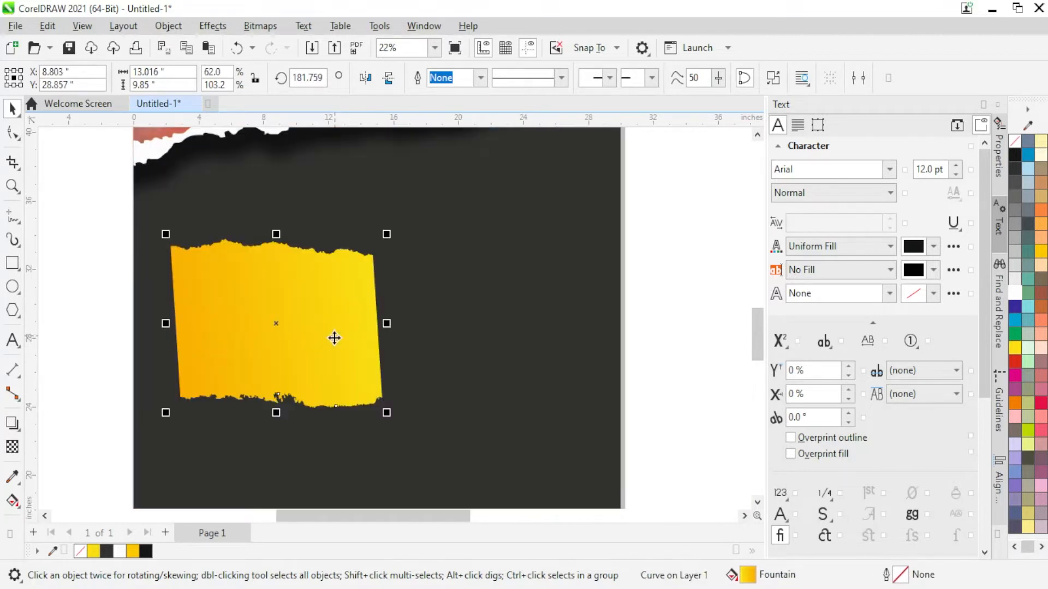
# Skew the small yellow torn shape until its sides stand upright and nudge it slightly left
pyautogui.click(315, 324)
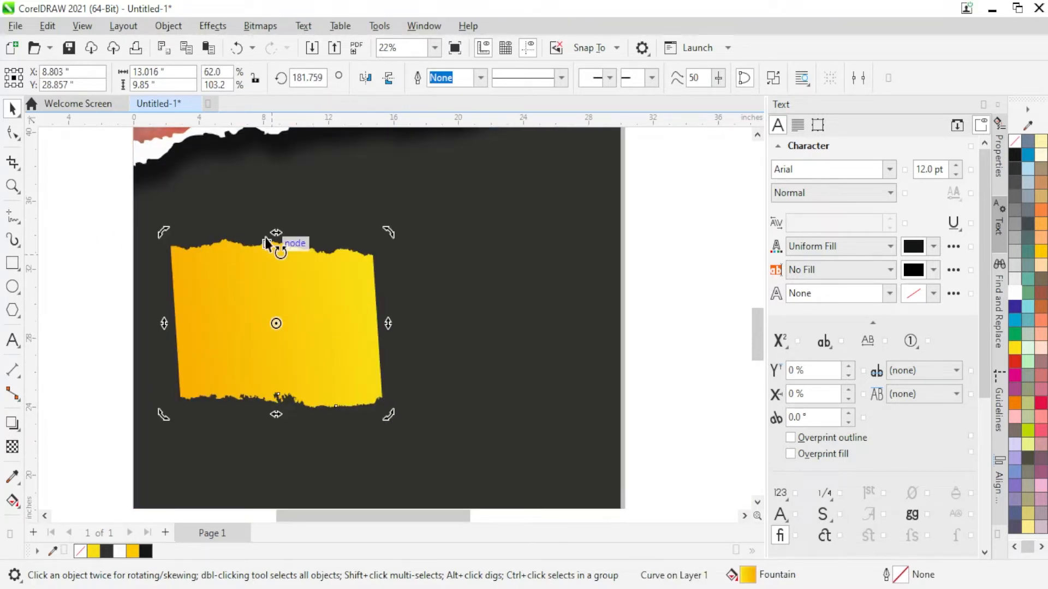
pyautogui.moveTo(276, 235); pyautogui.dragTo(289, 238)
pyautogui.moveTo(340, 325); pyautogui.dragTo(331, 325)
pyautogui.moveTo(271, 229); pyautogui.dragTo(270, 235)
# Scale the small yellow torn shape down to about 11.363 by 8.96 in
pyautogui.scroll(-2, 320, 297)
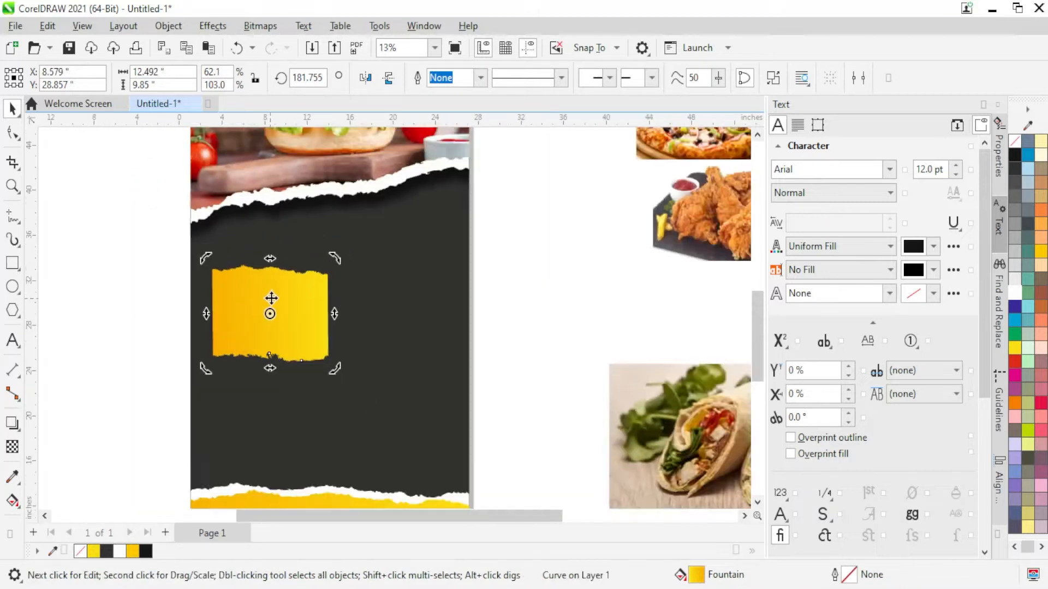
pyautogui.scroll(1, 271, 299)
pyautogui.click(299, 342)
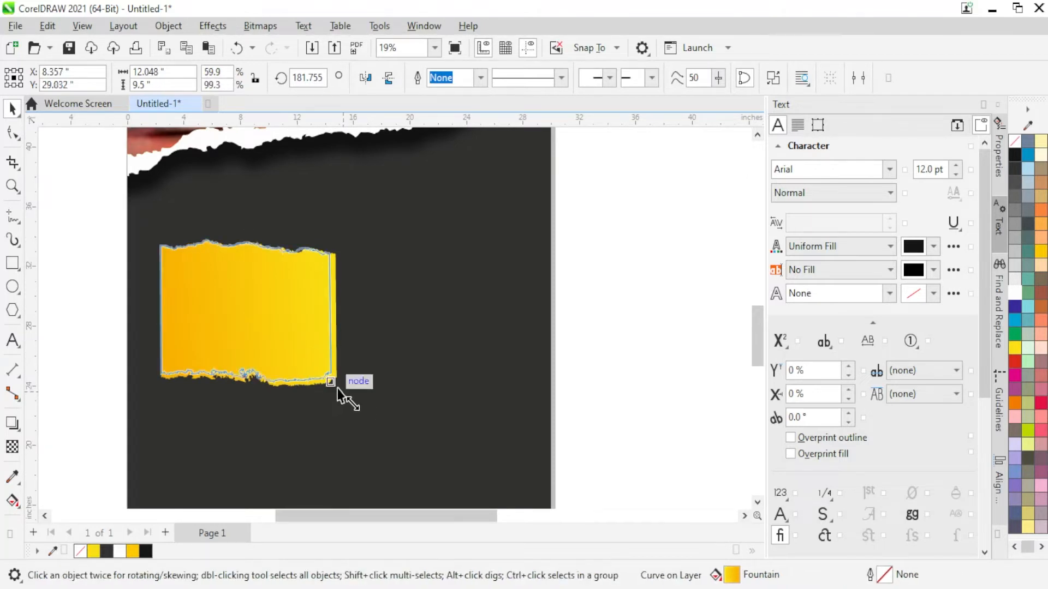
pyautogui.moveTo(343, 394); pyautogui.dragTo(327, 380)
# Duplicate the small yellow torn shape, fill the copy white, and centre the two shapes on each other
pyautogui.hotkey('ctrl', 'd')
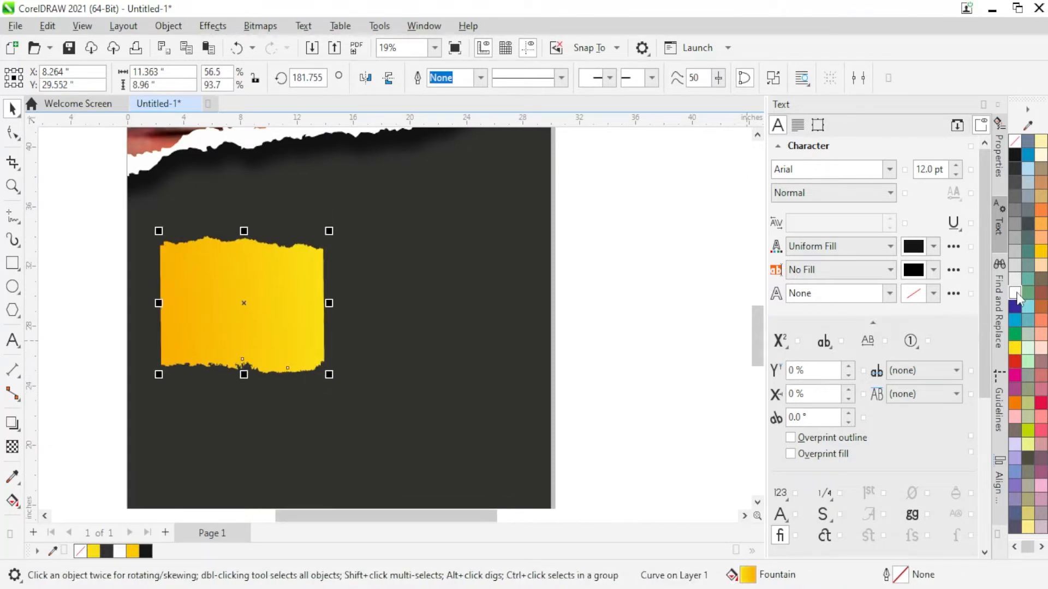
pyautogui.click(1015, 293)
pyautogui.moveTo(280, 288); pyautogui.dragTo(443, 404)
pyautogui.keyDown('shift'); pyautogui.click(300, 308); pyautogui.keyUp('shift')
pyautogui.press('c')
pyautogui.press('e')
pyautogui.click(648, 316)
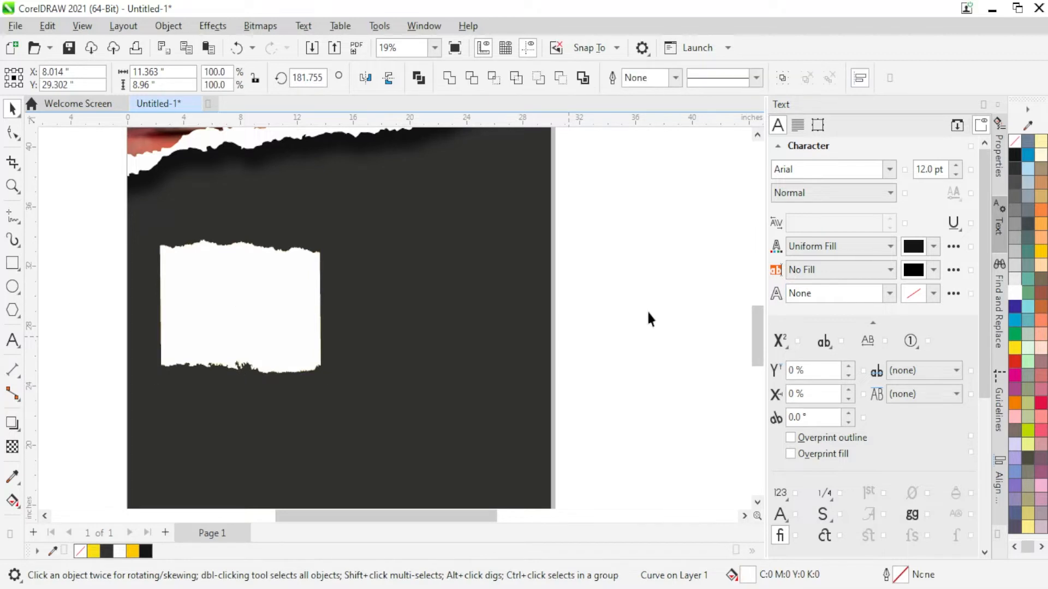
# Send the white copy behind the yellow torn shape and stretch it symmetrically to about 9.504 in high
pyautogui.click(296, 293)
pyautogui.scroll(1, 295, 292)
pyautogui.hotkey('ctrl', 'pagedown')
pyautogui.scroll(1, 306, 354)
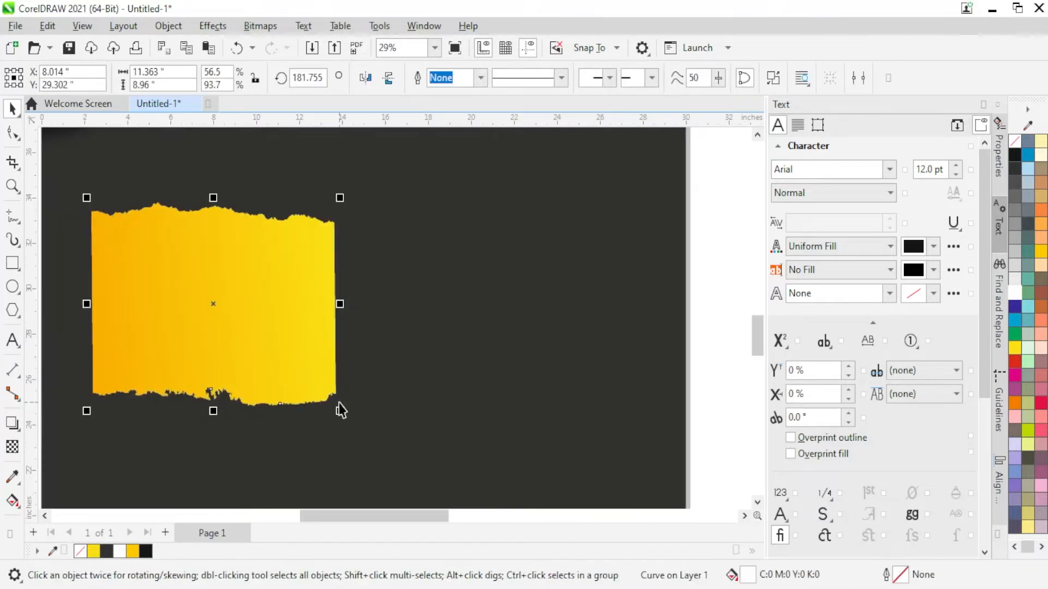
pyautogui.scroll(2, 236, 427)
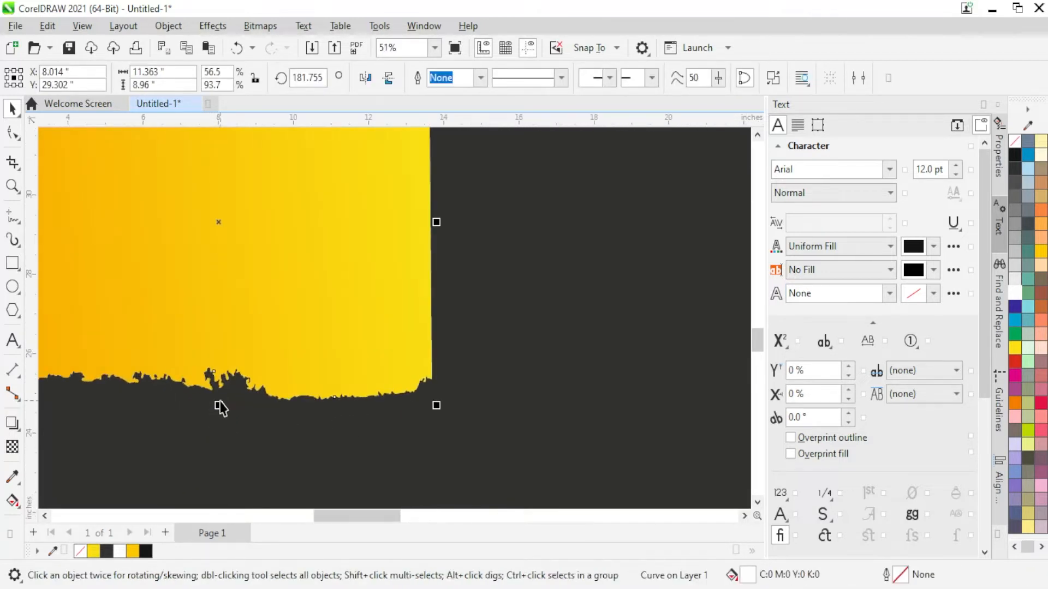
pyautogui.moveTo(220, 408); pyautogui.dragTo(222, 417)
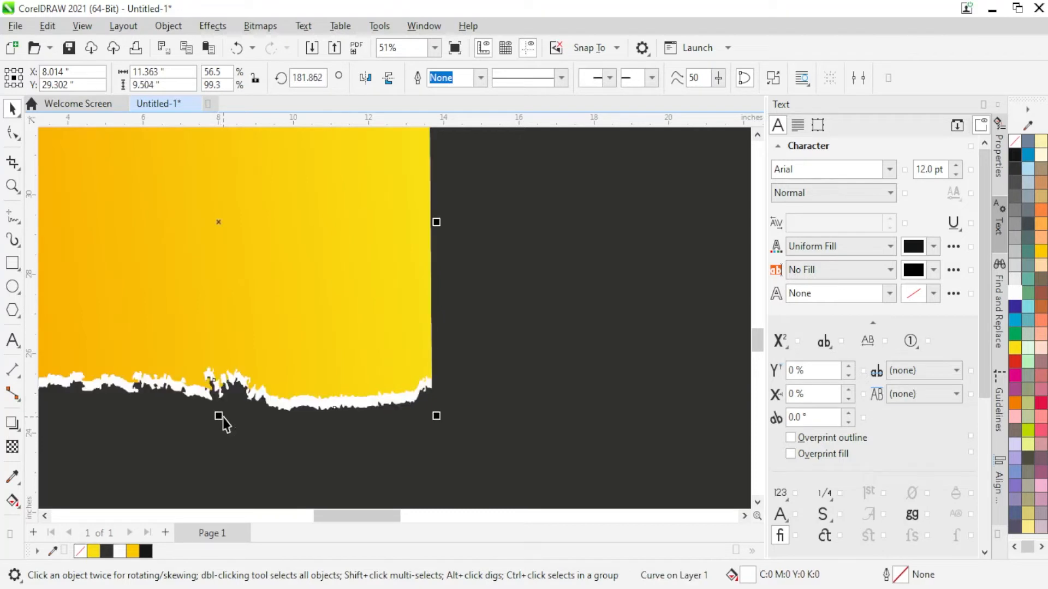
pyautogui.scroll(-2, 231, 389)
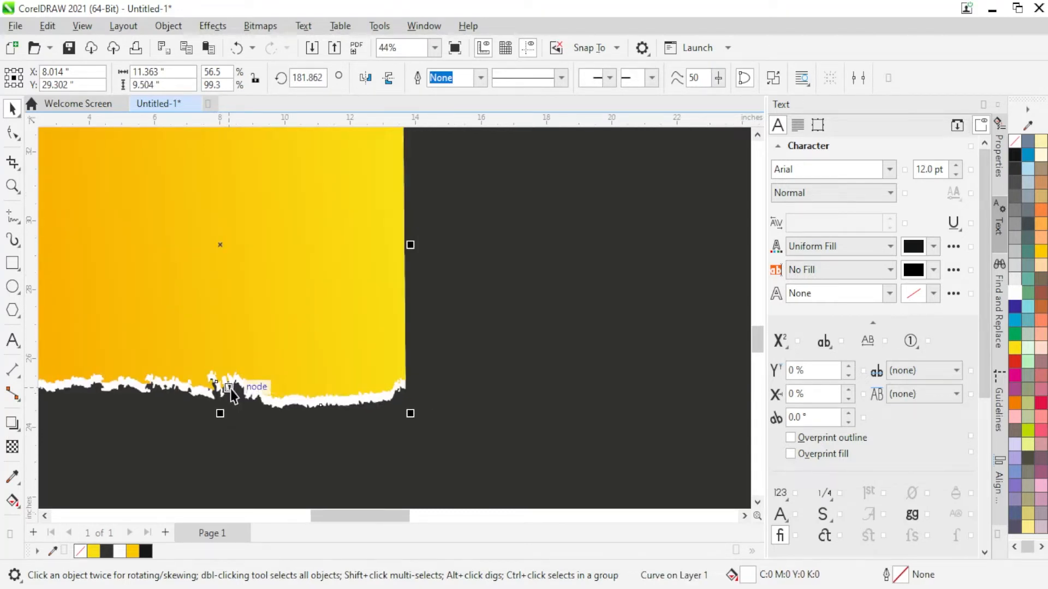
pyautogui.click(385, 83)
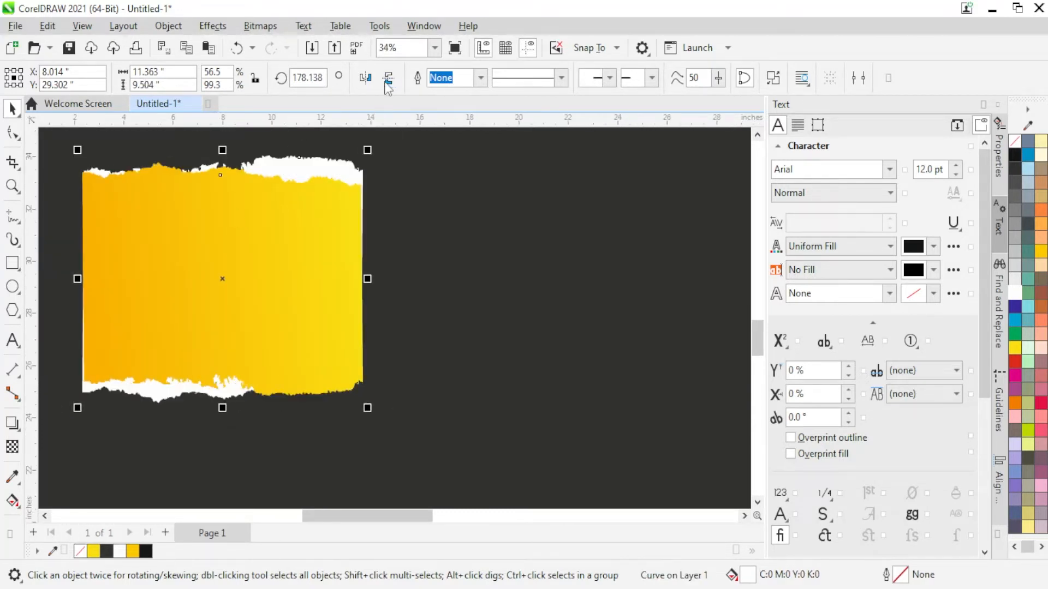
pyautogui.click(390, 82)
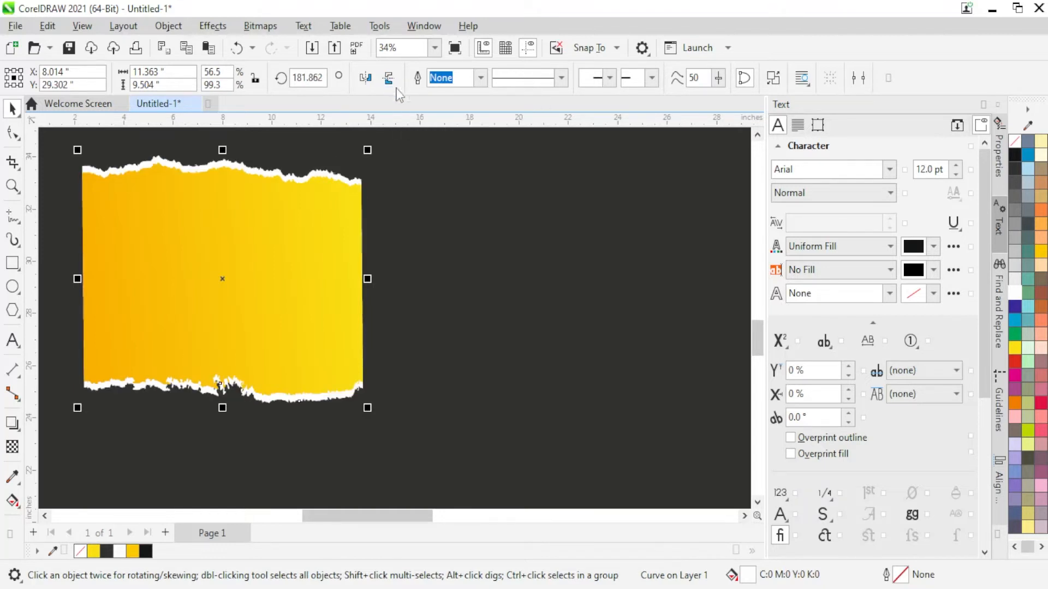
# Copy the yellow panel with its white backing to the dark area's right half, and copy that pair below as a second row
pyautogui.scroll(-2, 252, 235)
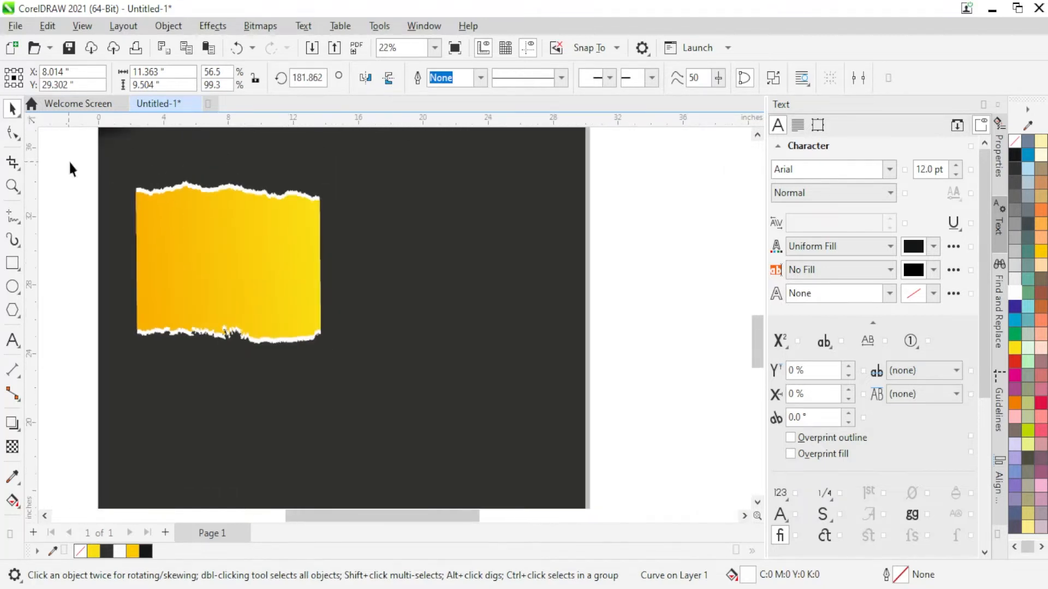
pyautogui.moveTo(96, 163); pyautogui.dragTo(367, 379)
pyautogui.moveTo(297, 278); pyautogui.dragTo(460, 279)
pyautogui.scroll(-2, 370, 264)
pyautogui.moveTo(200, 203); pyautogui.dragTo(525, 345)
pyautogui.moveTo(417, 266); pyautogui.dragTo(423, 371)
pyautogui.scroll(-1, 431, 314)
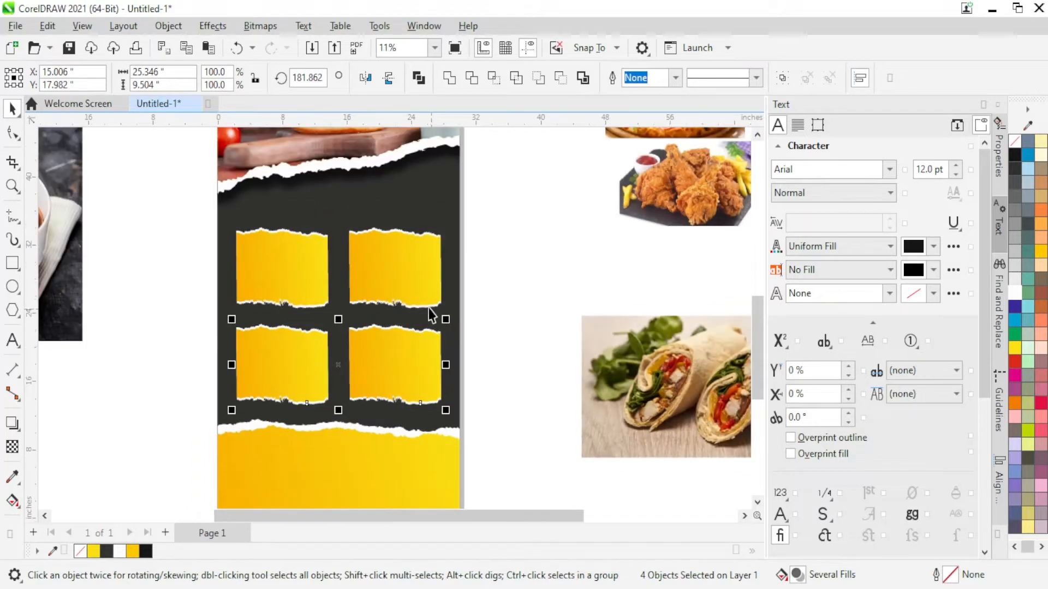
# Stretch the grid of four torn panels upward to about 22.198 in total height
pyautogui.moveTo(508, 211); pyautogui.dragTo(162, 426)
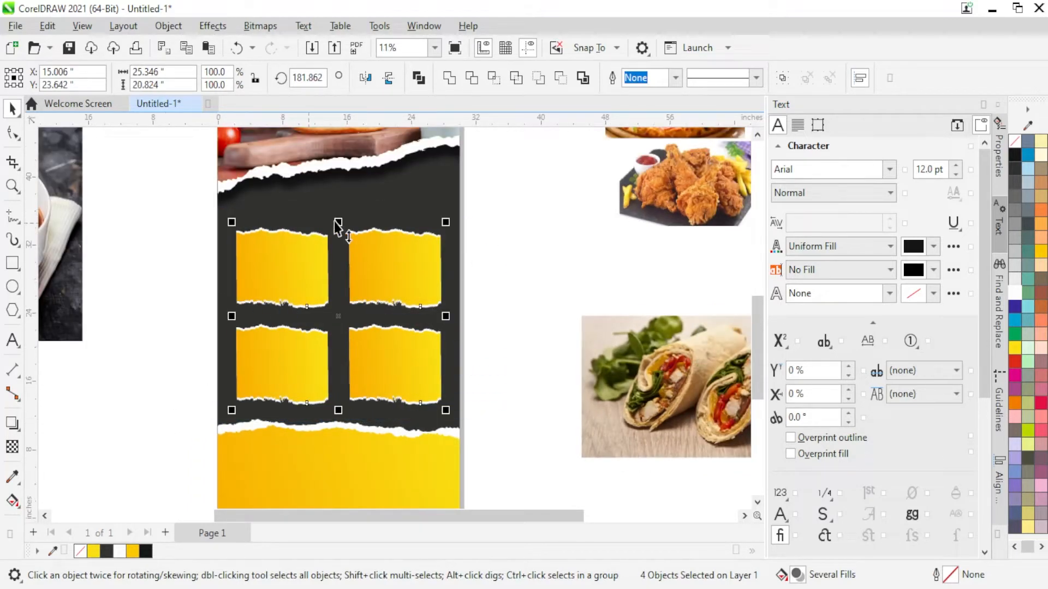
pyautogui.moveTo(338, 222); pyautogui.dragTo(339, 213)
pyautogui.click(484, 224)
# PowerClip the photo of the white bowl inside the lower-right yellow torn panel
pyautogui.scroll(-3, 390, 273)
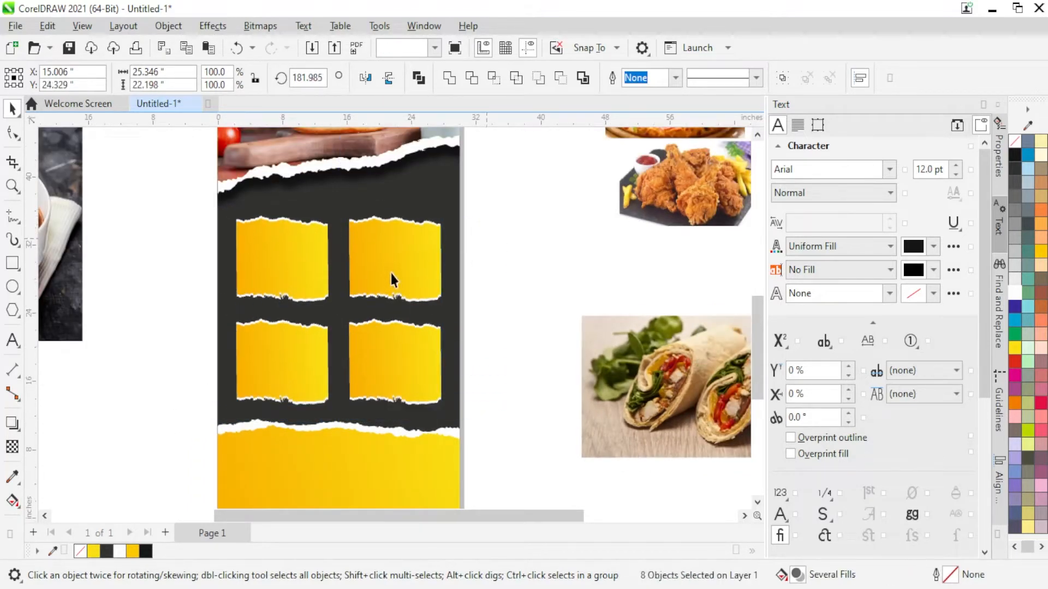
pyautogui.rightClick(126, 263)
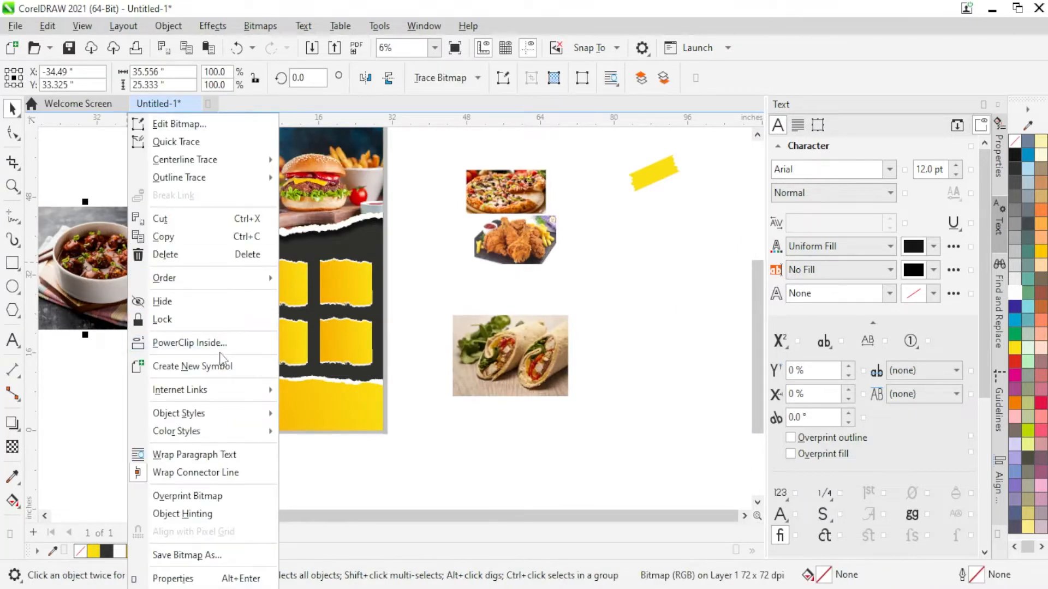
pyautogui.click(180, 342)
pyautogui.click(339, 339)
# Edit the lower-right PowerClip, scale the bowl photo to about 14.593 by 10.397 in, and finish editing
pyautogui.rightClick(339, 339)
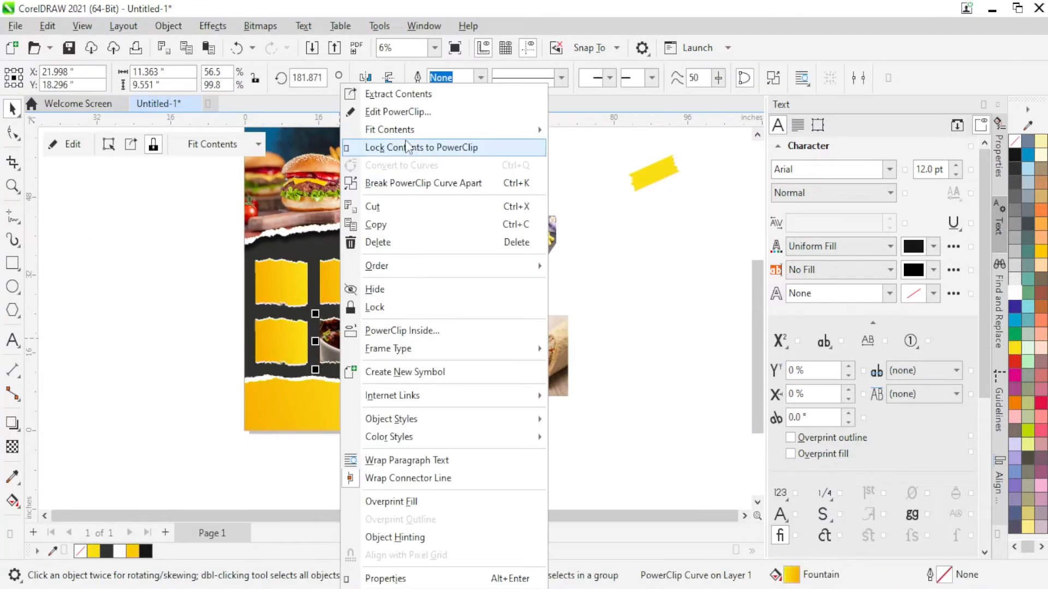
pyautogui.click(408, 109)
pyautogui.moveTo(496, 232); pyautogui.dragTo(416, 308)
pyautogui.rightClick(382, 333)
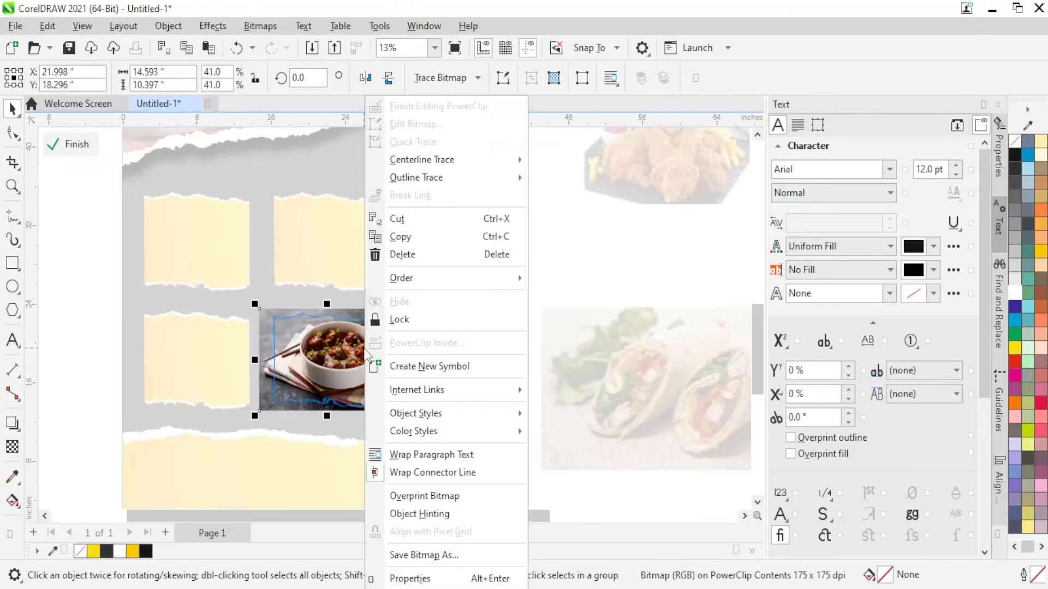
pyautogui.click(431, 105)
pyautogui.scroll(-2, 549, 231)
pyautogui.click(549, 231)
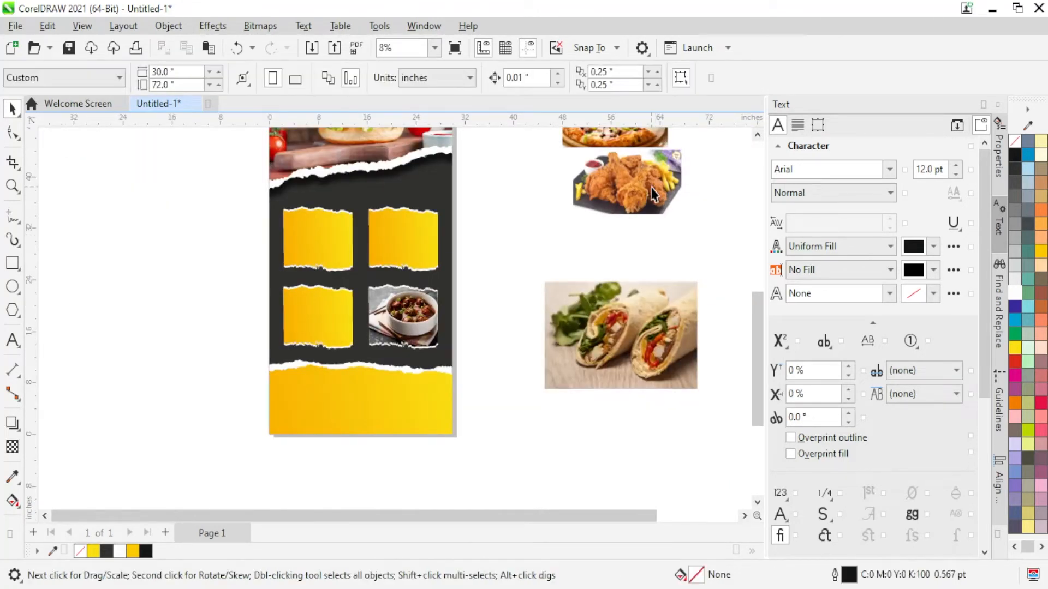
# PowerClip the fried chicken photo inside the lower-left yellow torn panel
pyautogui.rightClick(652, 180)
pyautogui.click(709, 343)
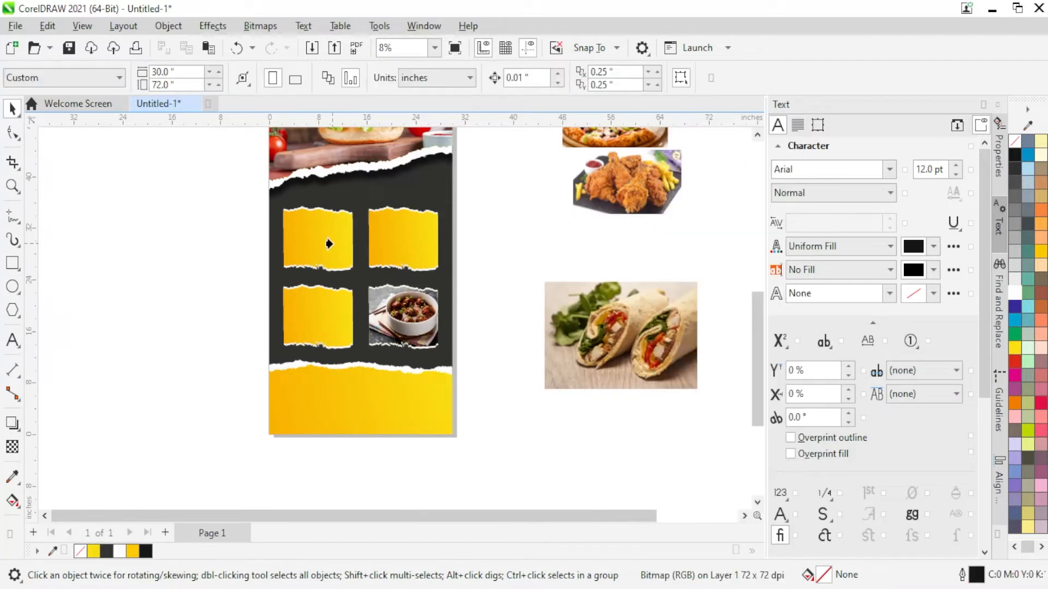
pyautogui.rightClick(314, 316)
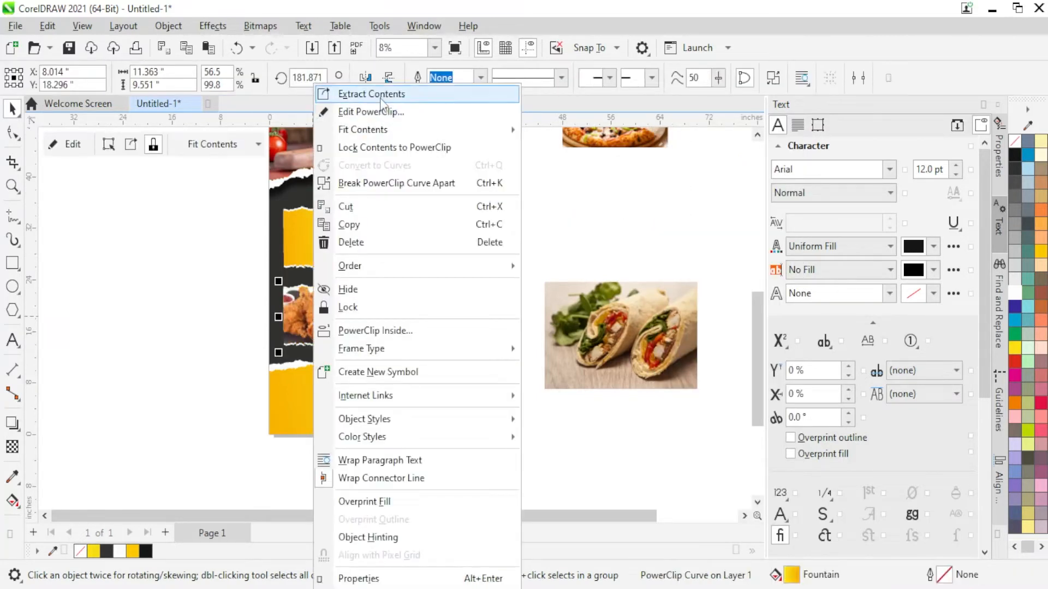
# Edit the lower-left PowerClip, scale the fried chicken photo to about 17.008 by 9.567 in, and finish editing
pyautogui.click(360, 108)
pyautogui.click(325, 314)
pyautogui.scroll(4, 325, 313)
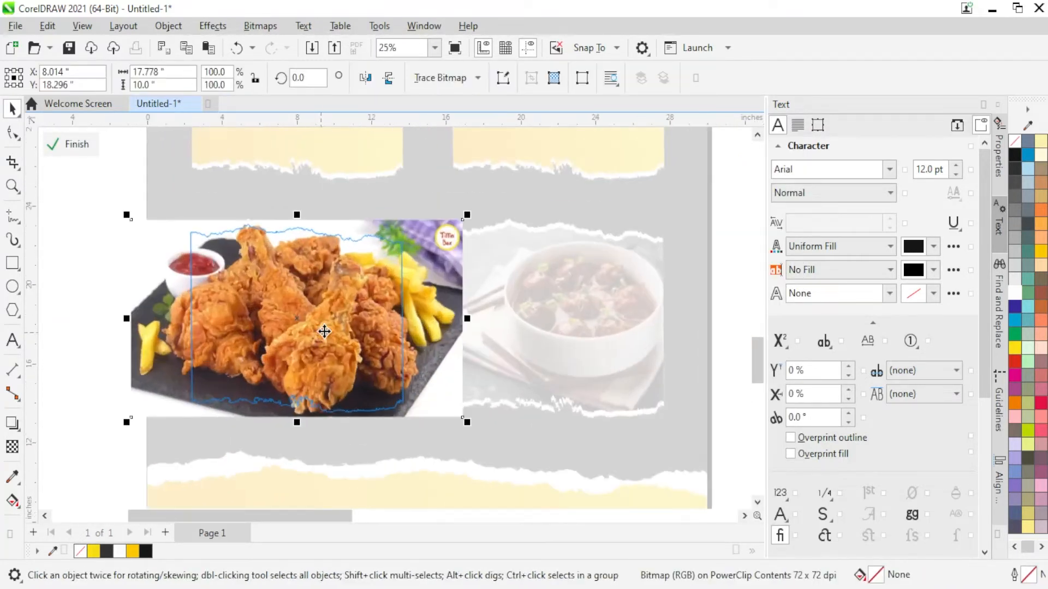
pyautogui.moveTo(501, 183); pyautogui.dragTo(494, 188)
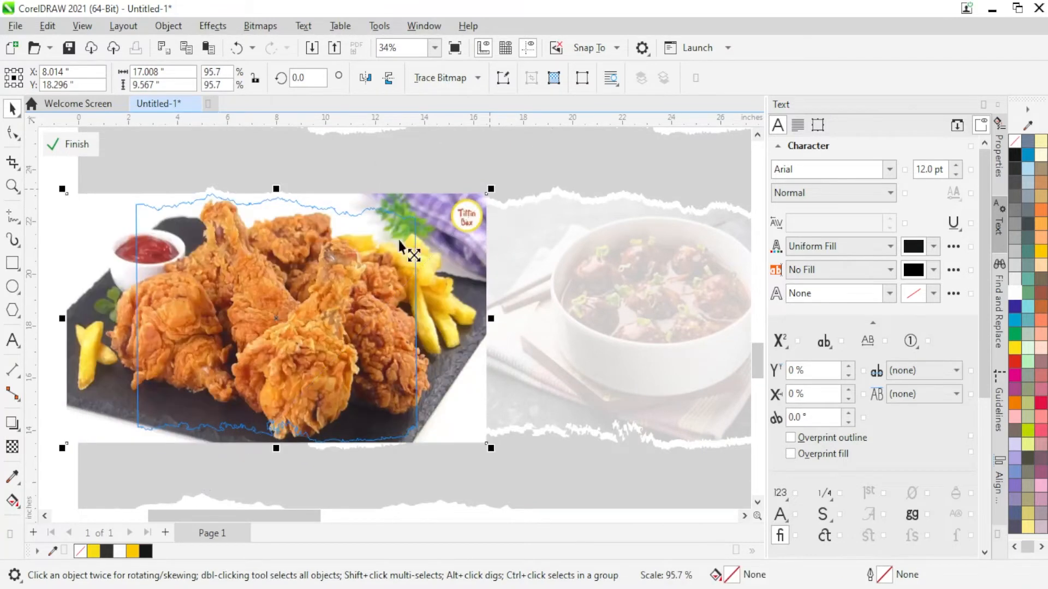
pyautogui.rightClick(335, 290)
pyautogui.click(410, 106)
# PowerClip the wrap sandwich photo inside the upper-right yellow torn panel
pyautogui.scroll(-4, 435, 314)
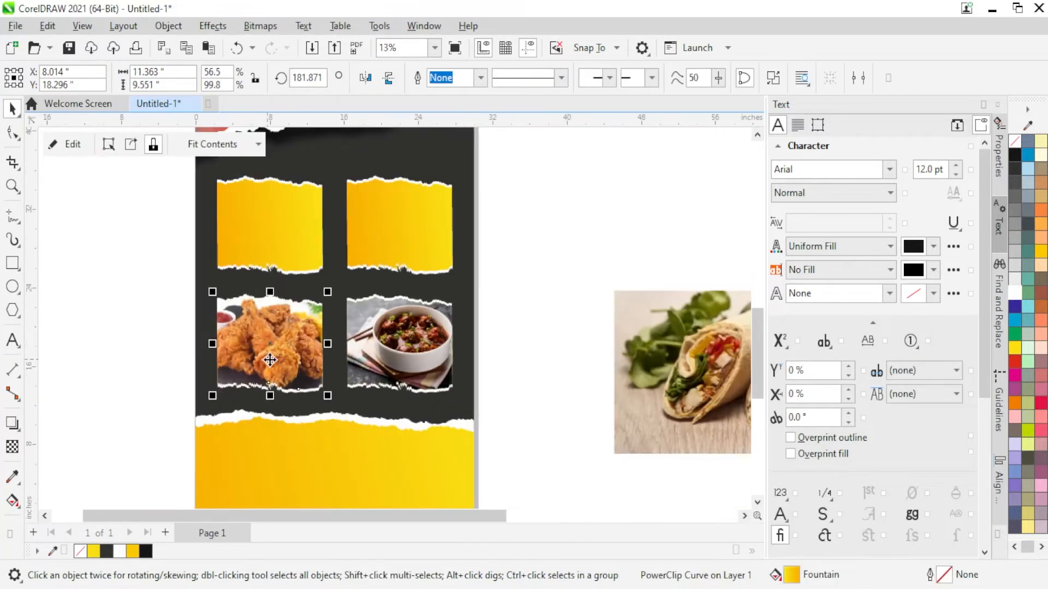
pyautogui.scroll(1, 489, 406)
pyautogui.rightClick(522, 392)
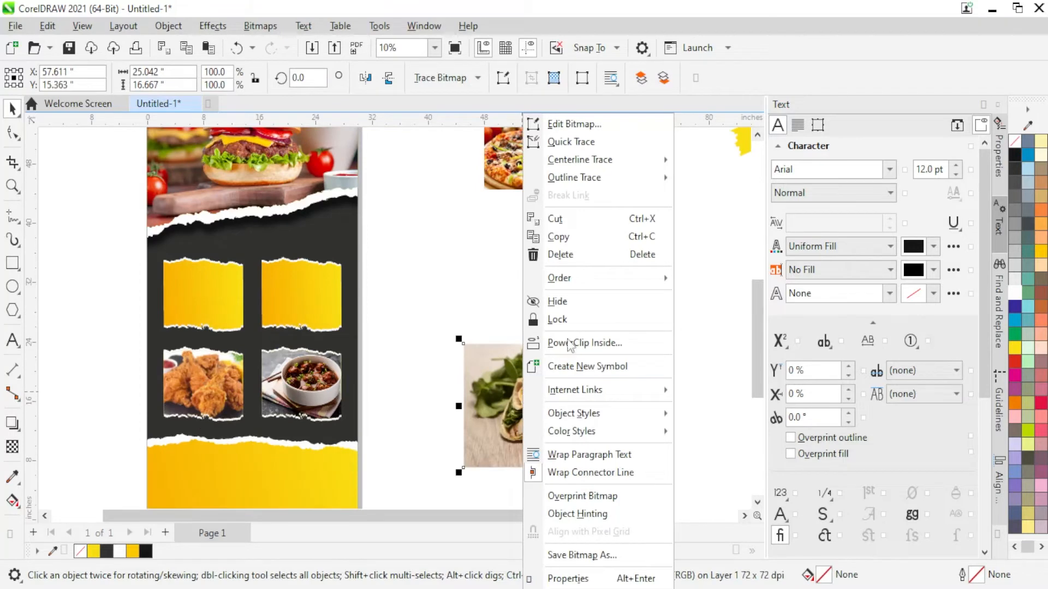
pyautogui.press('Escape')
pyautogui.press('Escape')
pyautogui.moveTo(551, 405); pyautogui.dragTo(300, 295)
# Edit the upper-right PowerClip, scale the wrap photo to about 15.428 by 10.268 in, and finish editing
pyautogui.rightClick(300, 294)
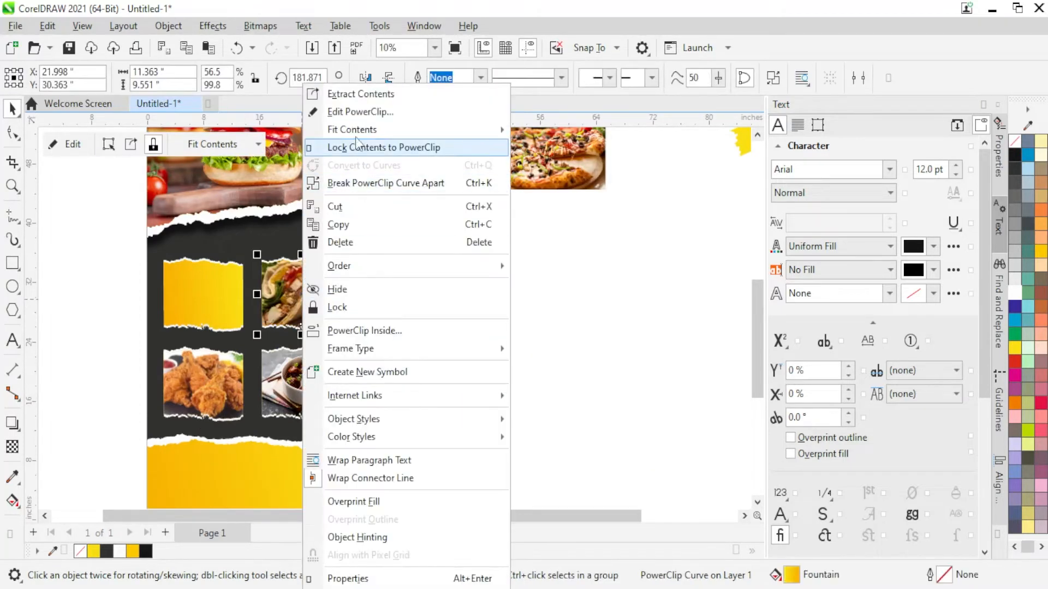
pyautogui.click(327, 108)
pyautogui.scroll(1, 324, 271)
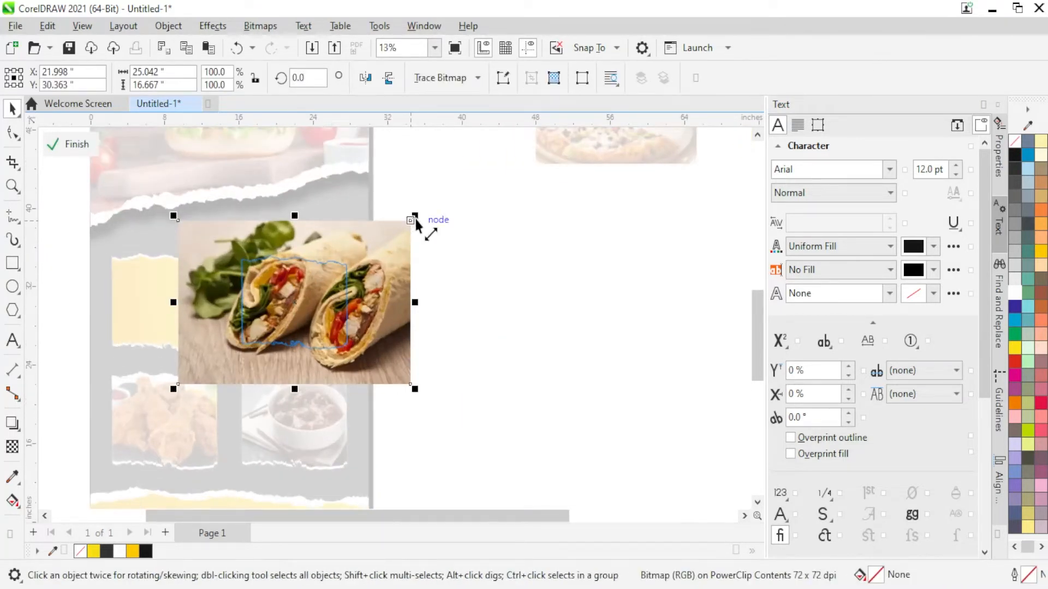
pyautogui.moveTo(416, 221); pyautogui.dragTo(384, 250)
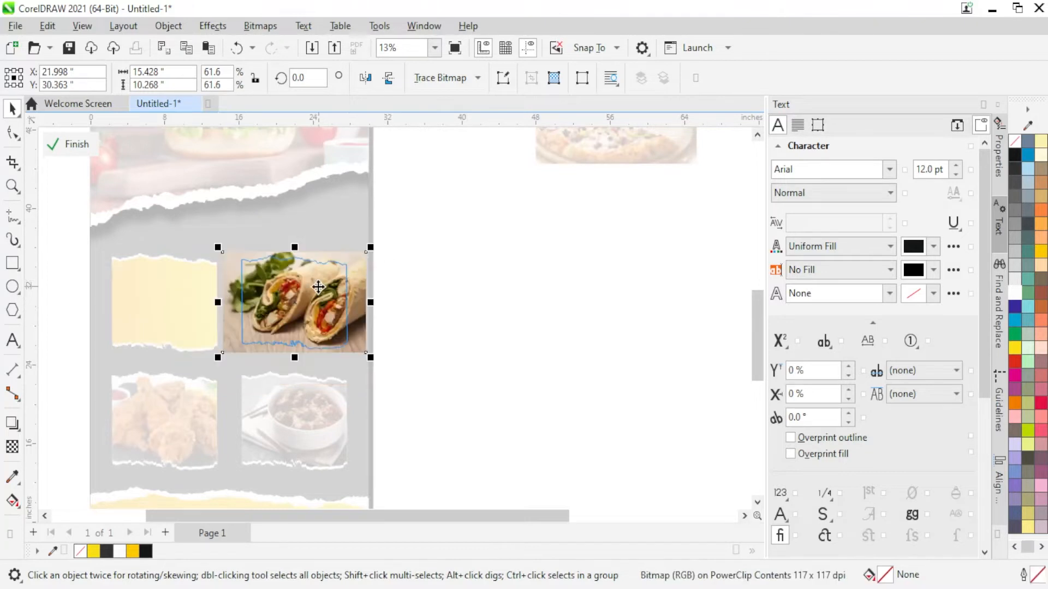
pyautogui.rightClick(318, 287)
pyautogui.click(382, 106)
# PowerClip the pizza photo inside the upper-left yellow torn panel
pyautogui.rightClick(564, 147)
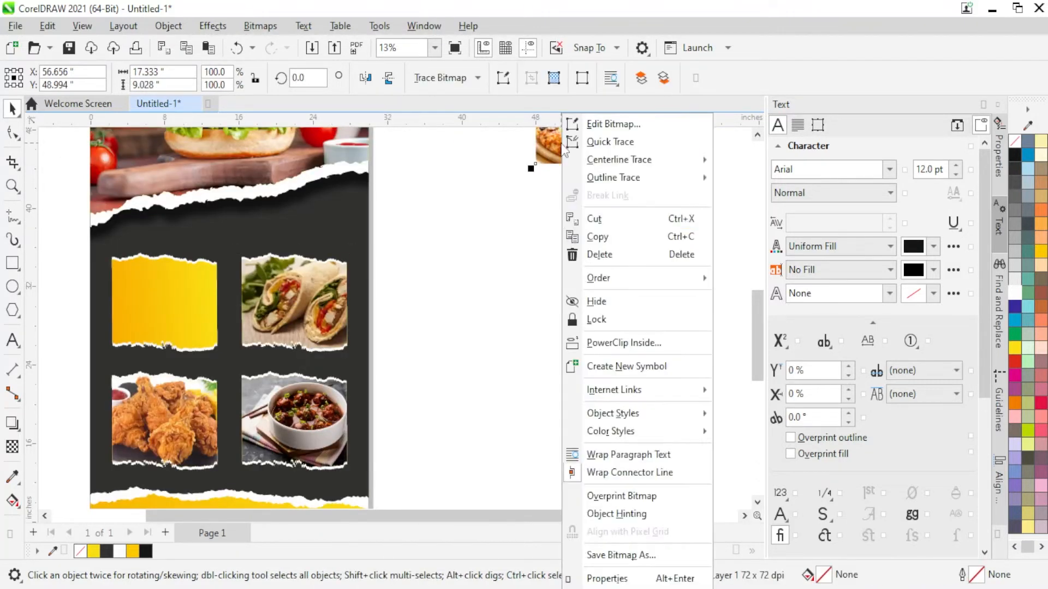
pyautogui.click(623, 343)
pyautogui.click(178, 297)
# In the upper-left PowerClip, scale the pizza photo to about 18.565 by 9.669 in, shift it left, and finish editing
pyautogui.rightClick(176, 299)
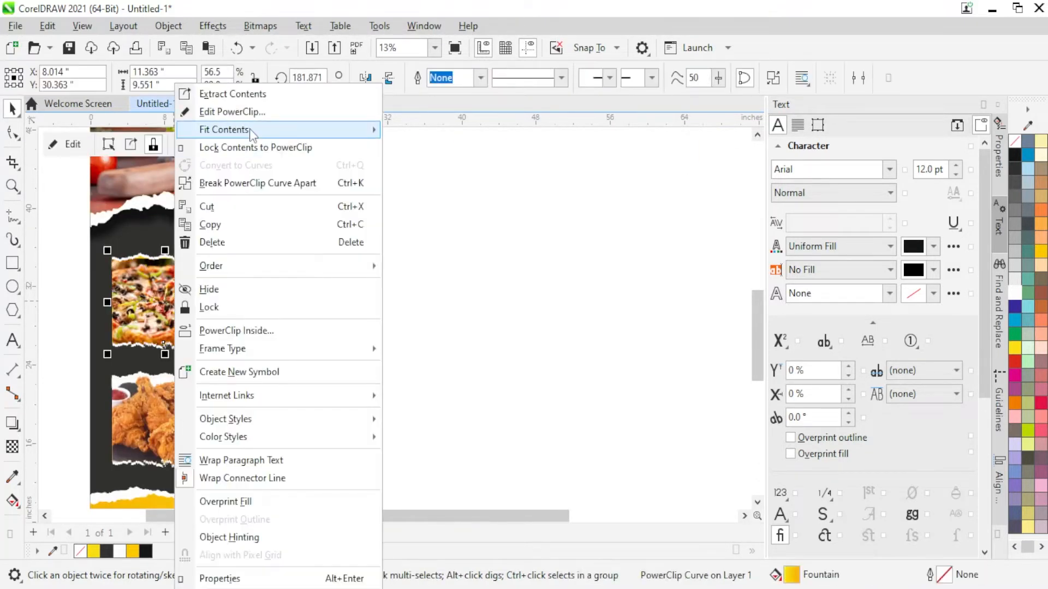
pyautogui.click(247, 112)
pyautogui.click(190, 222)
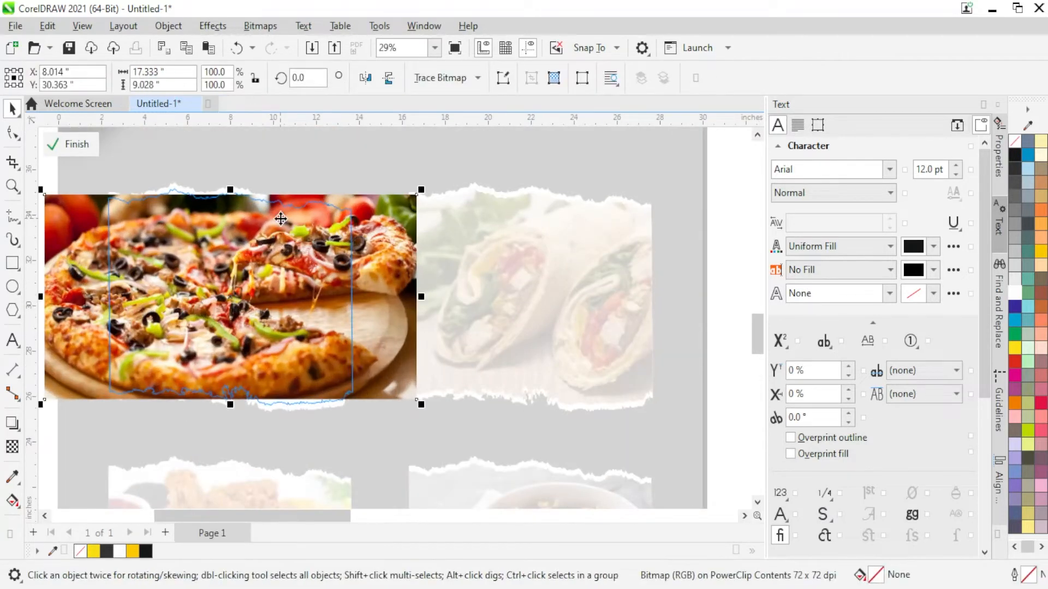
pyautogui.moveTo(421, 192); pyautogui.dragTo(451, 188)
pyautogui.moveTo(307, 314); pyautogui.dragTo(253, 313)
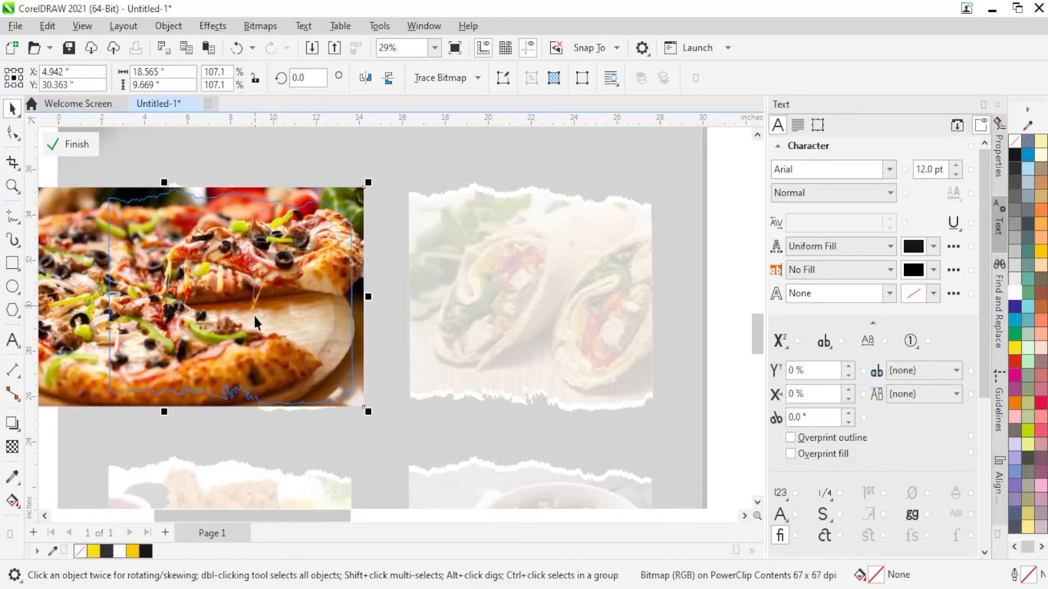
pyautogui.rightClick(253, 313)
pyautogui.click(330, 106)
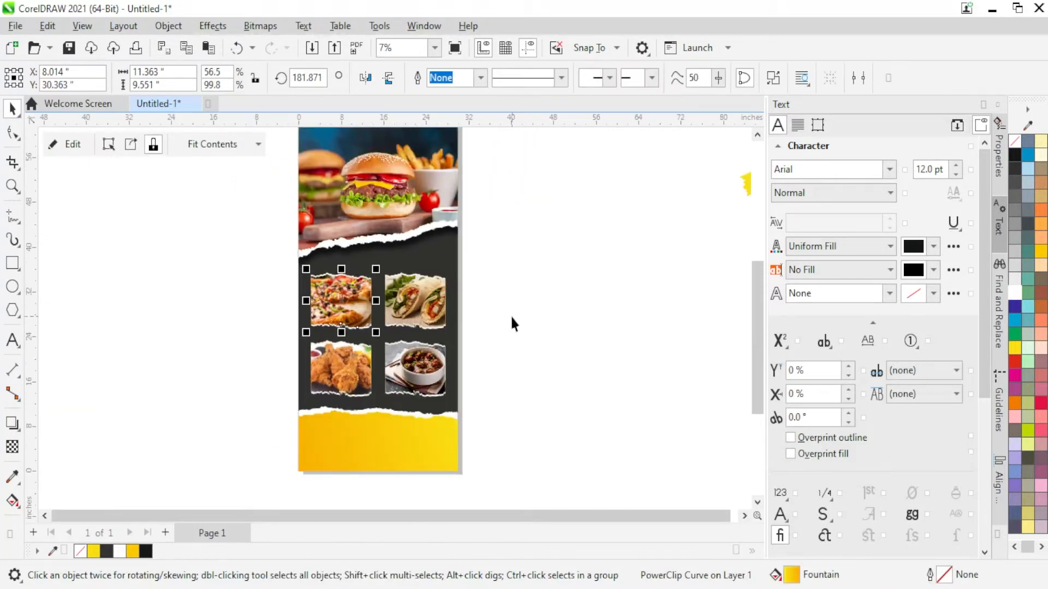
pyautogui.click(510, 316)
# Move the two right-hand photo panels and their white backings left to an X position of about 20.534 in
pyautogui.scroll(2, 491, 310)
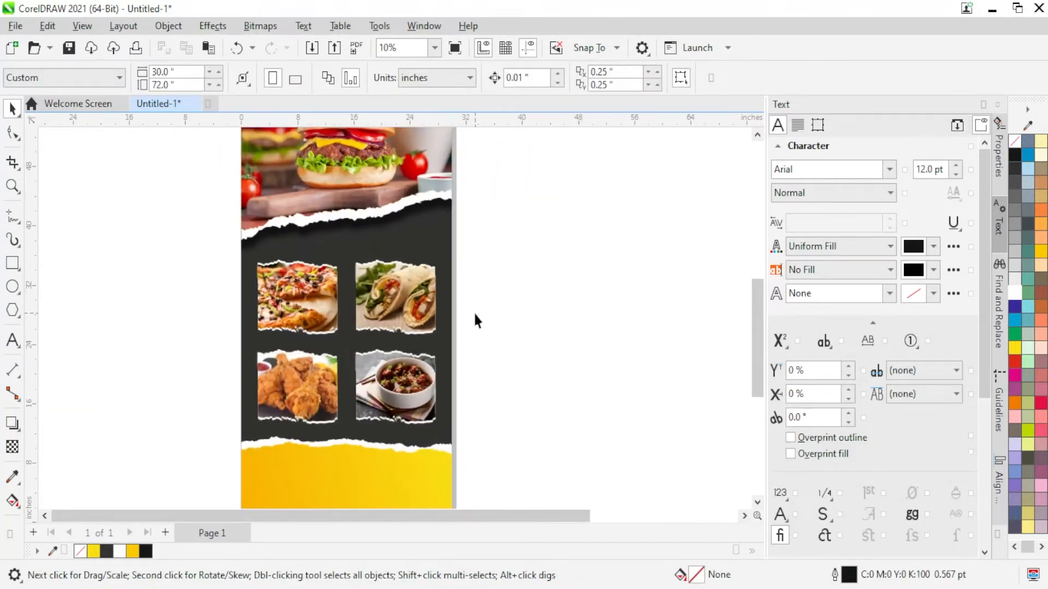
pyautogui.moveTo(484, 241); pyautogui.dragTo(341, 457)
pyautogui.scroll(2, 346, 315)
pyautogui.moveTo(421, 443); pyautogui.dragTo(434, 440)
pyautogui.scroll(-2, 443, 236)
# Group the four food photos with their white backings, widen the group to about 25.871 in, and center it horizontally on the page
pyautogui.moveTo(162, 212); pyautogui.dragTo(238, 236)
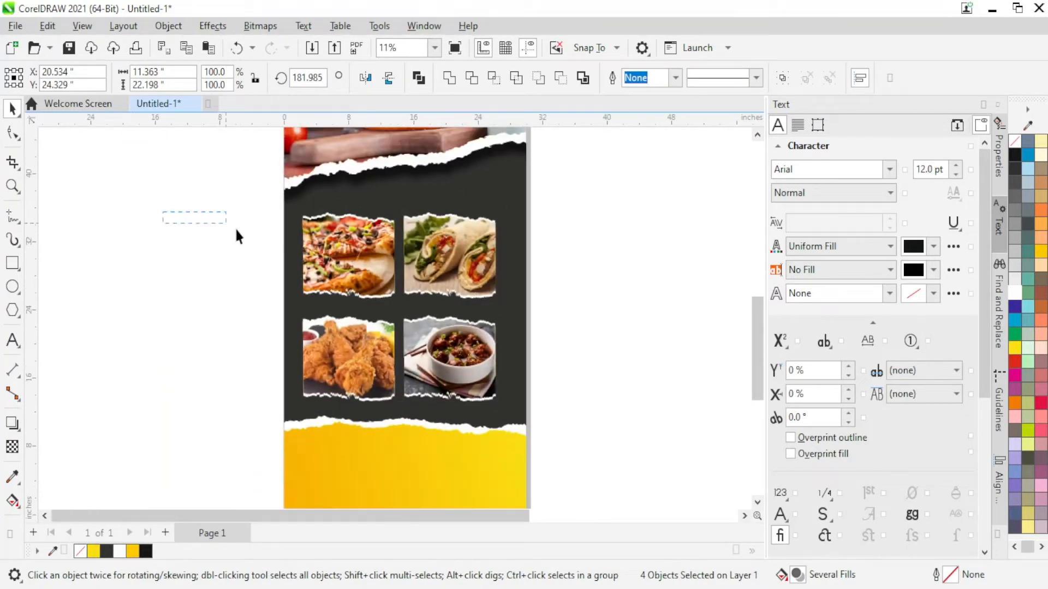
pyautogui.moveTo(551, 441); pyautogui.dragTo(551, 441)
pyautogui.moveTo(240, 206); pyautogui.dragTo(557, 425)
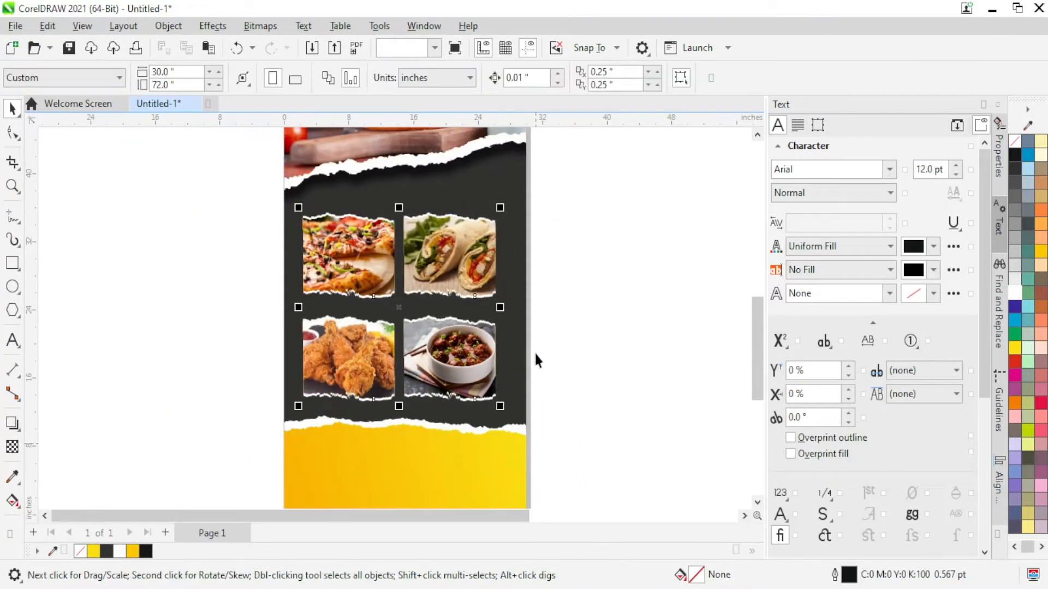
pyautogui.hotkey('ctrl', 'g')
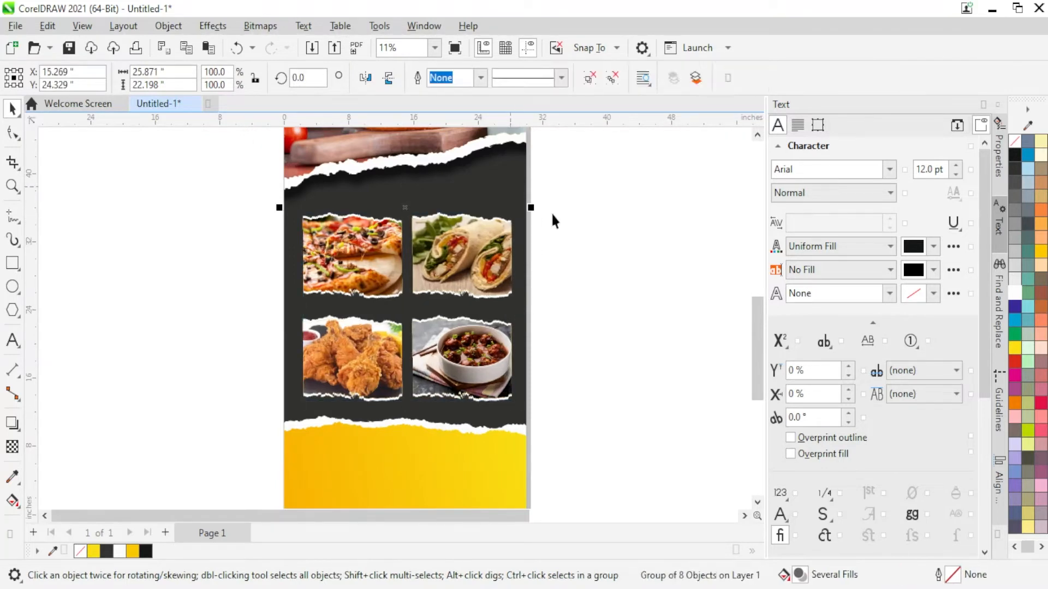
pyautogui.click(463, 275)
pyautogui.rightClick(464, 275)
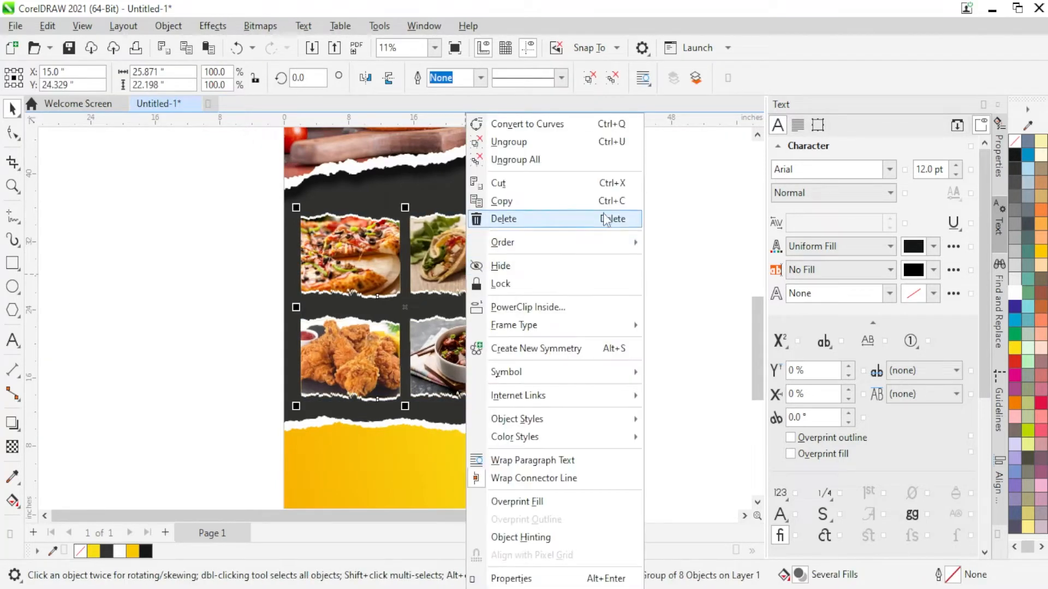
pyautogui.click(583, 153)
pyautogui.scroll(-1, 427, 328)
pyautogui.click(509, 270)
# Scale the yellow tape strip to about 4.034 by 2.717 in and place it over the pizza photo's upper-left corner
pyautogui.scroll(-1, 499, 221)
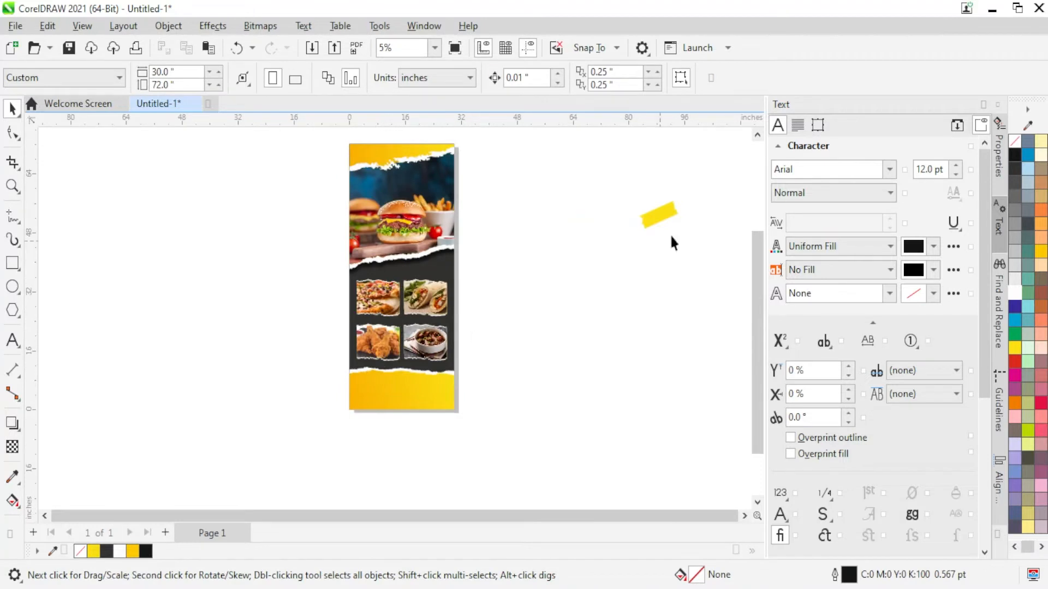
pyautogui.moveTo(663, 218); pyautogui.dragTo(461, 275)
pyautogui.scroll(3, 505, 312)
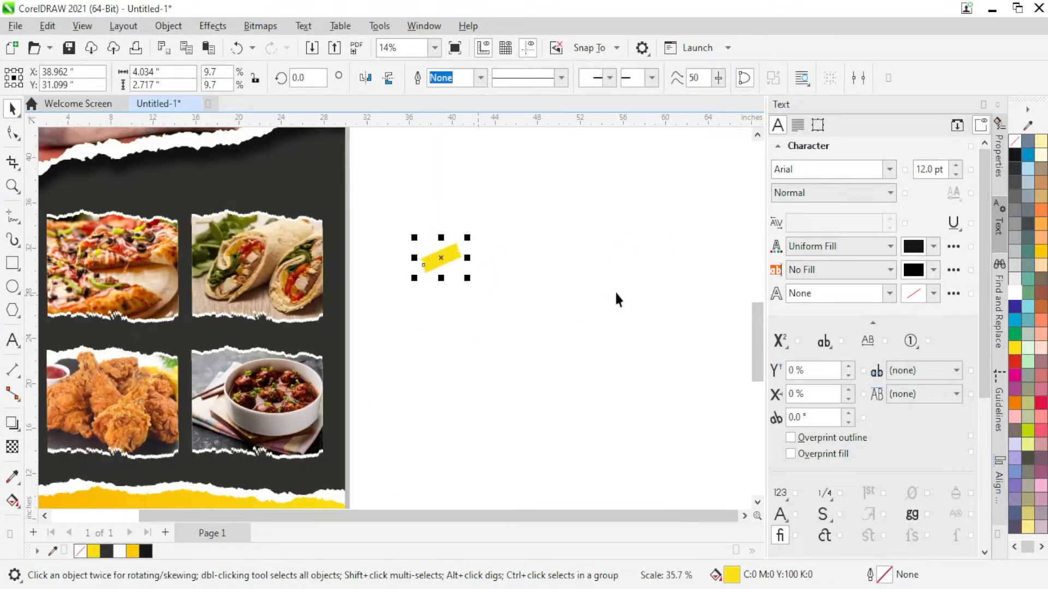
pyautogui.scroll(-1, 628, 303)
pyautogui.scroll(2, 230, 240)
pyautogui.moveTo(608, 280); pyautogui.dragTo(161, 237)
pyautogui.scroll(4, 149, 240)
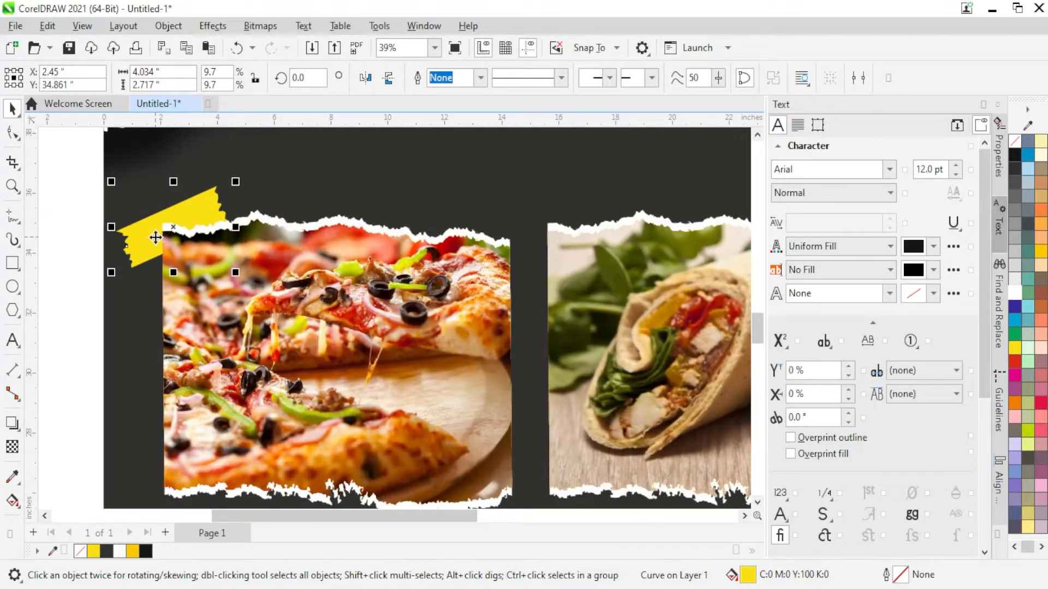
# Apply a uniform transparency of 10 to the yellow tape strip
pyautogui.click(12, 447)
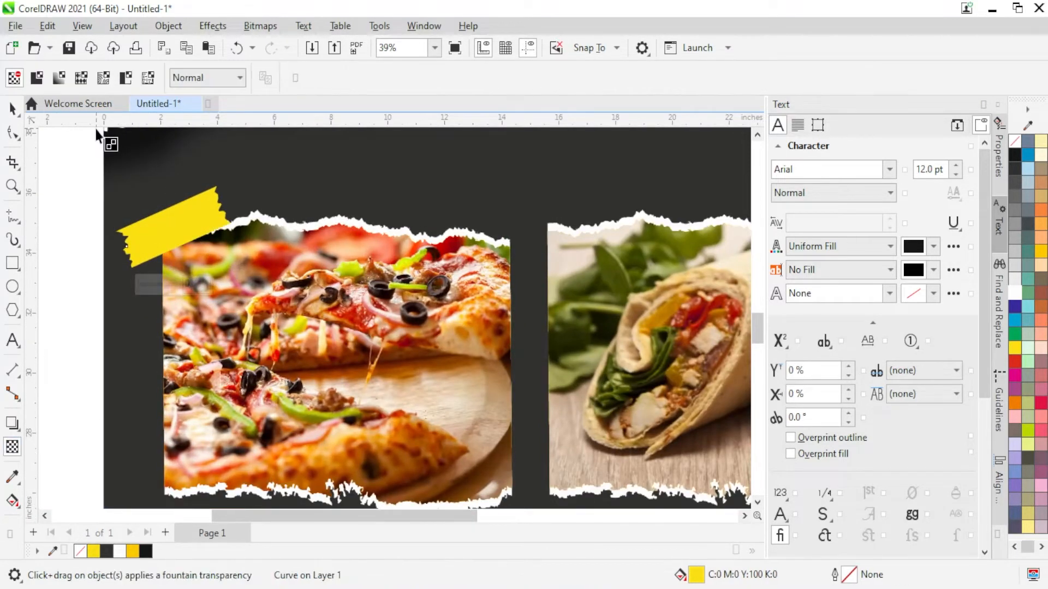
pyautogui.click(36, 77)
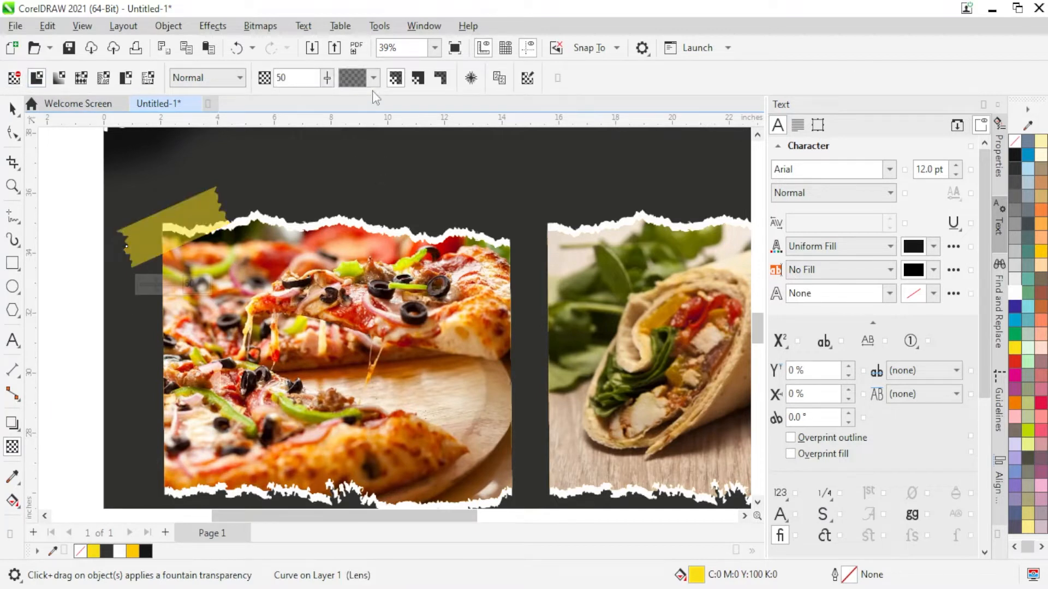
pyautogui.write('80')
pyautogui.press('Return')
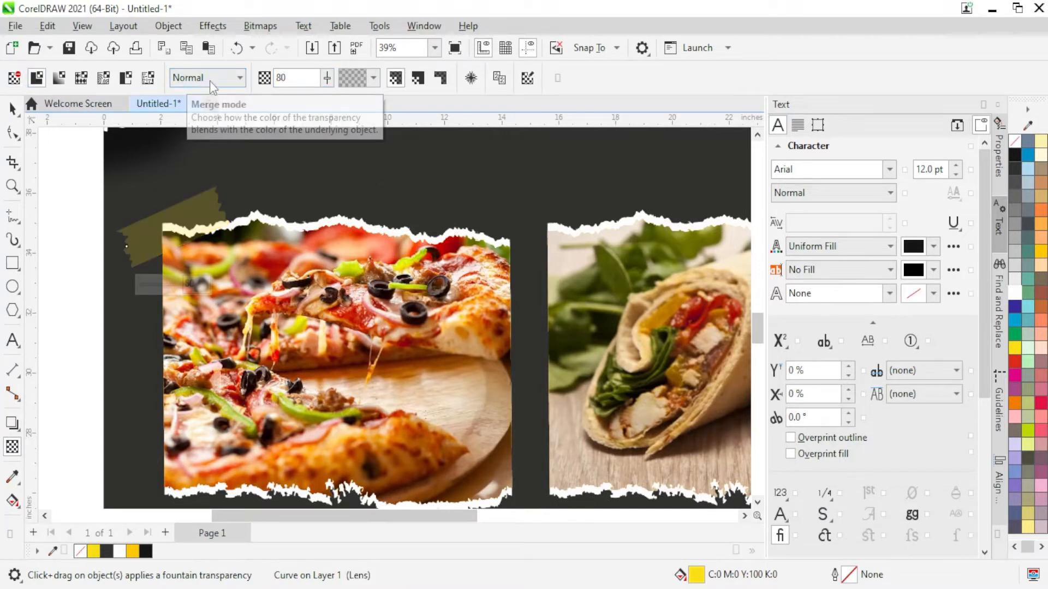
pyautogui.write('20')
pyautogui.press('Return')
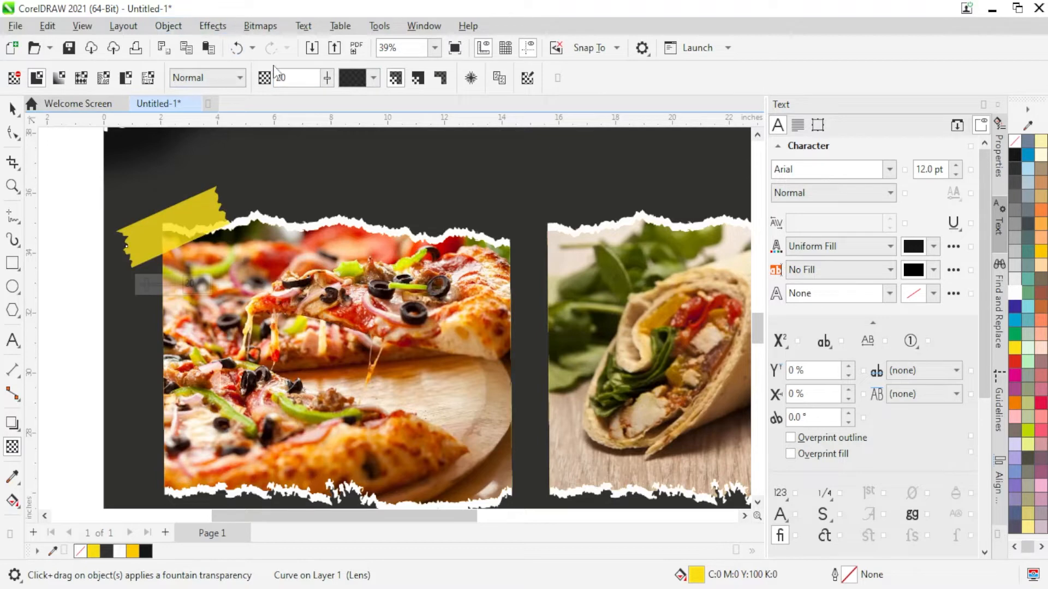
pyautogui.write('10')
pyautogui.press('Return')
# Place copies of the tape, mirrored where needed, on the outer and inner corners of the four food photos
pyautogui.scroll(-1, 153, 180)
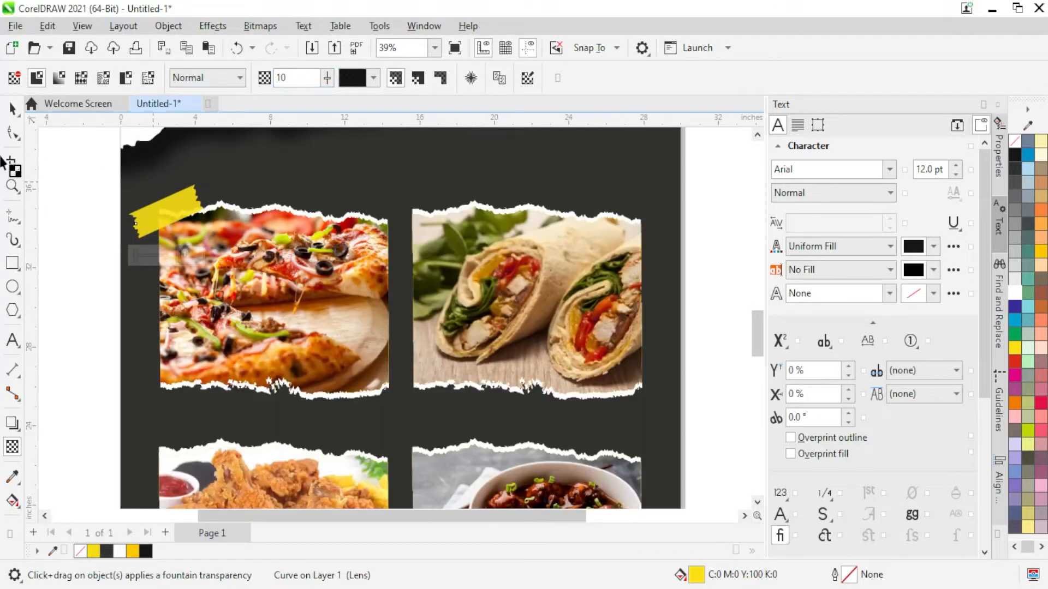
pyautogui.click(15, 115)
pyautogui.moveTo(170, 212); pyautogui.dragTo(405, 390)
pyautogui.scroll(-1, 567, 259)
pyautogui.scroll(1, 429, 399)
pyautogui.moveTo(514, 275); pyautogui.dragTo(508, 359)
pyautogui.scroll(-2, 508, 359)
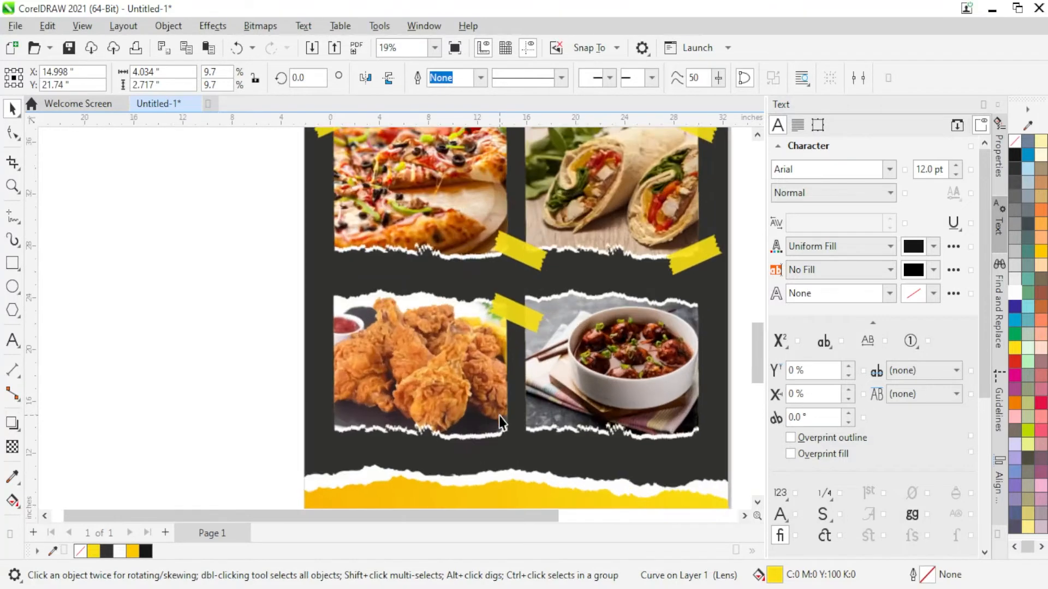
pyautogui.scroll(2, 499, 416)
pyautogui.moveTo(513, 278); pyautogui.dragTo(597, 443)
pyautogui.scroll(-1, 289, 441)
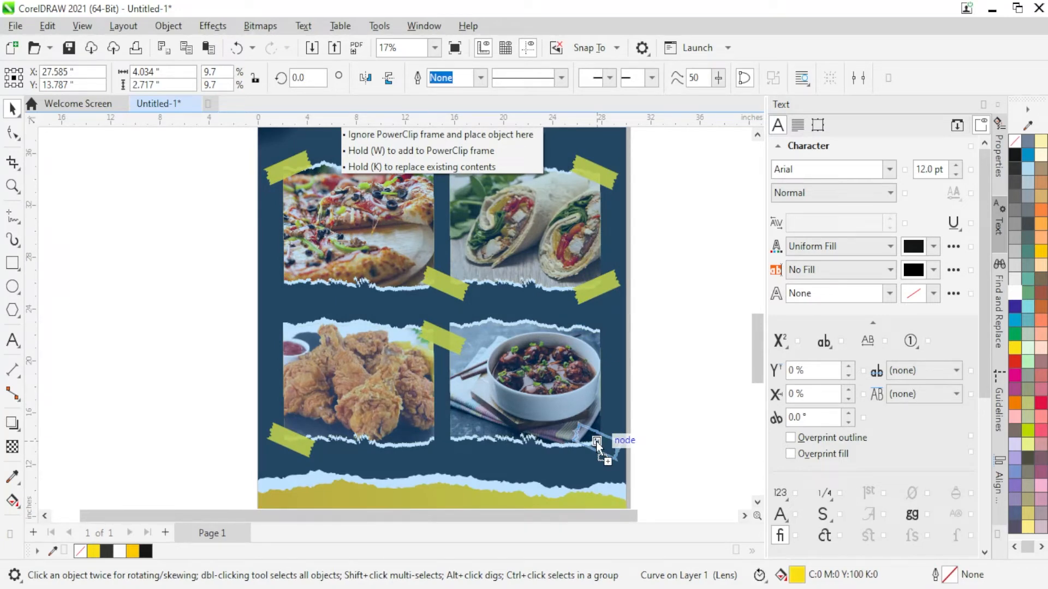
# Put a horizontally mirrored tape on the chicken photo's upper-left corner and move its lower-left tape to the meatball photo's bottom edge
pyautogui.moveTo(595, 440); pyautogui.dragTo(293, 336)
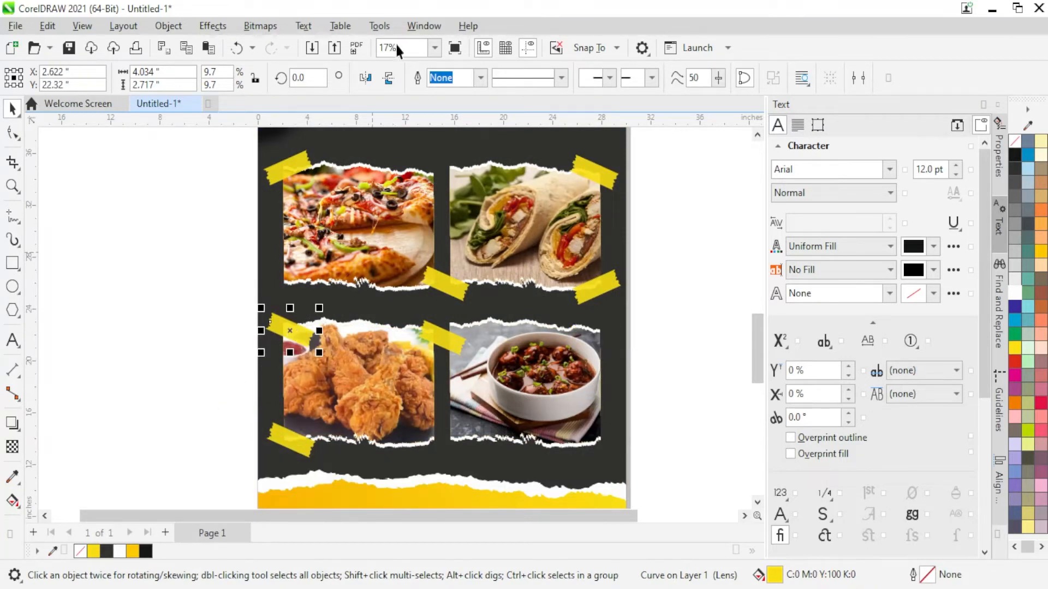
pyautogui.click(364, 79)
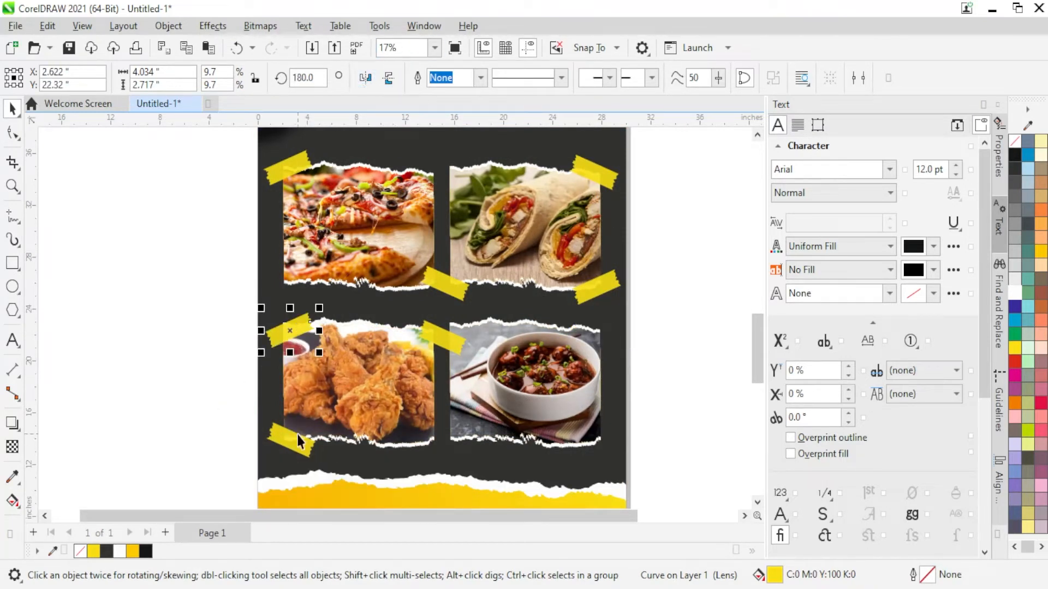
pyautogui.moveTo(296, 433); pyautogui.dragTo(520, 445)
pyautogui.press('Escape')
pyautogui.scroll(-2, 446, 306)
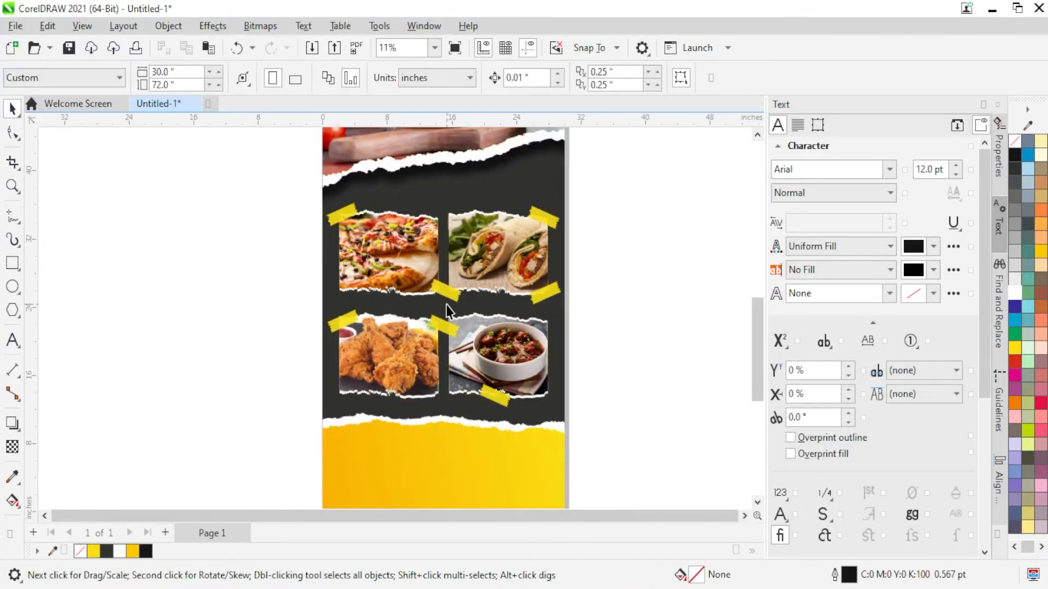
# Move the chicken photo's upper-right tape to its bottom edge and copy a tape onto the meatball photo's upper-right corner
pyautogui.moveTo(433, 345); pyautogui.dragTo(380, 414)
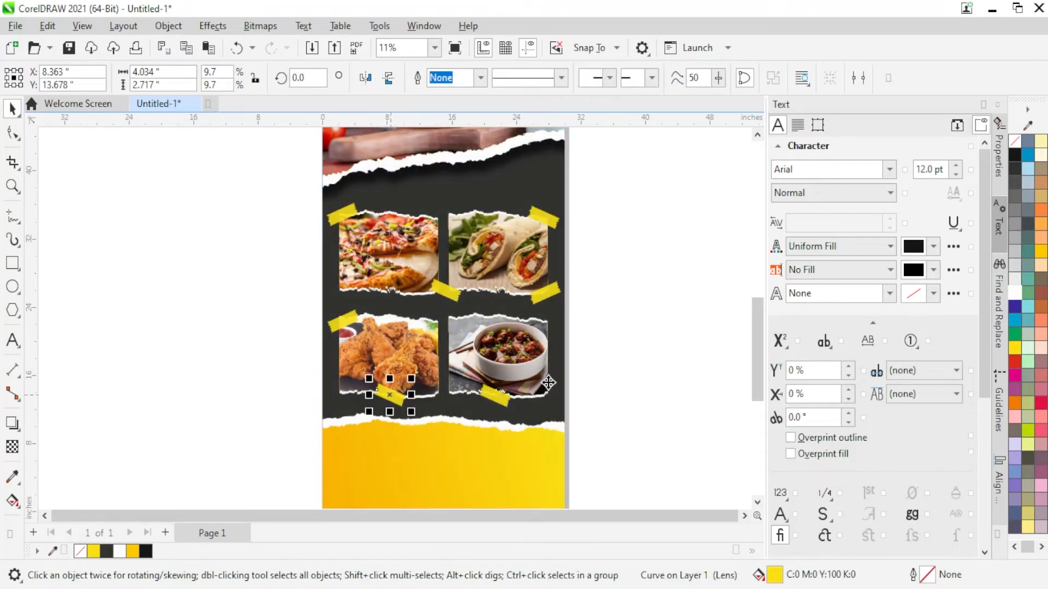
pyautogui.scroll(1, 482, 323)
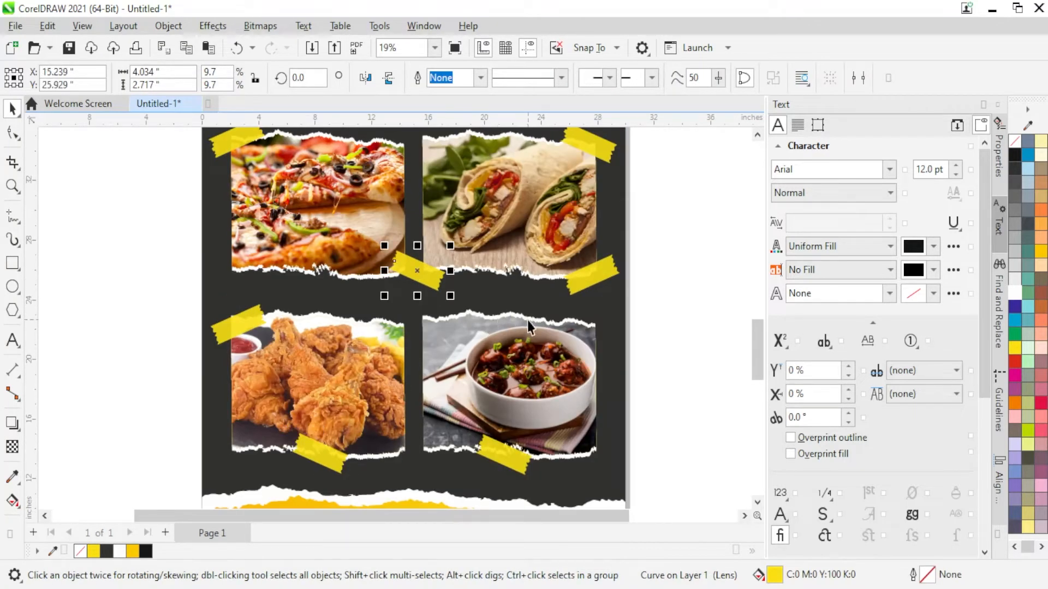
pyautogui.moveTo(440, 288); pyautogui.dragTo(591, 342)
pyautogui.scroll(2, 615, 353)
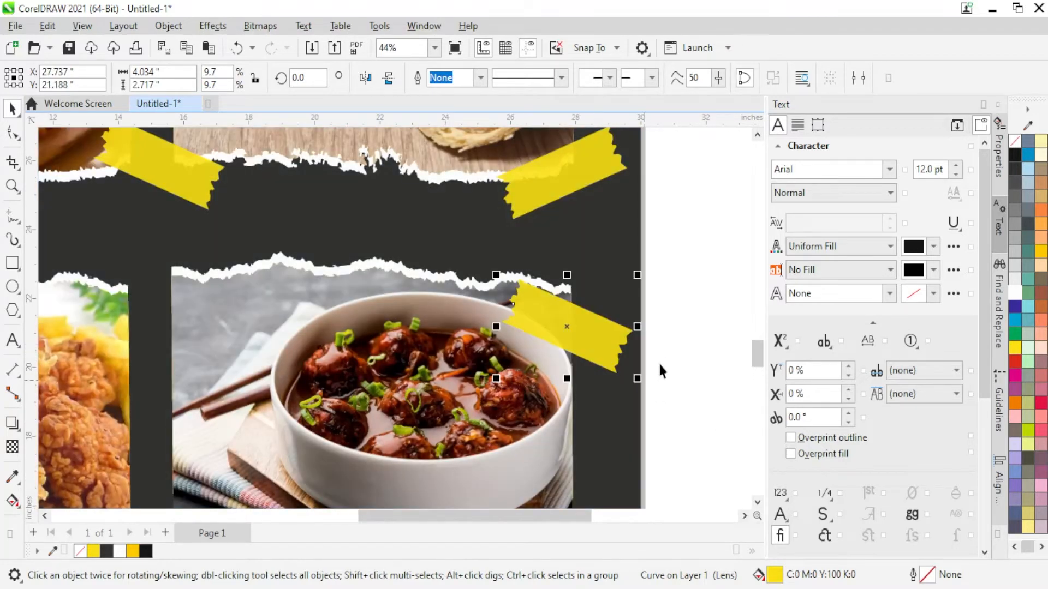
pyautogui.scroll(-1, 646, 329)
pyautogui.click(716, 328)
pyautogui.scroll(-4, 550, 316)
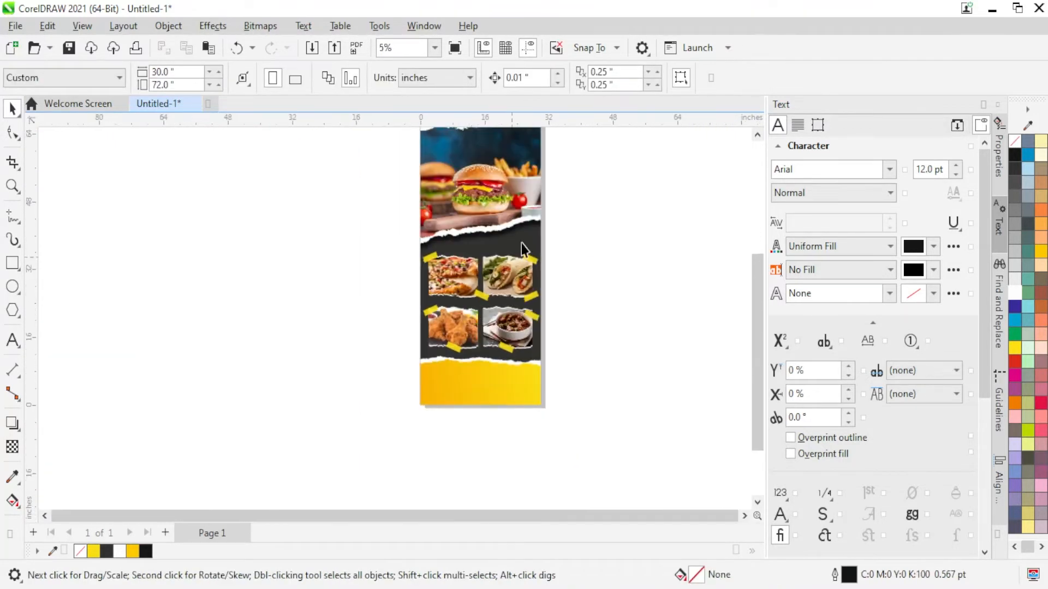
# Draw a golden-yellow circle about 10.073 in wide without outline and place it over the torn edge below the burger's right side
pyautogui.scroll(1, 545, 211)
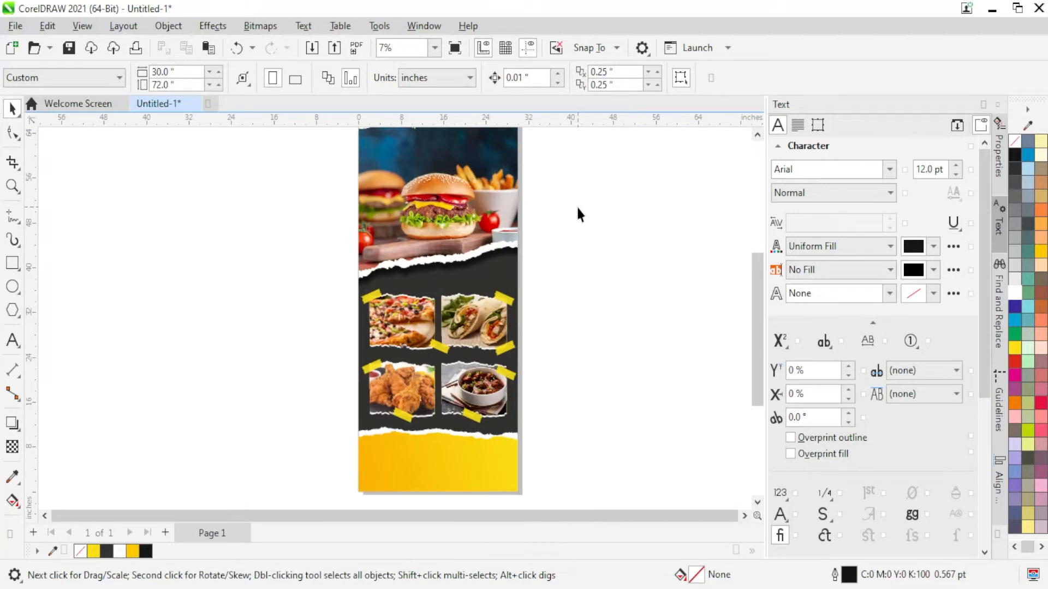
pyautogui.scroll(1, 526, 165)
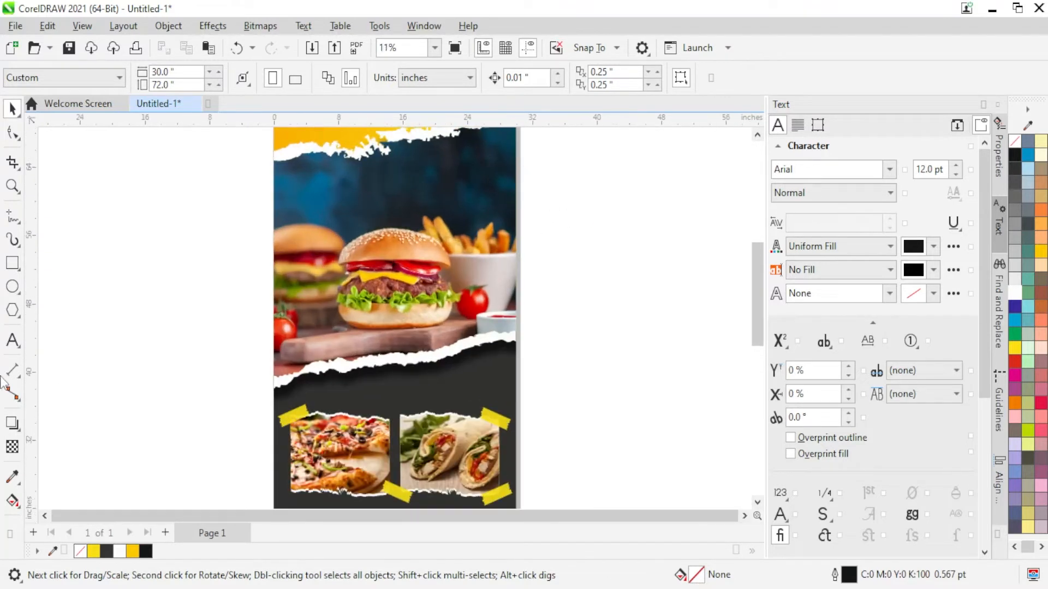
pyautogui.press('F7')
pyautogui.moveTo(192, 320); pyautogui.dragTo(232, 363)
pyautogui.click(12, 109)
pyautogui.moveTo(189, 320); pyautogui.dragTo(460, 348)
pyautogui.click(1041, 252)
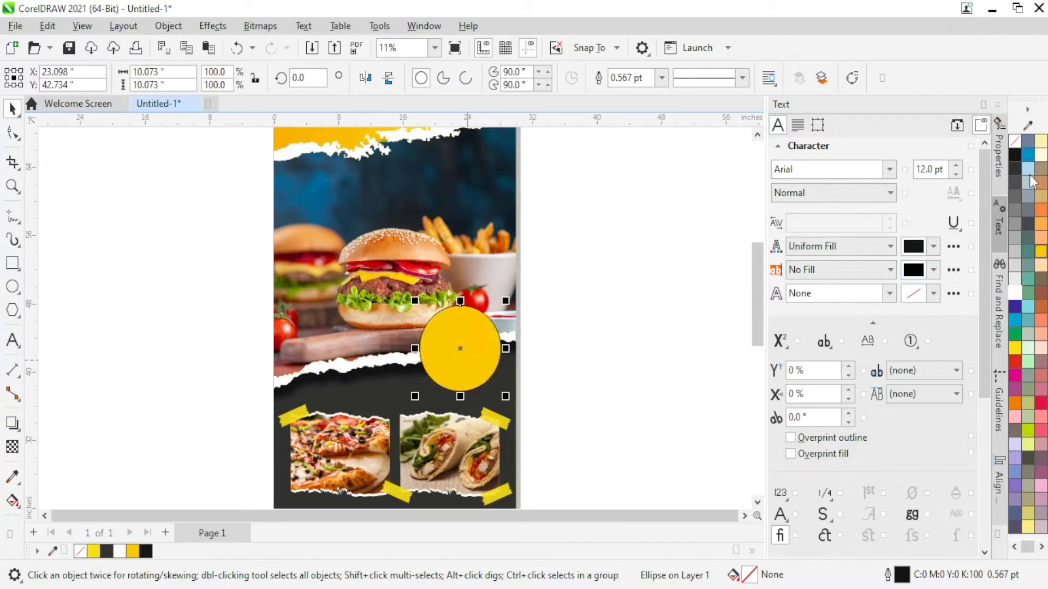
pyautogui.rightClick(1014, 142)
pyautogui.click(959, 150)
pyautogui.click(578, 375)
# Add a concentric circle about 10.493 in wide with 90% black fill behind the yellow circle as a dark rim
pyautogui.scroll(2, 490, 388)
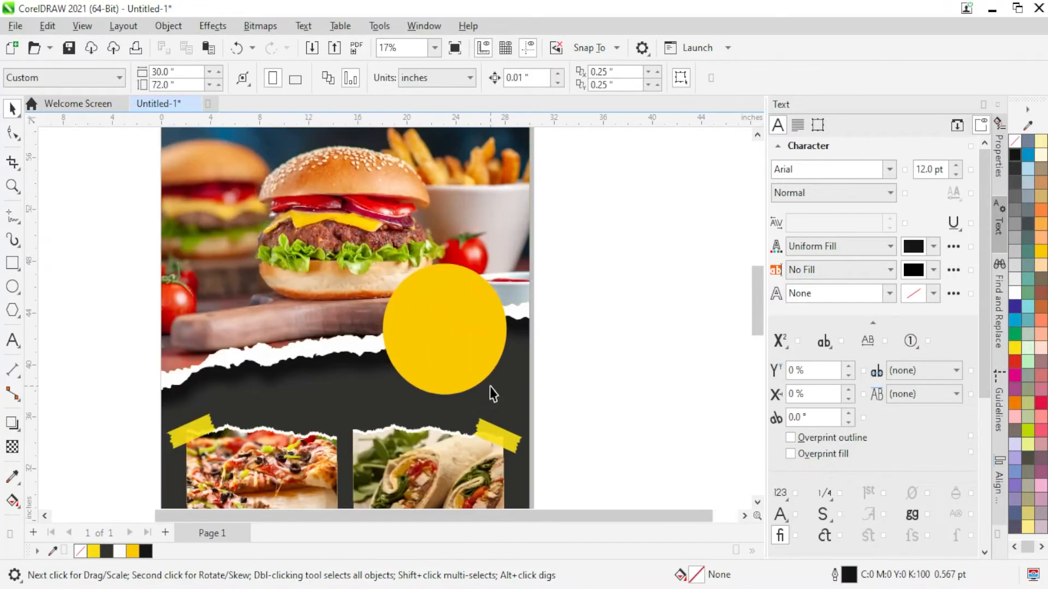
pyautogui.click(480, 344)
pyautogui.moveTo(484, 336); pyautogui.dragTo(646, 357)
pyautogui.hotkey('ctrl', 'z')
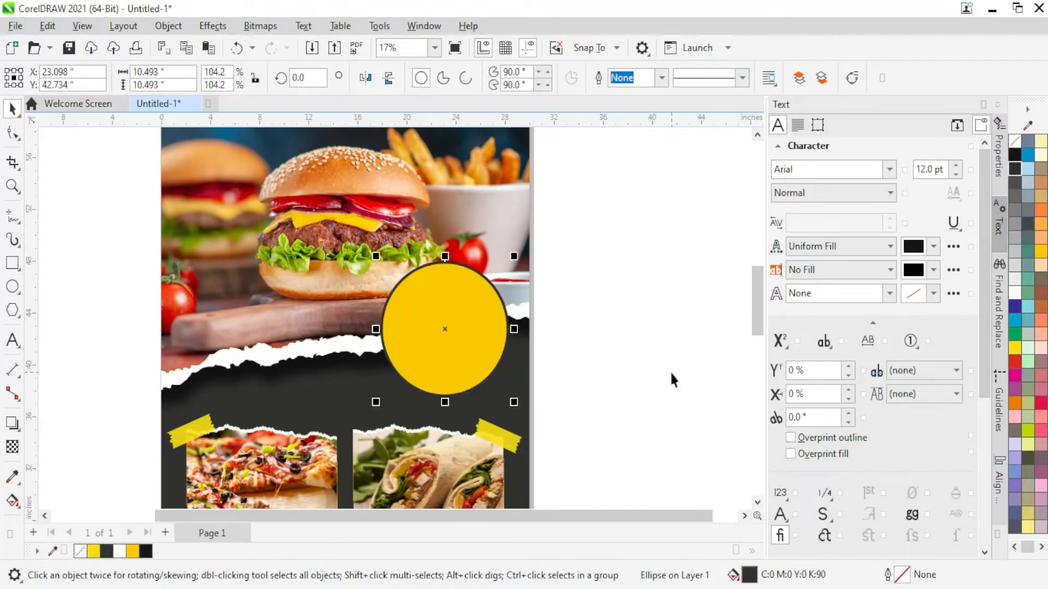
pyautogui.click(535, 359)
pyautogui.scroll(-3, 536, 352)
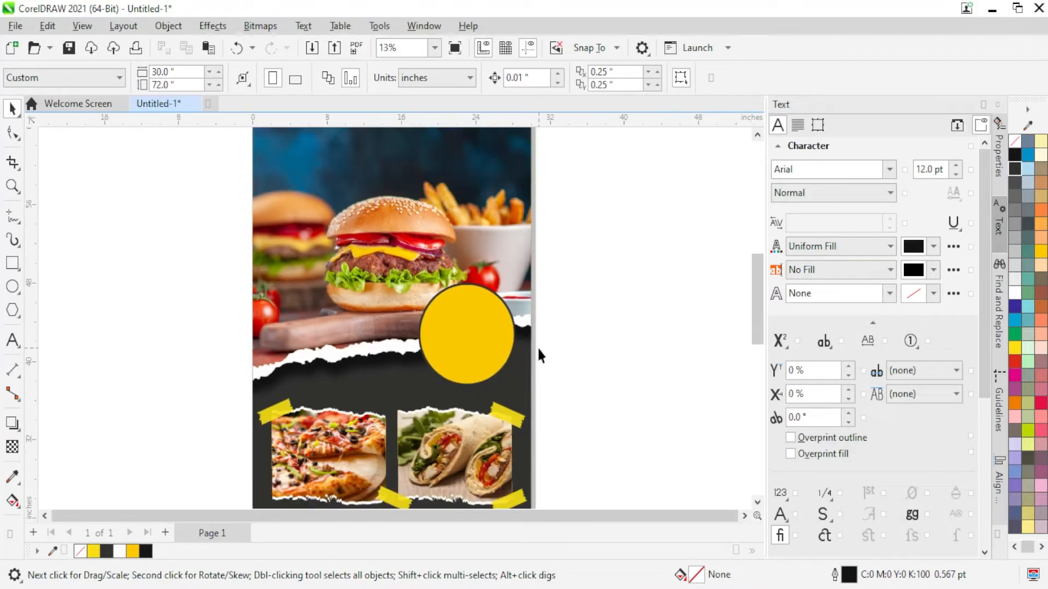
# Draw a circle about 12.022 in wide beside the banner and copy it twice to form three mutually overlapping circles
pyautogui.scroll(2, 542, 322)
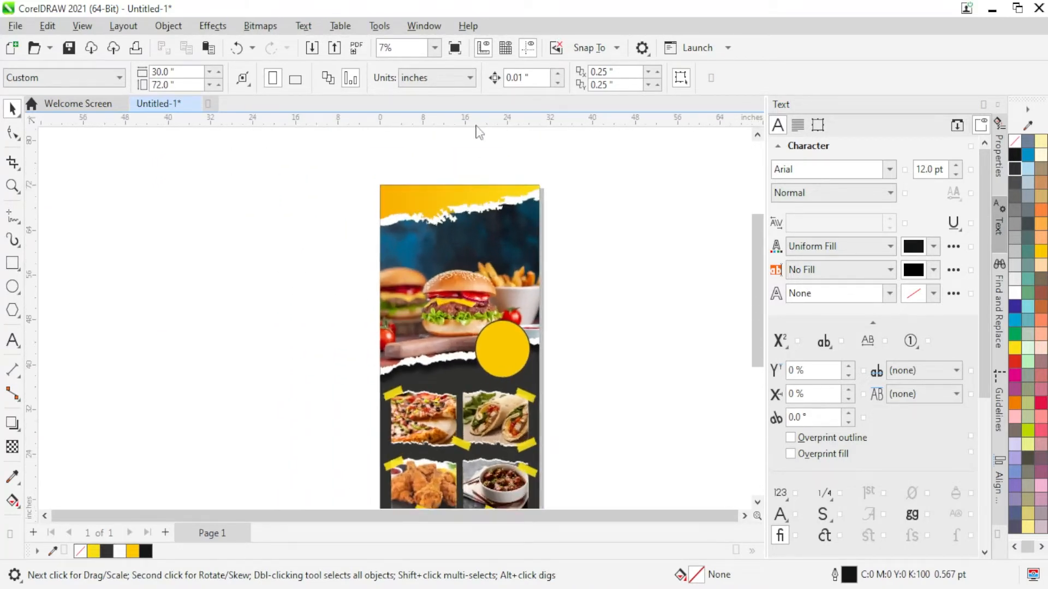
pyautogui.click(13, 287)
pyautogui.moveTo(141, 271); pyautogui.dragTo(183, 317)
pyautogui.press('space')
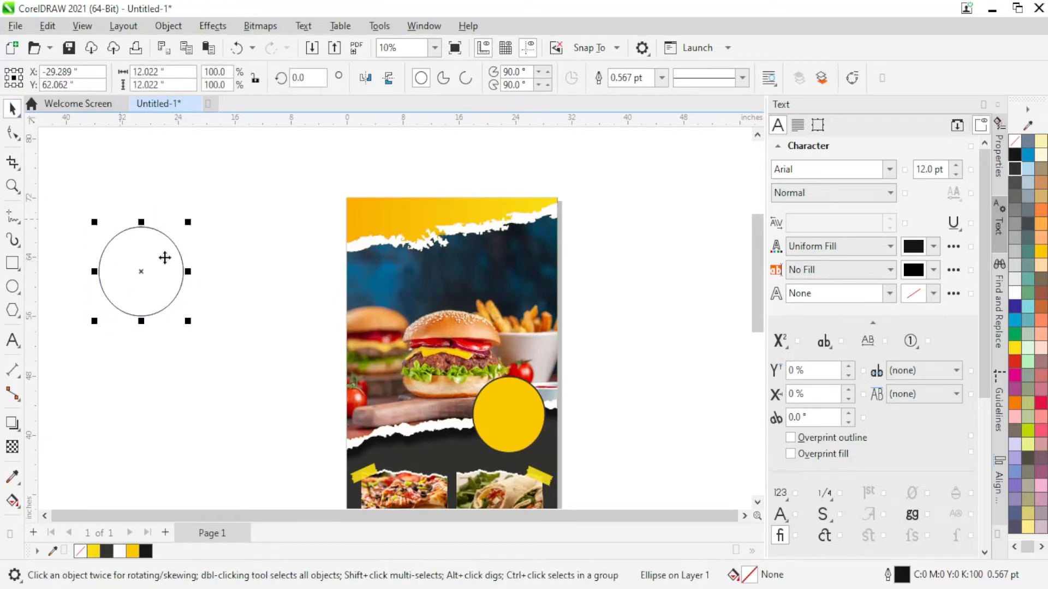
pyautogui.scroll(2, 140, 271)
pyautogui.moveTo(141, 269); pyautogui.dragTo(186, 348)
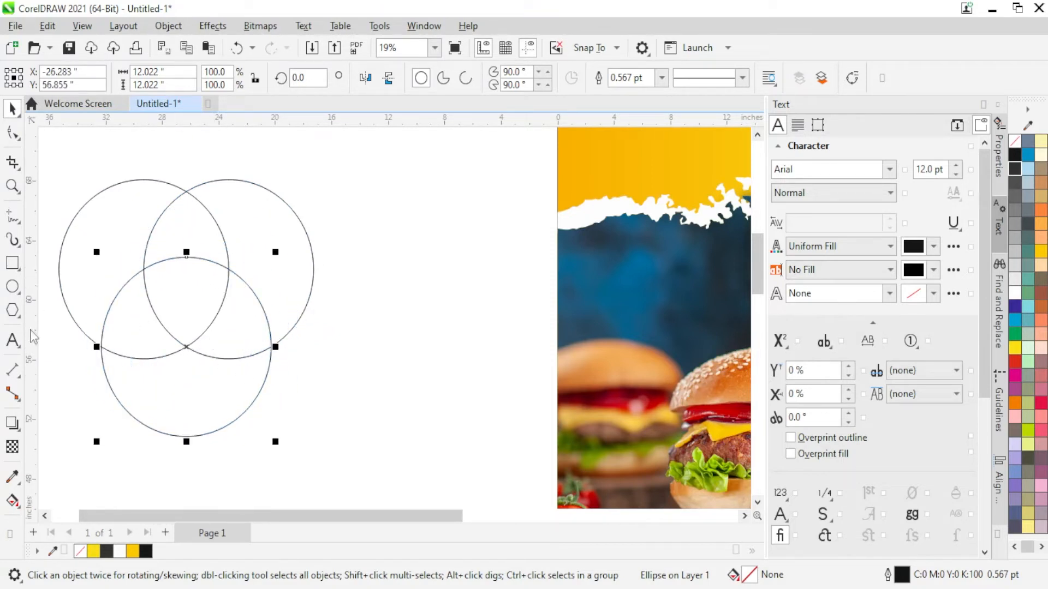
# Create a shield from the circles' common overlap with Smart Fill and move it clear of the circles
pyautogui.click(11, 507)
pyautogui.click(54, 517)
pyautogui.click(169, 330)
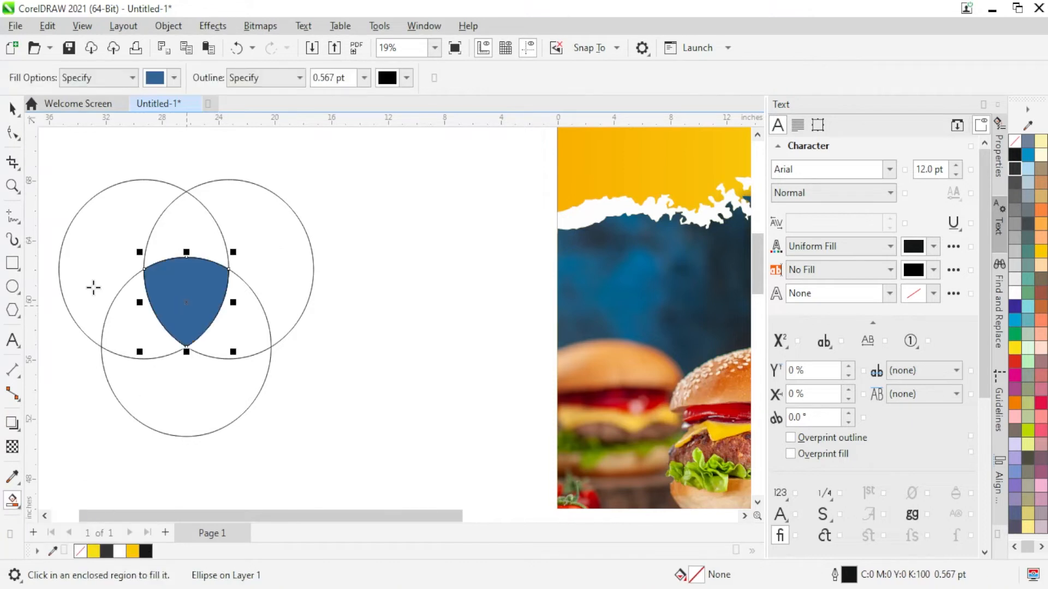
pyautogui.click(11, 112)
pyautogui.moveTo(182, 312); pyautogui.dragTo(411, 349)
# Delete the three construction circles
pyautogui.click(284, 330)
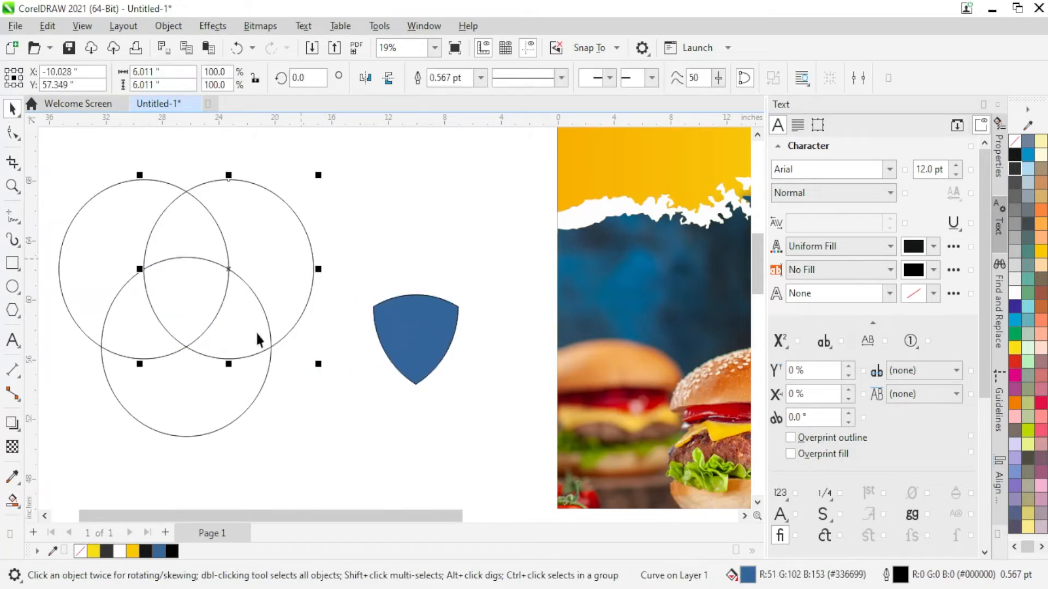
pyautogui.press('Delete')
pyautogui.click(234, 316)
pyautogui.press('Delete')
pyautogui.click(229, 269)
pyautogui.press('Delete')
# Remove the shield's outline, scale it to about 2.408 in, and place it in the banner's upper-left yellow corner
pyautogui.click(449, 328)
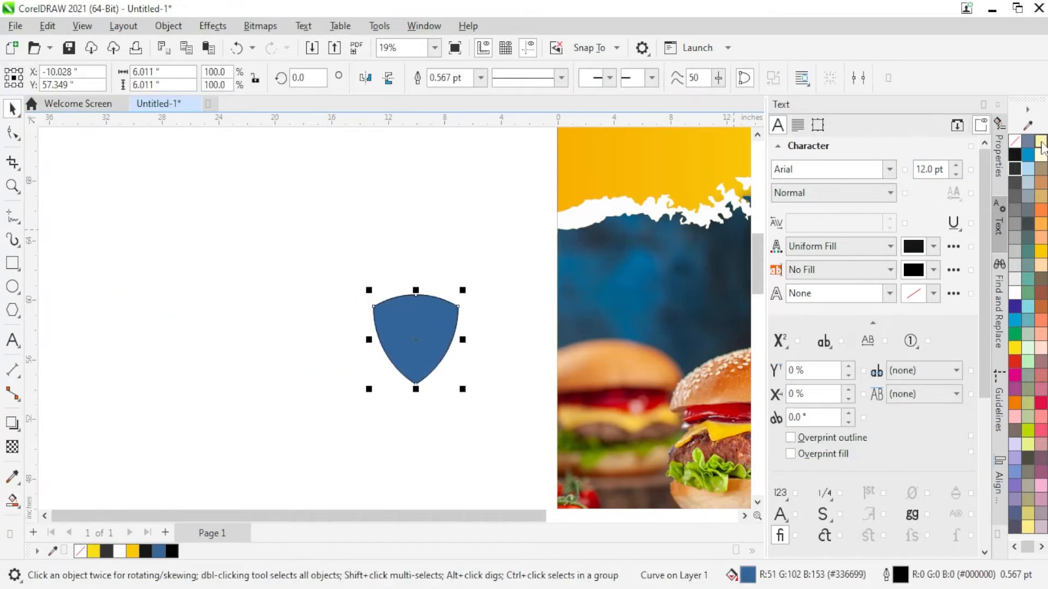
pyautogui.rightClick(1014, 143)
pyautogui.moveTo(463, 389); pyautogui.dragTo(412, 348)
pyautogui.moveTo(391, 313); pyautogui.dragTo(584, 158)
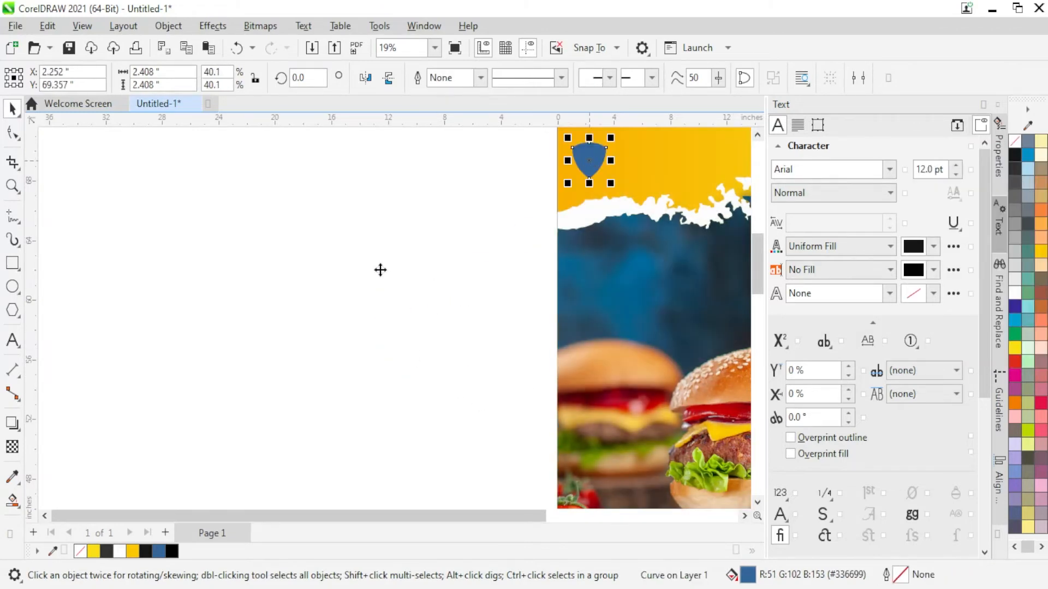
# Enlarge the shield in the banner's upper-left corner to about 3.262 in wide and high
pyautogui.scroll(-1, 378, 269)
pyautogui.scroll(4, 524, 208)
pyautogui.moveTo(407, 275); pyautogui.dragTo(418, 287)
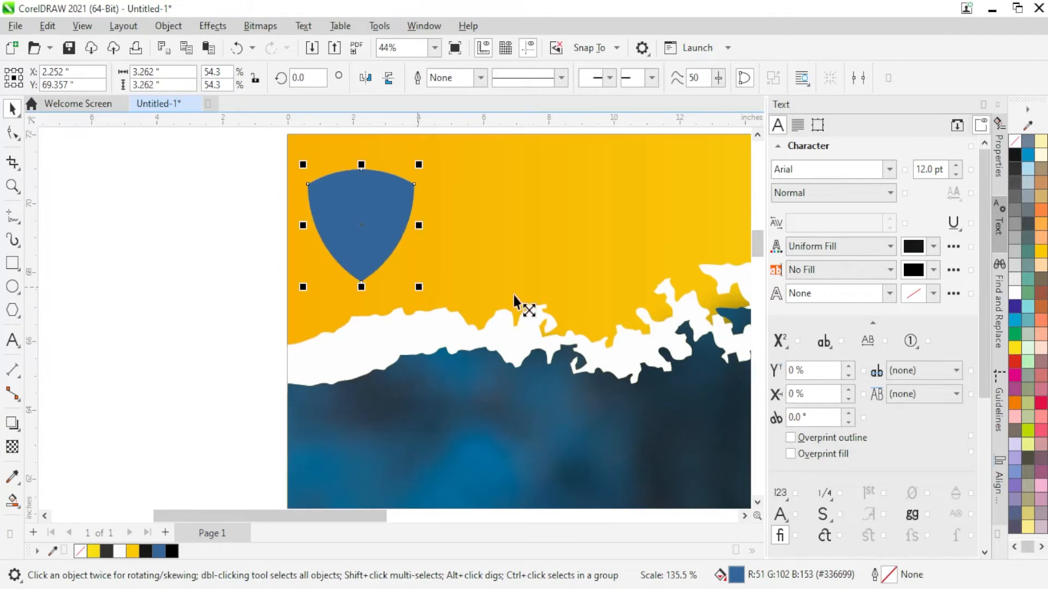
# Fill the shield in the banner's upper-left corner with black
pyautogui.click(1016, 166)
pyautogui.click(213, 243)
pyautogui.scroll(-2, 249, 259)
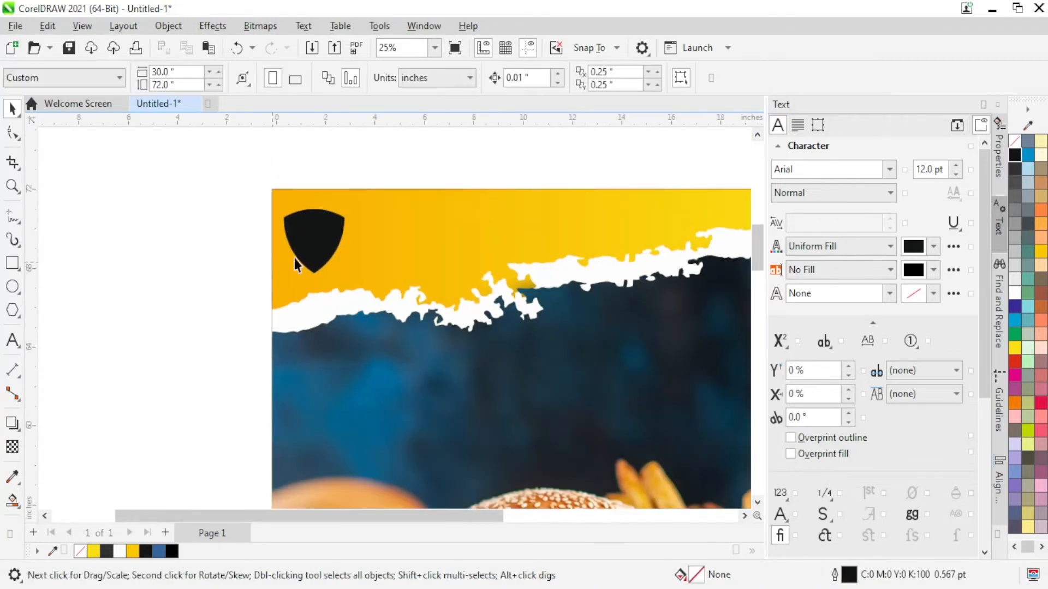
# Add the text "Your Logo Here" in Arial, enlarge it to about 34.5 pt and place it just right of the shield
pyautogui.scroll(2, 343, 224)
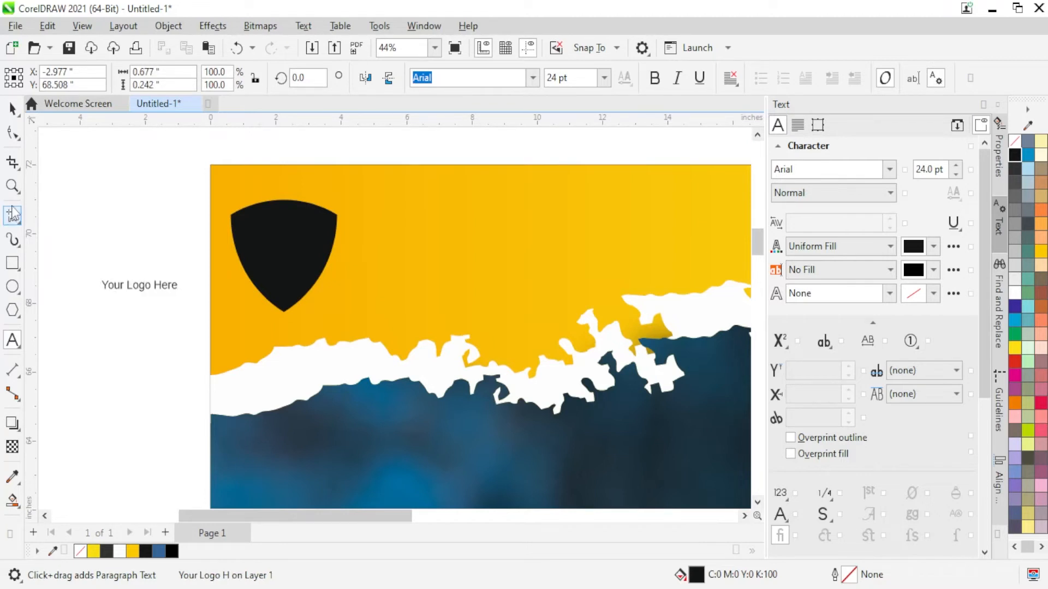
pyautogui.press('space')
pyautogui.moveTo(187, 300); pyautogui.dragTo(428, 225)
# Break the "Your Logo Here" text into three lines with one word on each
pyautogui.click(389, 227)
pyautogui.doubleClick(389, 225)
pyautogui.press('BackSpace')
pyautogui.press('Return')
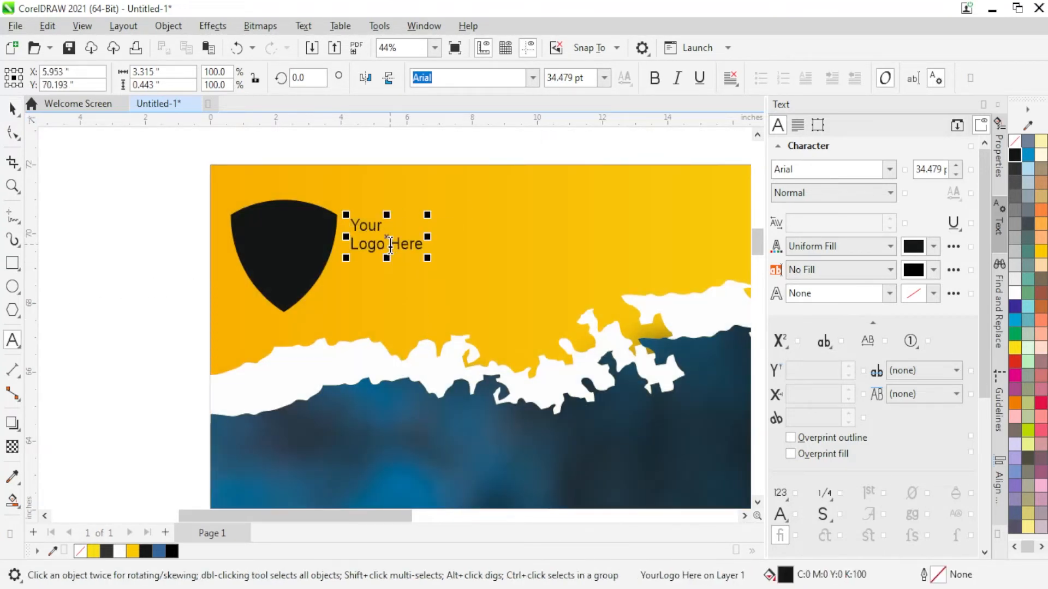
pyautogui.press('Return')
pyautogui.click(14, 107)
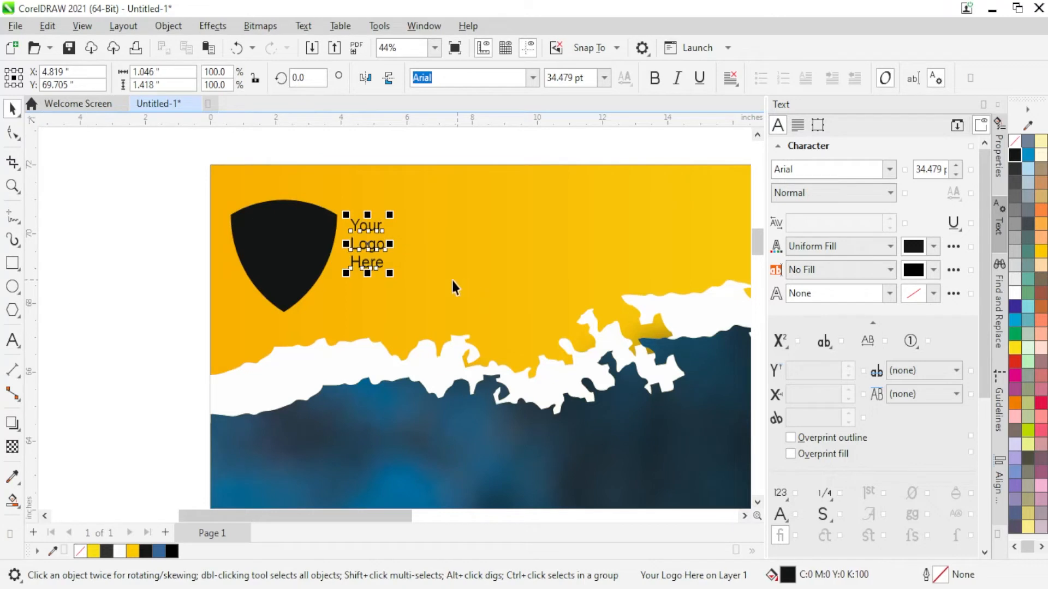
# Enlarge the three-line logo text to about 58.92 pt, make it Bold, and position it beside the shield
pyautogui.moveTo(414, 295); pyautogui.dragTo(437, 304)
pyautogui.moveTo(387, 254); pyautogui.dragTo(389, 256)
pyautogui.click(831, 194)
pyautogui.click(830, 237)
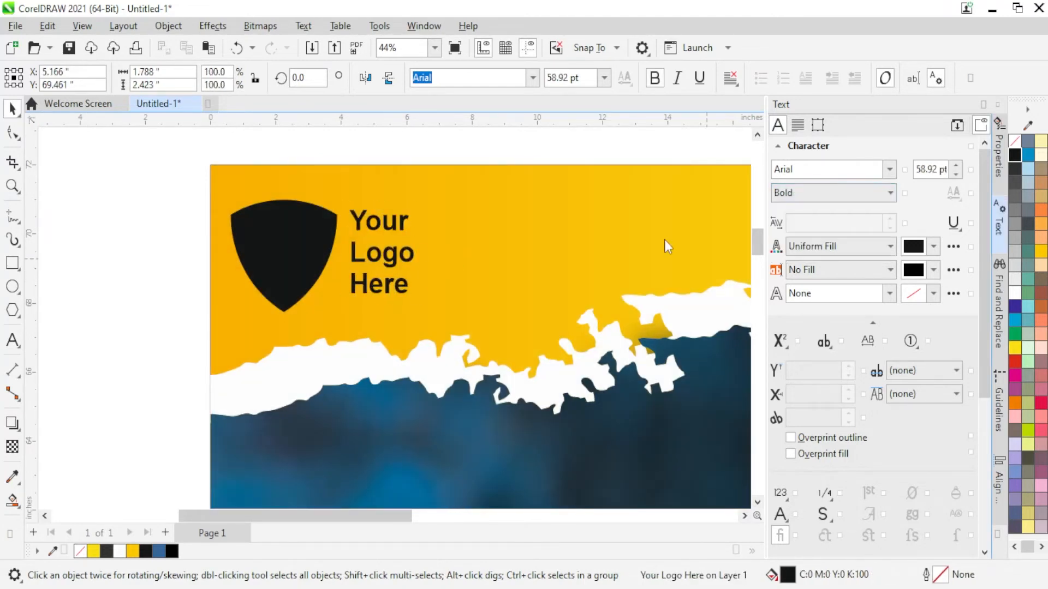
pyautogui.click(169, 240)
pyautogui.click(301, 246)
pyautogui.moveTo(385, 235); pyautogui.dragTo(377, 225)
pyautogui.scroll(1, 276, 233)
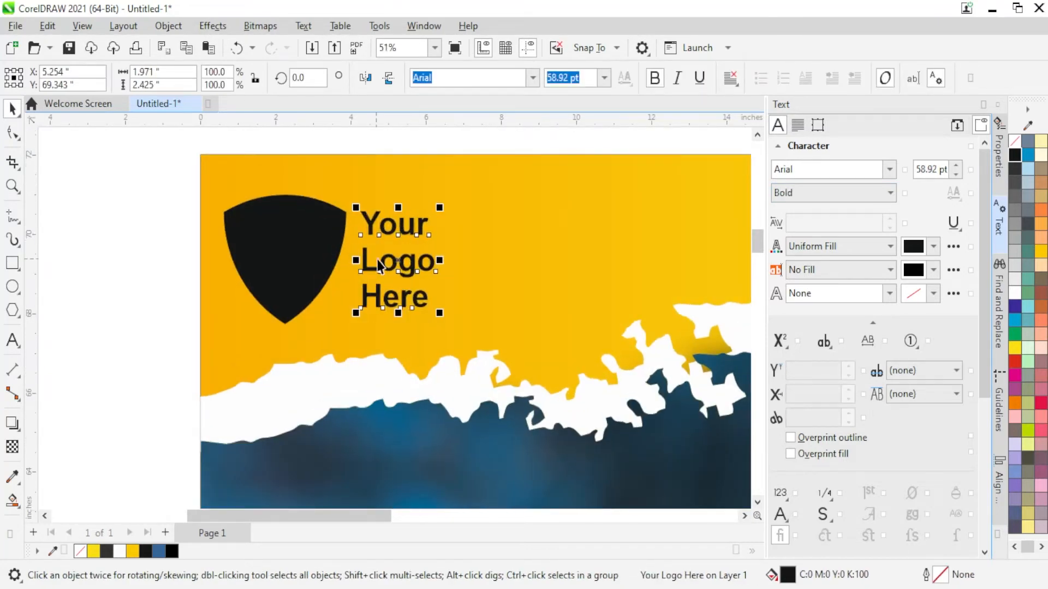
# Duplicate the logo text outside the banner, replace the copy's wording with "Logo" and apply All Caps
pyautogui.moveTo(387, 261); pyautogui.dragTo(139, 281)
pyautogui.doubleClick(139, 281)
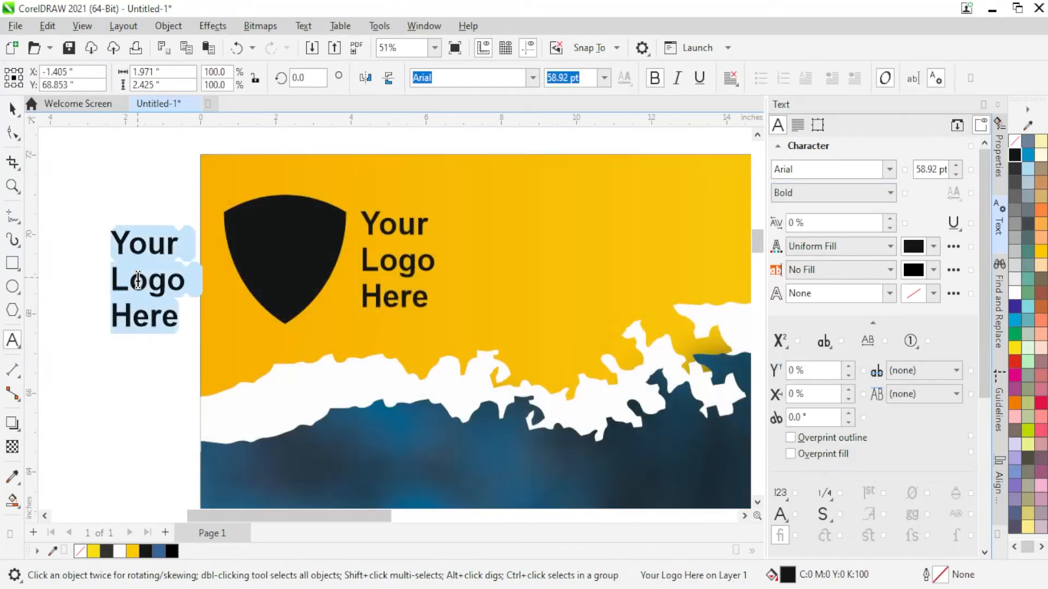
pyautogui.write('Log')
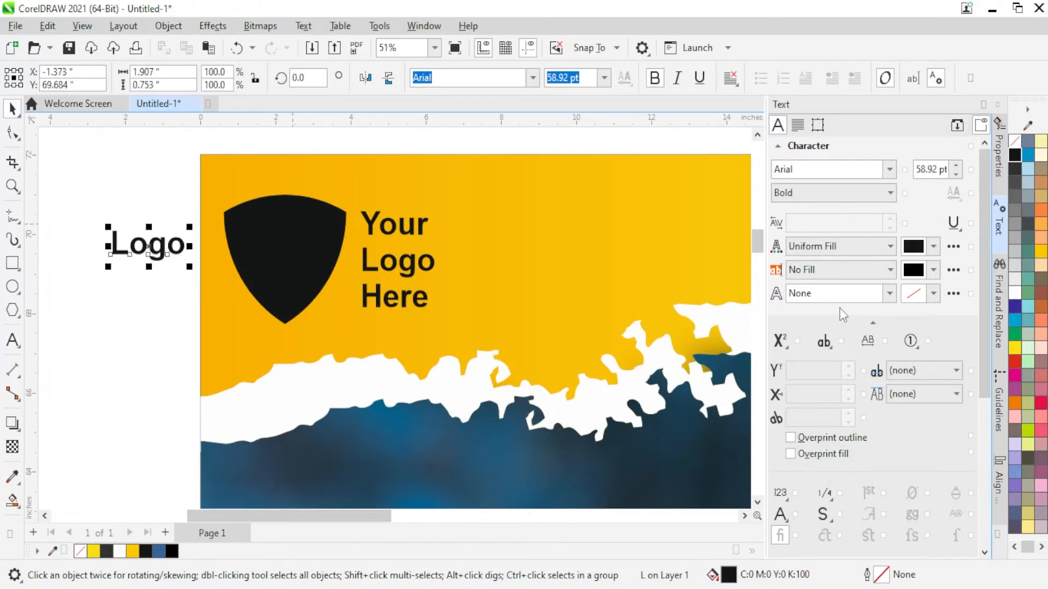
pyautogui.click(823, 341)
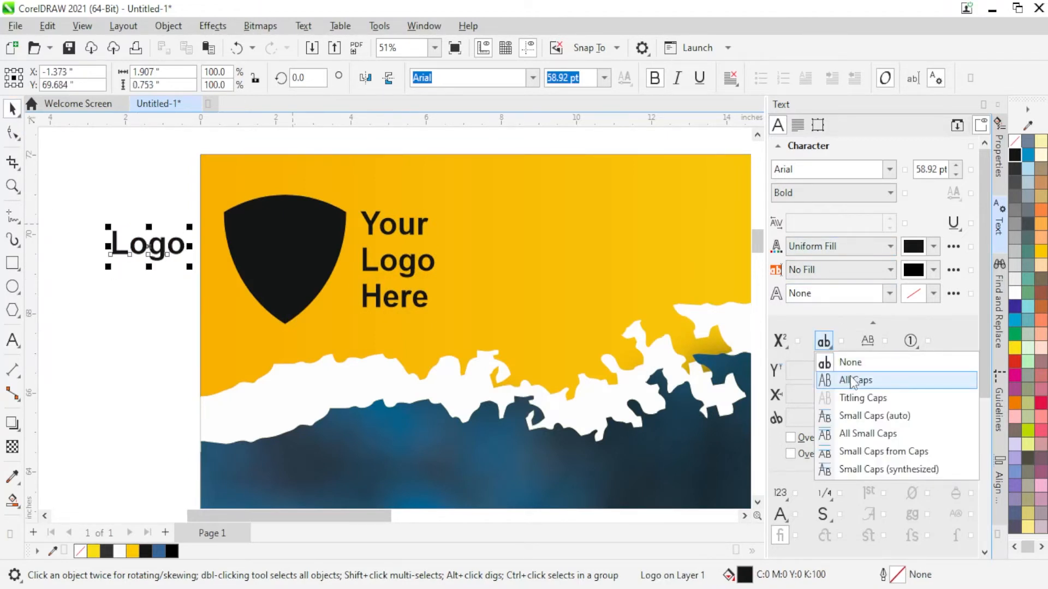
pyautogui.click(854, 380)
# Replace the all-caps copy's wording with "FAST FOOD" on two lines and center-align it
pyautogui.doubleClick(158, 233)
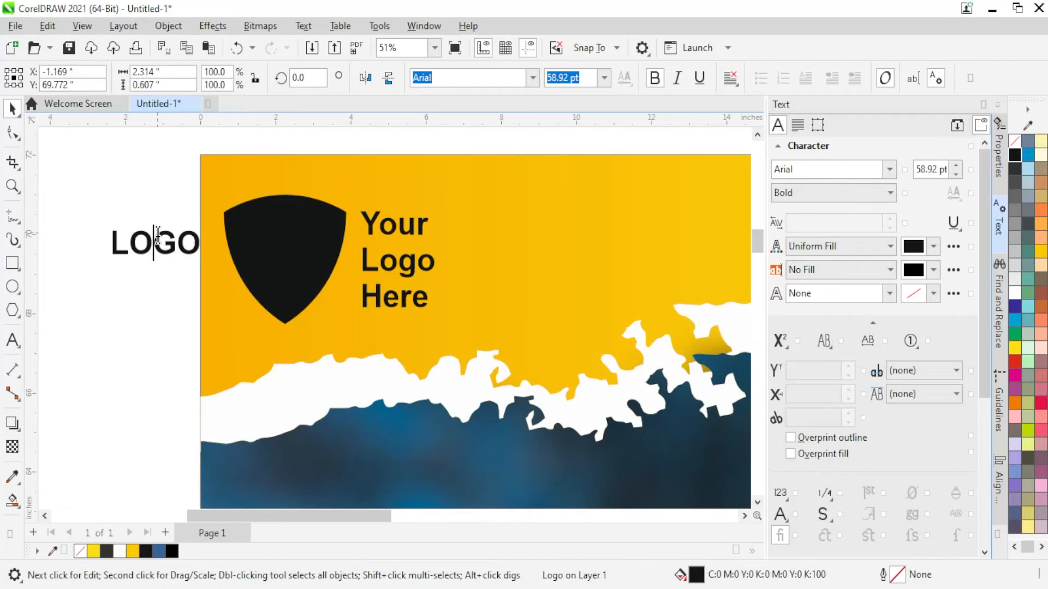
pyautogui.hotkey('ctrl', 'a')
pyautogui.write('FA')
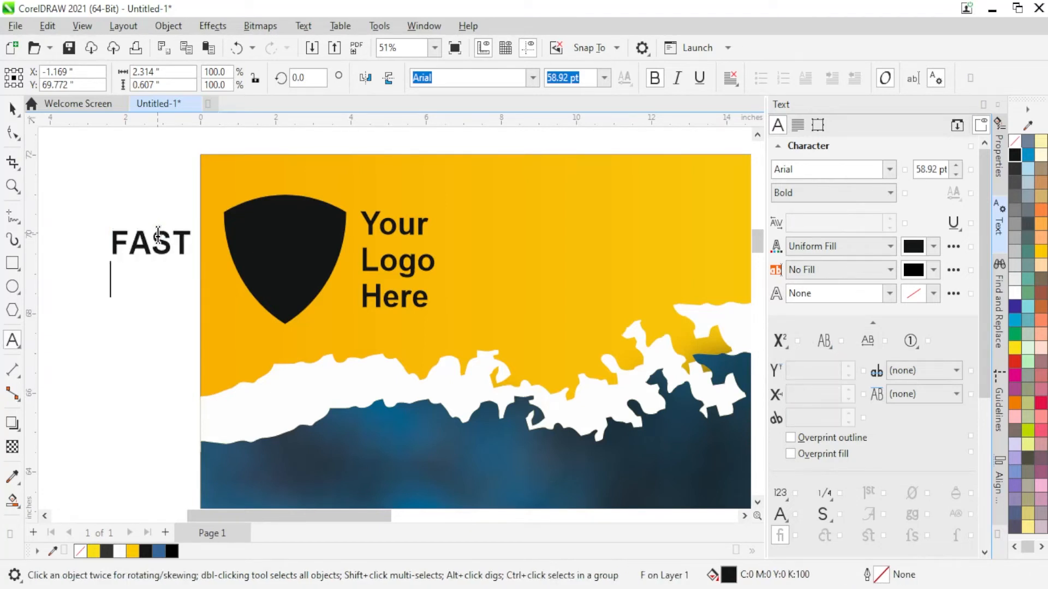
pyautogui.write('ST')
pyautogui.press('Return')
pyautogui.write('FOOD')
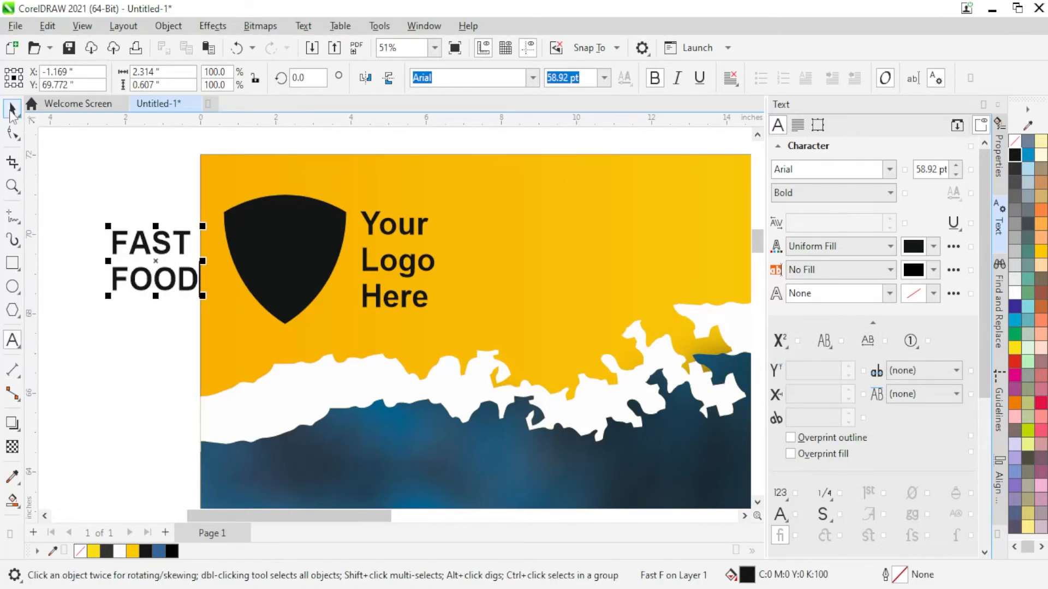
pyautogui.click(12, 109)
pyautogui.click(730, 77)
pyautogui.click(756, 133)
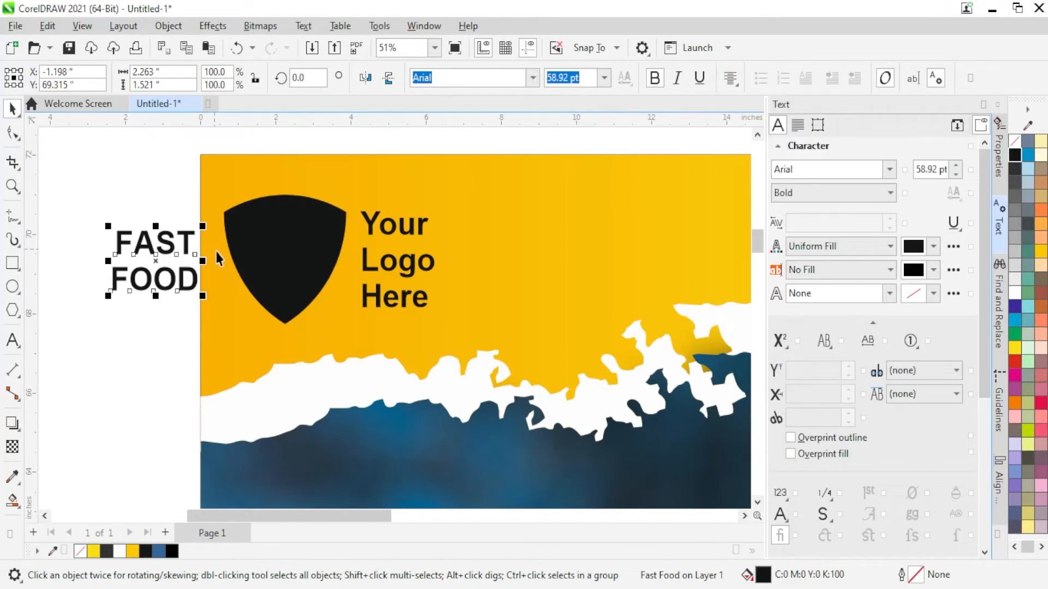
# Center the "FAST FOOD" text on the black shield and color it white
pyautogui.keyDown('shift'); pyautogui.click(286, 265); pyautogui.keyUp('shift')
pyautogui.press('c')
pyautogui.press('e')
pyautogui.click(311, 269)
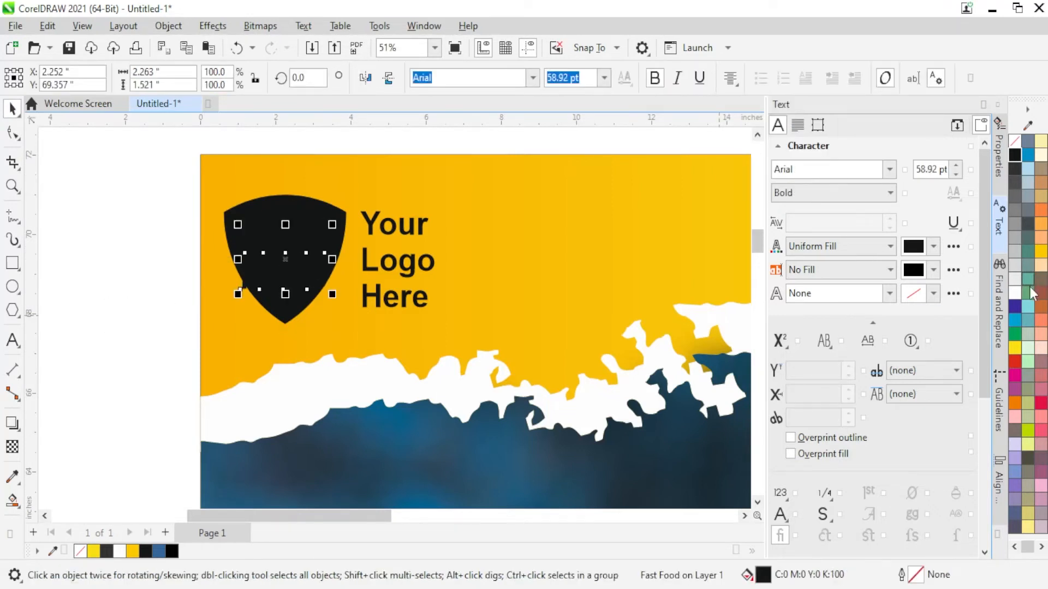
pyautogui.click(1015, 295)
# Move the "FAST FOOD" text up inside the shield to about Y 69.79 in
pyautogui.scroll(1, 275, 281)
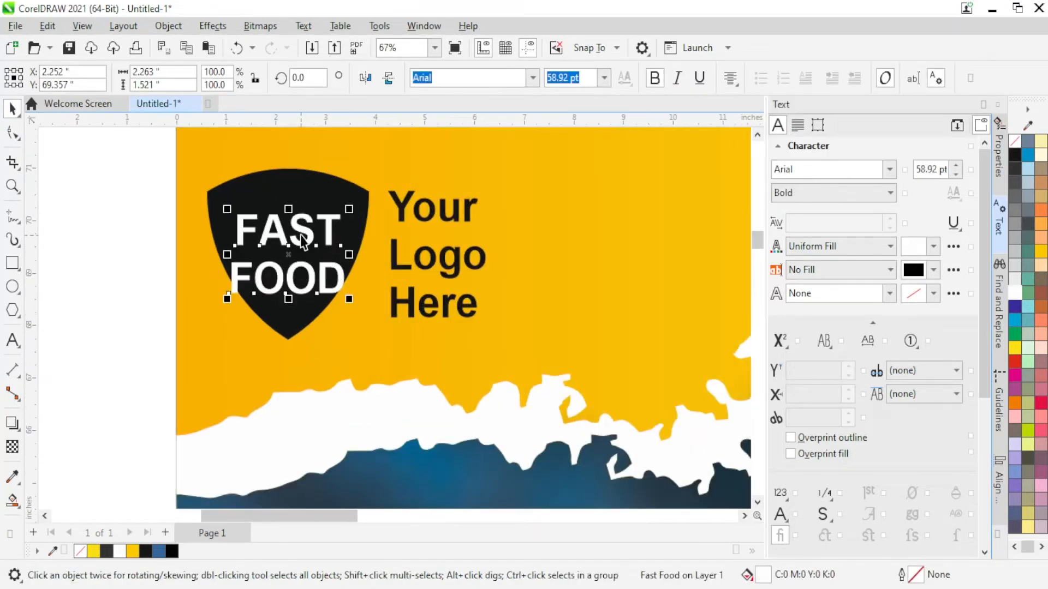
pyautogui.moveTo(302, 219); pyautogui.dragTo(302, 198)
pyautogui.scroll(-2, 360, 248)
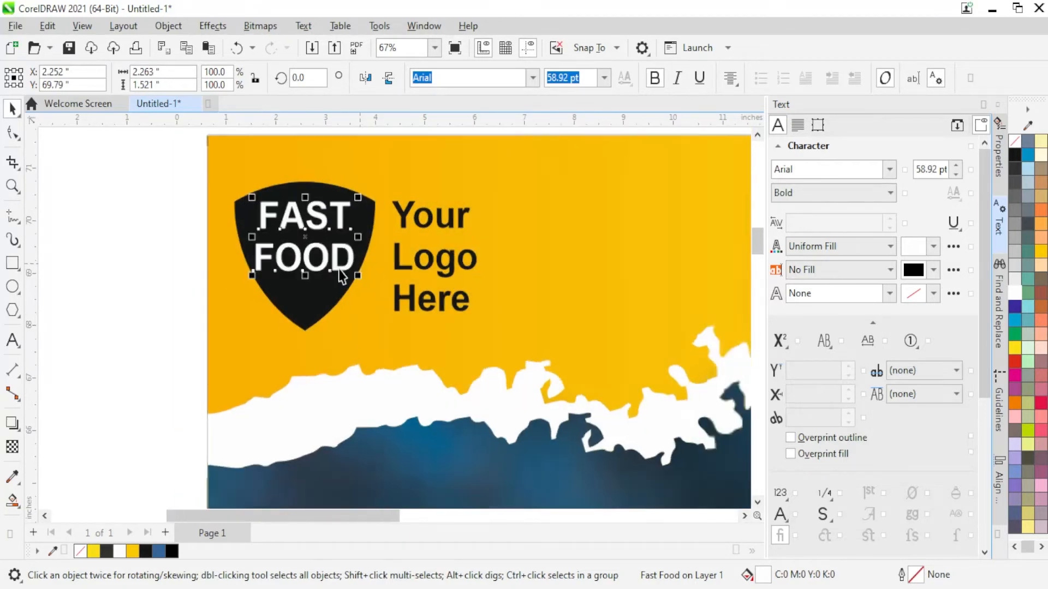
pyautogui.click(241, 222)
# Place a copy of the logo text beside the banner, enlarge it to about 263 pt and replace its wording with "30"
pyautogui.scroll(-5, 221, 207)
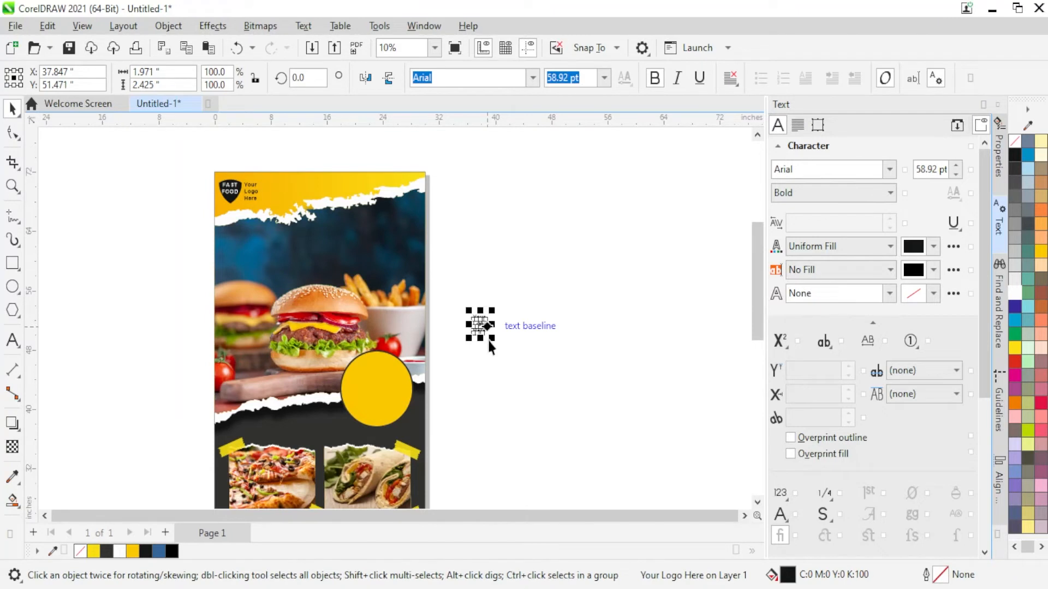
pyautogui.moveTo(491, 339); pyautogui.dragTo(543, 403)
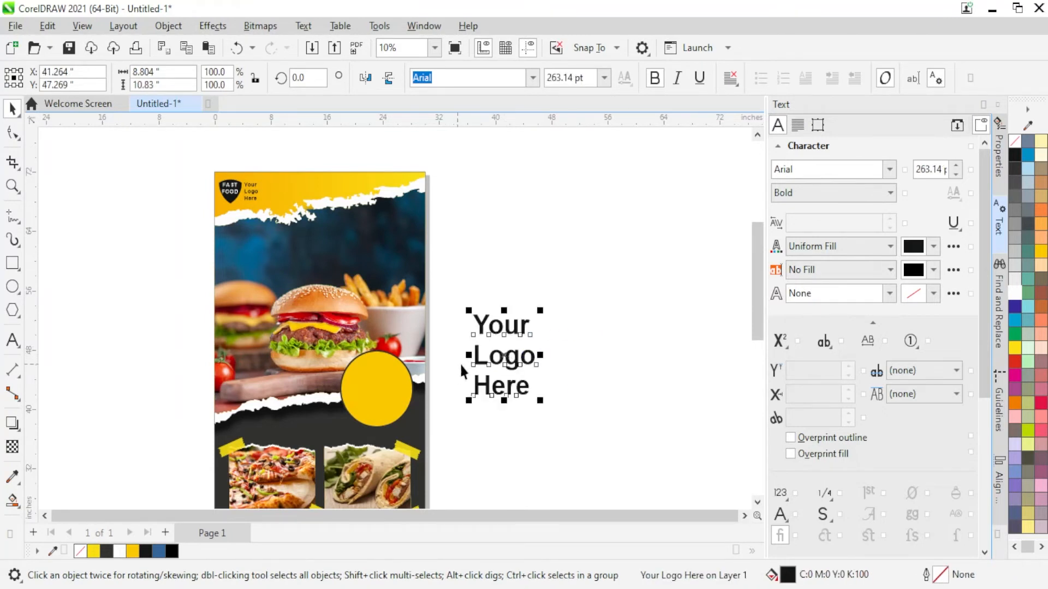
pyautogui.doubleClick(487, 359)
pyautogui.hotkey('ctrl', 'a')
pyautogui.write('30')
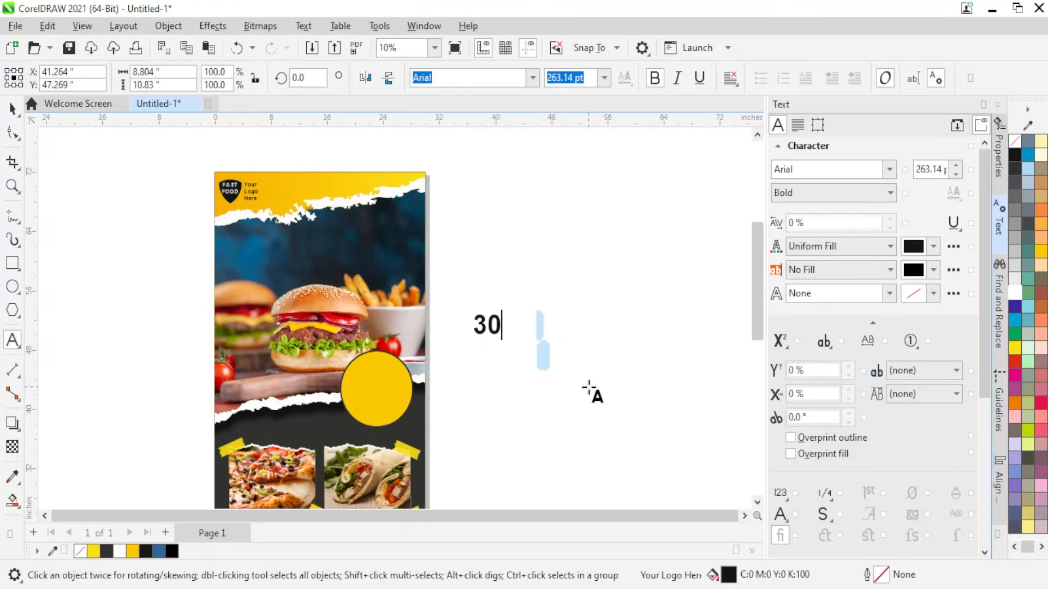
# Move the "30" onto the round yellow badge and enlarge it to about 431 pt
pyautogui.scroll(1, 409, 330)
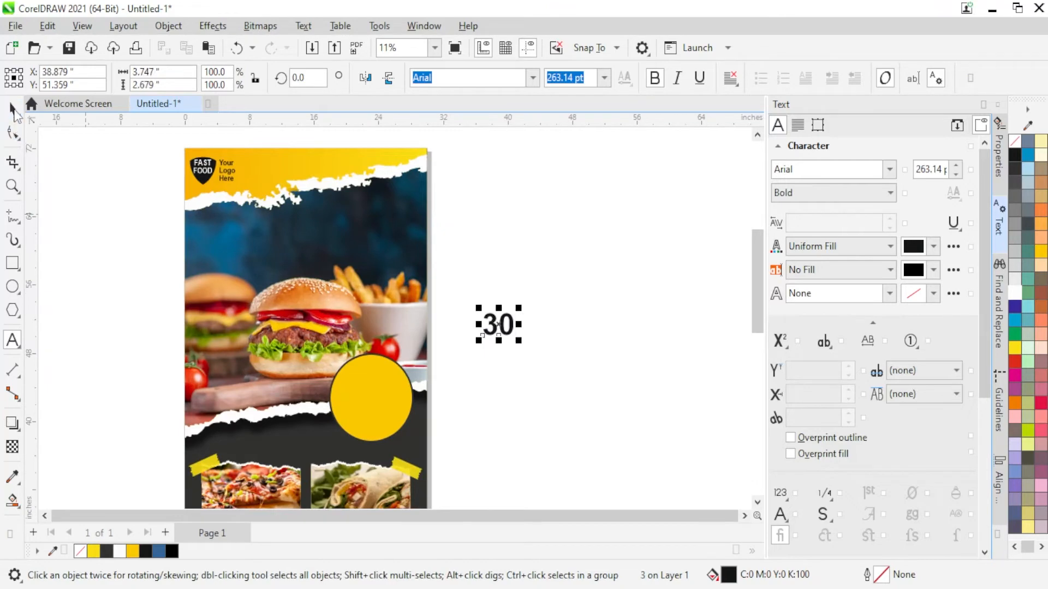
pyautogui.click(13, 109)
pyautogui.scroll(3, 401, 392)
pyautogui.moveTo(581, 288); pyautogui.dragTo(402, 441)
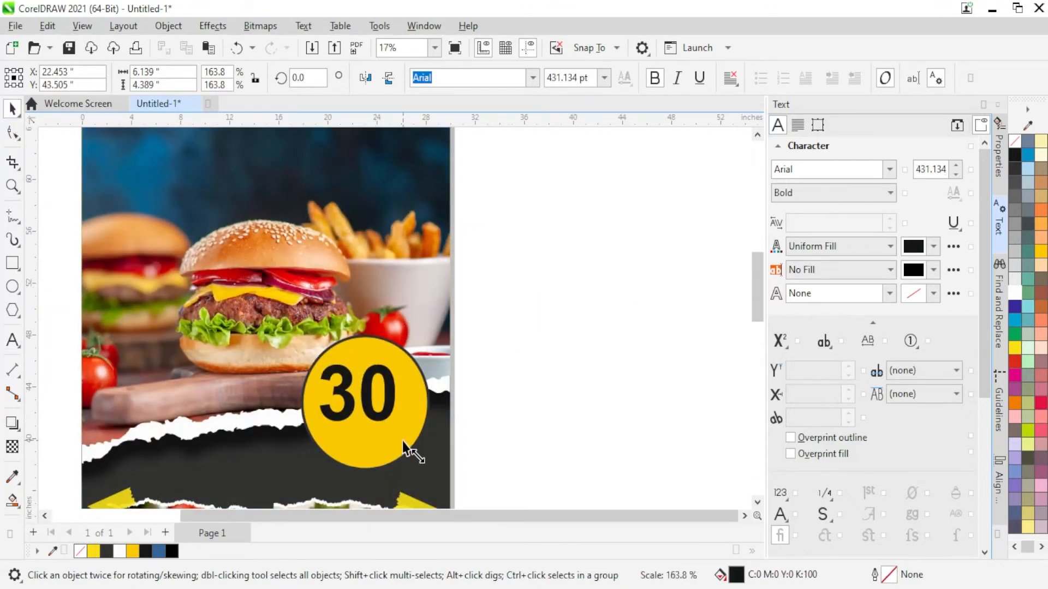
# Duplicate the "30" slightly to its right on the badge and change the copy to "%"
pyautogui.moveTo(400, 391); pyautogui.dragTo(427, 391)
pyautogui.rightClick(426, 391)
pyautogui.press('F8')
pyautogui.hotkey('ctrl', 'a')
pyautogui.write('%')
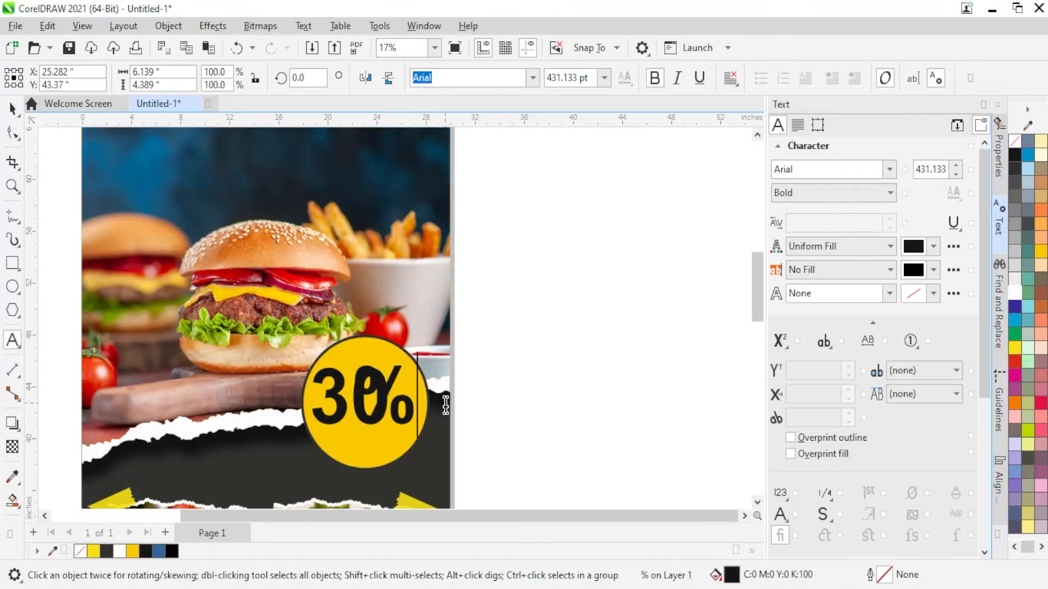
pyautogui.click(12, 107)
# Scale the "%" to about 238 pt so it sits at the upper right of the "30"
pyautogui.scroll(2, 376, 382)
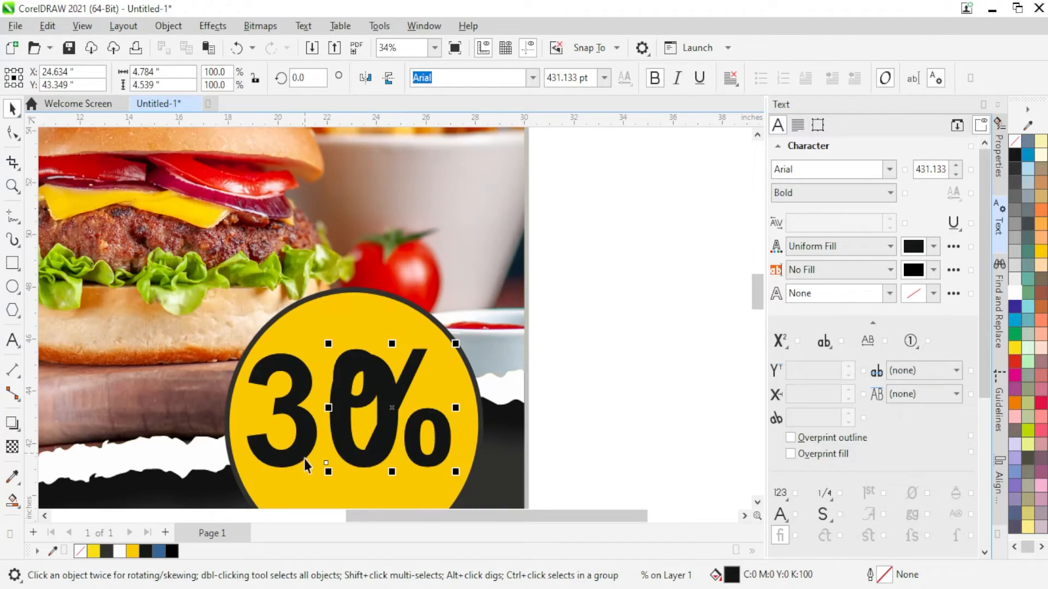
pyautogui.moveTo(328, 472); pyautogui.dragTo(398, 449)
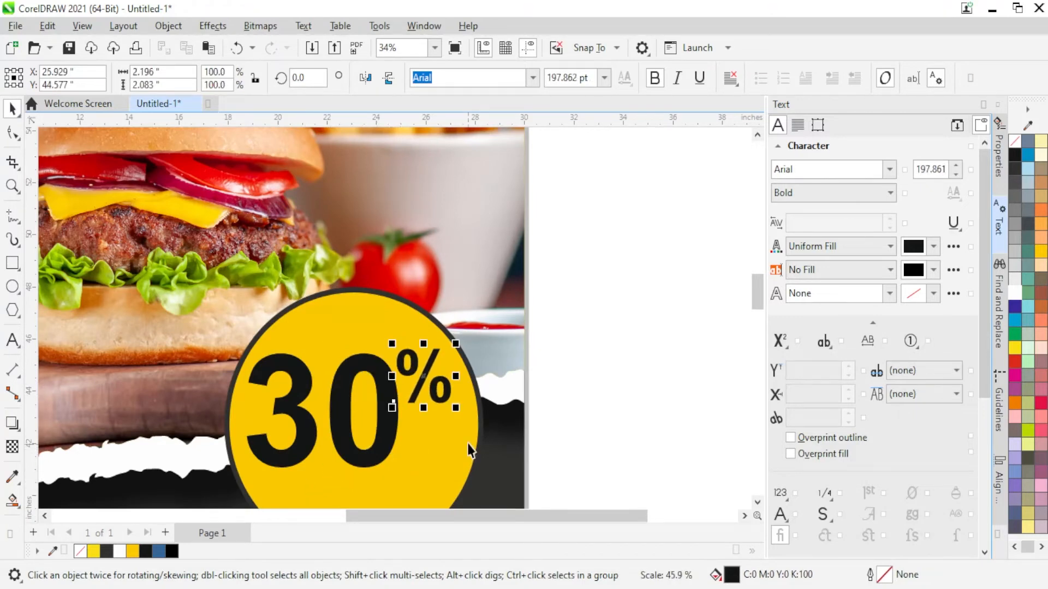
pyautogui.moveTo(461, 410); pyautogui.dragTo(469, 427)
# Copy the "%" below itself, change the copy to "off" and shrink it to about 137 pt to fit the badge
pyautogui.moveTo(429, 383); pyautogui.dragTo(440, 467)
pyautogui.doubleClick(442, 469)
pyautogui.write('off')
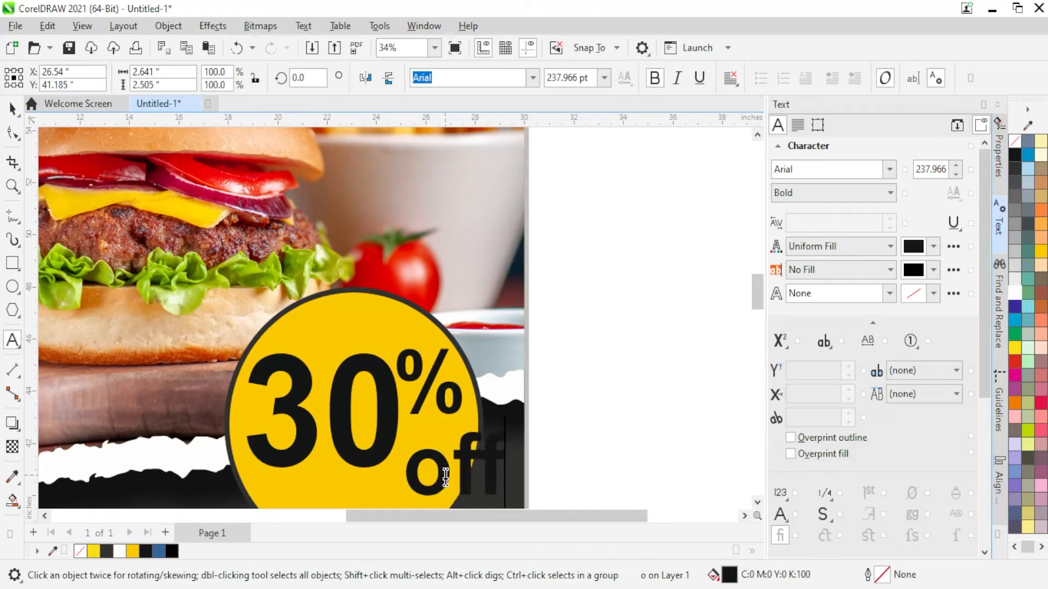
pyautogui.press('Escape')
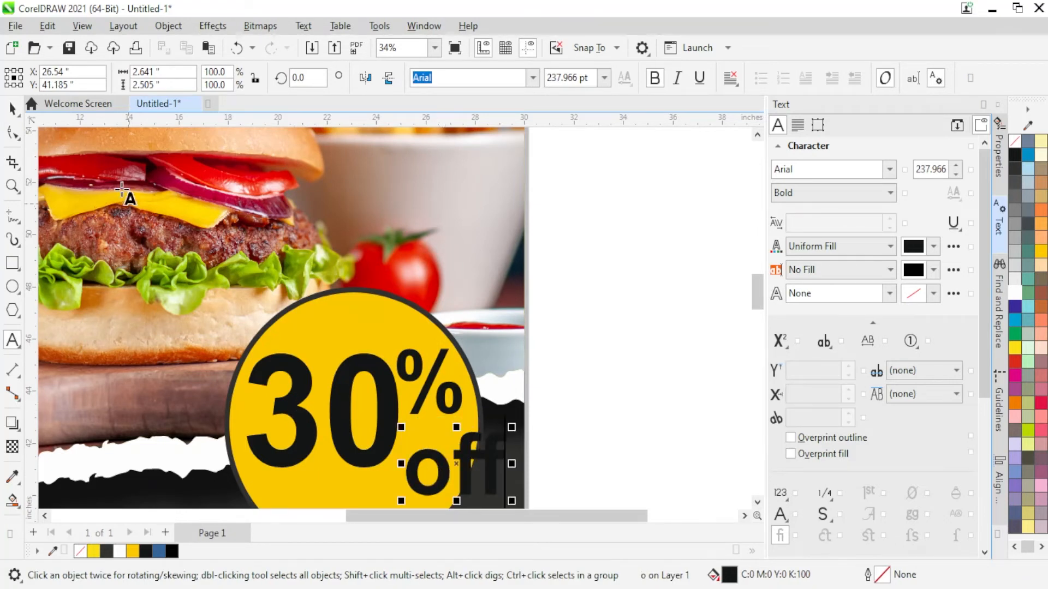
pyautogui.click(13, 108)
pyautogui.moveTo(511, 501); pyautogui.dragTo(435, 441)
# Duplicate "off" beneath the "30" and change the copy to "Discount"
pyautogui.scroll(-2, 665, 143)
pyautogui.scroll(2, 530, 358)
pyautogui.moveTo(568, 236); pyautogui.dragTo(479, 299)
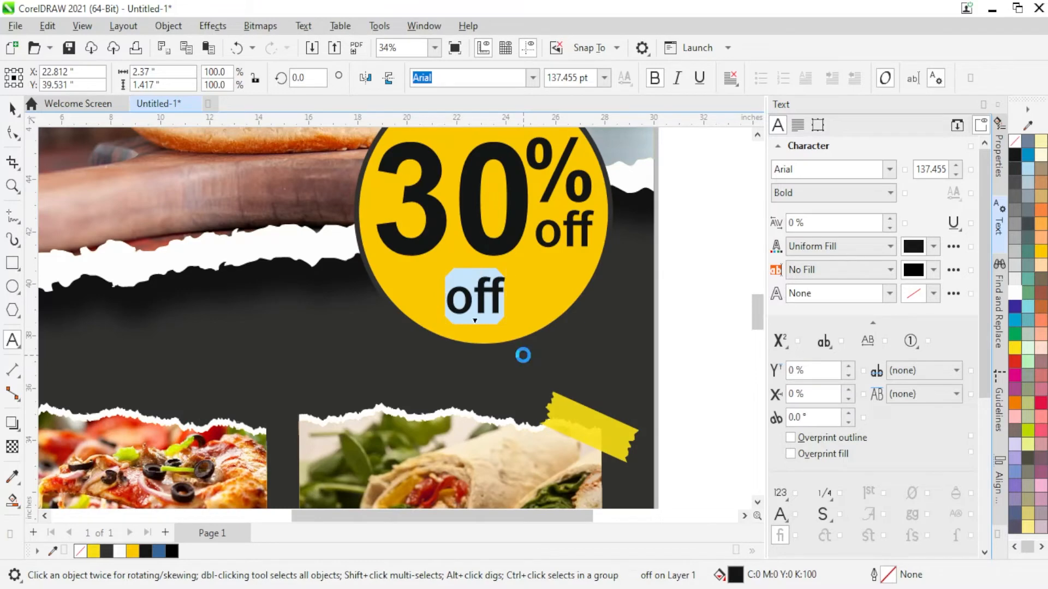
pyautogui.write('Discount')
pyautogui.press('Escape')
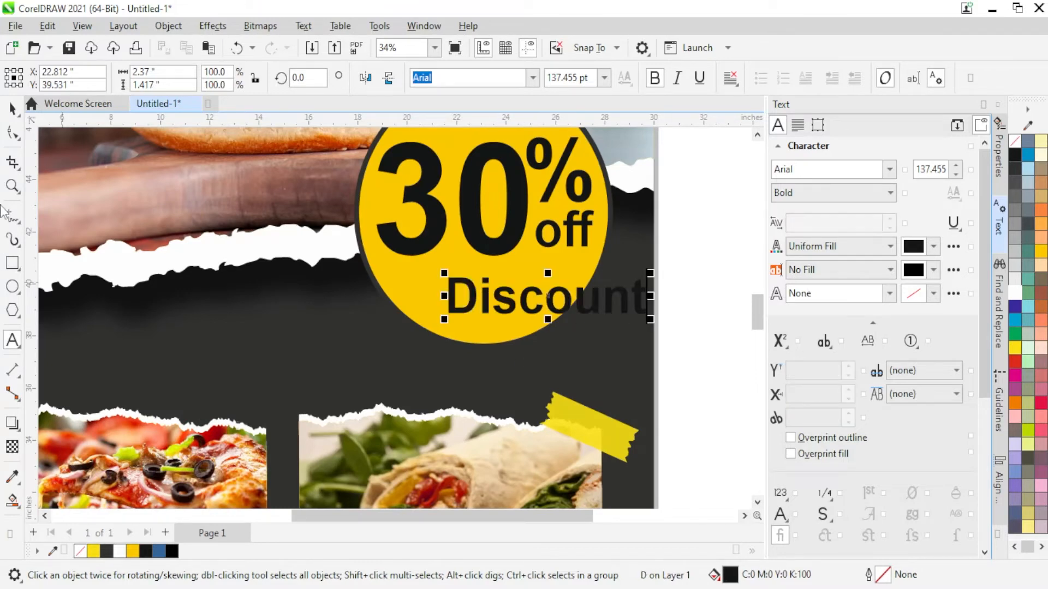
# Shrink "Discount" to about 112 pt and position it beneath the "30" inside the yellow badge
pyautogui.scroll(1, 633, 316)
pyautogui.moveTo(613, 292); pyautogui.dragTo(593, 304)
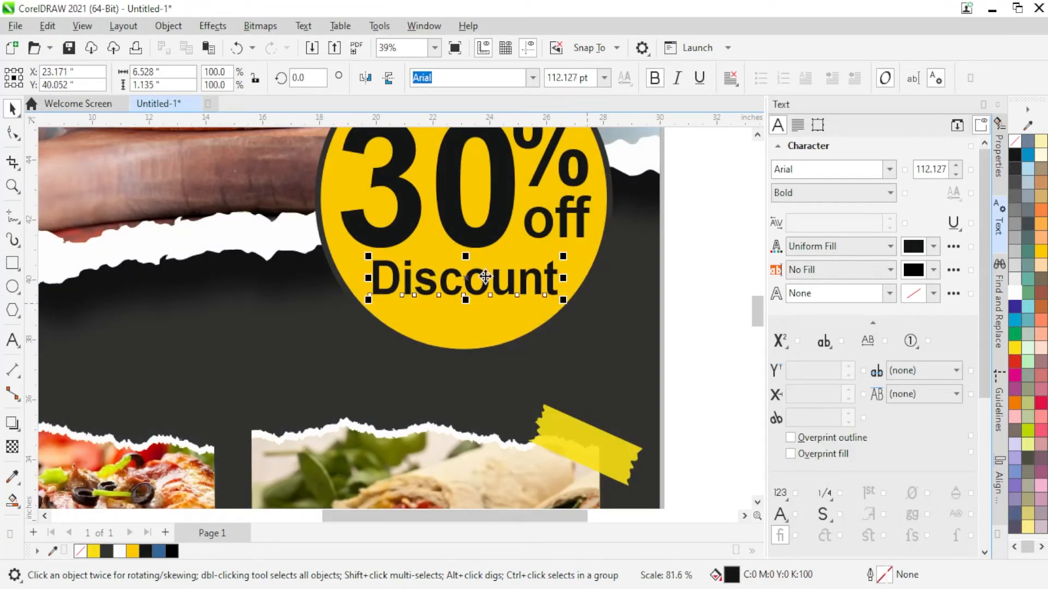
pyautogui.scroll(-4, 565, 294)
pyautogui.scroll(-3, 564, 293)
pyautogui.click(623, 285)
# Copy the "30" onto the yellow strip at the banner's bottom and change the copy to "Call :" followed by the phone number
pyautogui.scroll(-3, 515, 310)
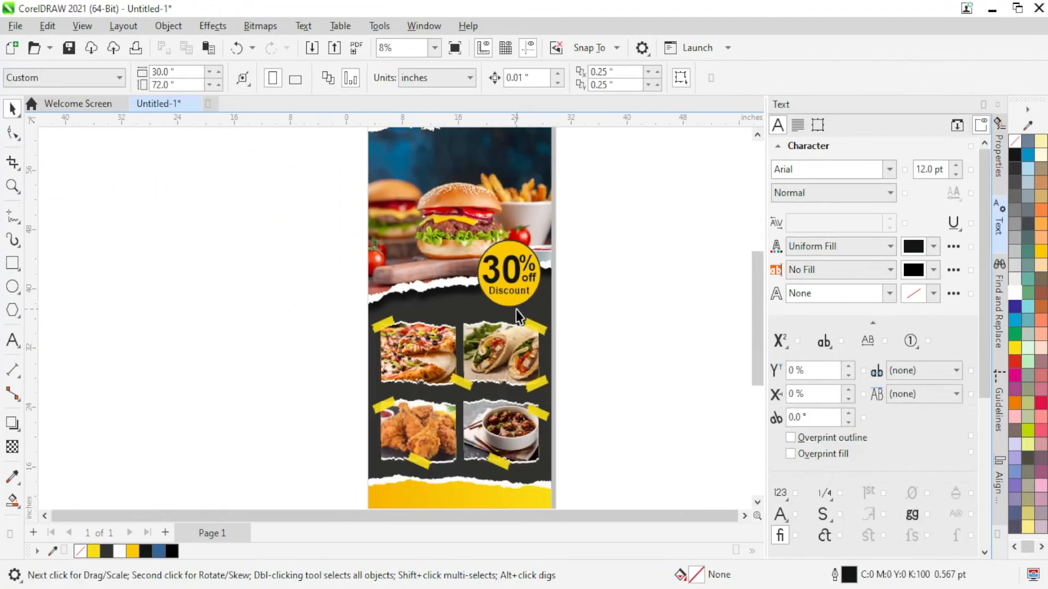
pyautogui.scroll(-1, 533, 316)
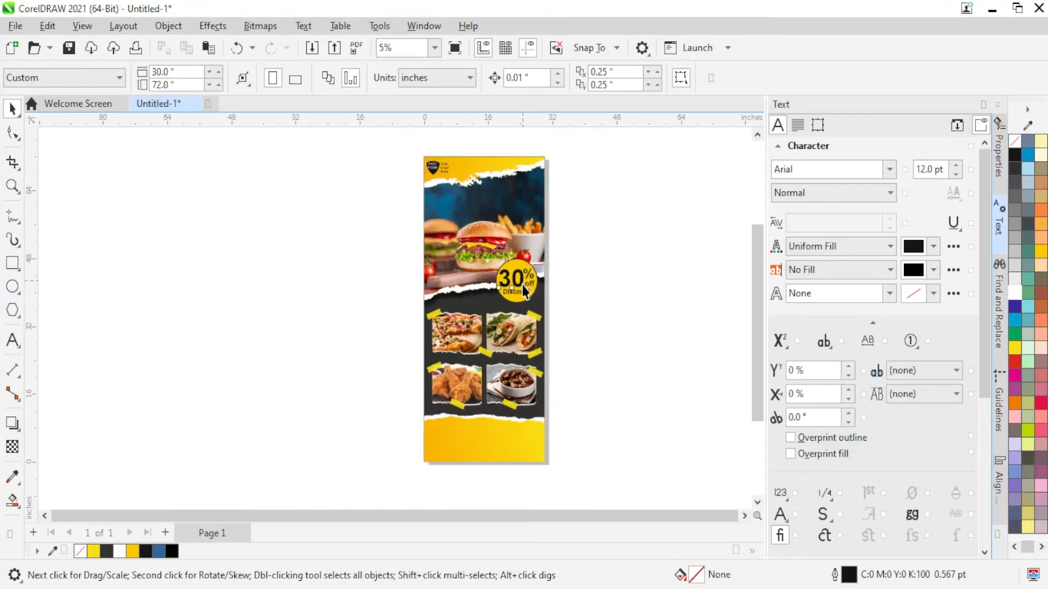
pyautogui.moveTo(523, 290); pyautogui.dragTo(514, 474)
pyautogui.scroll(2, 527, 477)
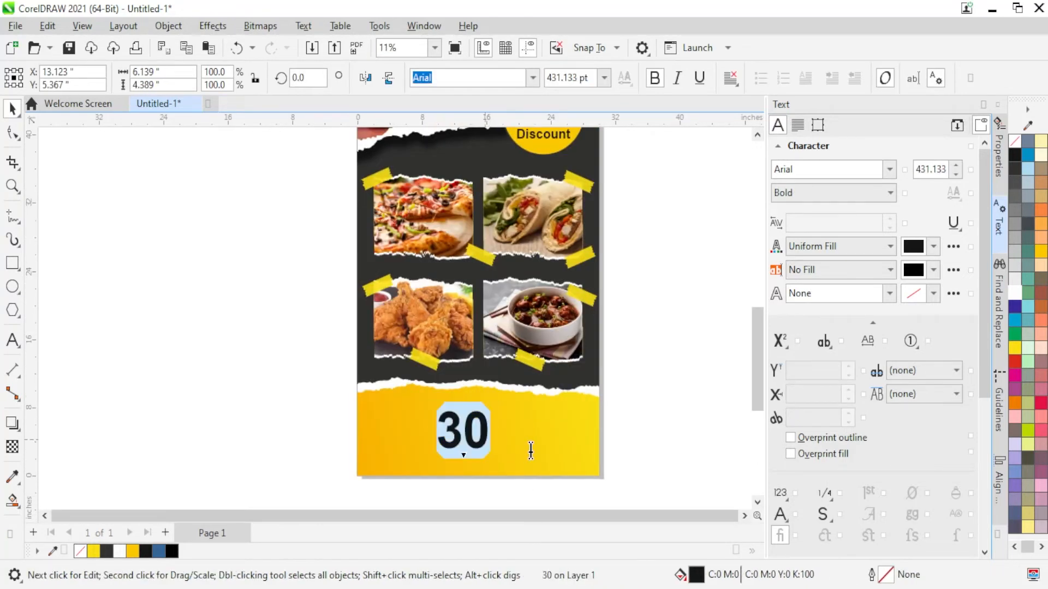
pyautogui.press('F8')
pyautogui.write('C')
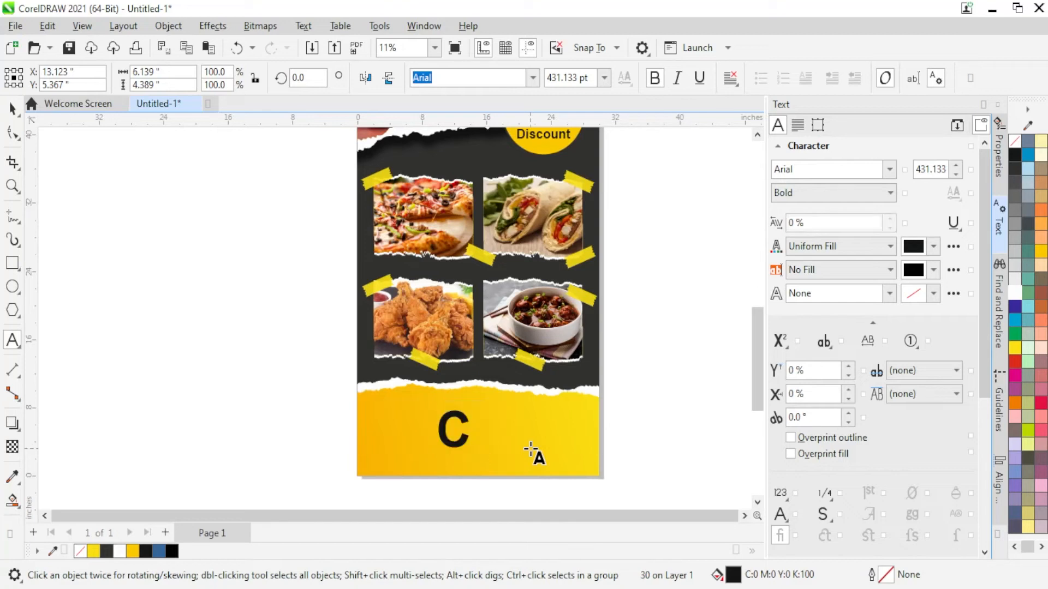
pyautogui.write('all : ')
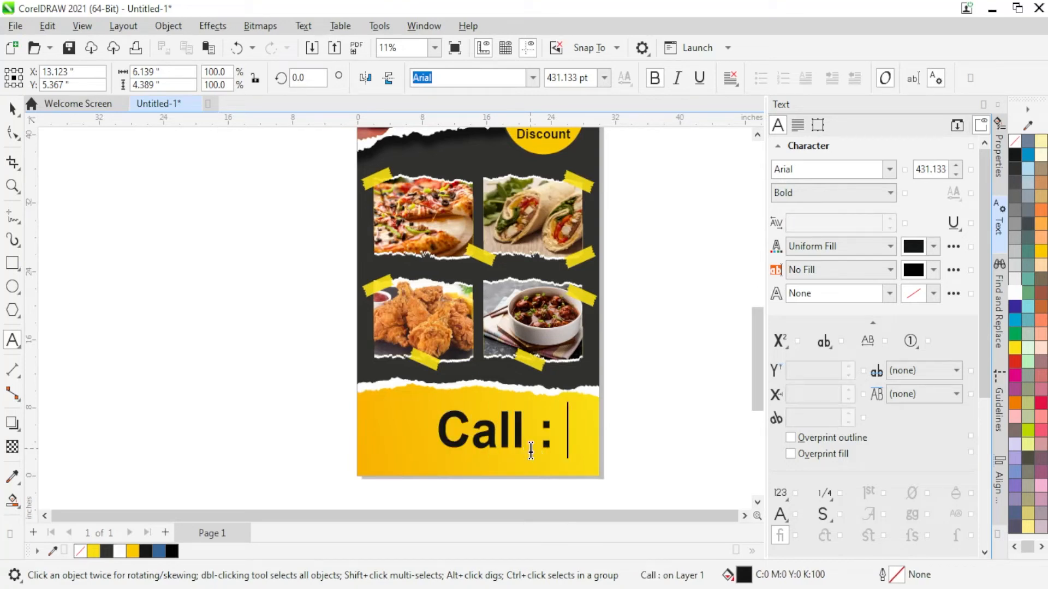
pyautogui.write('+91 0000')
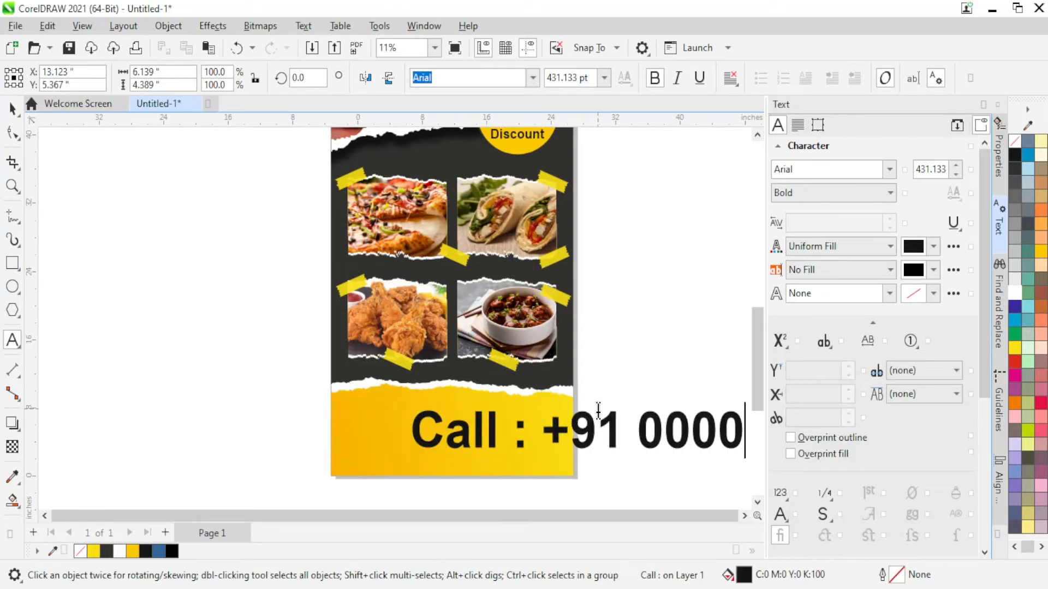
pyautogui.write(' 000 000')
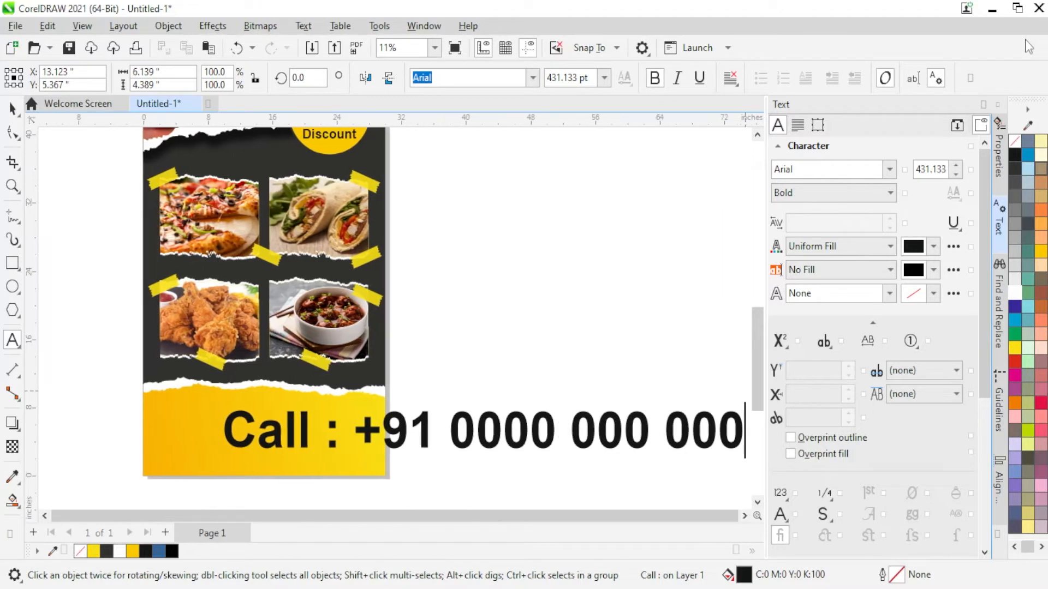
pyautogui.click(12, 109)
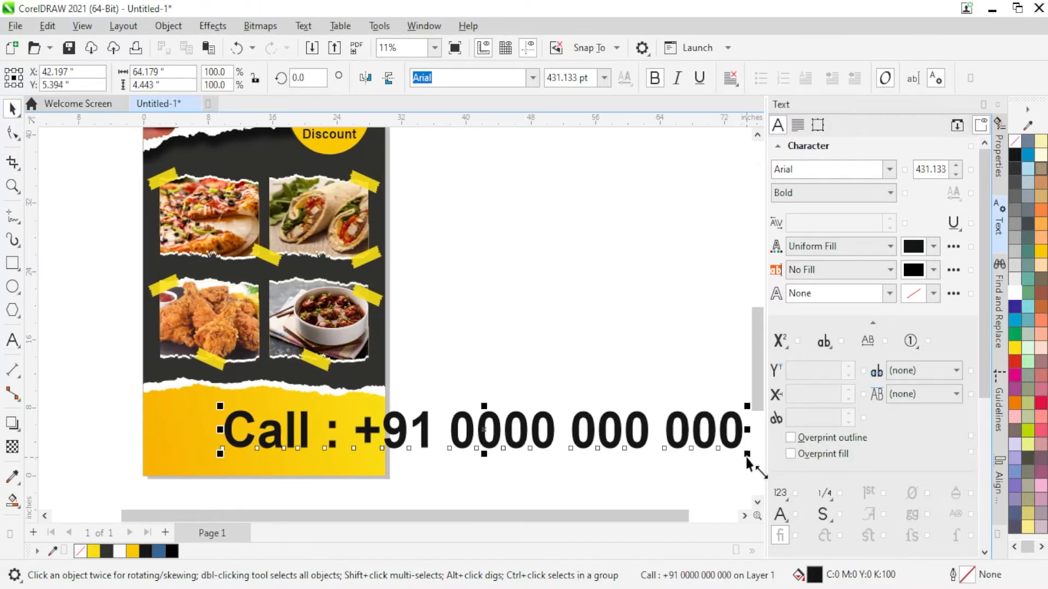
# Shrink the call line to about 152 pt and position it in the yellow strip so it fits the banner's width
pyautogui.moveTo(747, 457); pyautogui.dragTo(518, 446)
pyautogui.scroll(-1, 519, 446)
pyautogui.scroll(2, 412, 409)
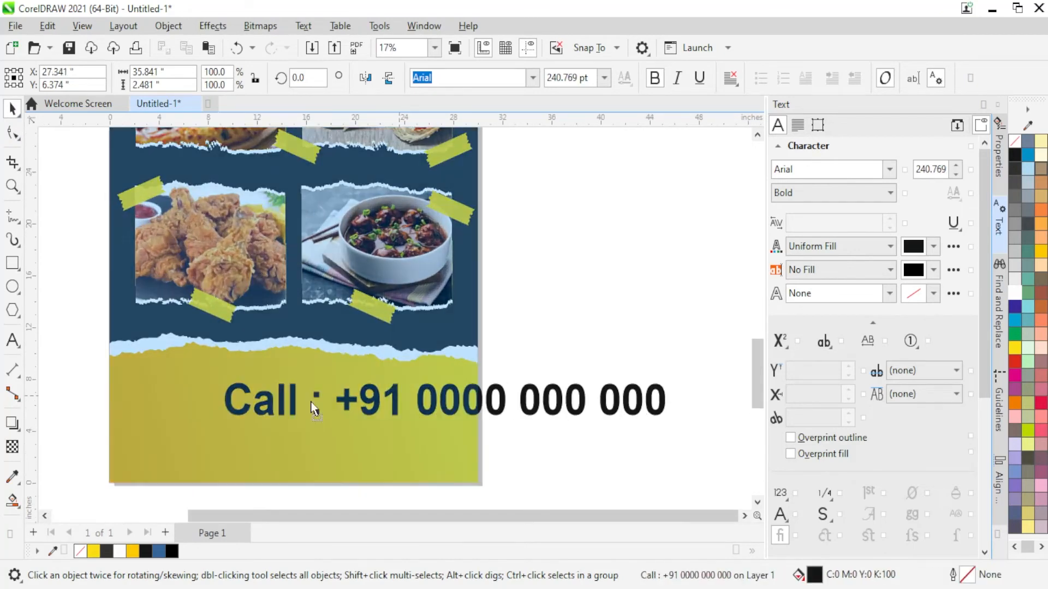
pyautogui.moveTo(310, 402); pyautogui.dragTo(310, 406)
pyautogui.moveTo(521, 432); pyautogui.dragTo(437, 417)
# Duplicate the call line above itself, change the copy to "Free Home Delivery" and centre it over the call line
pyautogui.moveTo(287, 399)
pyautogui.mouseDown()
pyautogui.moveTo(292, 415)
pyautogui.moveTo(293, 386)
pyautogui.mouseUp()
pyautogui.press('F8')
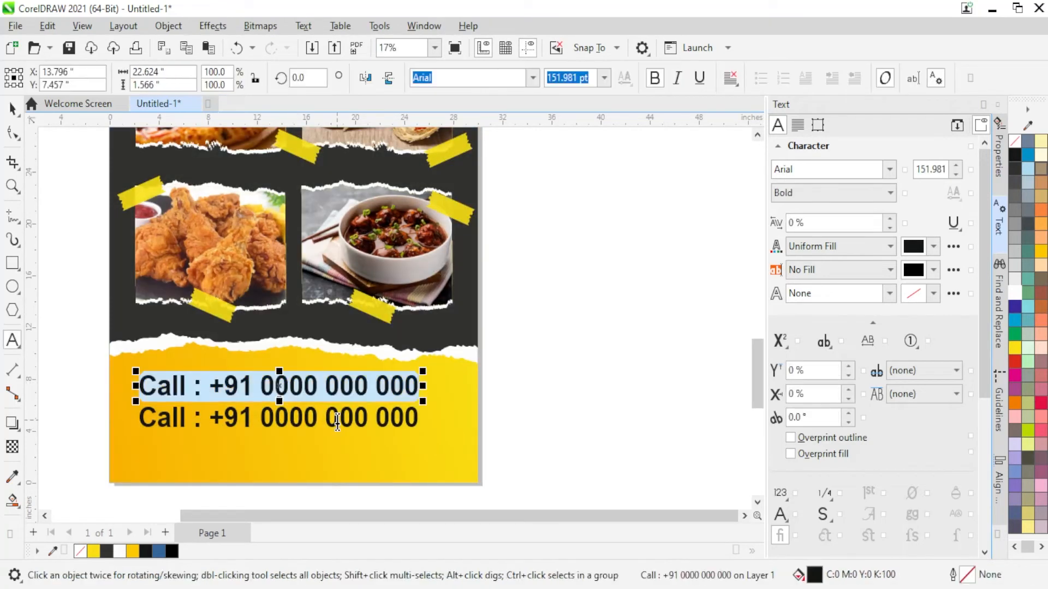
pyautogui.write('Free Home Delivery')
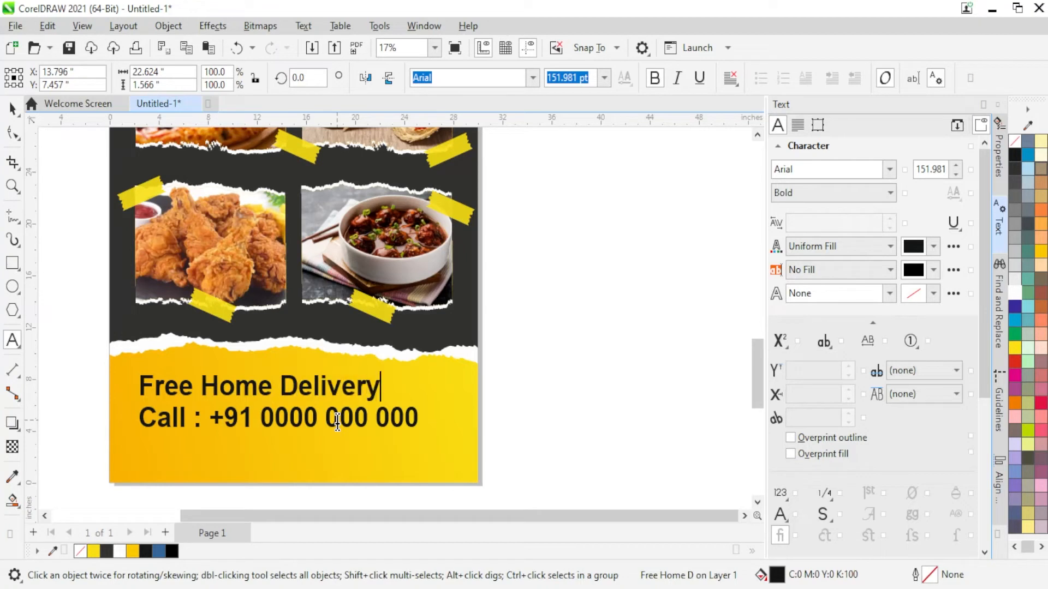
pyautogui.keyDown('shift'); pyautogui.click(245, 422); pyautogui.keyUp('shift')
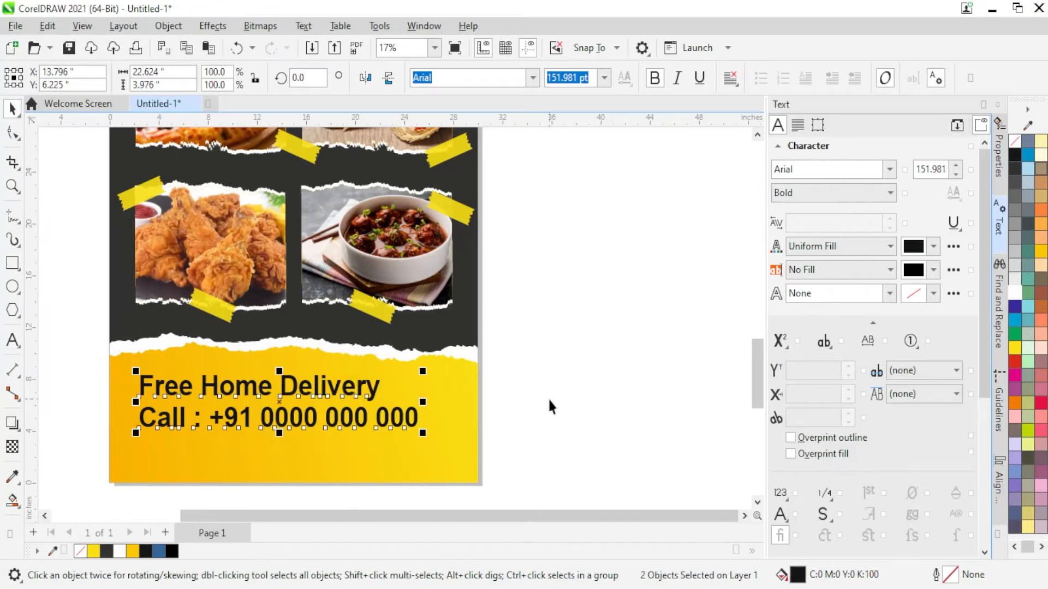
pyautogui.press('c')
pyautogui.press('Escape')
# Set "Free Home Delivery" in Arial MT Black with all caps and centre it horizontally on the banner
pyautogui.click(334, 390)
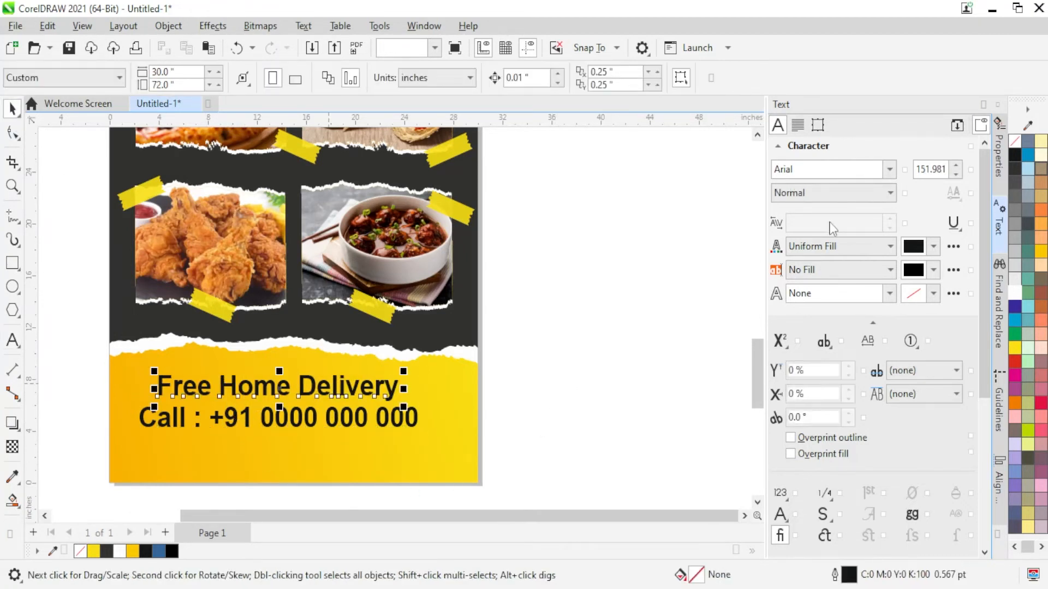
pyautogui.click(889, 169)
pyautogui.click(875, 218)
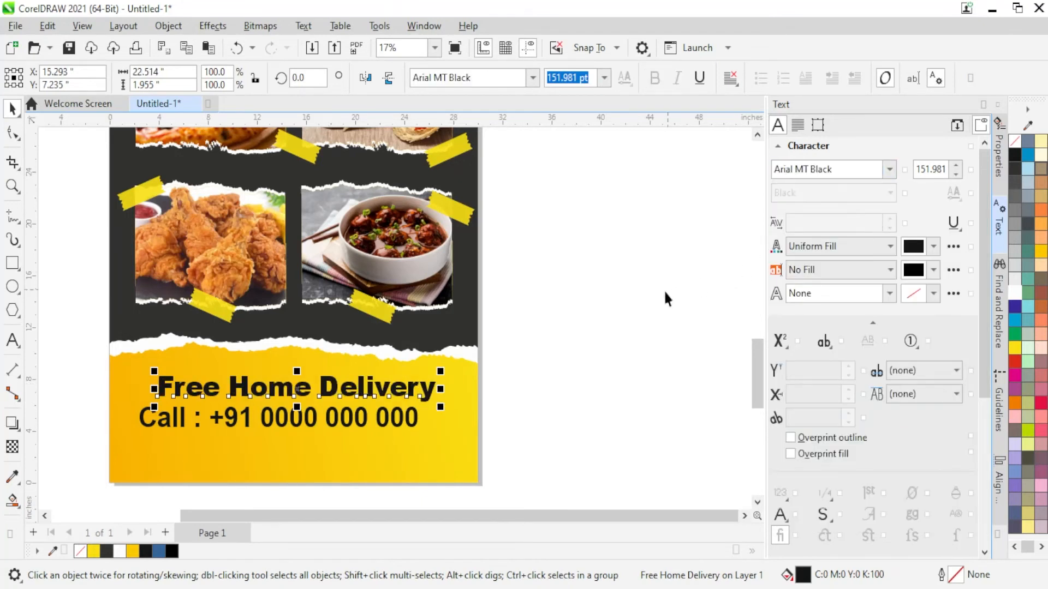
pyautogui.click(825, 342)
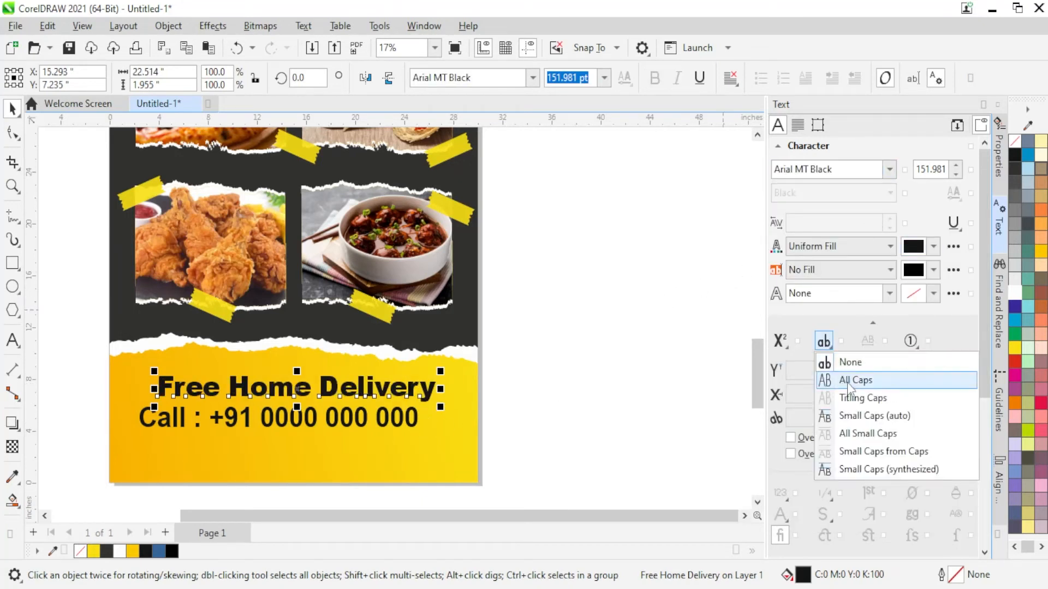
pyautogui.click(857, 378)
pyautogui.press('c')
pyautogui.click(569, 396)
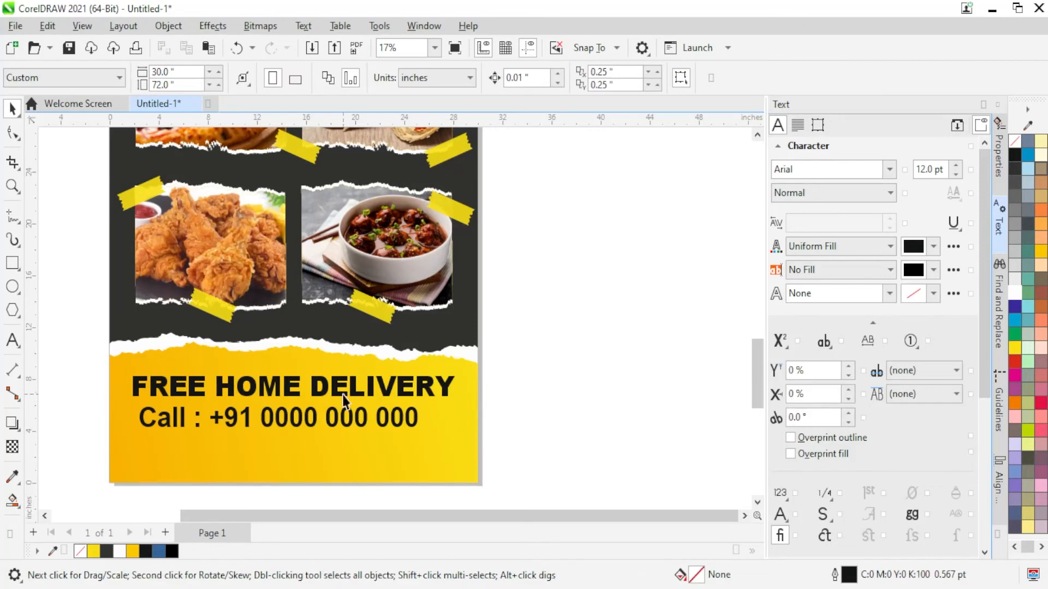
# Centre the call line horizontally beneath the "FREE HOME DELIVERY" heading
pyautogui.click(358, 413)
pyautogui.keyDown('shift'); pyautogui.click(414, 428); pyautogui.keyUp('shift')
pyautogui.press('c')
pyautogui.click(280, 418)
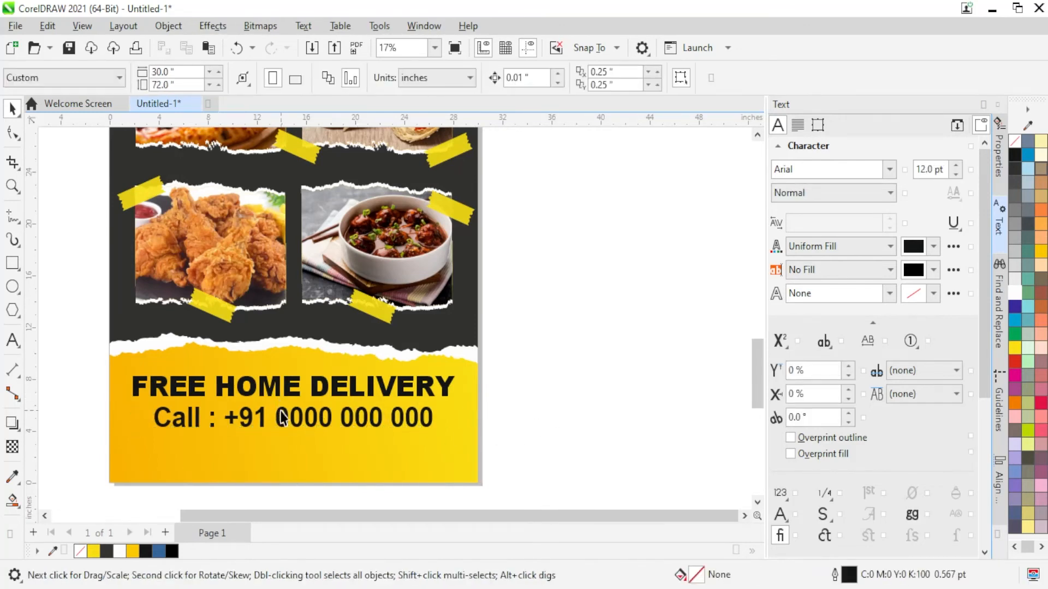
pyautogui.moveTo(281, 418); pyautogui.dragTo(279, 450)
pyautogui.doubleClick(279, 450)
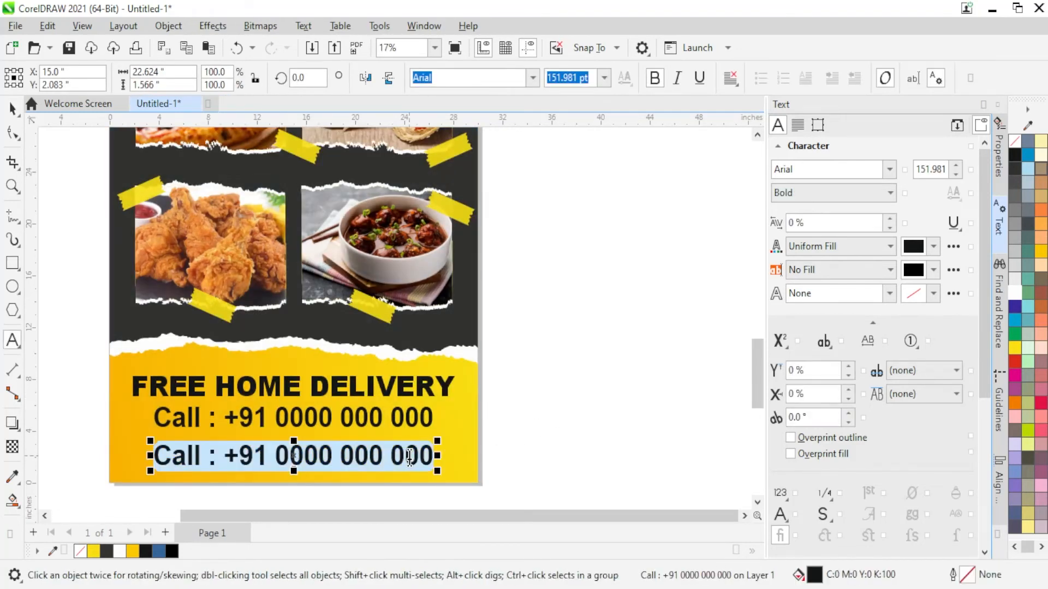
pyautogui.write('www.webaddress.com')
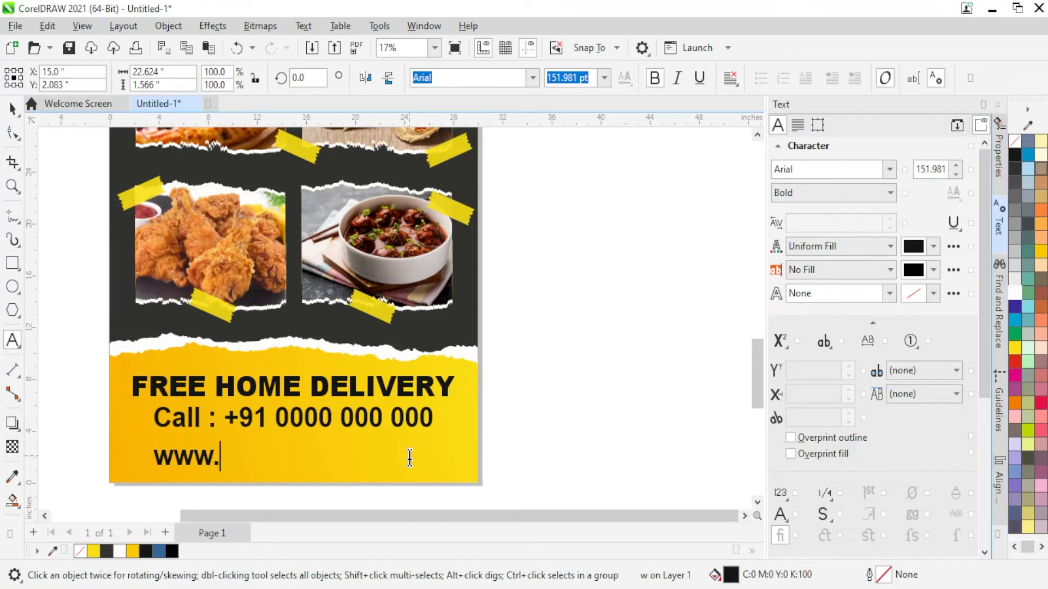
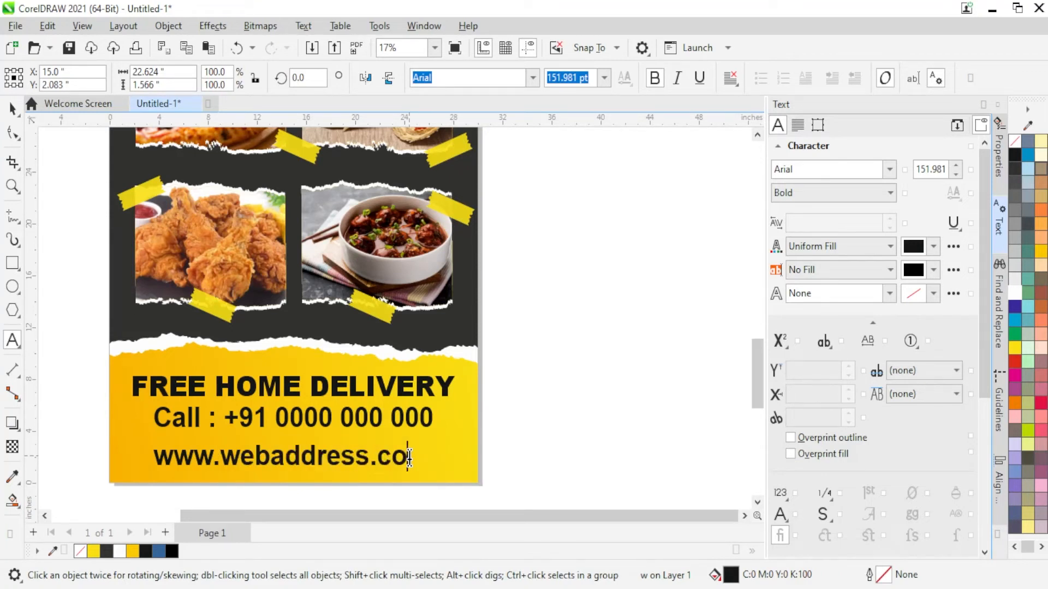
pyautogui.hotkey('ctrl', 'space')
pyautogui.scroll(2, 410, 489)
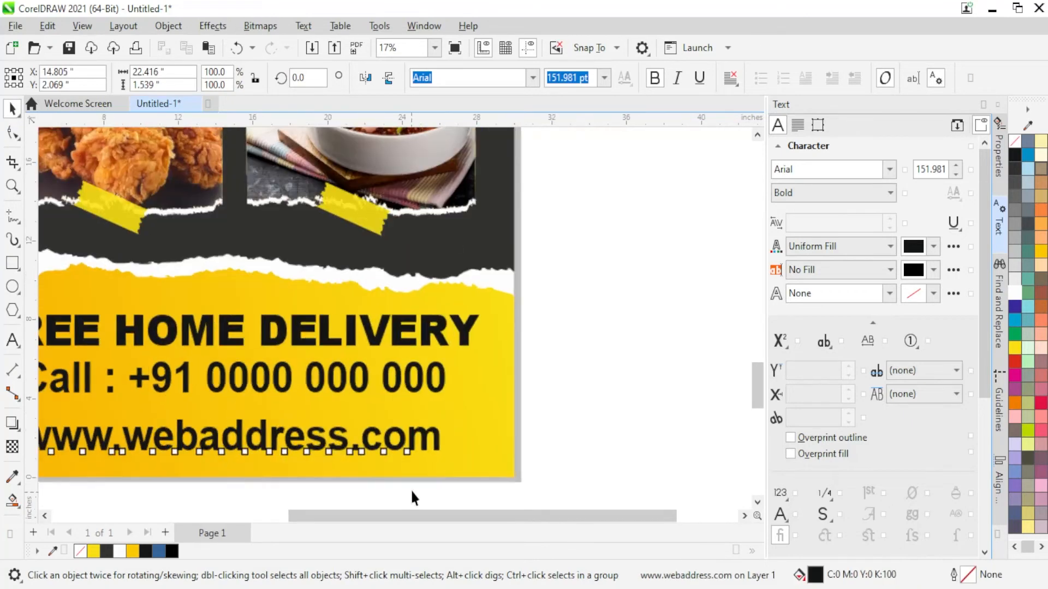
pyautogui.moveTo(446, 458); pyautogui.dragTo(437, 453)
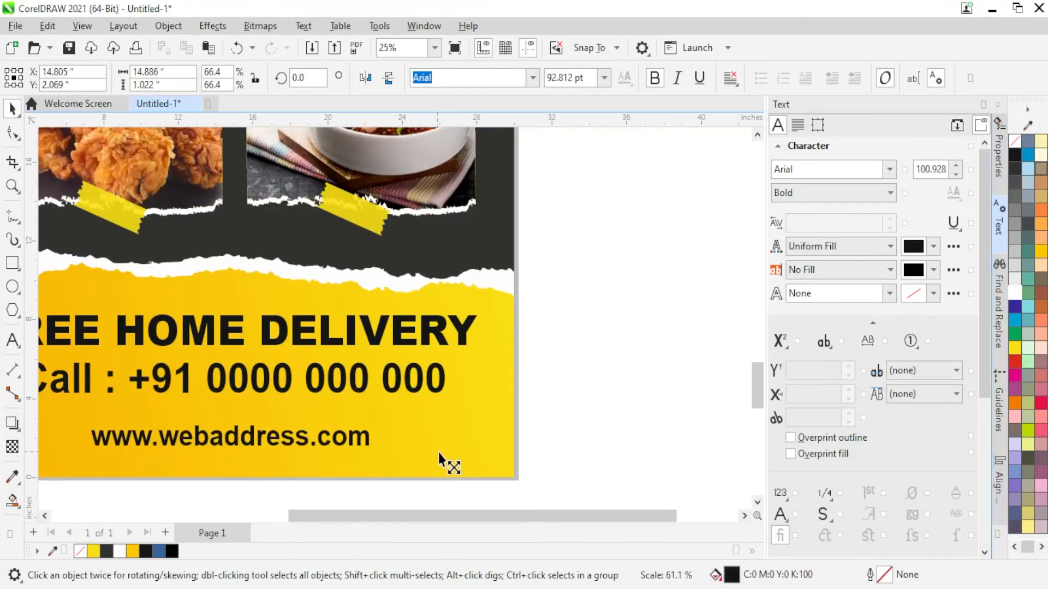
pyautogui.keyDown('shift'); pyautogui.click(332, 391); pyautogui.keyUp('shift')
# Move "FREE HOME DELIVERY" and the call line together slightly down, closer to the web address
pyautogui.scroll(-1, 546, 401)
pyautogui.moveTo(568, 307); pyautogui.dragTo(51, 414)
pyautogui.moveTo(261, 387); pyautogui.dragTo(262, 403)
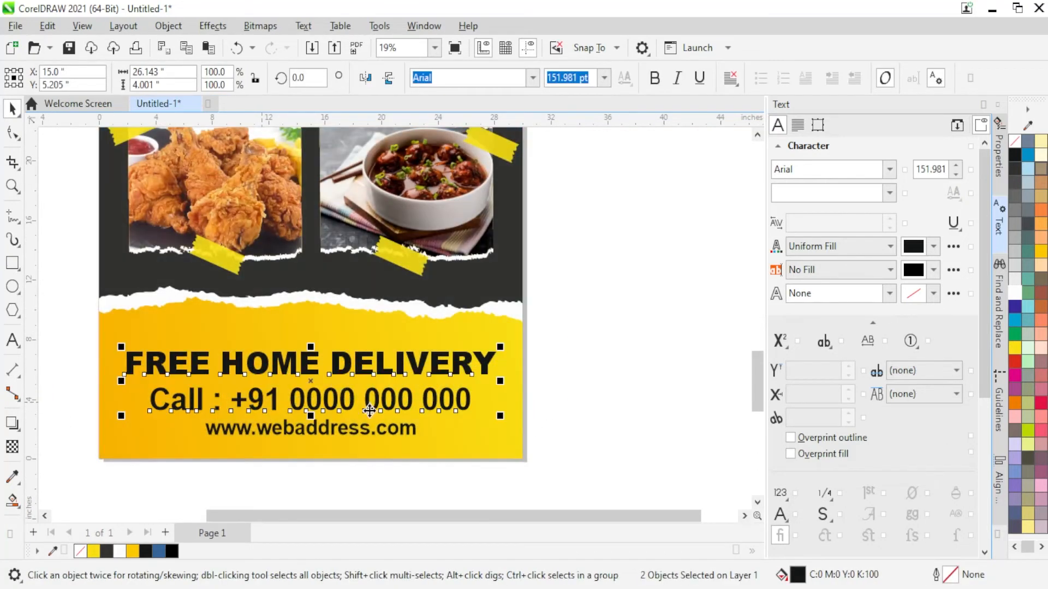
pyautogui.click(564, 351)
# Copy the "FREE HOME DELIVERY" heading onto the dark area above the burger and change the copy to "Delicious"
pyautogui.scroll(-3, 384, 434)
pyautogui.scroll(-1, 375, 333)
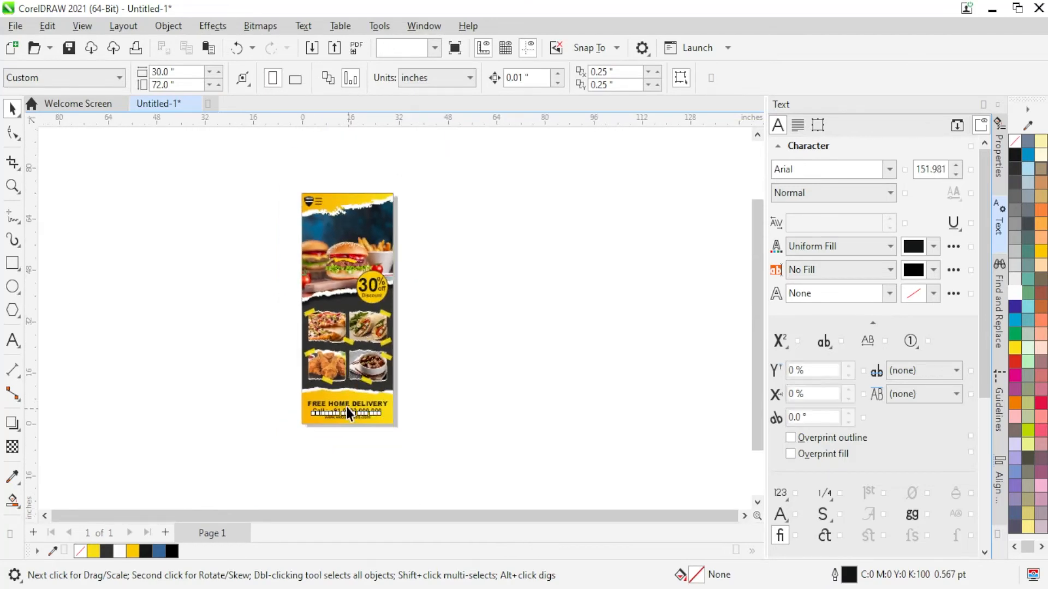
pyautogui.click(347, 400)
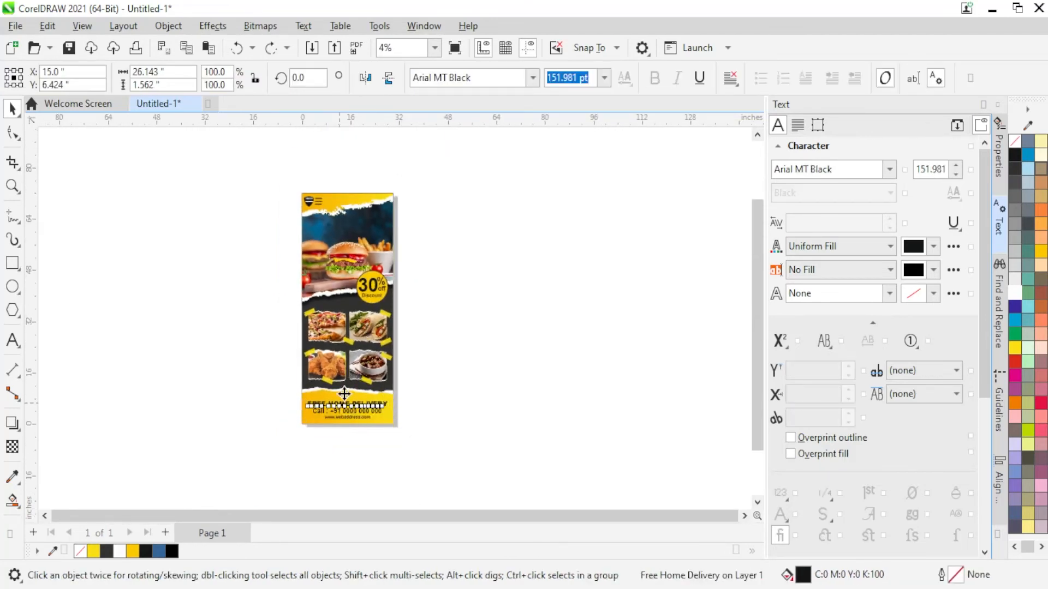
pyautogui.moveTo(341, 410); pyautogui.dragTo(357, 228)
pyautogui.scroll(3, 354, 286)
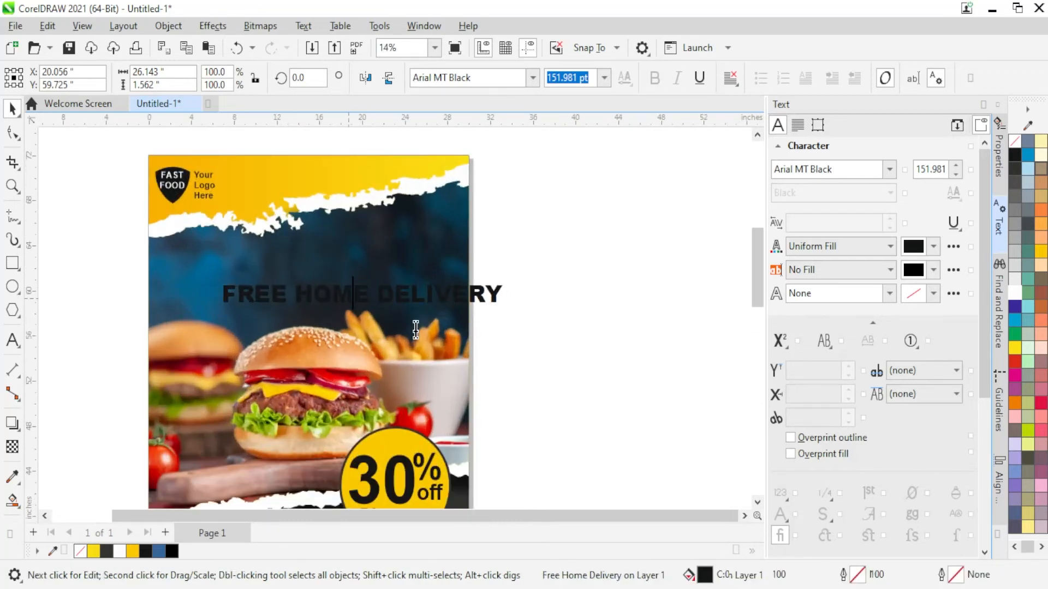
pyautogui.press('F8')
pyautogui.write('DELICIOUS')
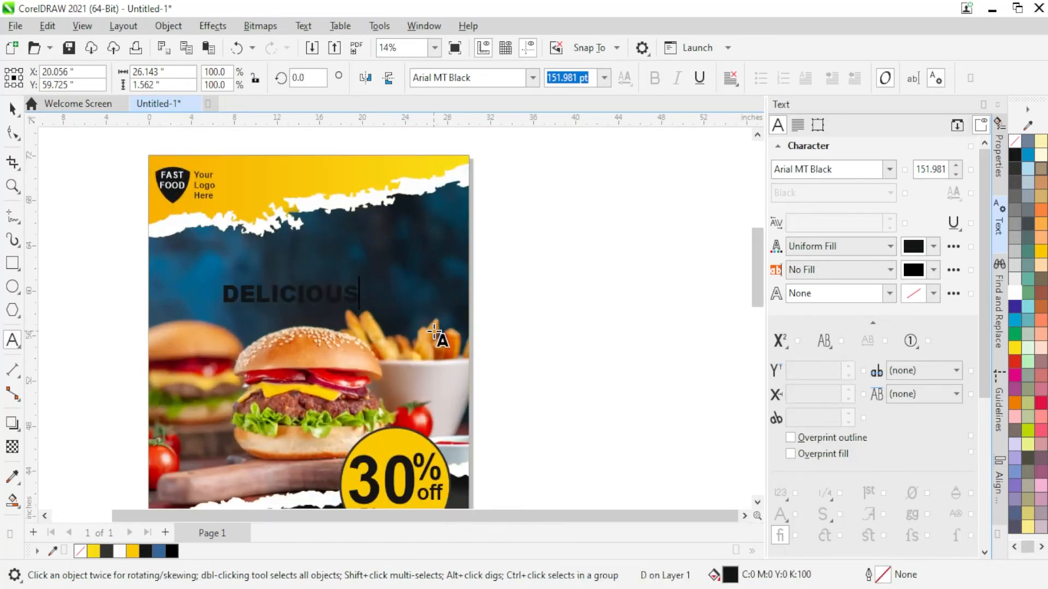
pyautogui.press('Escape')
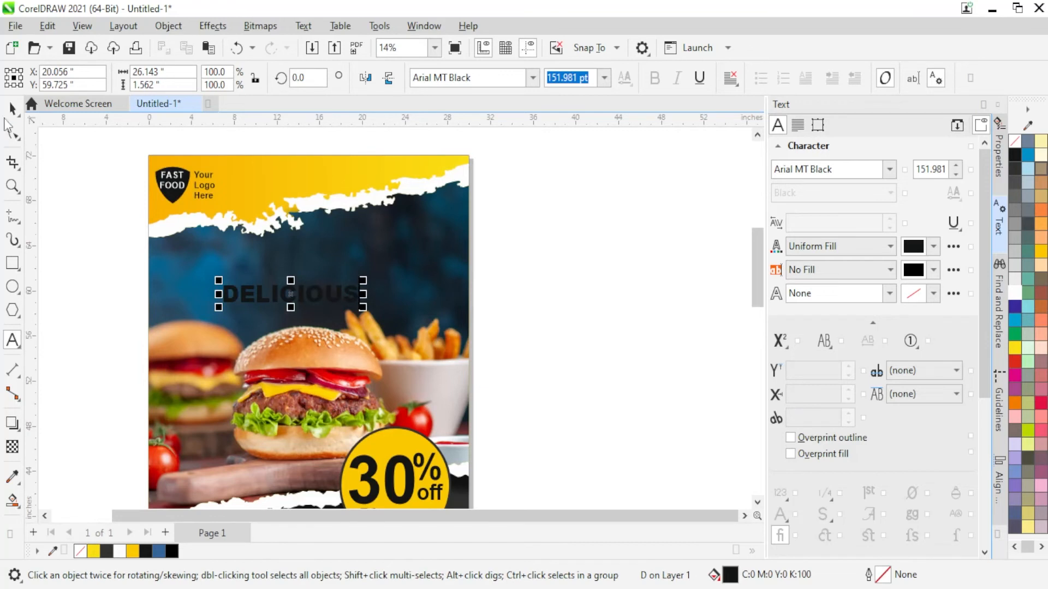
# Set the "Delicious" text in Script MT Bold and remove its all-caps formatting
pyautogui.click(843, 170)
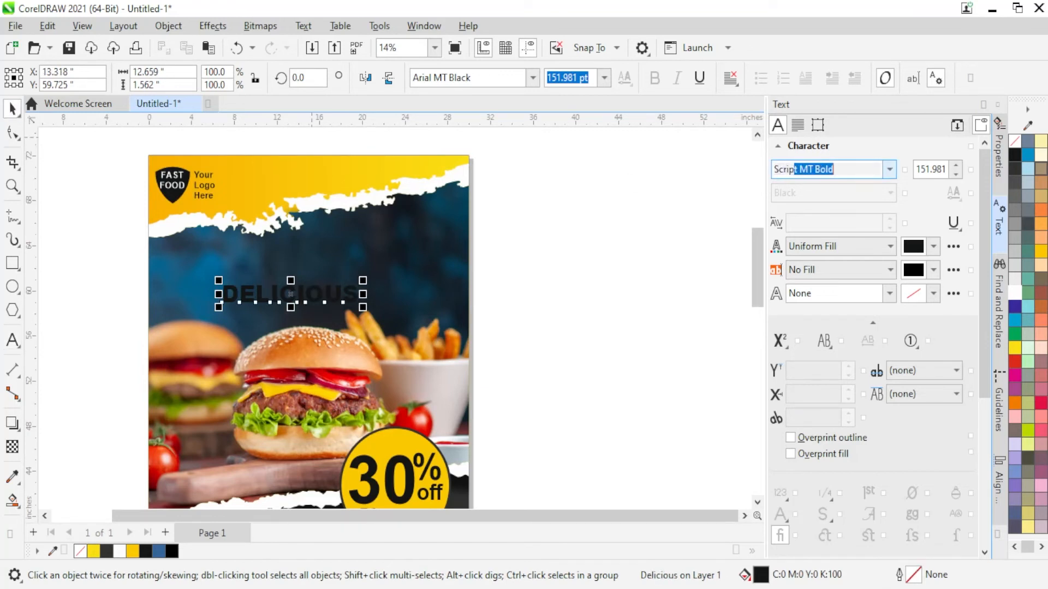
pyautogui.press('Return')
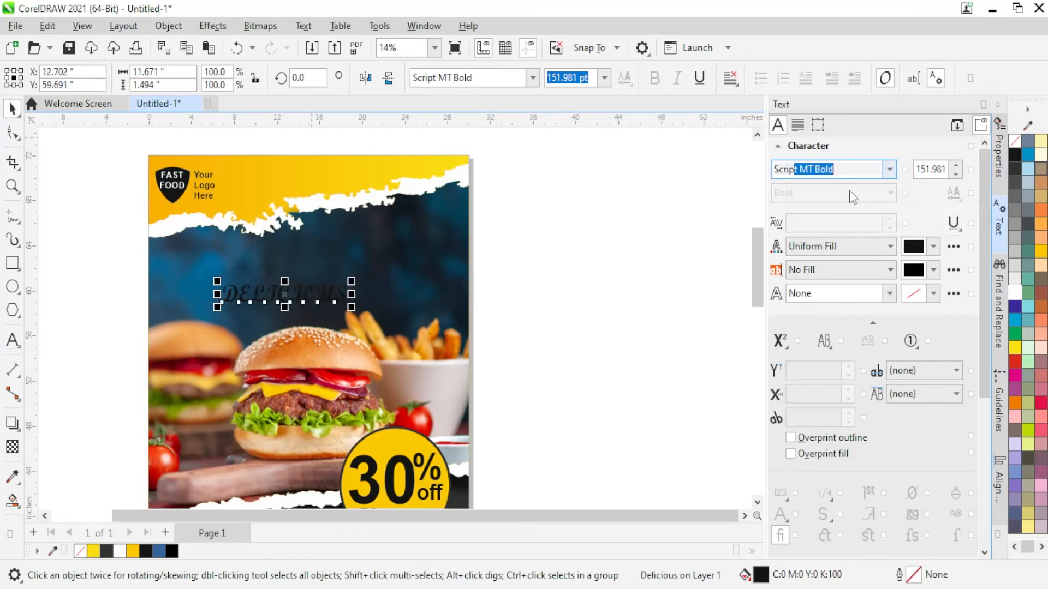
pyautogui.click(827, 341)
pyautogui.click(846, 363)
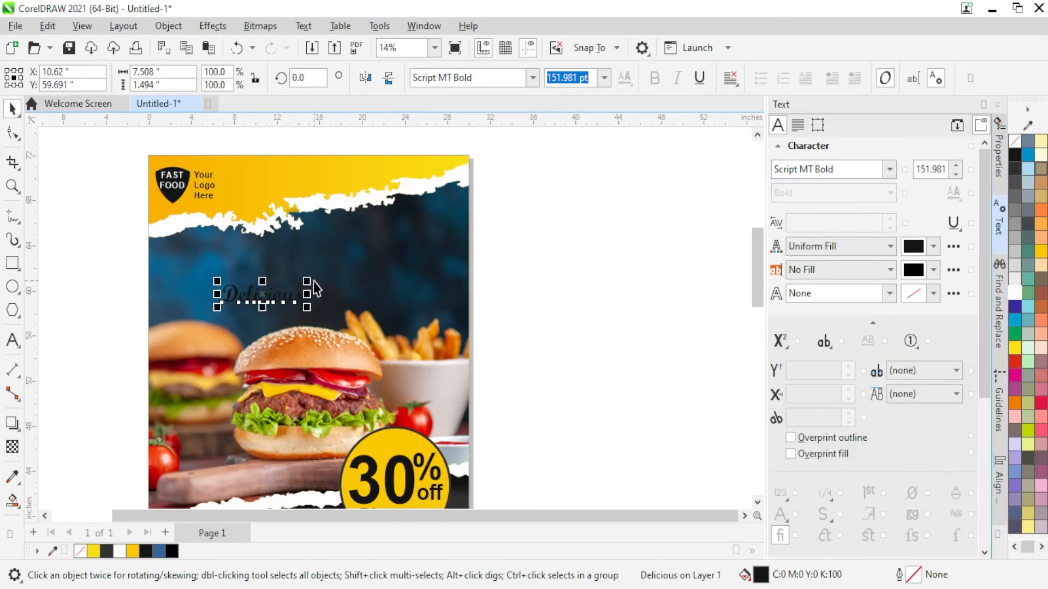
# Enlarge "Delicious" to about 443 pt above the burger and fill it with yellow (C0 M20 Y100 K0)
pyautogui.moveTo(309, 283); pyautogui.dragTo(457, 202)
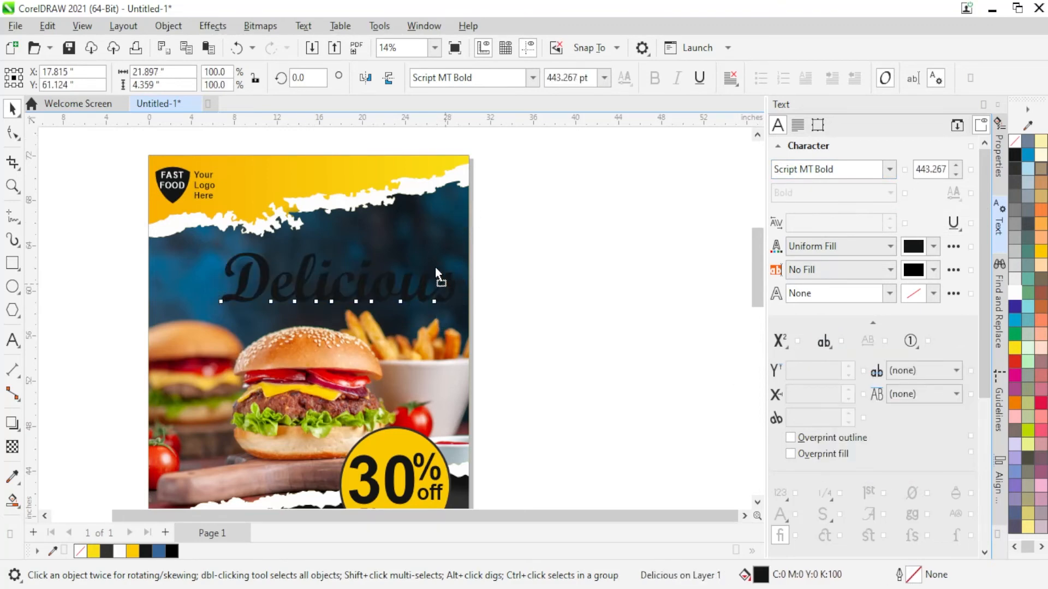
pyautogui.click(434, 266)
pyautogui.moveTo(456, 244); pyautogui.dragTo(380, 259)
pyautogui.click(1041, 251)
# Rotate "Delicious" about 11 degrees counter-clockwise to follow the slope of the torn paper edge
pyautogui.scroll(2, 430, 230)
pyautogui.click(433, 219)
pyautogui.moveTo(433, 218); pyautogui.dragTo(435, 213)
# Duplicate the rotated "Delicious" text just below itself and change the copy to "FOOD"
pyautogui.moveTo(352, 252); pyautogui.dragTo(377, 319)
pyautogui.rightClick(378, 320)
pyautogui.press('F8')
pyautogui.write('FOOD')
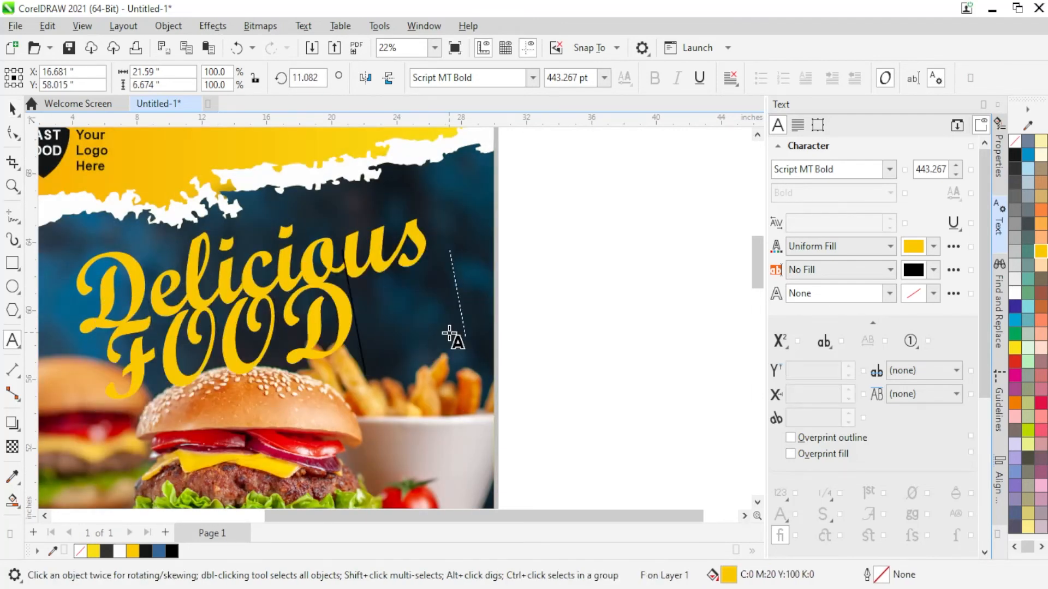
# Set the "FOOD" text in Nirmala UI Bold and shrink it to about 243 pt below "Delicious"
pyautogui.click(12, 109)
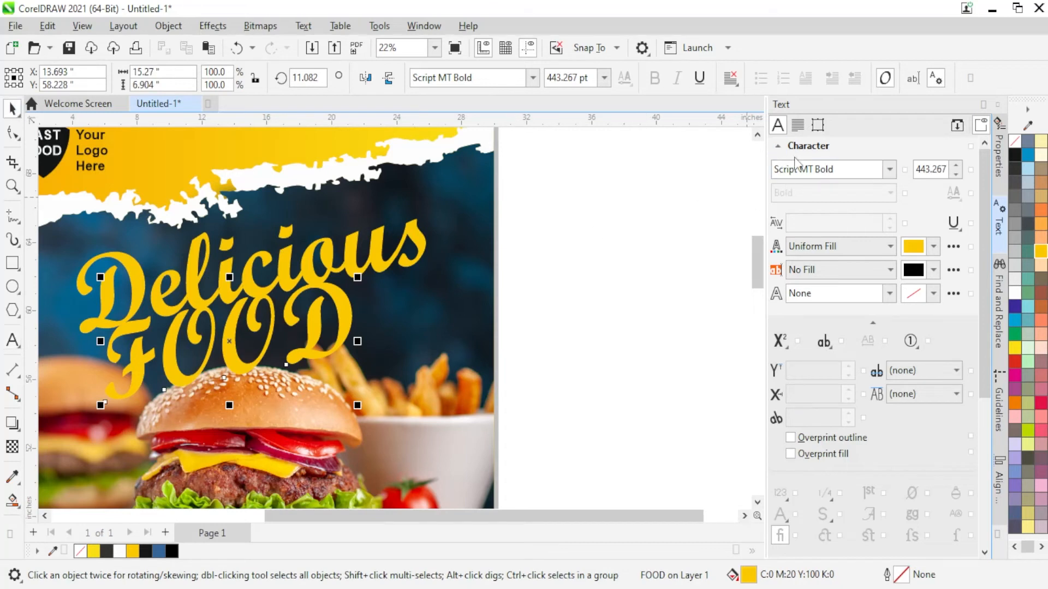
pyautogui.click(876, 174)
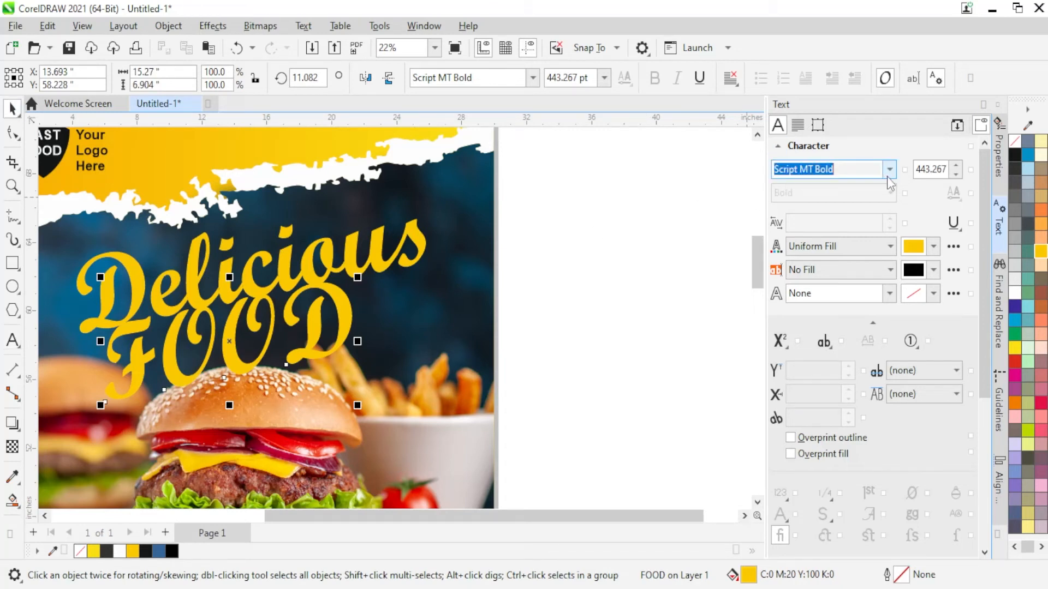
pyautogui.click(890, 170)
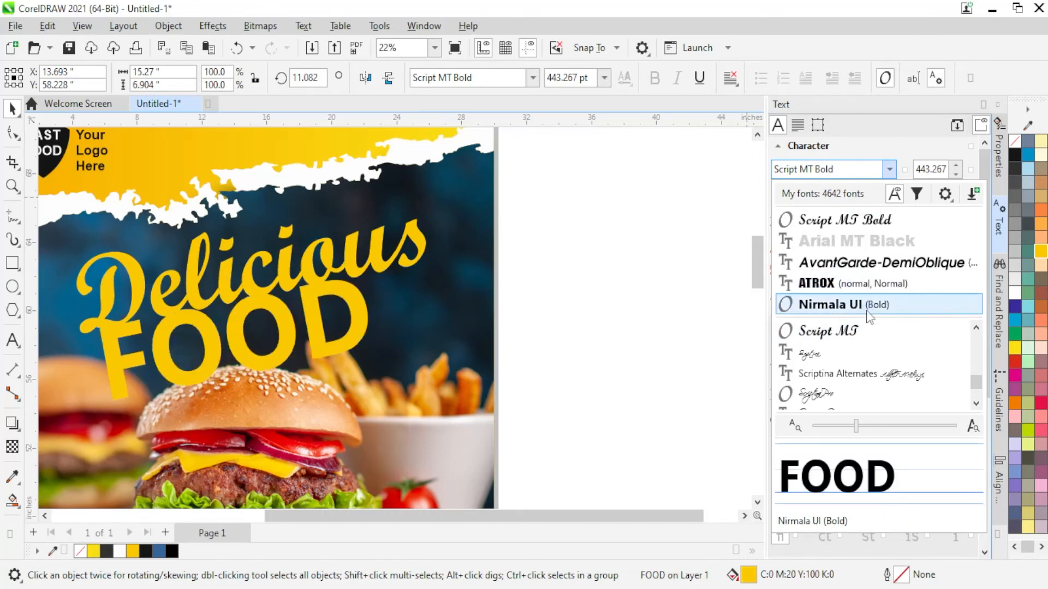
pyautogui.click(869, 315)
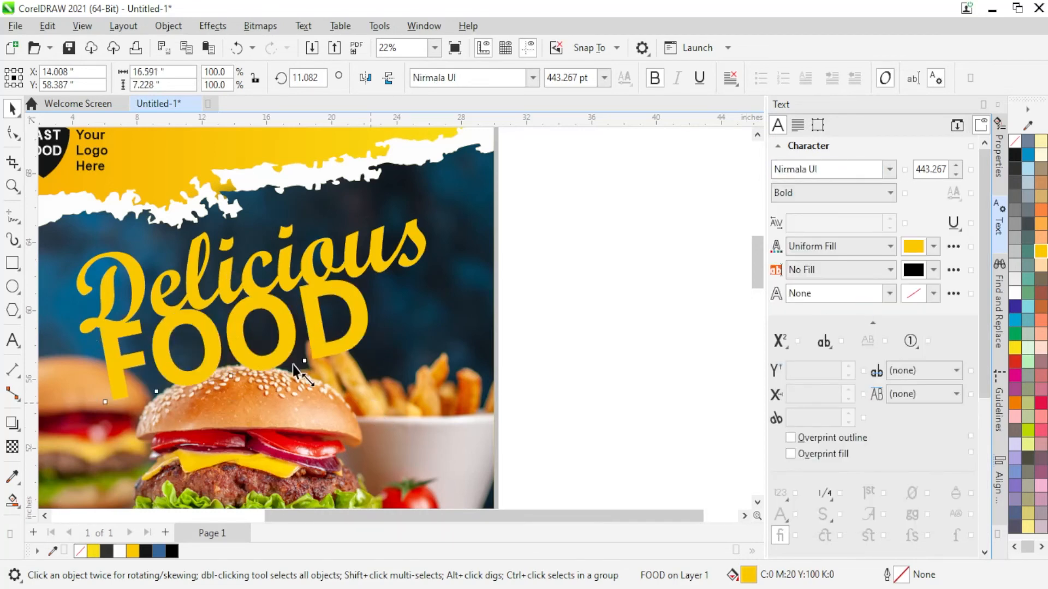
pyautogui.moveTo(292, 365); pyautogui.dragTo(230, 340)
# Extend the "FOOD" text to "FOOD Menu" and format it in all caps
pyautogui.press('F8')
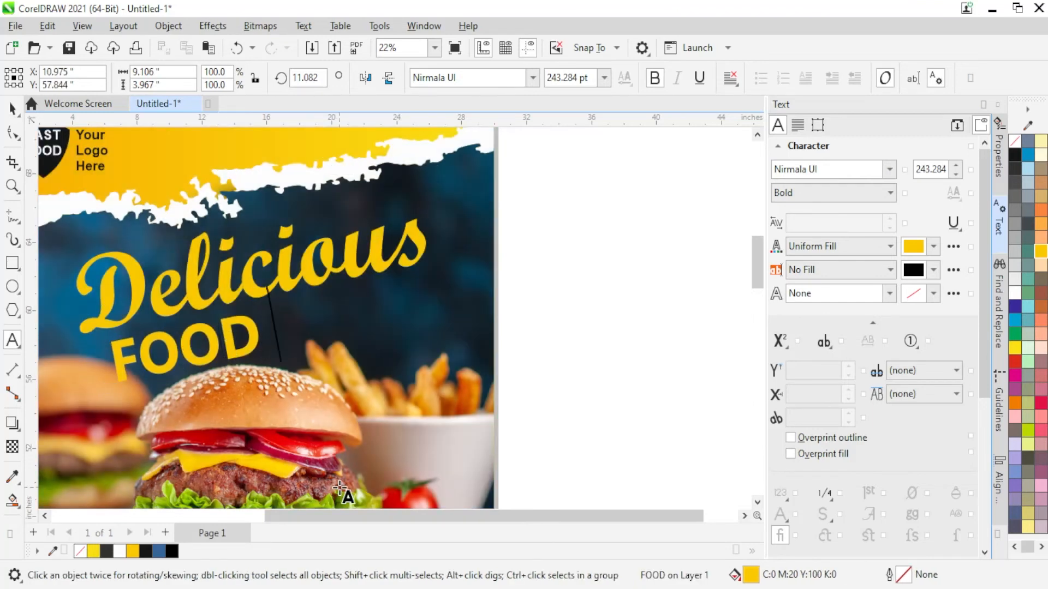
pyautogui.write('Meu')
pyautogui.press('BackSpace')
pyautogui.write('nu')
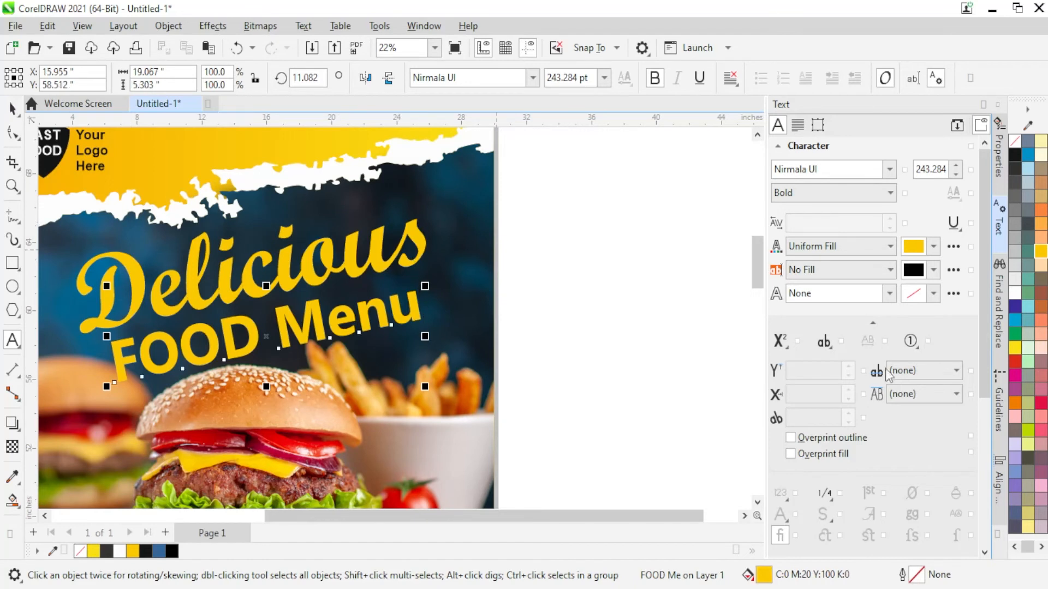
pyautogui.click(824, 341)
pyautogui.click(868, 377)
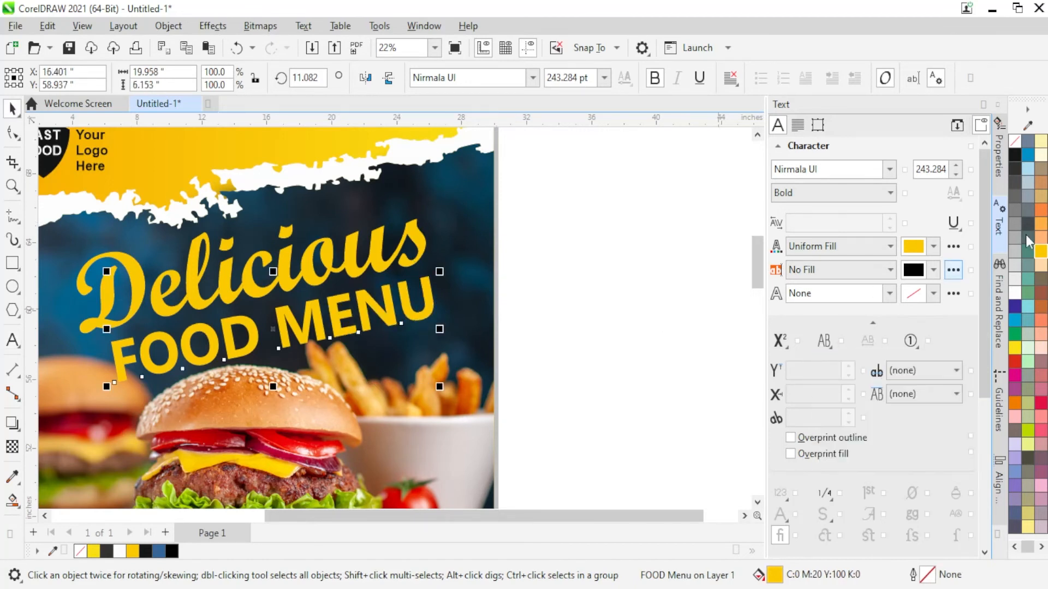
# Fill "FOOD MENU" with white and nudge it up and slightly left, closer beneath "Delicious"
pyautogui.click(1016, 307)
pyautogui.click(1015, 293)
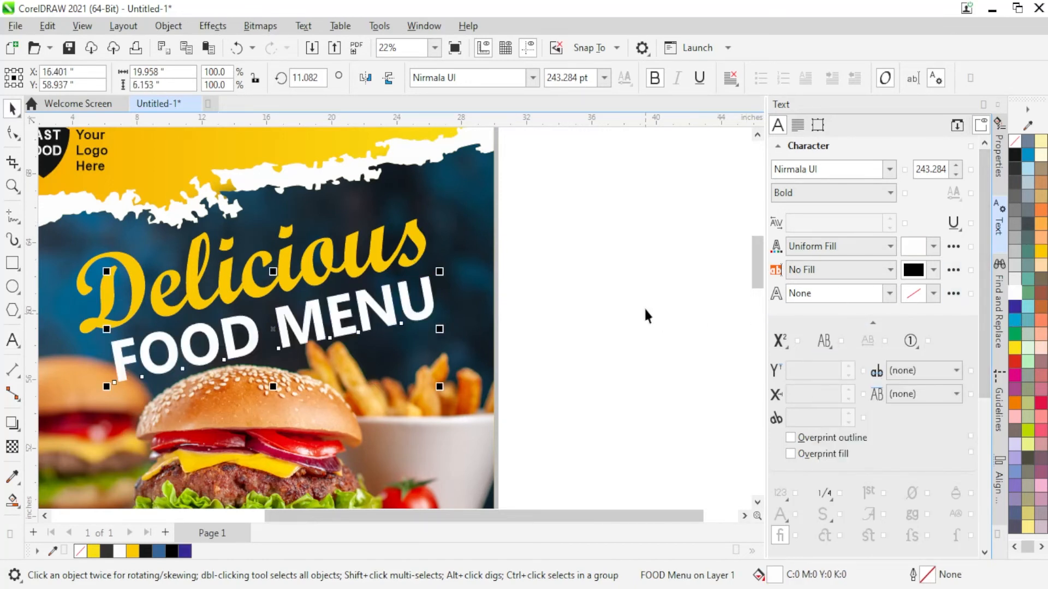
pyautogui.press('Up')
pyautogui.press('Up')
pyautogui.press('Left')
pyautogui.press('Left')
pyautogui.press('Left')
pyautogui.press('Up')
pyautogui.press('Up')
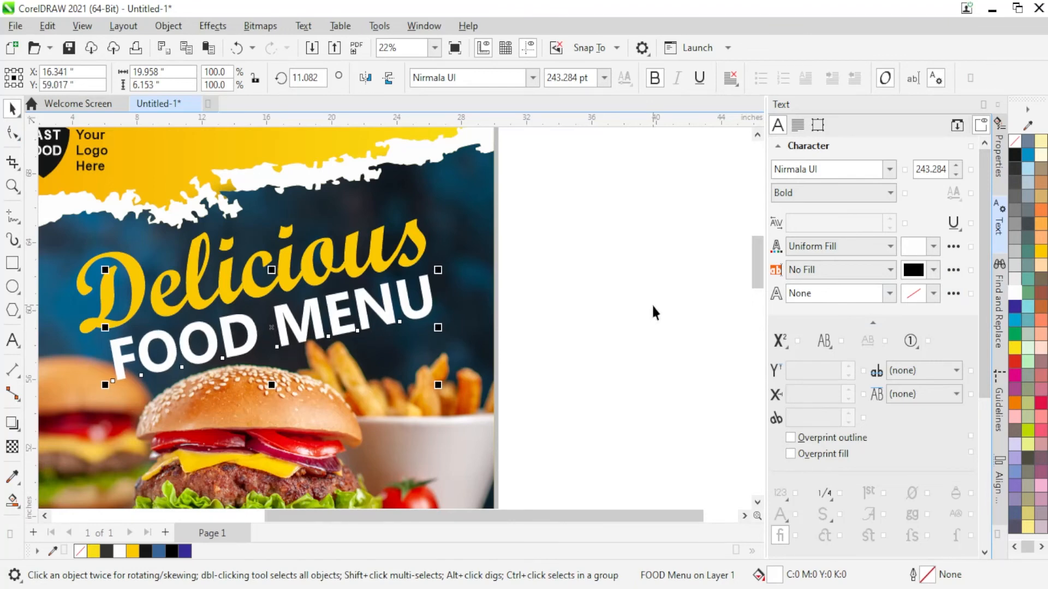
pyautogui.press('Up')
pyautogui.press('Up')
pyautogui.press('Up')
pyautogui.press('Up')
pyautogui.press('Up')
pyautogui.press('Up')
pyautogui.press('Up')
pyautogui.press('Up')
pyautogui.scroll(-2, 595, 248)
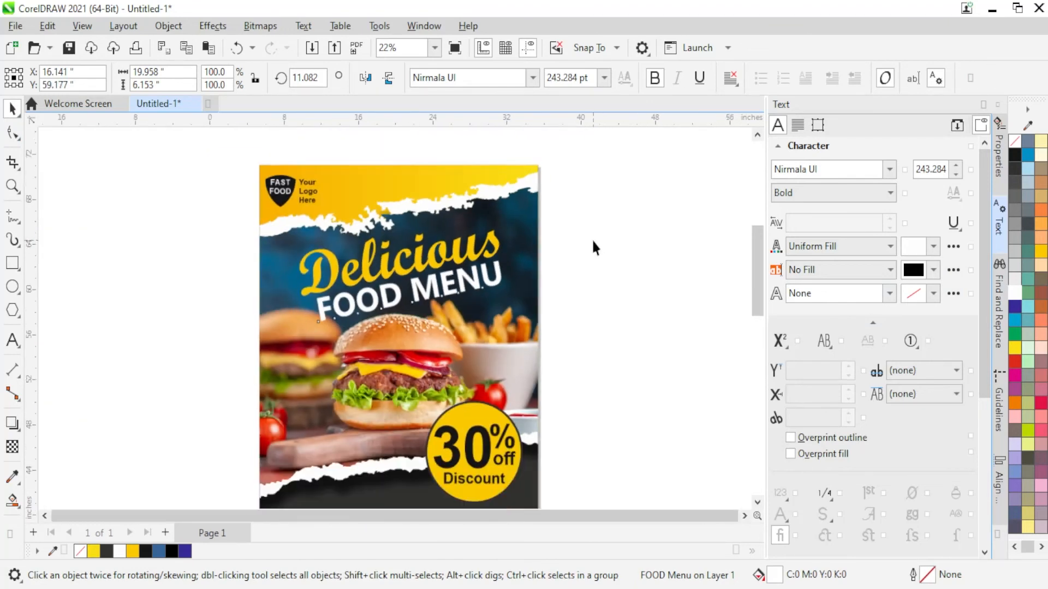
pyautogui.click(611, 268)
# Rotate the whole 30% off Discount badge about 14 degrees counter-clockwise
pyautogui.scroll(-3, 501, 372)
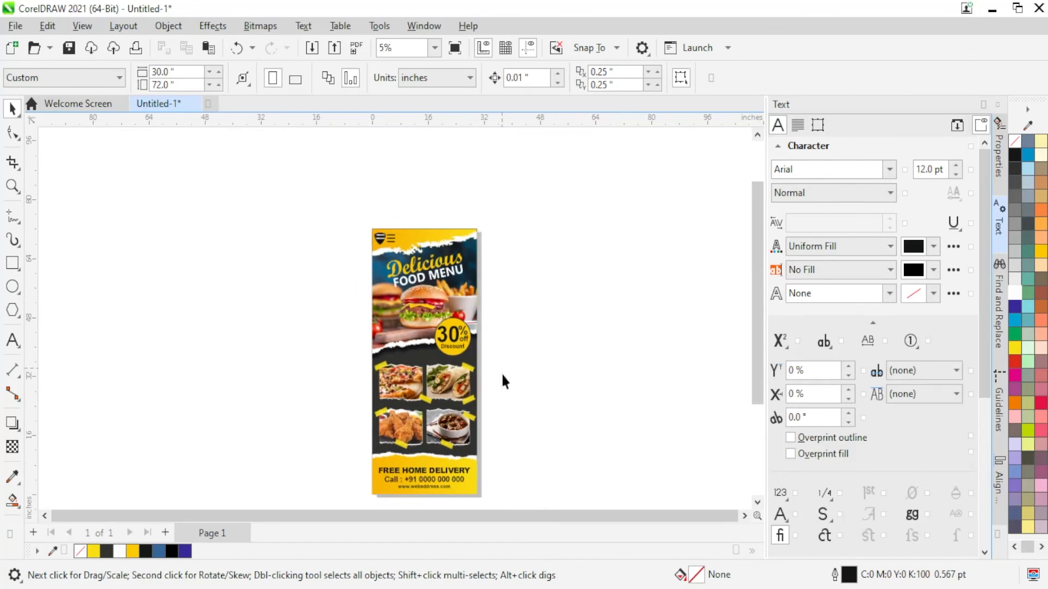
pyautogui.scroll(5, 450, 332)
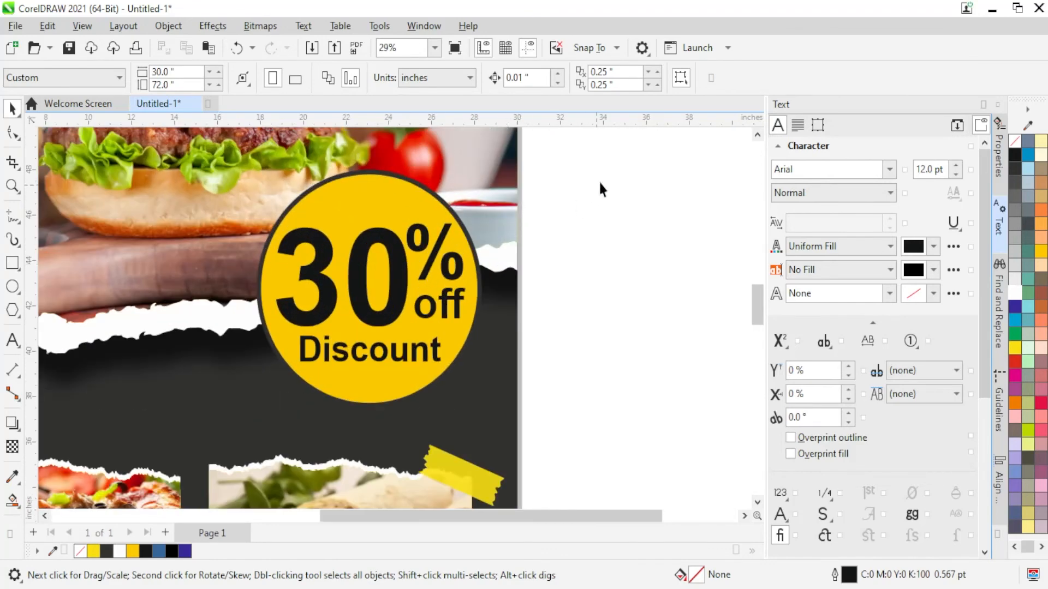
pyautogui.moveTo(380, 354); pyautogui.dragTo(204, 441)
pyautogui.click(400, 325)
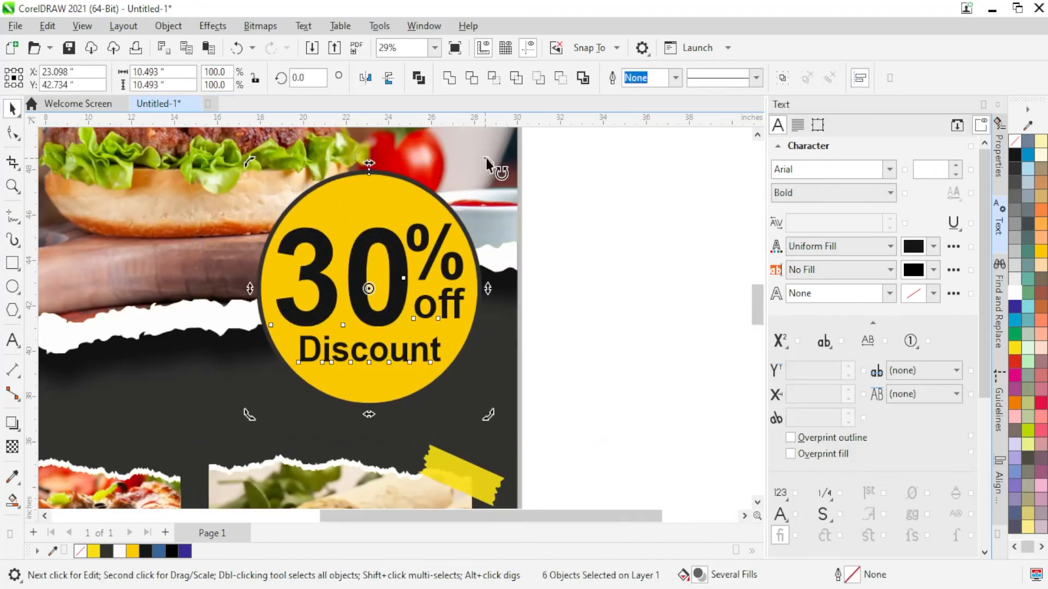
pyautogui.moveTo(486, 159); pyautogui.dragTo(462, 156)
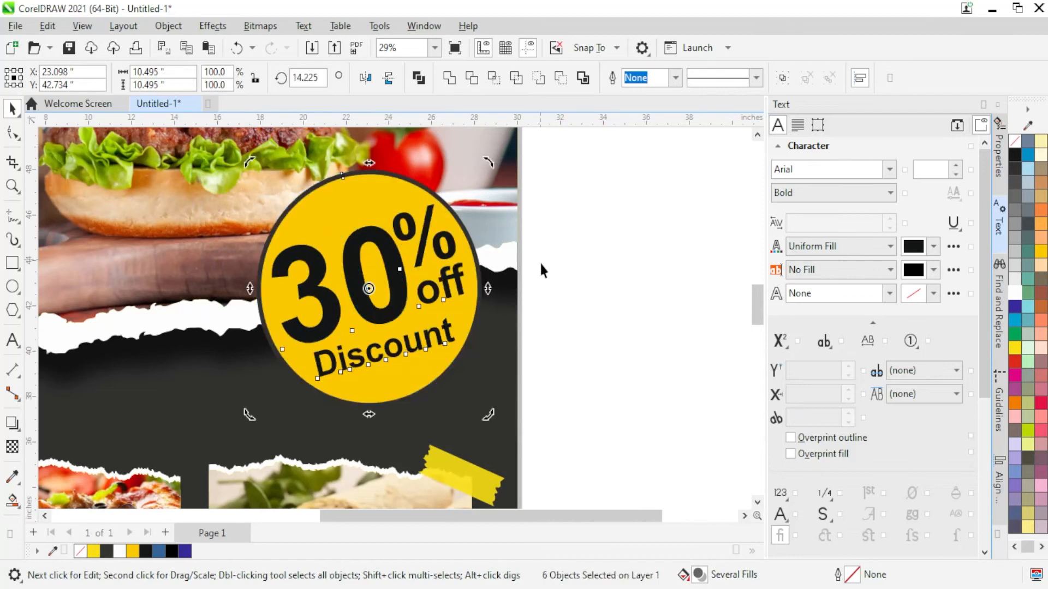
pyautogui.scroll(-5, 541, 270)
pyautogui.click(556, 309)
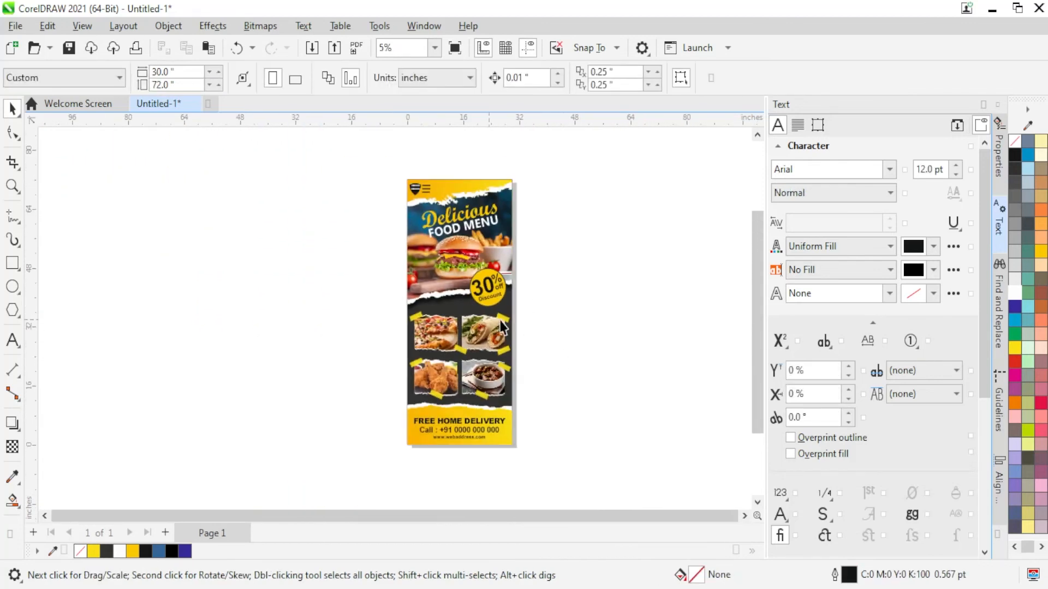
# Preview the complete banner in full screen
pyautogui.scroll(1, 572, 304)
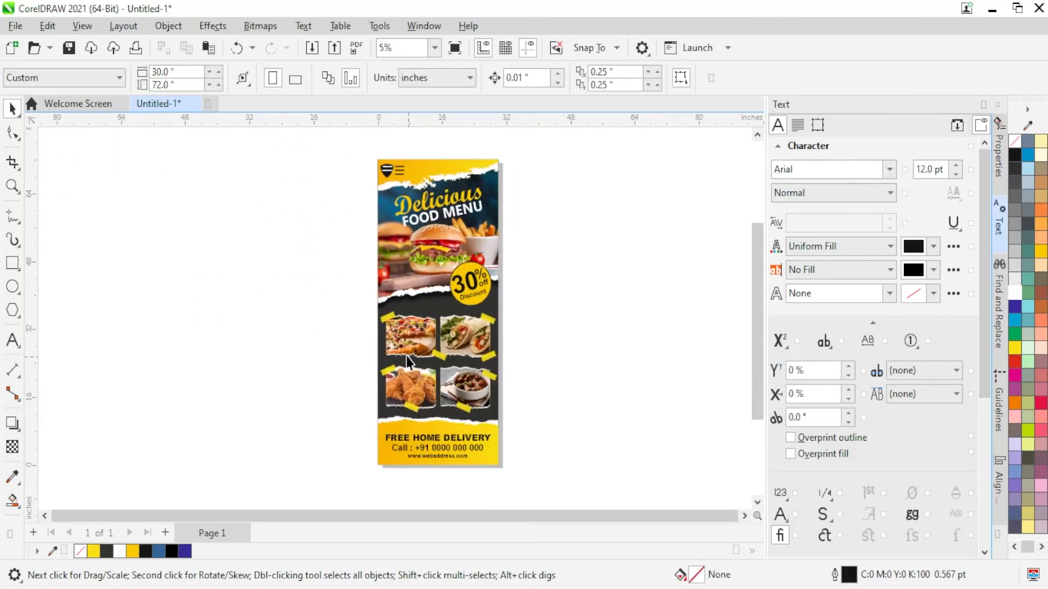
pyautogui.scroll(-1, 406, 356)
pyautogui.hotkey('ctrl', 'a')
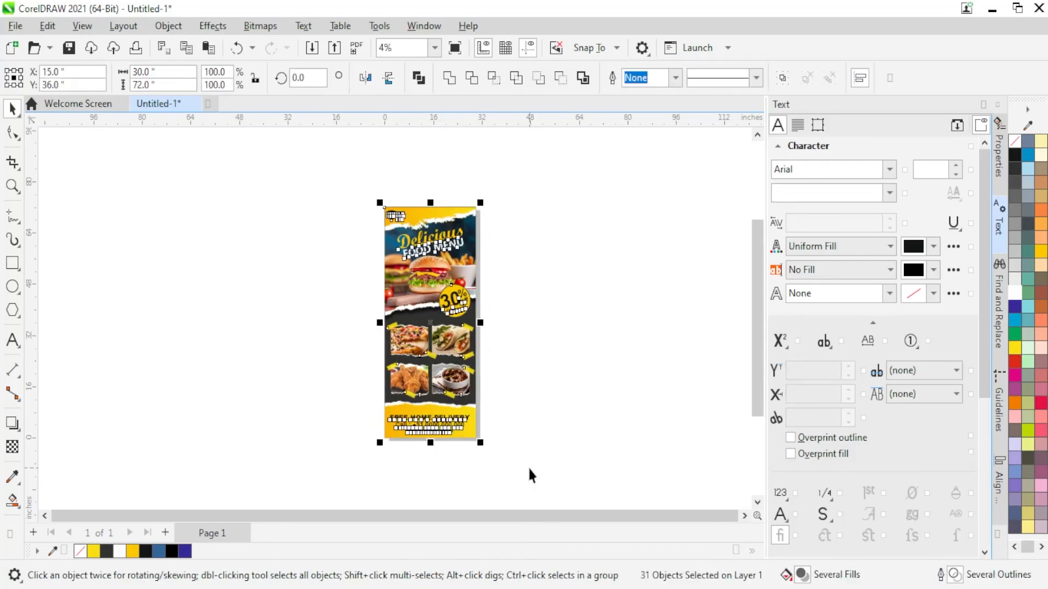
pyautogui.hotkey('shift', 'F2')
pyautogui.press('F9')
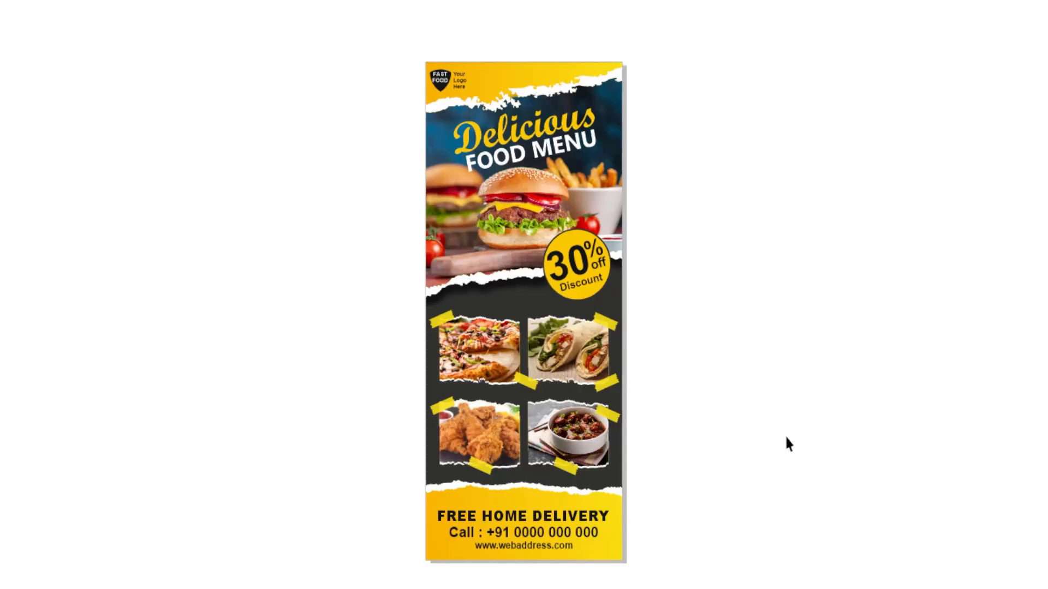
pyautogui.click(785, 434)
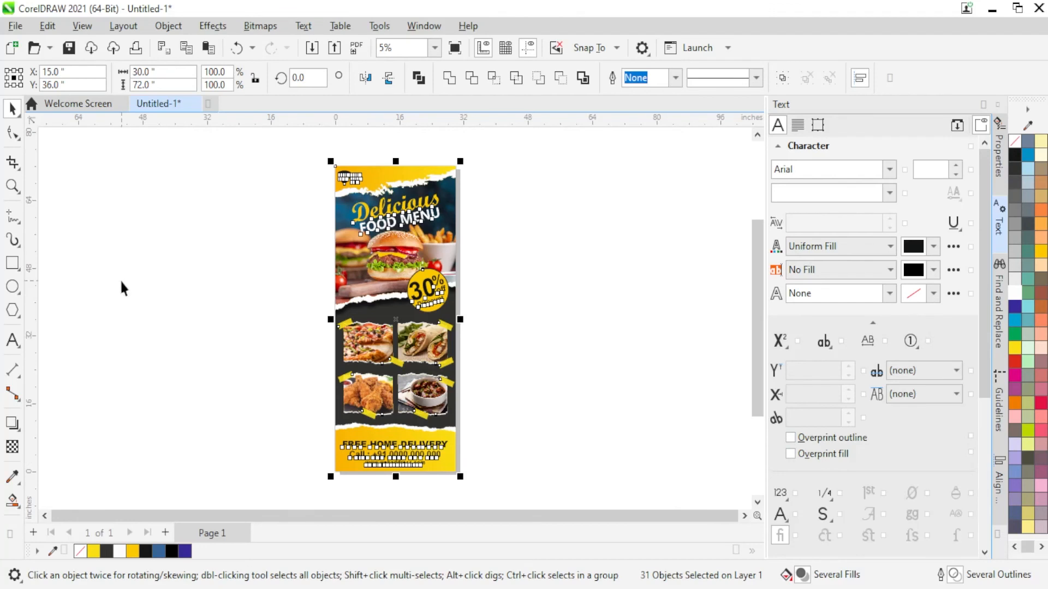
# Copy all banner objects onto a new second page
pyautogui.click(236, 162)
pyautogui.moveTo(299, 146); pyautogui.dragTo(530, 489)
pyautogui.click(165, 533)
pyautogui.hotkey('ctrl', 'v')
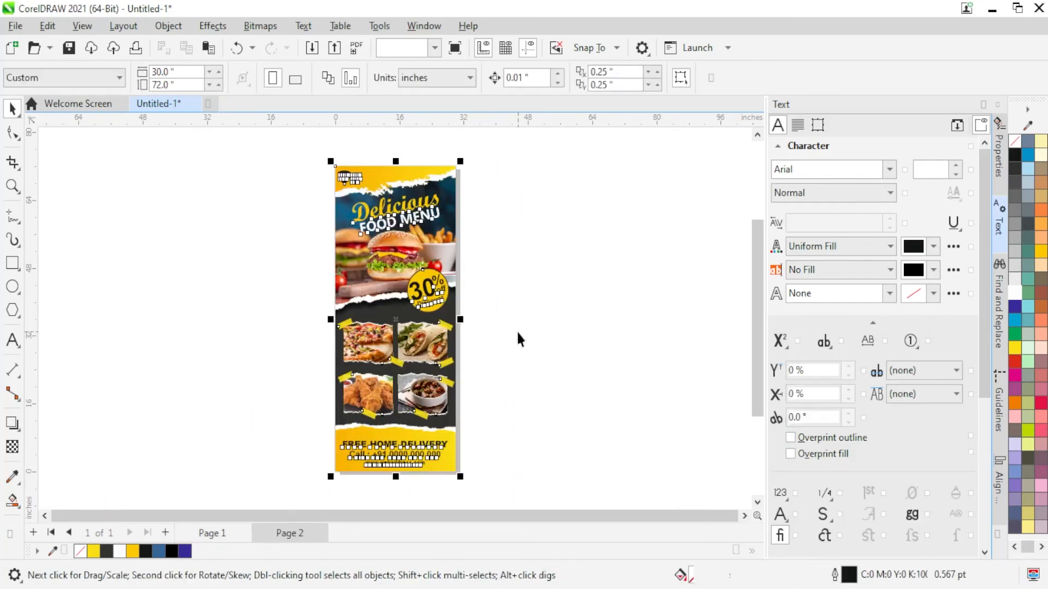
pyautogui.click(516, 329)
# Fill the logo shield on page 2 with dark red (C0 M100 Y100 K25)
pyautogui.scroll(1, 476, 373)
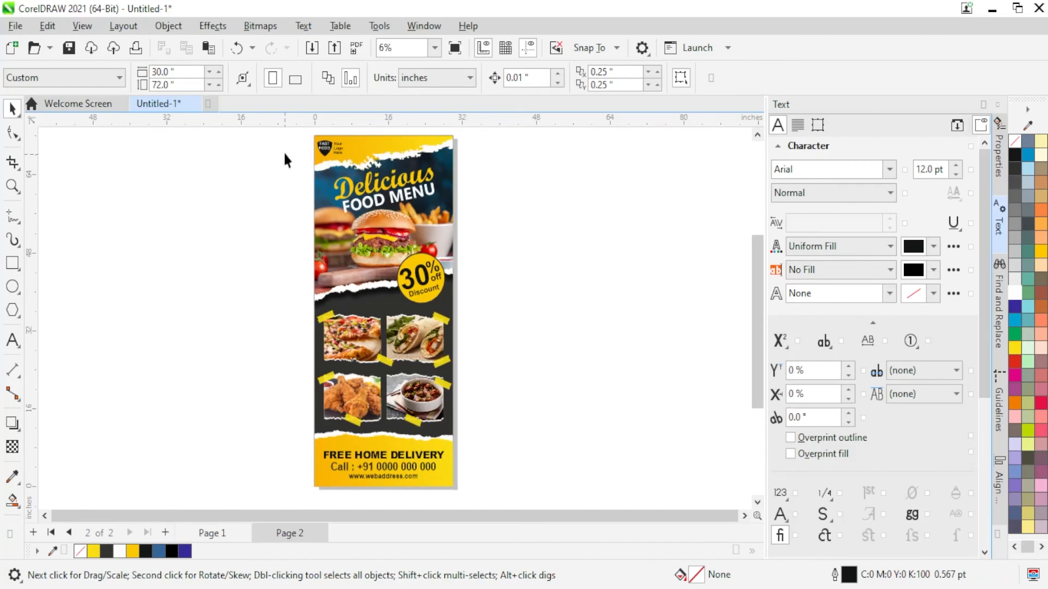
pyautogui.scroll(6, 346, 130)
pyautogui.scroll(-3, 258, 374)
pyautogui.scroll(3, 313, 330)
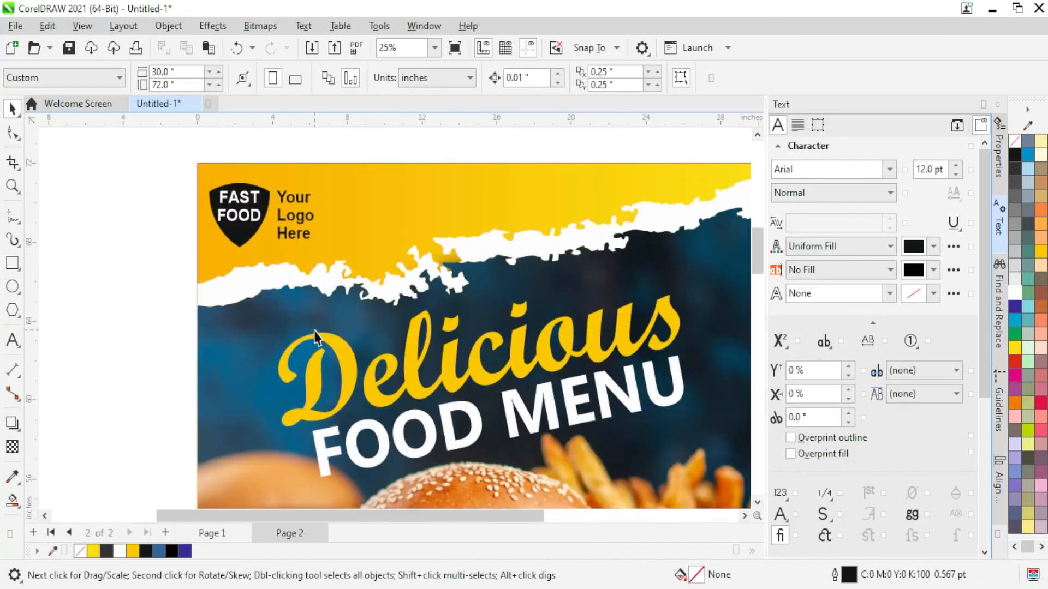
pyautogui.scroll(-2, 298, 381)
pyautogui.scroll(3, 253, 354)
pyautogui.click(245, 327)
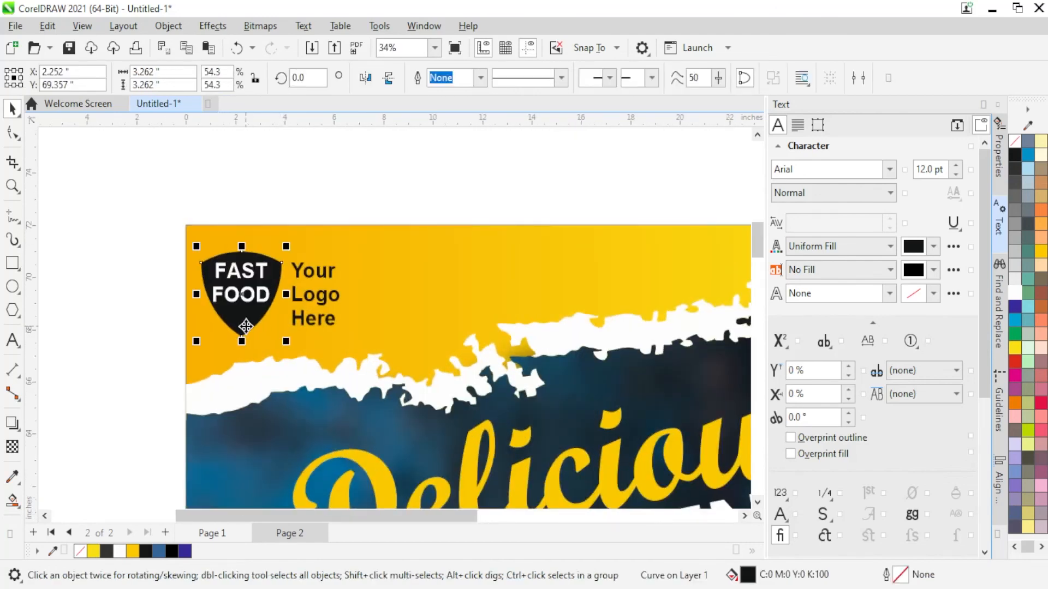
pyautogui.click(1015, 361)
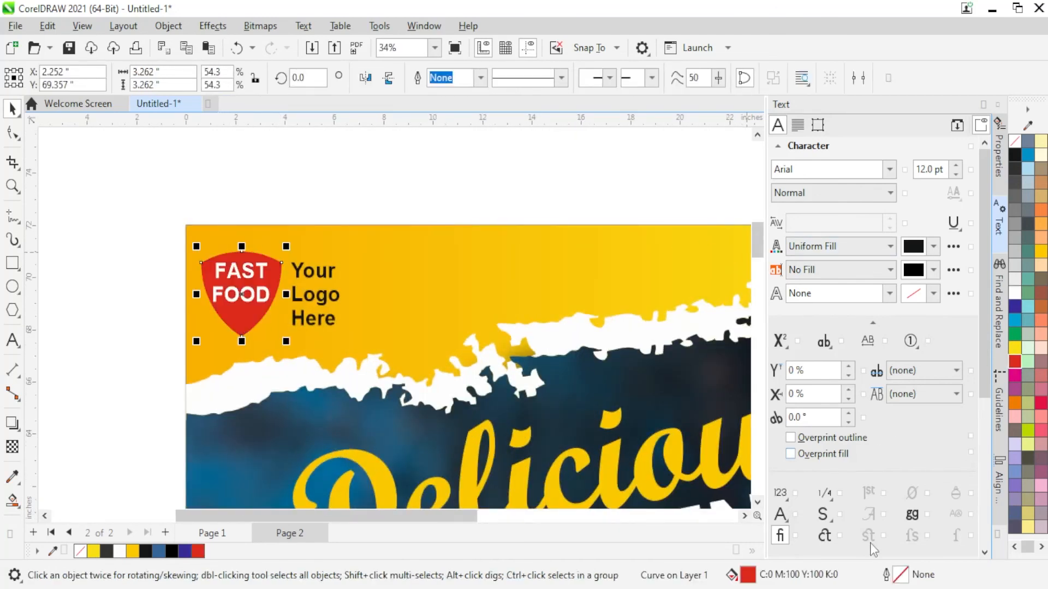
pyautogui.doubleClick(746, 575)
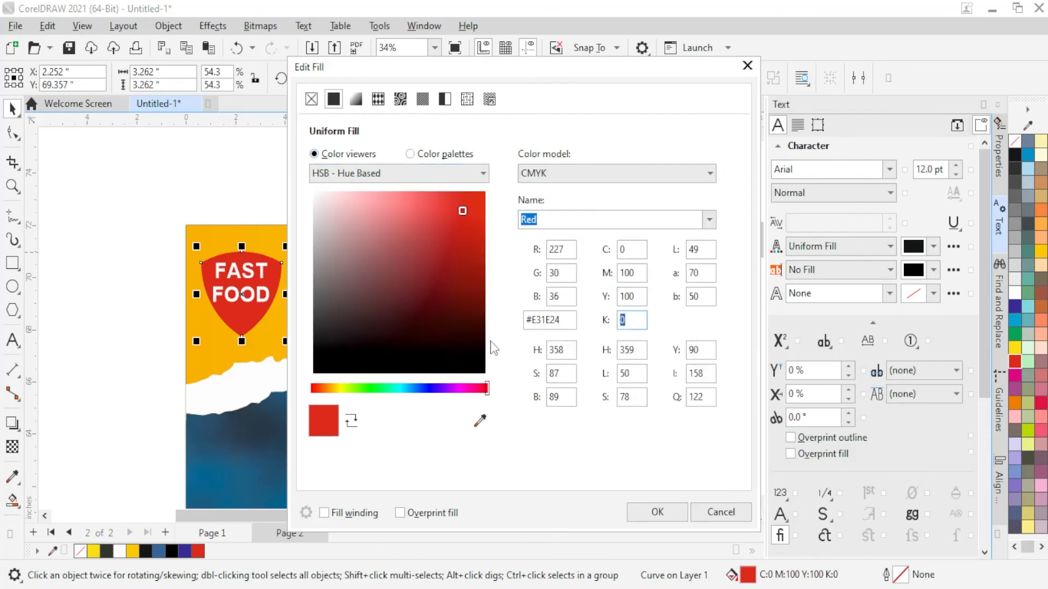
pyautogui.write('25')
pyautogui.press('Tab')
pyautogui.click(655, 513)
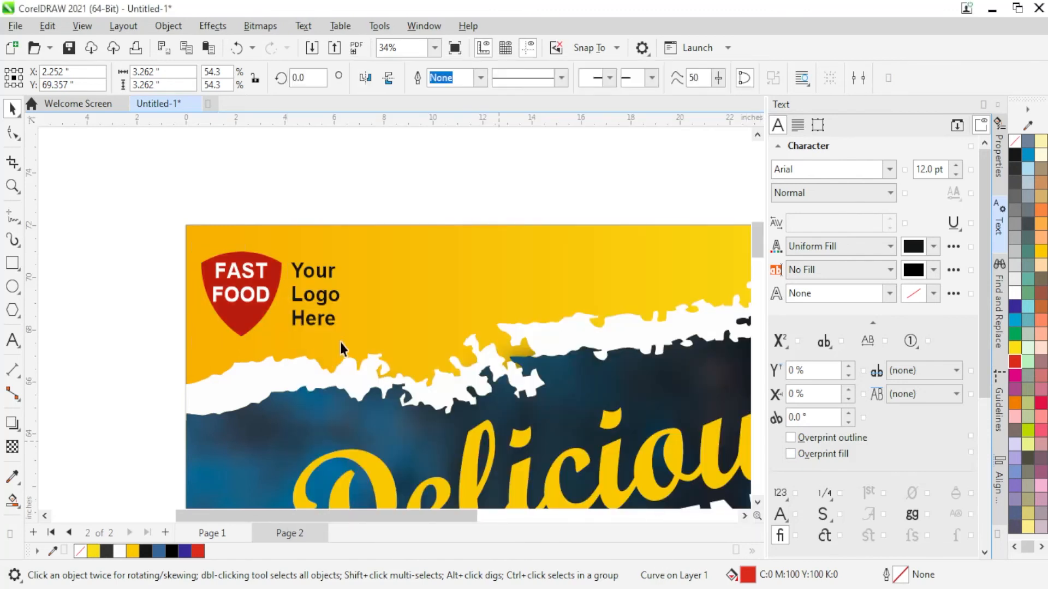
# Fill the "Your Logo Here" text with the same dark red as the shield
pyautogui.click(307, 306)
pyautogui.click(202, 551)
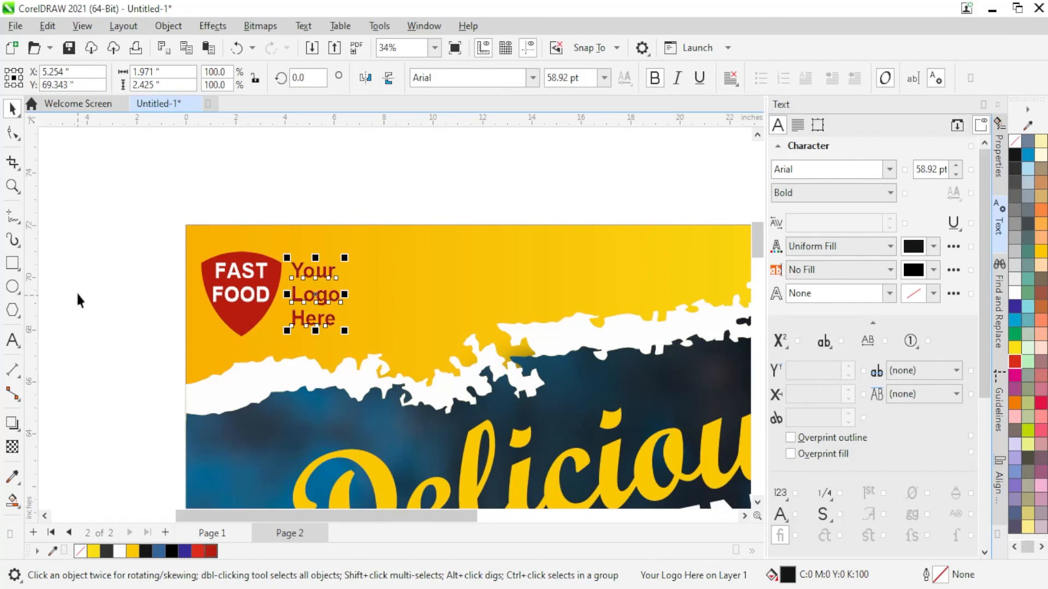
pyautogui.click(76, 290)
pyautogui.scroll(-3, 212, 202)
pyautogui.scroll(-3, 288, 240)
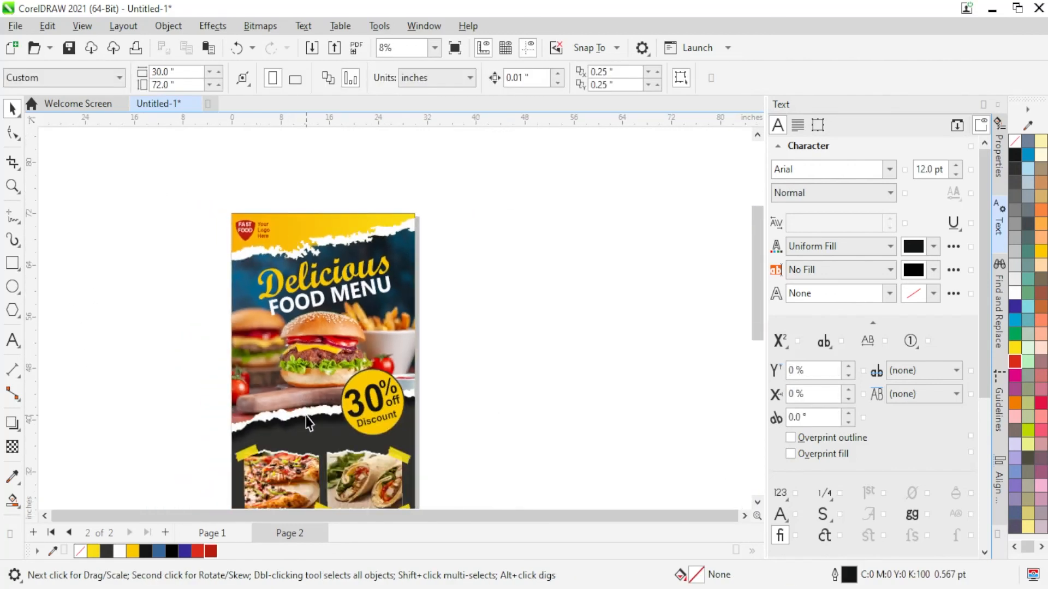
# Change the dark background rectangle behind the four food photos to a fountain fill
pyautogui.scroll(3, 441, 395)
pyautogui.click(441, 395)
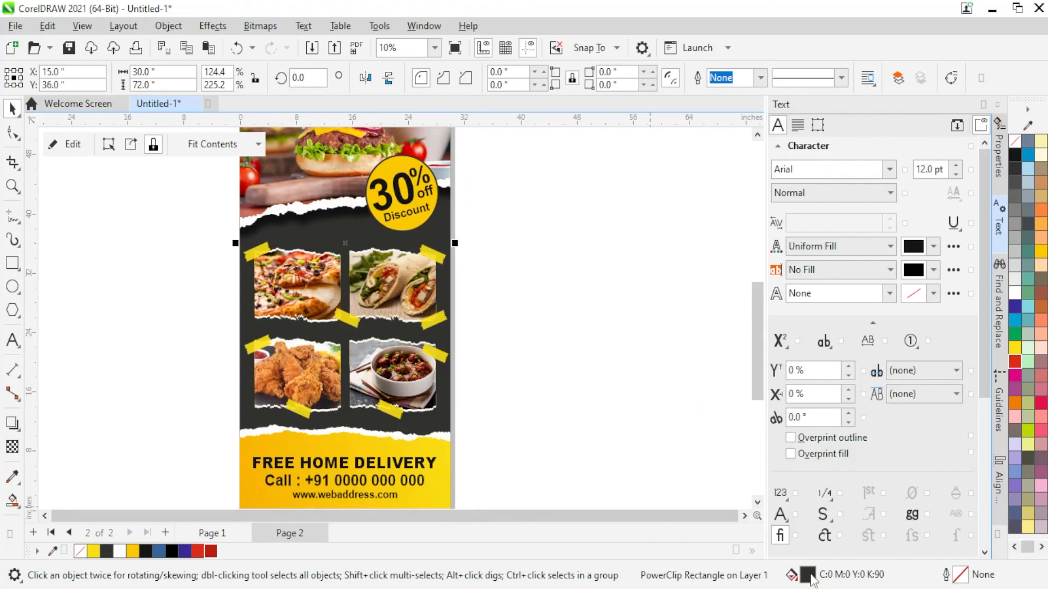
pyautogui.hotkey('shift', 'F11')
pyautogui.click(356, 99)
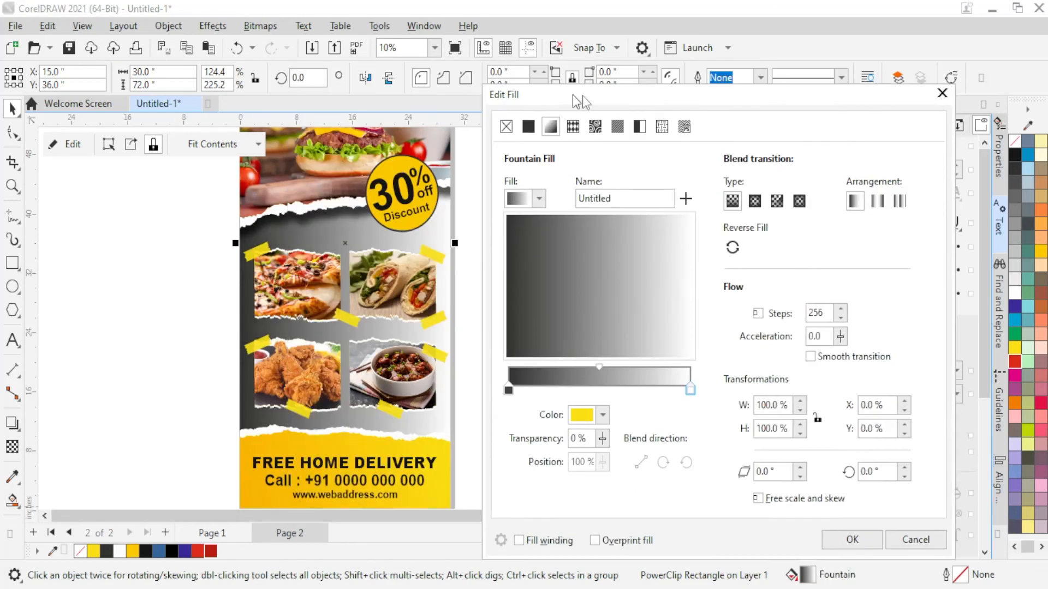
# Set the start colour of the background gradient to deep red (C0 M100 Y100 K50)
pyautogui.click(541, 394)
pyautogui.click(637, 420)
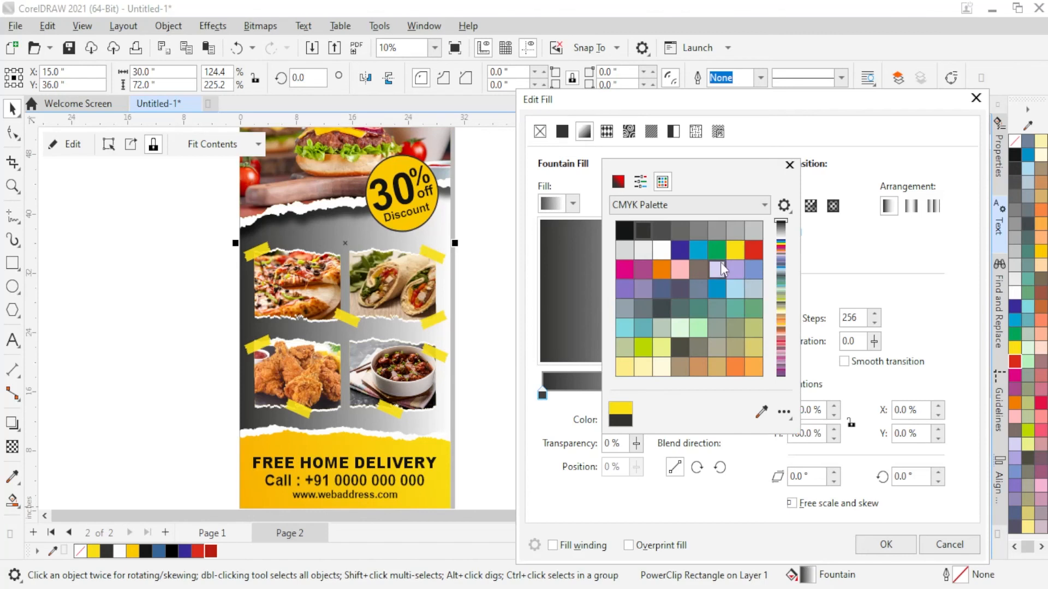
pyautogui.click(618, 182)
pyautogui.write('1')
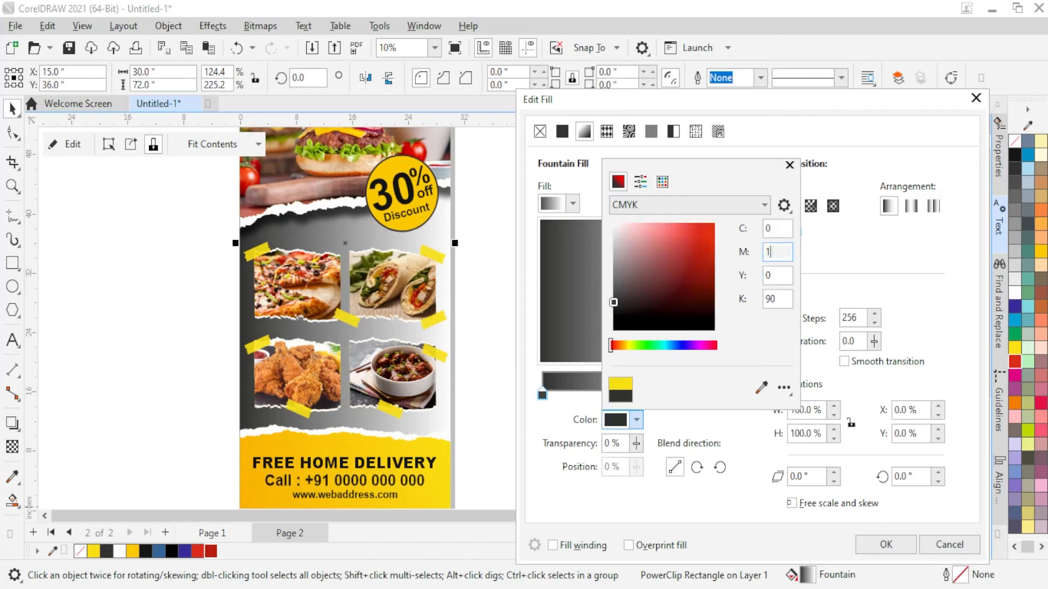
pyautogui.write('00')
pyautogui.press('Tab')
pyautogui.write('100')
pyautogui.press('Tab')
pyautogui.write('50')
pyautogui.press('Return')
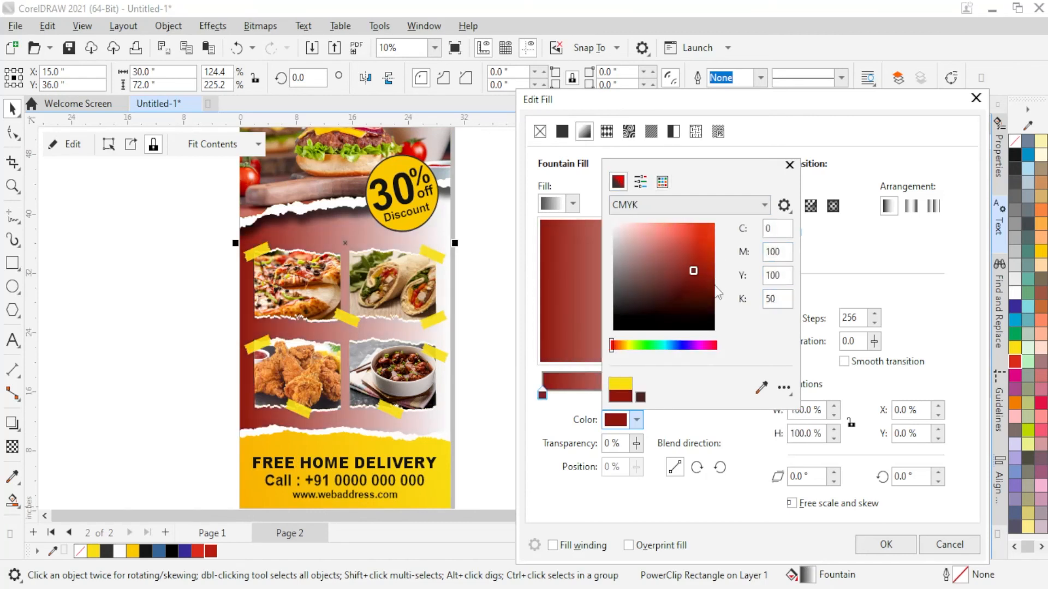
pyautogui.click(838, 269)
# Set the background gradient's end colour to bright red (C0 M100 Y100 K0) and apply the fountain fill
pyautogui.click(724, 394)
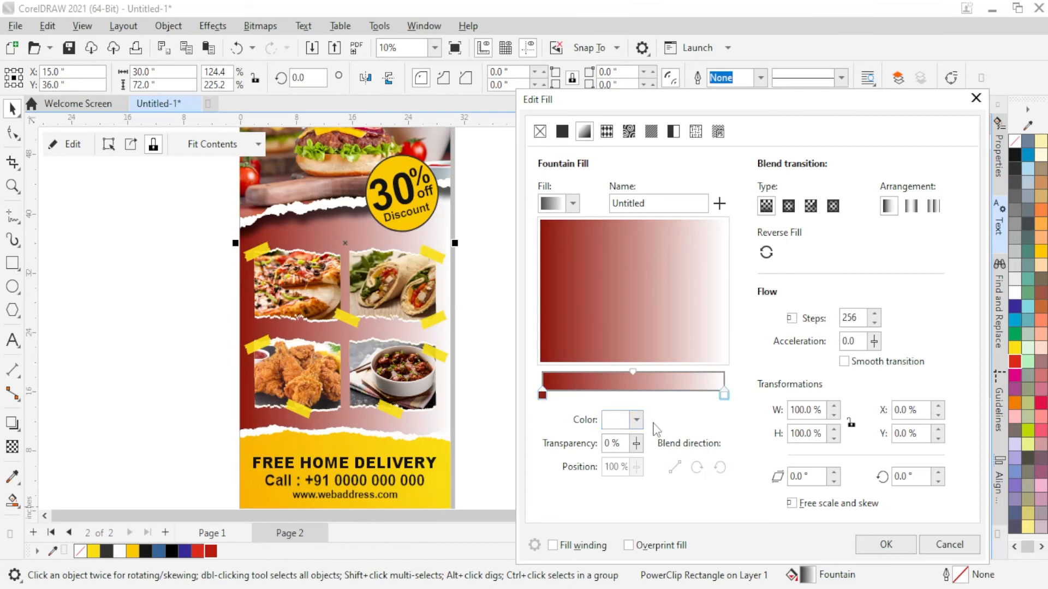
pyautogui.click(637, 421)
pyautogui.write('100')
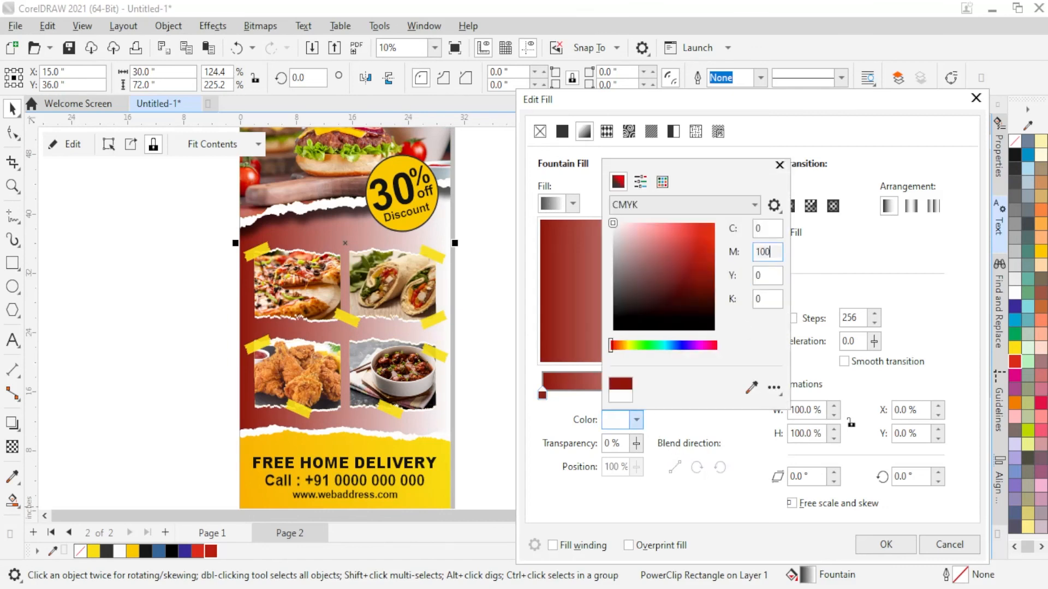
pyautogui.press('Tab')
pyautogui.write('100')
pyautogui.press('Tab')
pyautogui.click(869, 292)
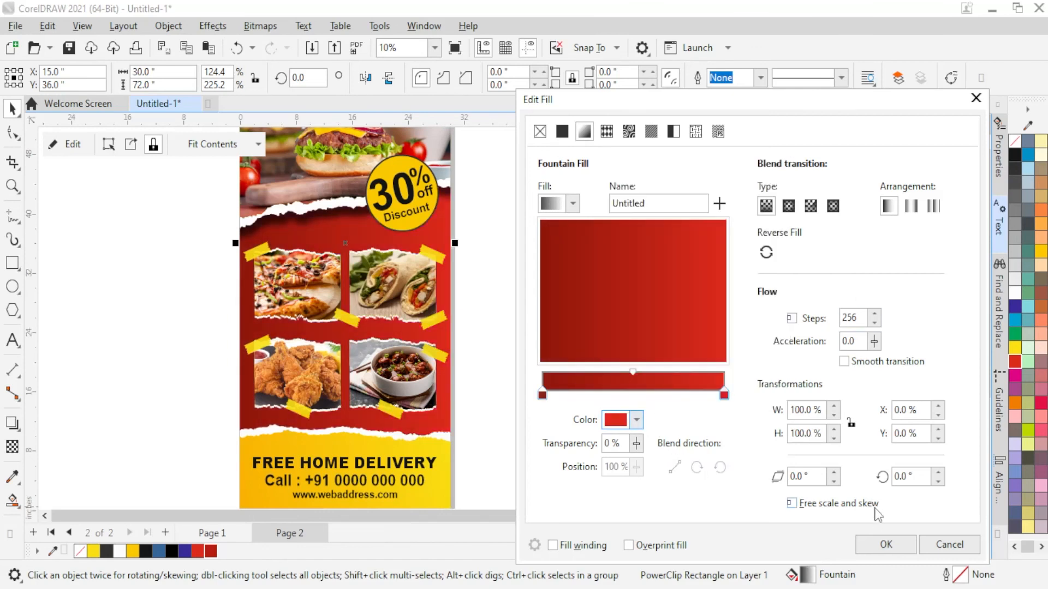
pyautogui.click(877, 545)
# Fill the "FREE HOME DELIVERY" text on page 2 with dark red (C0 M100 Y100 K25)
pyautogui.click(349, 465)
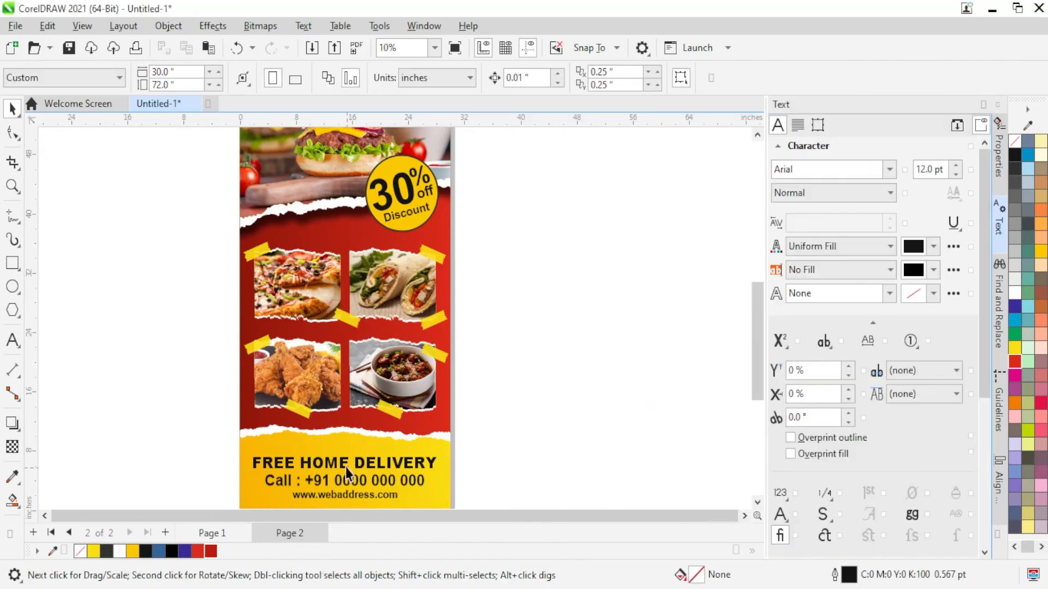
pyautogui.click(210, 552)
pyautogui.scroll(3, 374, 320)
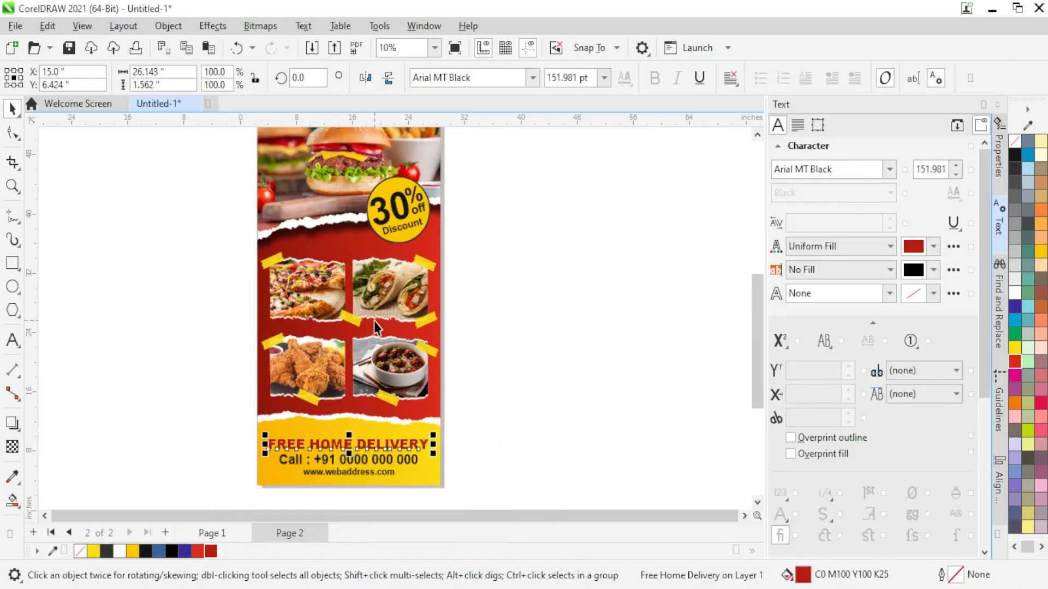
pyautogui.click(542, 385)
# Move the "FREE HOME DELIVERY" text slightly upward, away from the call line beneath it
pyautogui.click(280, 412)
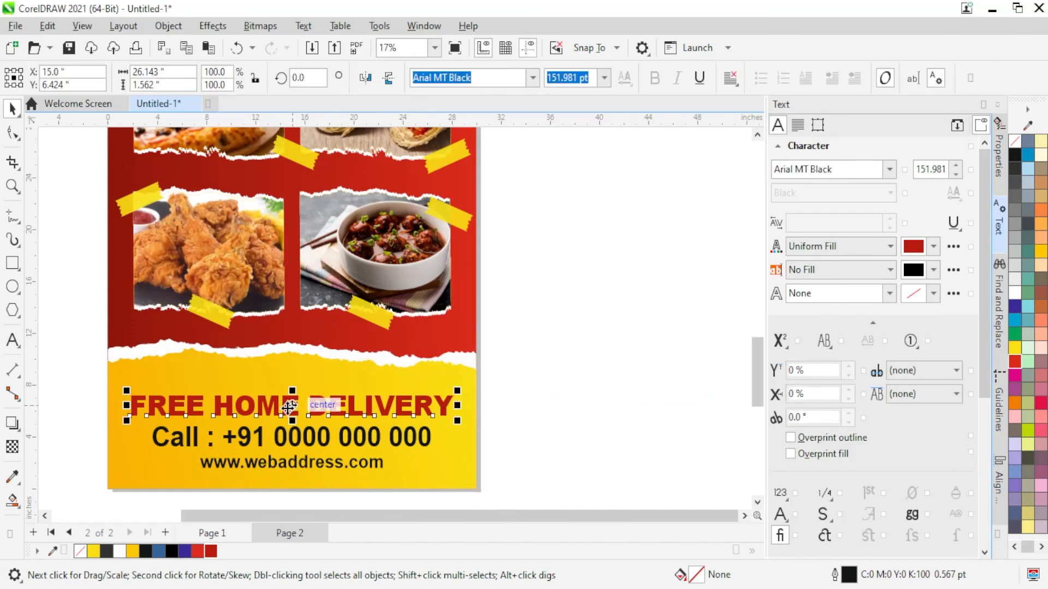
pyautogui.scroll(3, 297, 385)
pyautogui.moveTo(298, 377); pyautogui.dragTo(297, 365)
# Preview the complete red banner on page 2 in full screen
pyautogui.scroll(-3, 297, 365)
pyautogui.scroll(-6, 478, 384)
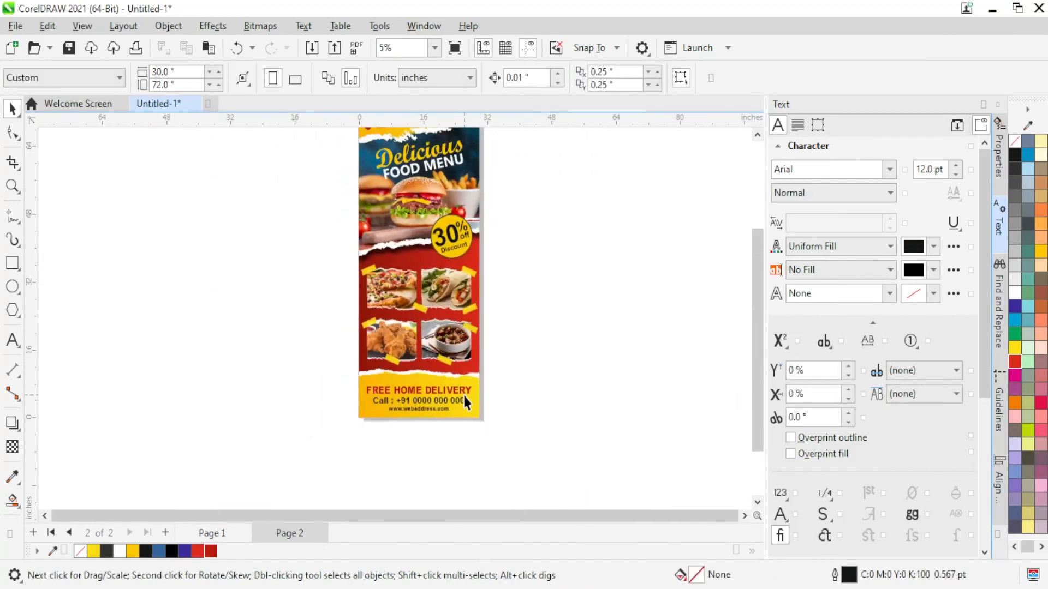
pyautogui.press('F9')
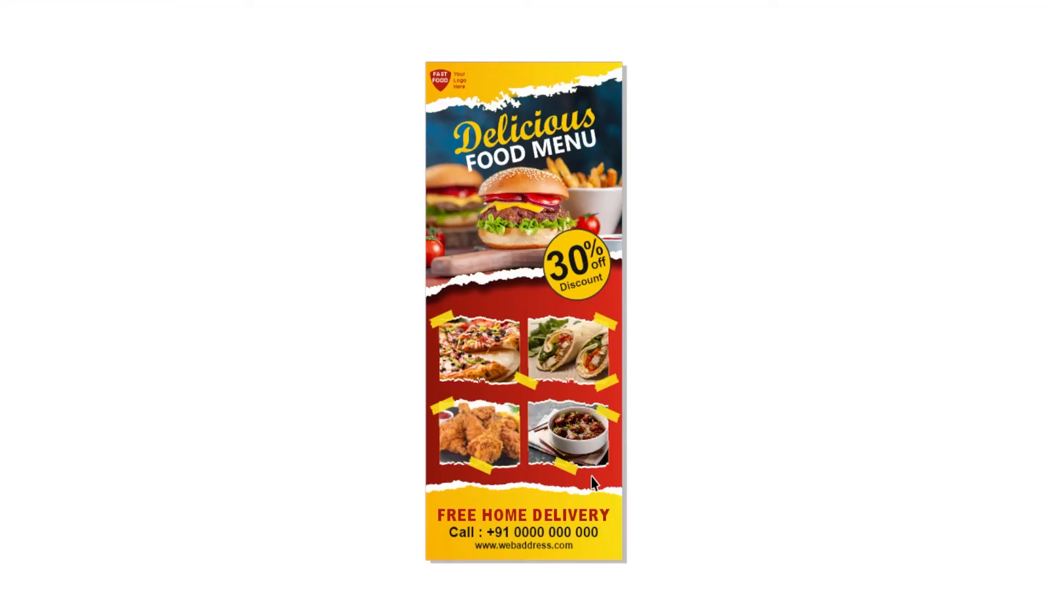